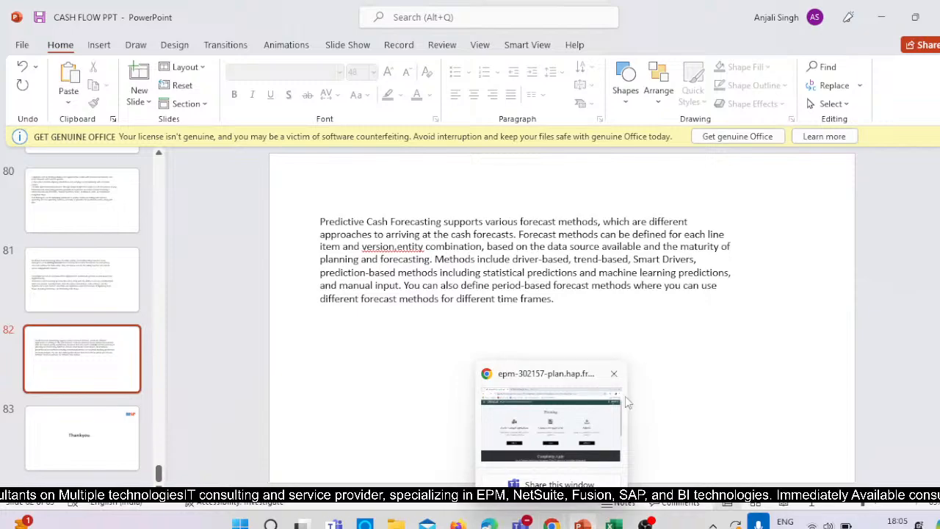
- Look back through the presentation from the forecast methods slide to the slides on application types and navigation flows
{"action": "key", "text": "Down"}
{"action": "key", "text": "Up"}
{"action": "key", "text": "Up"}
{"action": "key", "text": "Up"}
{"action": "key", "text": "Up"}
{"action": "key", "text": "Up"}
{"action": "key", "text": "Up"}
{"action": "key", "text": "Up"}
{"action": "key", "text": "Up"}
{"action": "key", "text": "Up"}
{"action": "key", "text": "Up"}
{"action": "key", "text": "Up"}
{"action": "key", "text": "Up"}
{"action": "key", "text": "Up"}
{"action": "key", "text": "Up"}
{"action": "key", "text": "Up"}
{"action": "key", "text": "Up"}
{"action": "key", "text": "Up"}
{"action": "key", "text": "Up"}
{"action": "key", "text": "Up"}
{"action": "key", "text": "Up"}
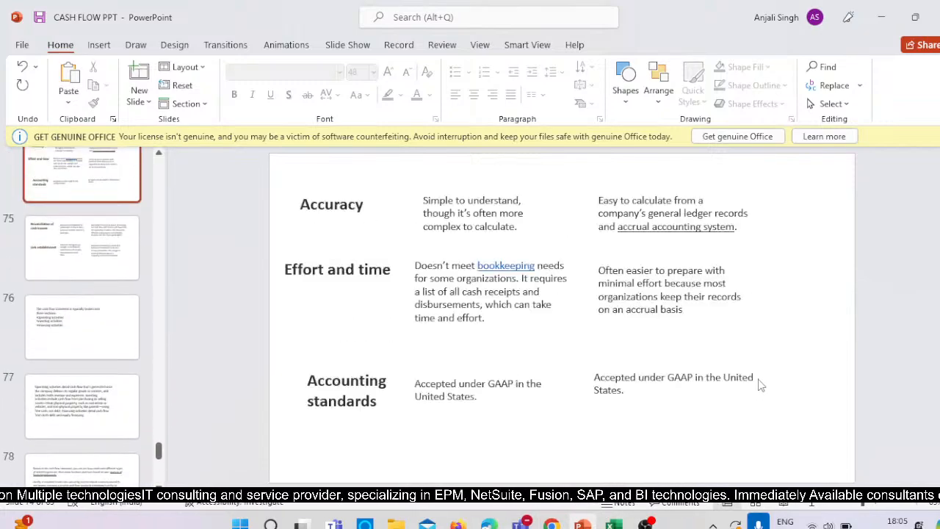
{"action": "key", "text": "Up"}
{"action": "key", "text": "Up"}
{"action": "key", "text": "Up"}
{"action": "key", "text": "Up"}
{"action": "key", "text": "Up"}
{"action": "key", "text": "Up"}
{"action": "key", "text": "Up"}
{"action": "key", "text": "Up"}
{"action": "key", "text": "Up"}
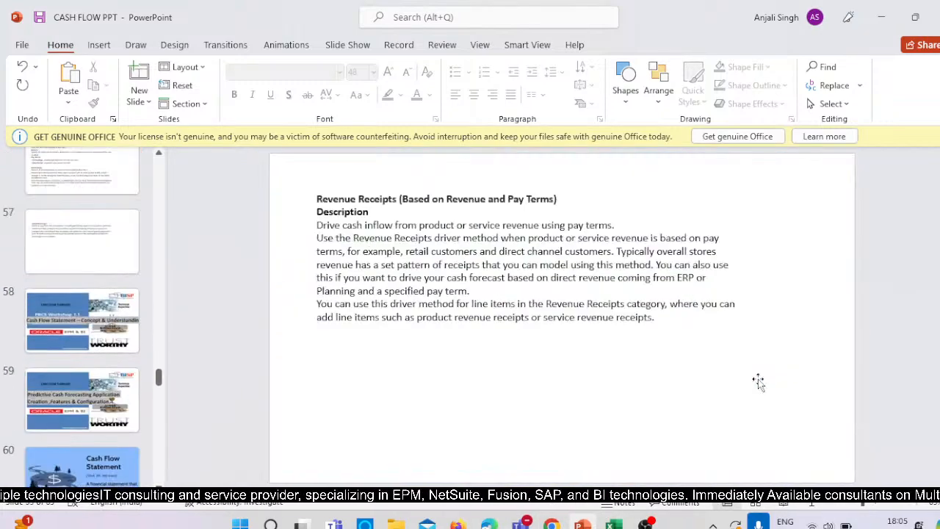
{"action": "key", "text": "Up"}
{"action": "key", "text": "Up"}
{"action": "key", "text": "Up"}
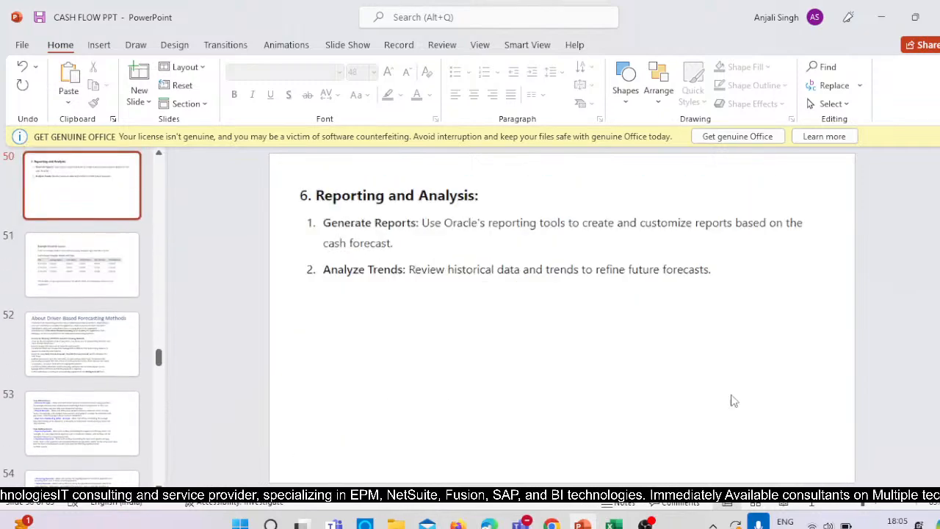
{"action": "key", "text": "Down"}
{"action": "key", "text": "Up"}
{"action": "key", "text": "Up"}
{"action": "key", "text": "Up"}
{"action": "key", "text": "Up"}
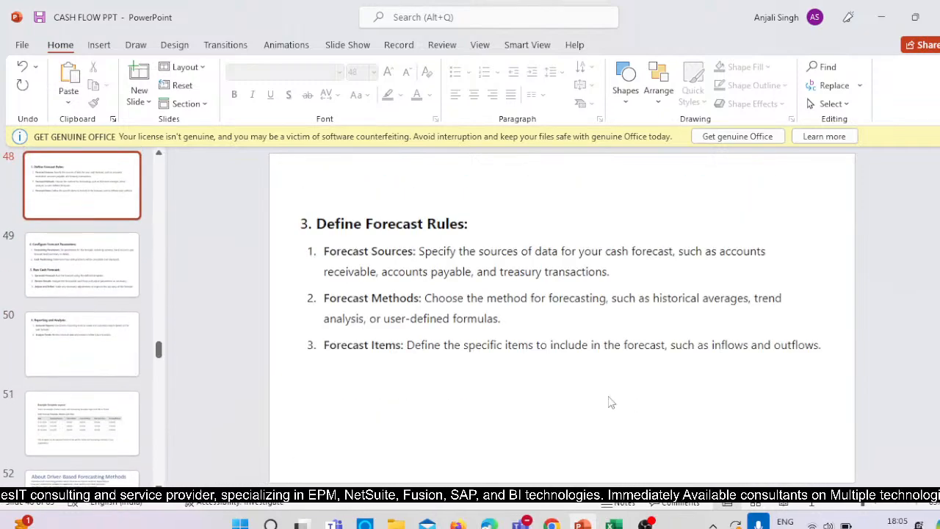
{"action": "key", "text": "Up"}
{"action": "key", "text": "Up"}
{"action": "key", "text": "Up"}
{"action": "key", "text": "Up"}
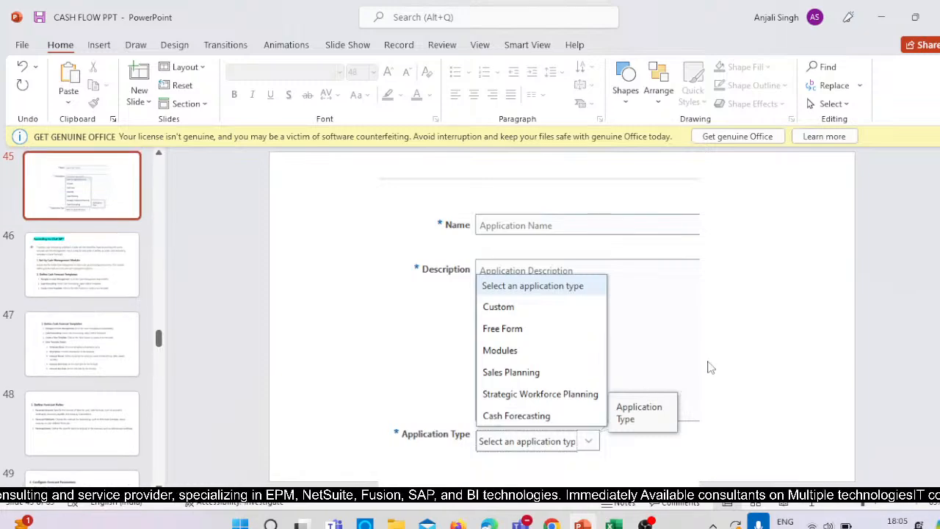
{"action": "key", "text": "Down"}
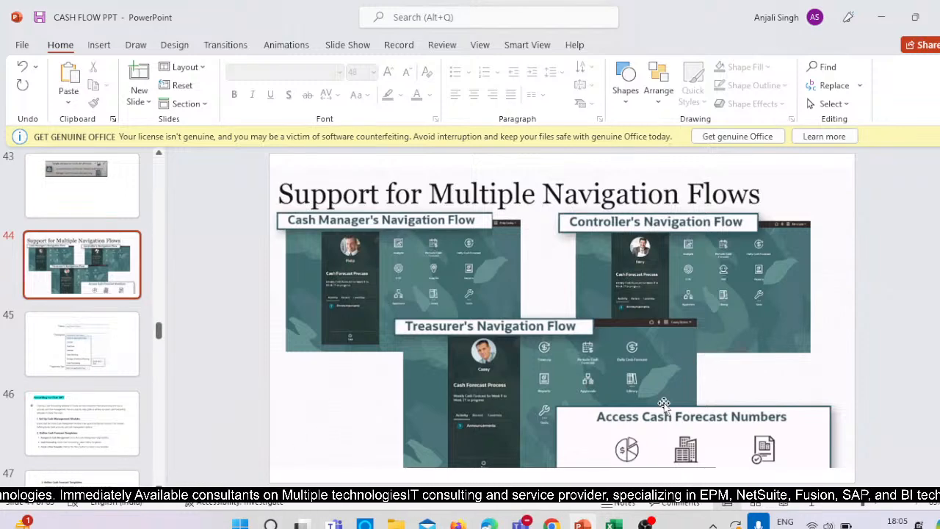
- Look ahead through the forecast template slides to the title slide "Predictive Cash Forecasting Application Creation, Features & Configuration"
{"action": "scroll", "coordinate": [683, 365], "scroll_direction": "down", "scroll_amount": 1}
{"action": "scroll", "coordinate": [707, 359], "scroll_direction": "up", "scroll_amount": 2}
{"action": "scroll", "coordinate": [704, 356], "scroll_direction": "down", "scroll_amount": 2}
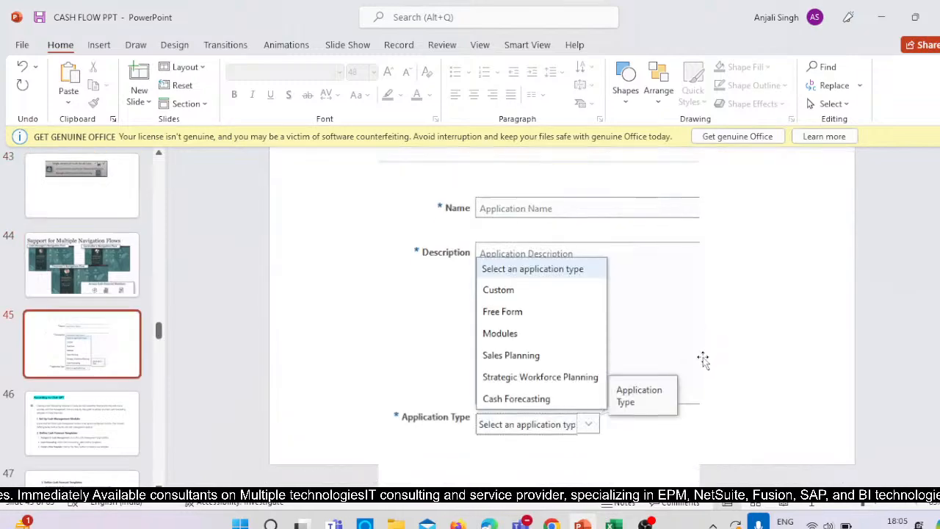
{"action": "scroll", "coordinate": [703, 359], "scroll_direction": "down", "scroll_amount": 6}
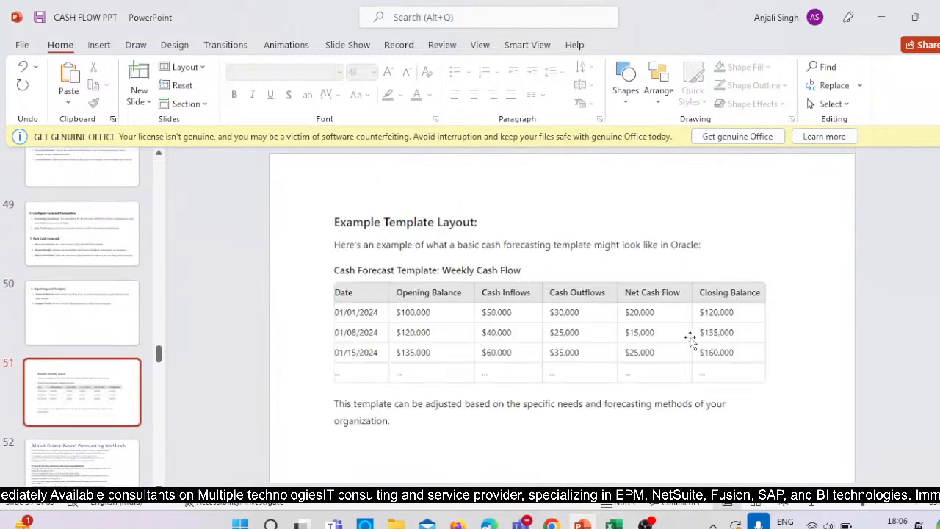
{"action": "scroll", "coordinate": [691, 339], "scroll_direction": "down", "scroll_amount": 7}
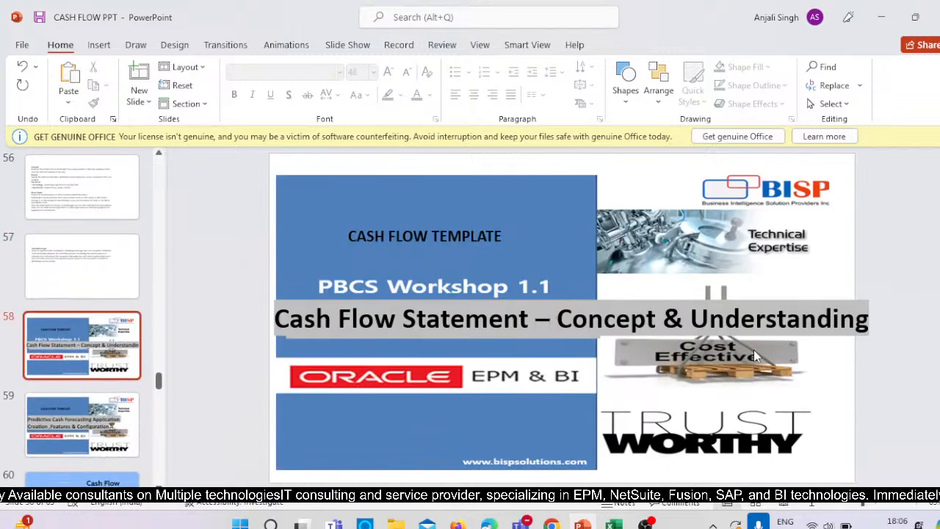
{"action": "scroll", "coordinate": [716, 441], "scroll_direction": "down", "scroll_amount": 2}
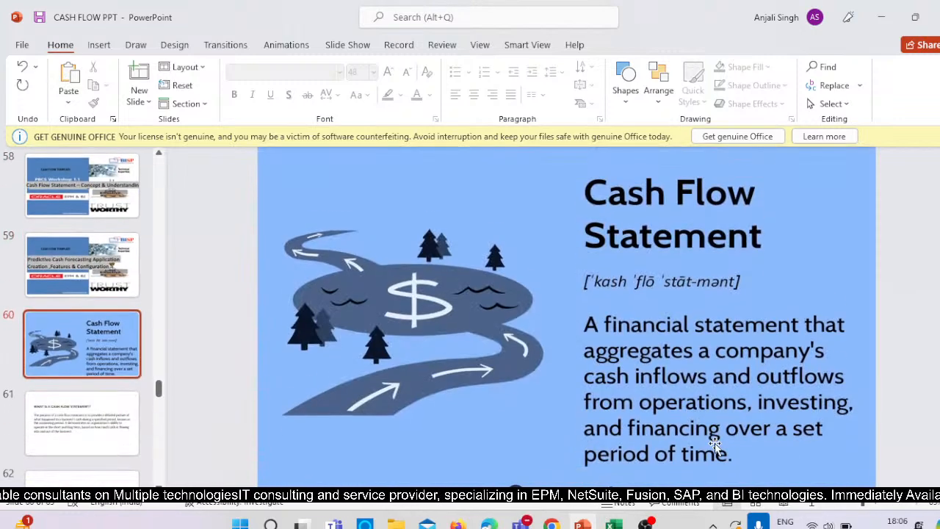
{"action": "scroll", "coordinate": [716, 444], "scroll_direction": "up", "scroll_amount": 1}
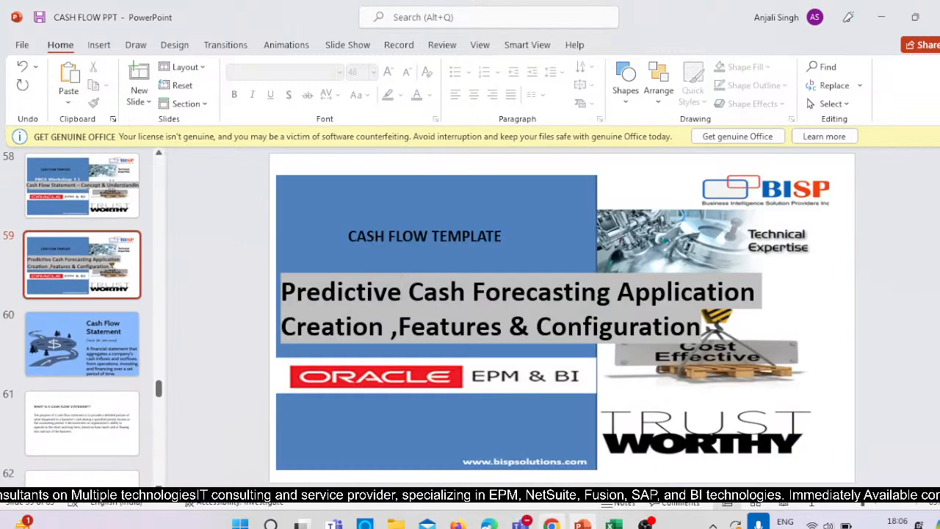
- Switch to Oracle EPM Cloud Planning in the browser, start creating a new application and name it Cash_FC
{"action": "key", "text": "alt+Tab"}
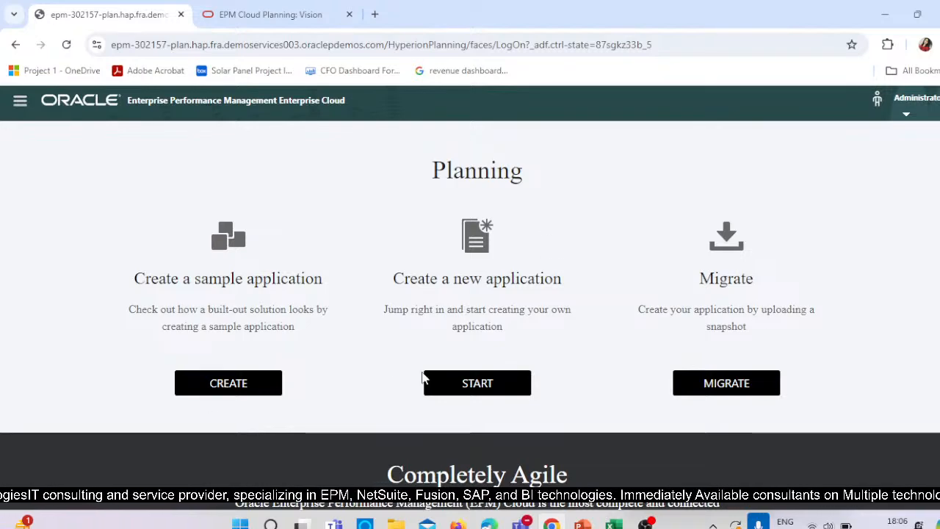
{"action": "left_click", "coordinate": [470, 390]}
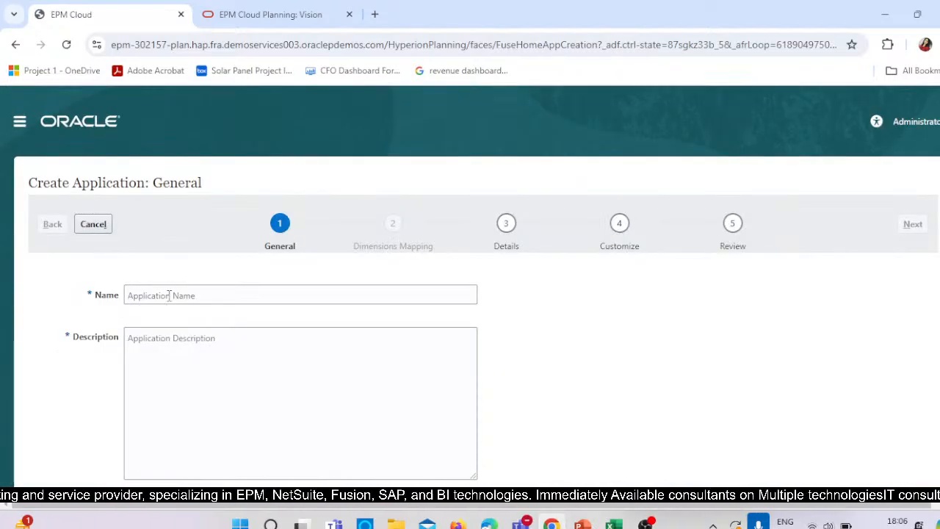
{"action": "left_click", "coordinate": [239, 291]}
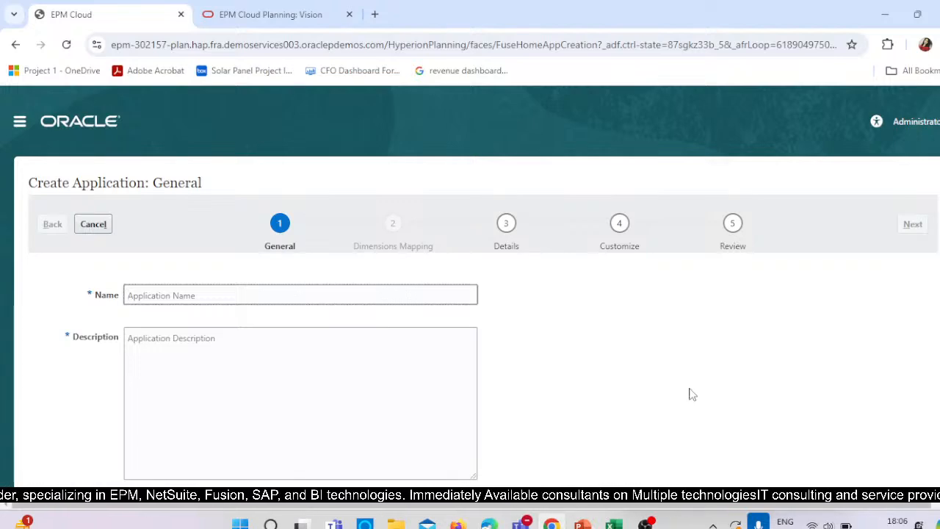
{"action": "type", "text": "Cash"}
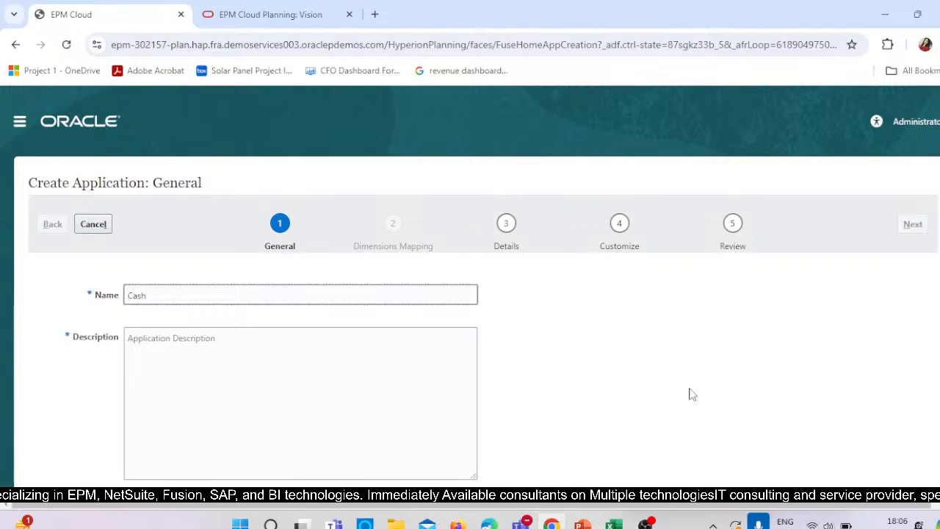
{"action": "type", "text": "_FC"}
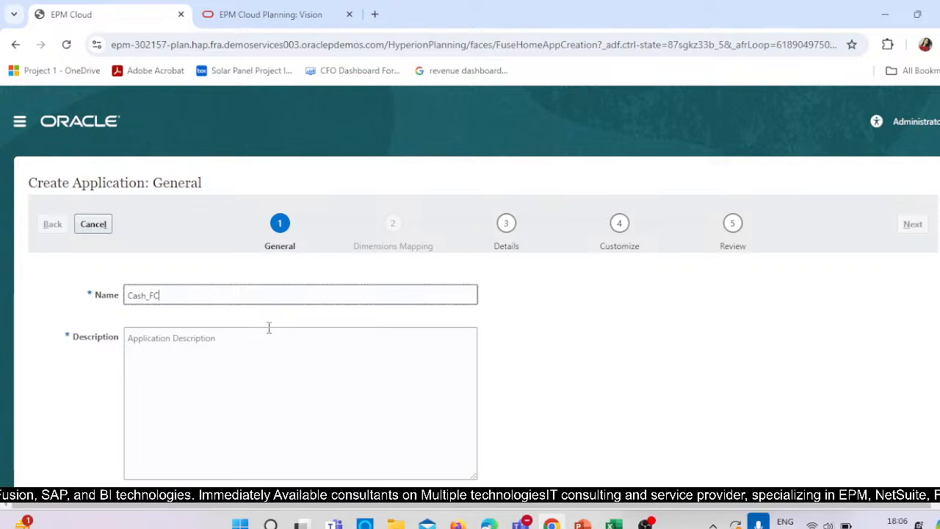
- Describe the application as "Sample Application for Predictive cash Forecasting"
{"action": "left_click", "coordinate": [210, 339]}
{"action": "scroll", "coordinate": [169, 380], "scroll_direction": "down", "scroll_amount": 1}
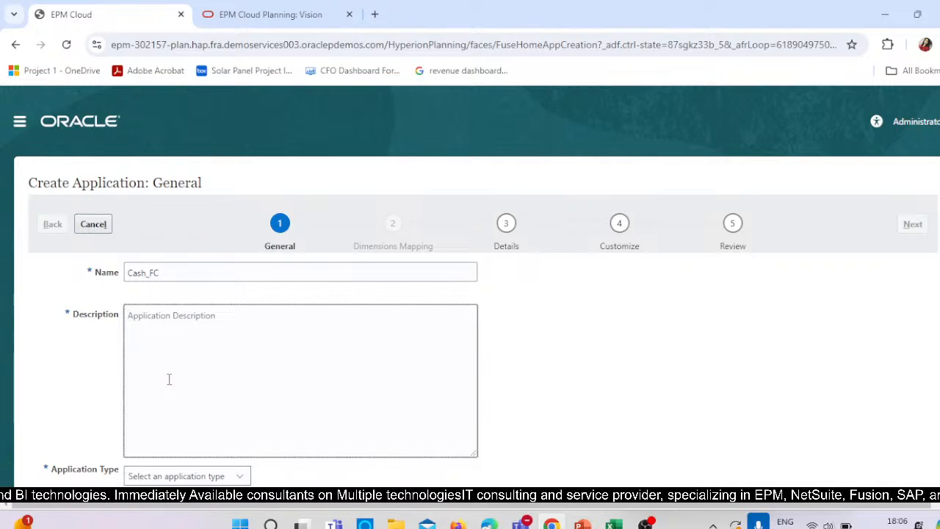
{"action": "type", "text": "Sample App"}
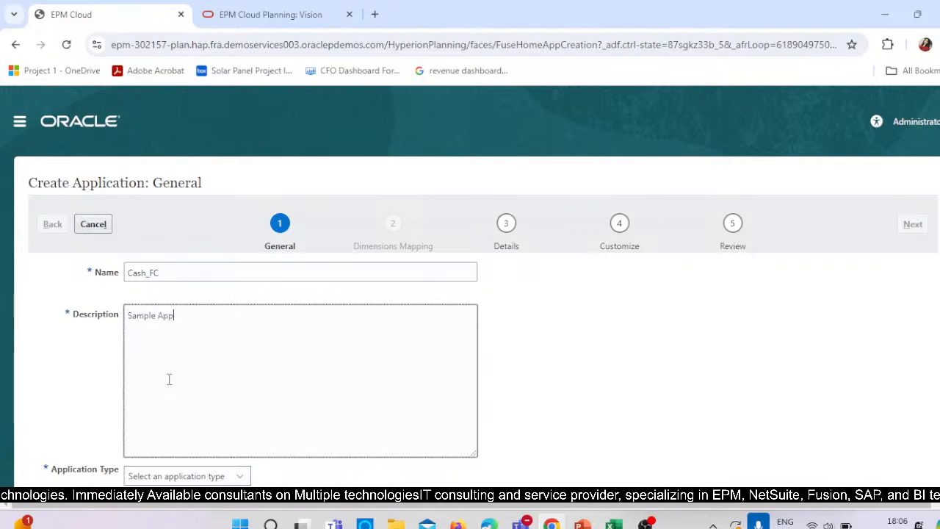
{"action": "type", "text": "lication"}
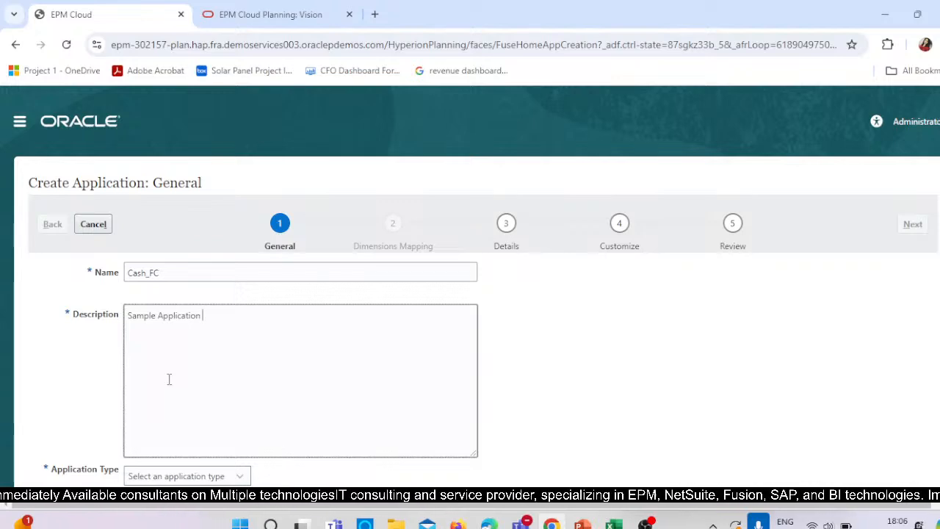
{"action": "type", "text": " for Pre"}
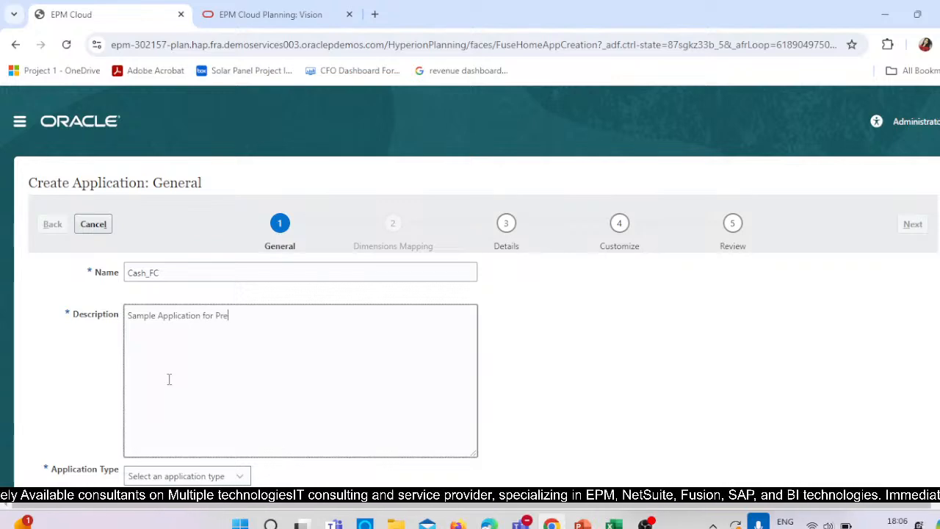
{"action": "type", "text": "dic"}
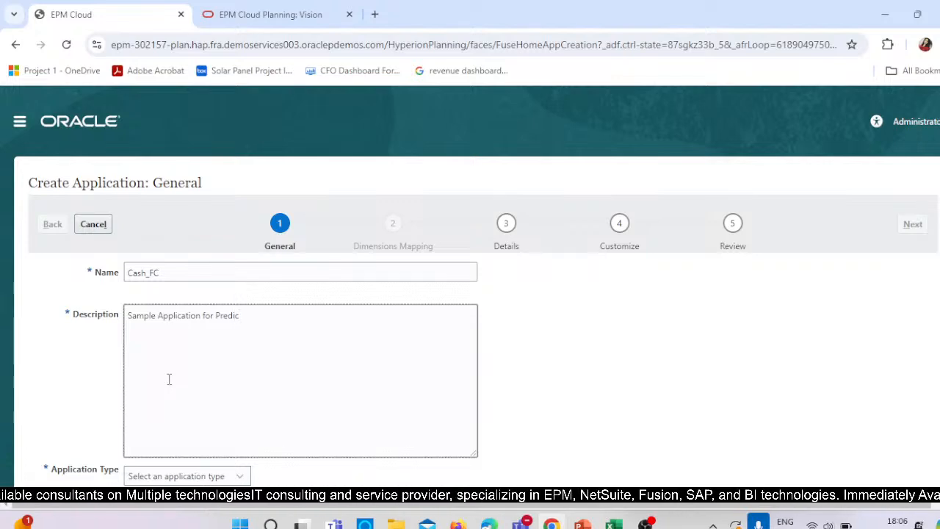
{"action": "type", "text": "t"}
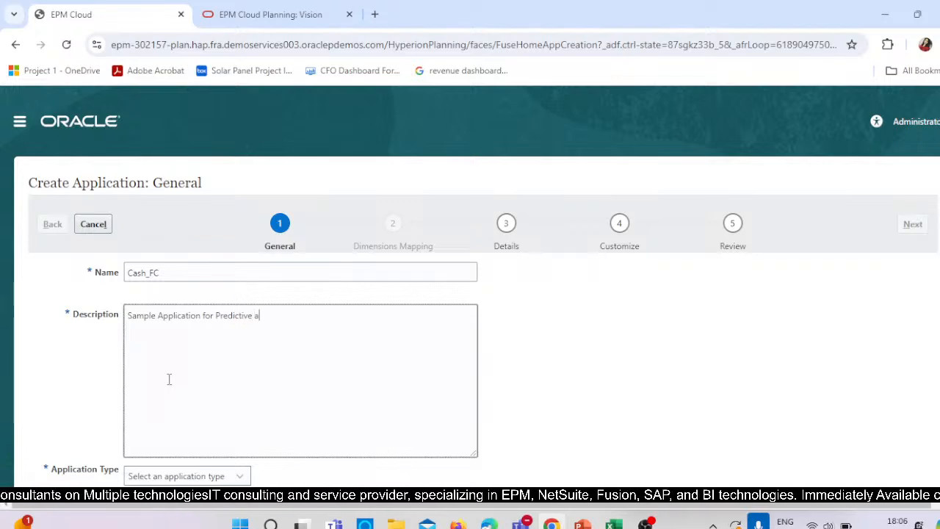
{"action": "type", "text": "ive cash Forecasting"}
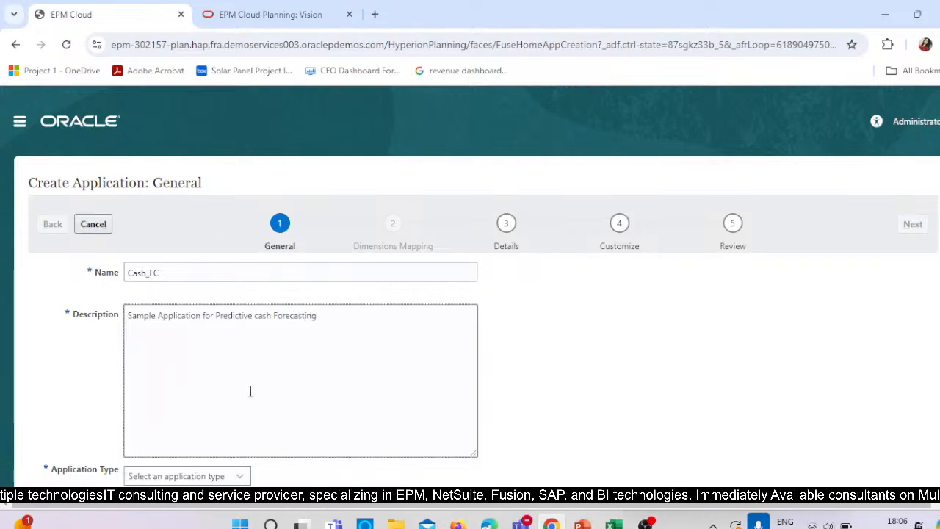
- Set the application type to Cash Forecasting and continue to the application details
{"action": "scroll", "coordinate": [249, 392], "scroll_direction": "down", "scroll_amount": 2}
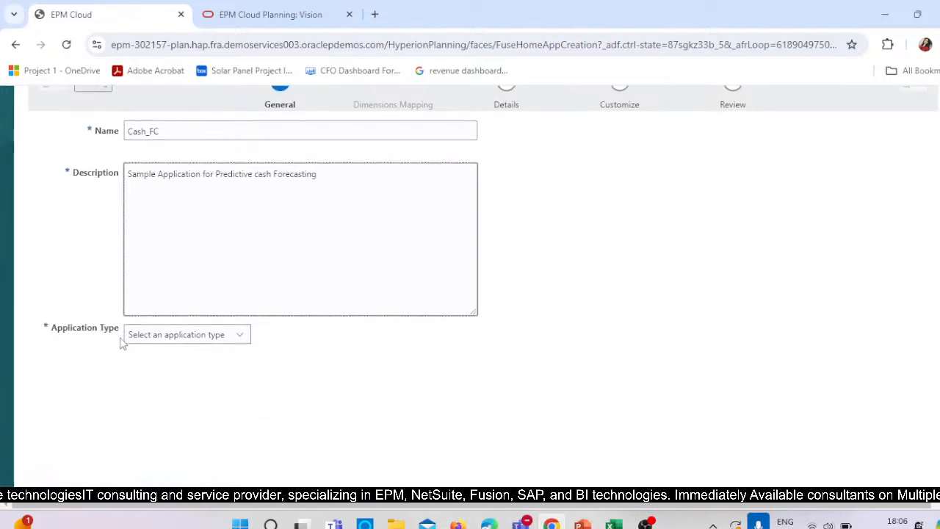
{"action": "left_click", "coordinate": [207, 340]}
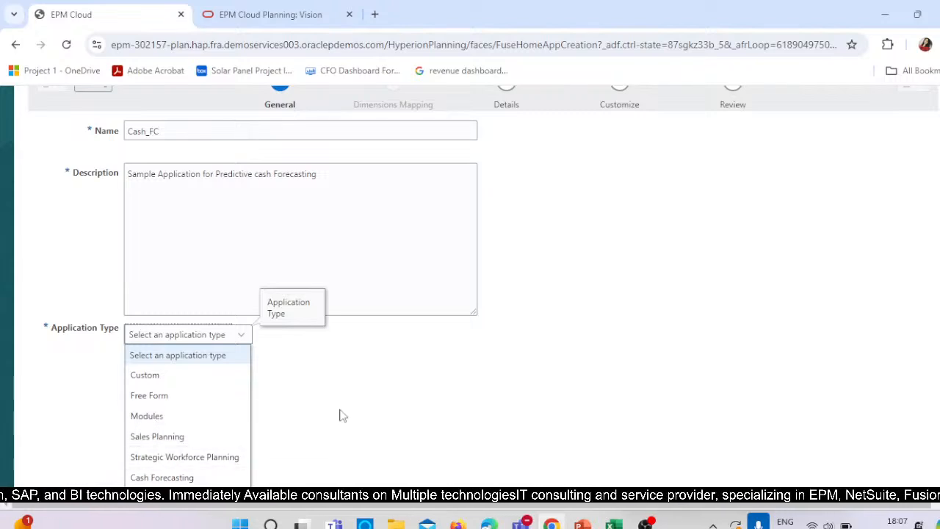
{"action": "scroll", "coordinate": [173, 474], "scroll_direction": "down", "scroll_amount": 1}
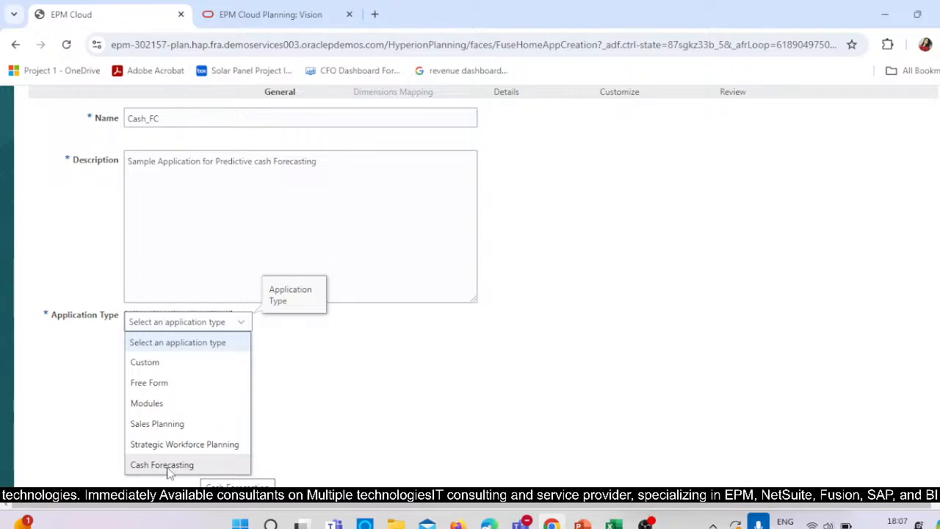
{"action": "left_click", "coordinate": [163, 465]}
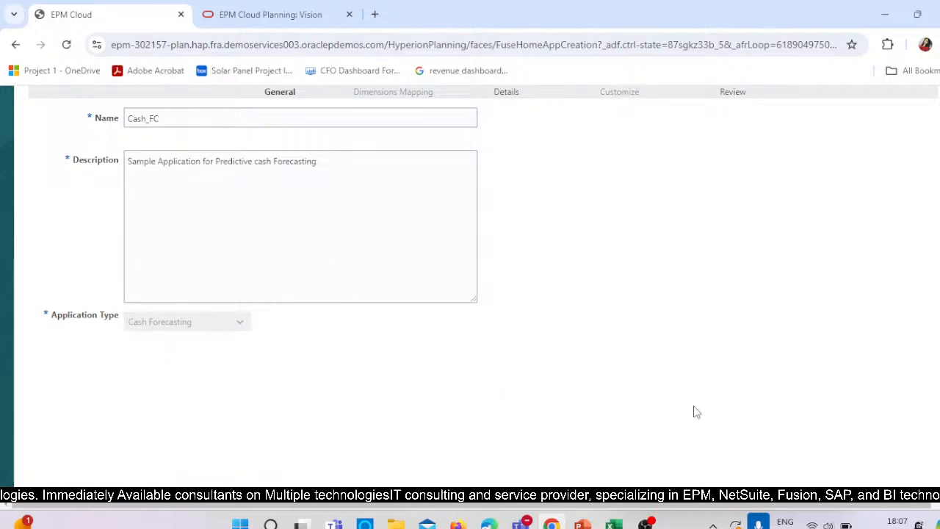
{"action": "scroll", "coordinate": [741, 331], "scroll_direction": "up", "scroll_amount": 2}
{"action": "scroll", "coordinate": [704, 339], "scroll_direction": "up", "scroll_amount": 2}
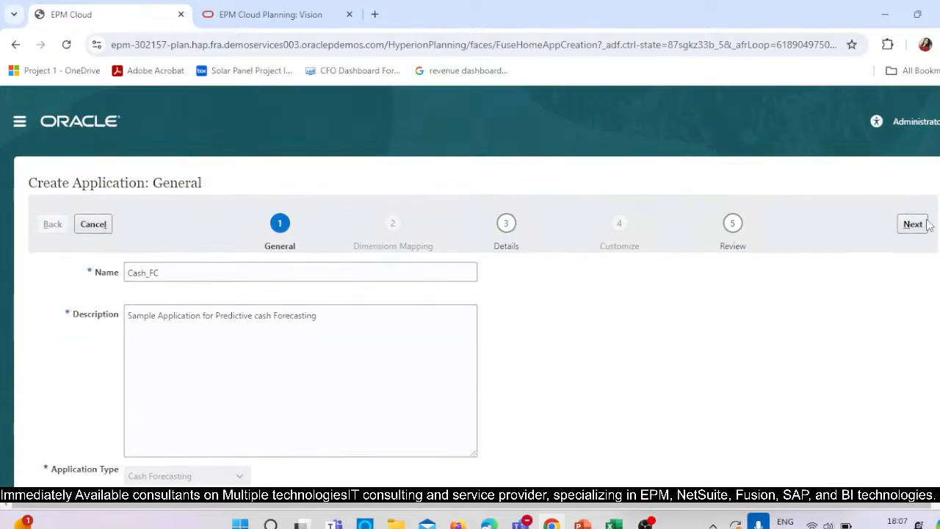
{"action": "left_click", "coordinate": [913, 224]}
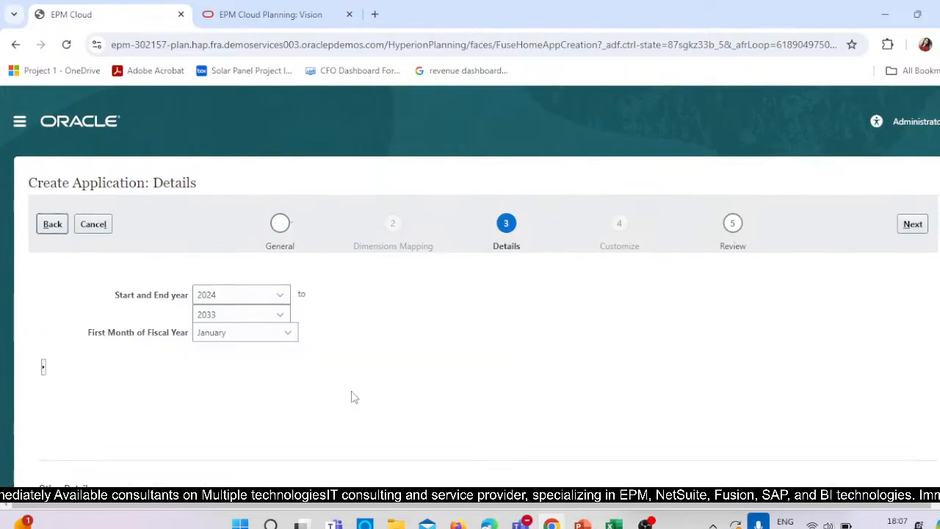
- Set the application's start year to 2020 and end year to 2030, and continue to the review
{"action": "left_click", "coordinate": [279, 298]}
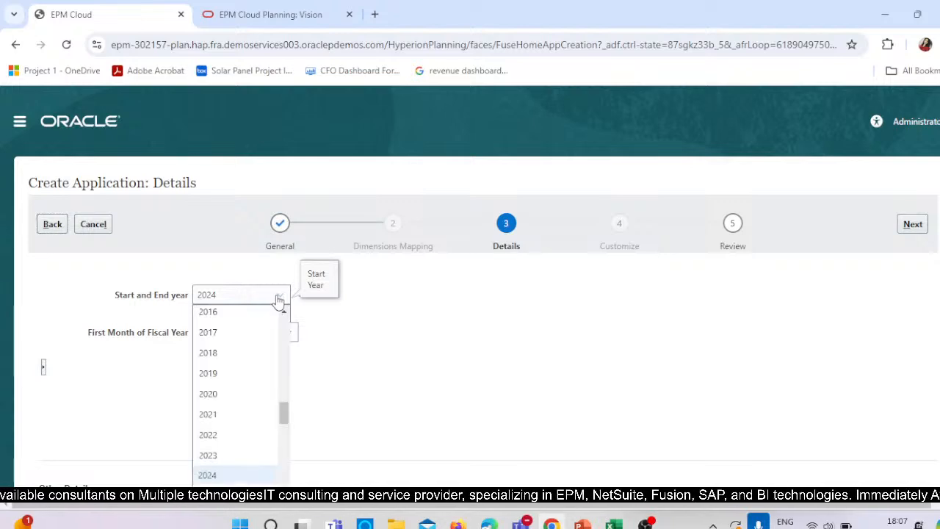
{"action": "left_click", "coordinate": [236, 400]}
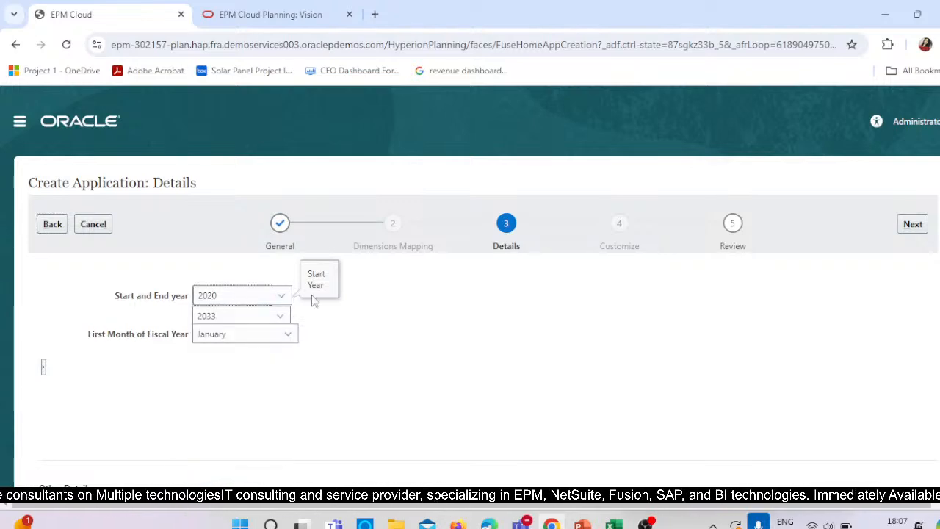
{"action": "left_click", "coordinate": [264, 321]}
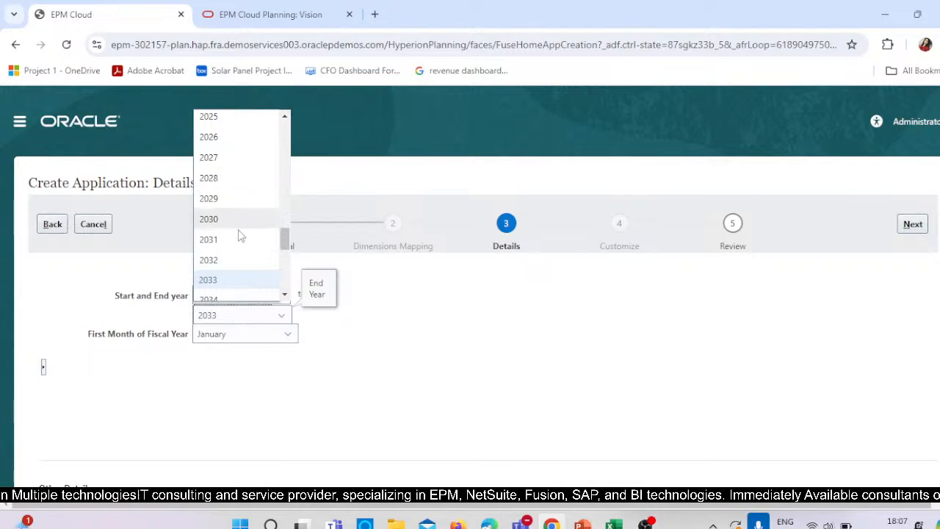
{"action": "scroll", "coordinate": [238, 243], "scroll_direction": "down", "scroll_amount": 2}
{"action": "left_click", "coordinate": [225, 153]}
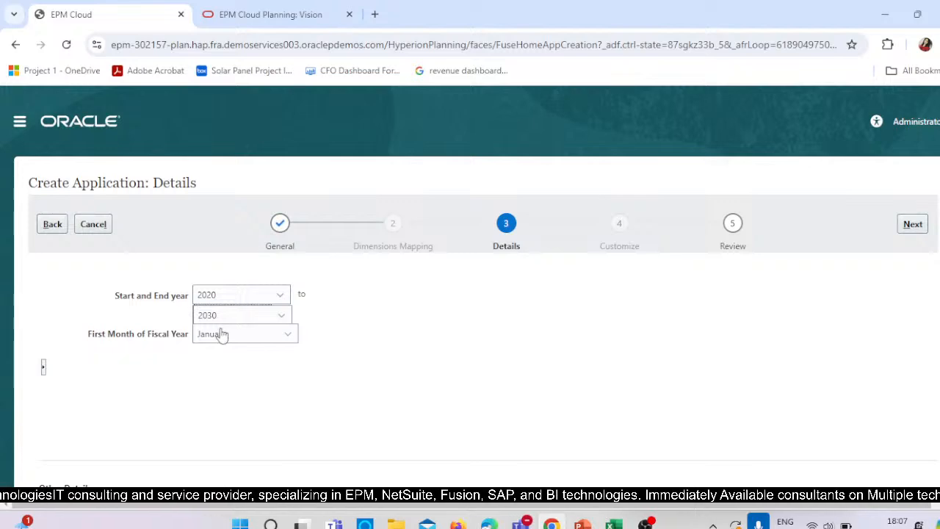
{"action": "scroll", "coordinate": [248, 428], "scroll_direction": "down", "scroll_amount": 2}
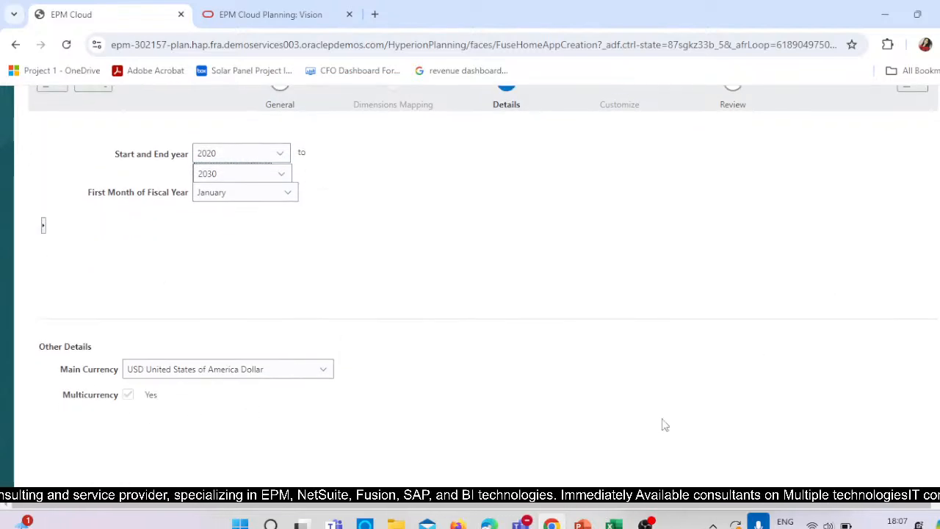
{"action": "scroll", "coordinate": [898, 346], "scroll_direction": "up", "scroll_amount": 2}
{"action": "left_click", "coordinate": [913, 224]}
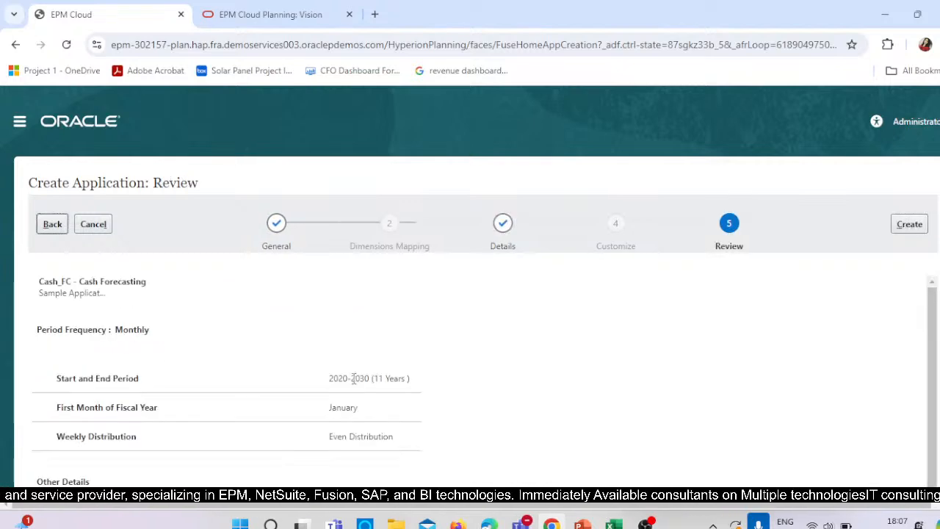
- Review the Cash_FC application's summary, create the application and continue to its configuration
{"action": "scroll", "coordinate": [309, 430], "scroll_direction": "down", "scroll_amount": 1}
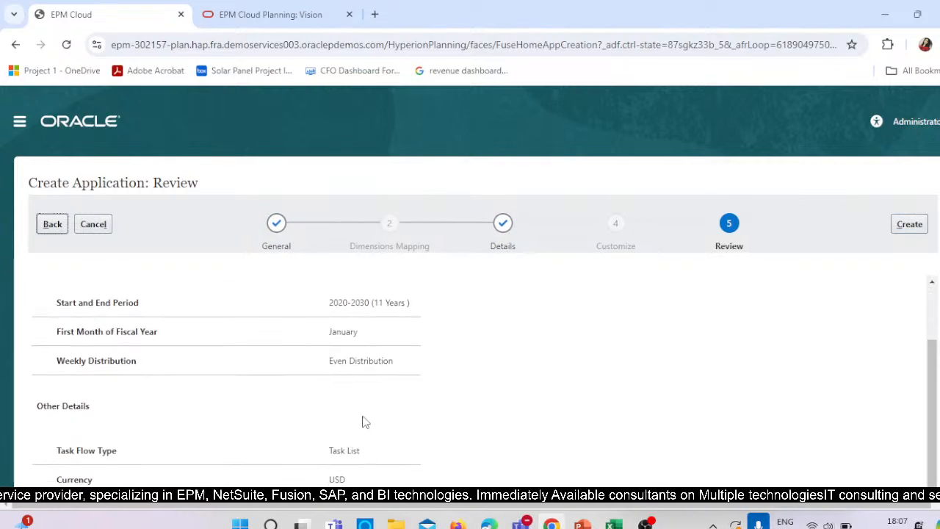
{"action": "scroll", "coordinate": [380, 380], "scroll_direction": "down", "scroll_amount": 1}
{"action": "scroll", "coordinate": [403, 413], "scroll_direction": "up", "scroll_amount": 1}
{"action": "scroll", "coordinate": [367, 448], "scroll_direction": "down", "scroll_amount": 3}
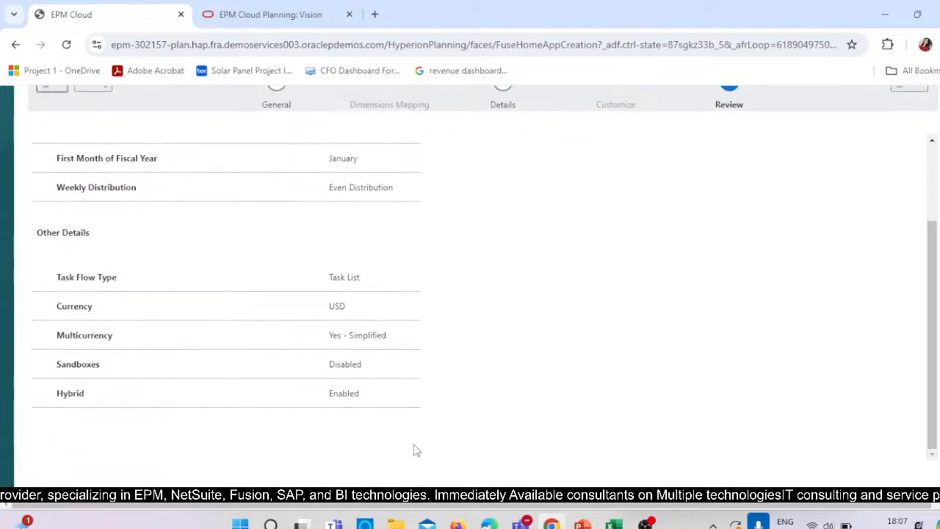
{"action": "scroll", "coordinate": [214, 307], "scroll_direction": "up", "scroll_amount": 1}
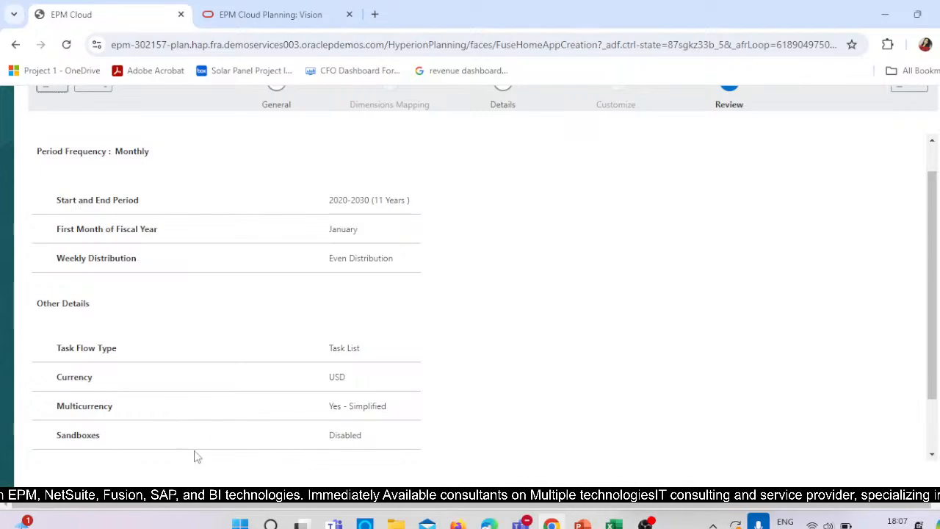
{"action": "scroll", "coordinate": [829, 300], "scroll_direction": "up", "scroll_amount": 3}
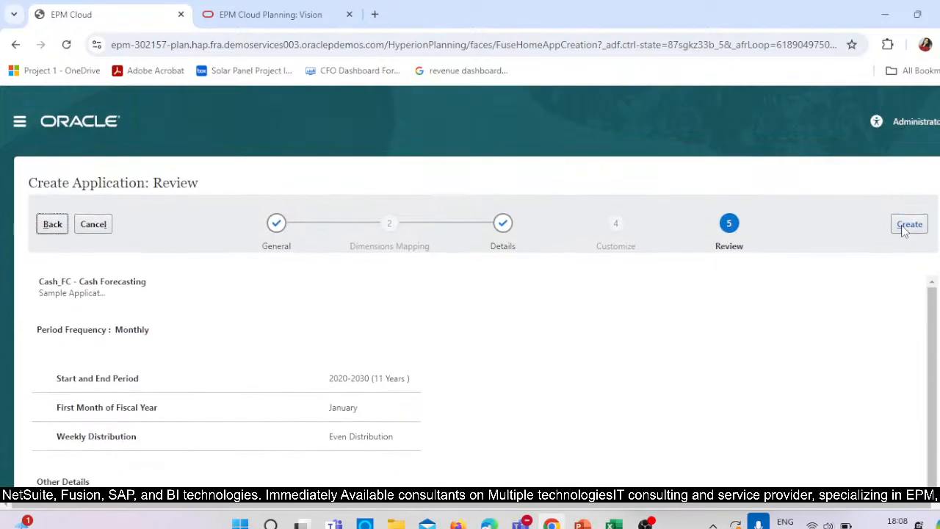
{"action": "left_click", "coordinate": [908, 224]}
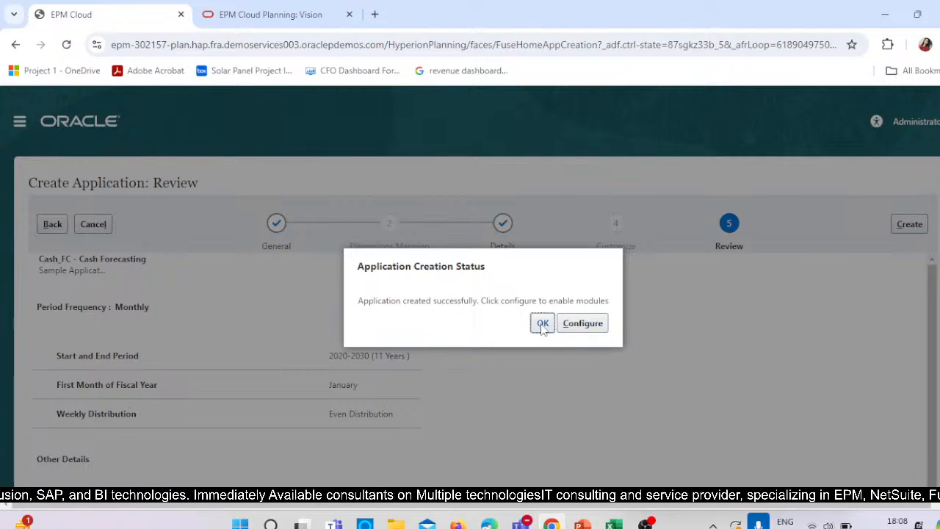
{"action": "left_click", "coordinate": [604, 328]}
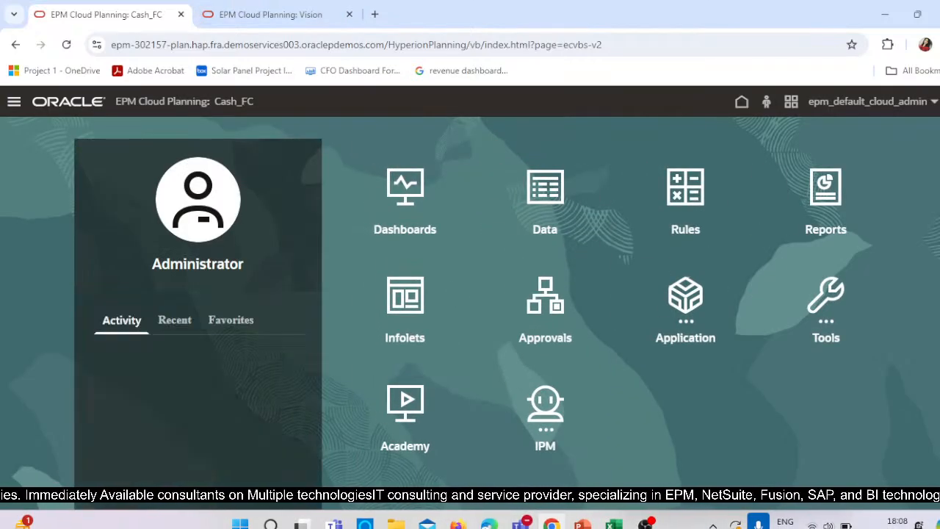
- Open the Cash_FC application's configuration and bring up the Enable Features page for Cash Forecasting
{"action": "left_click", "coordinate": [694, 305]}
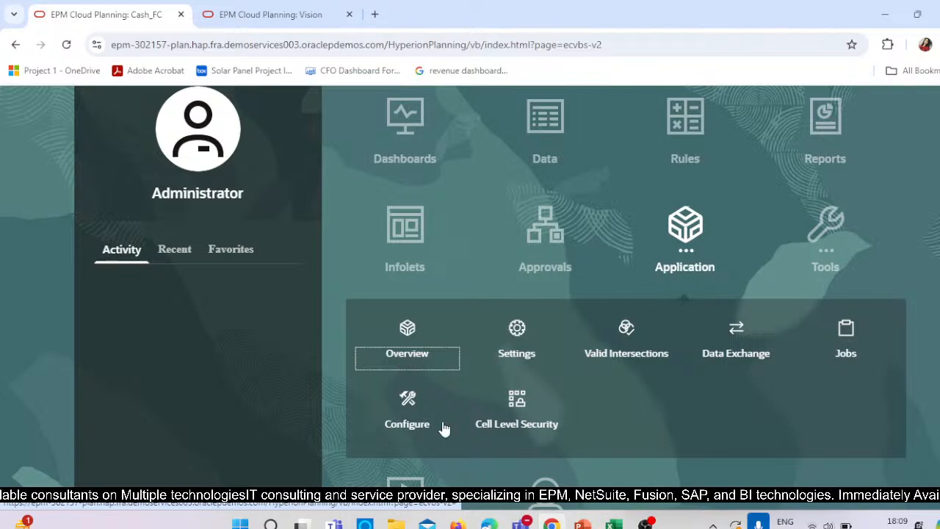
{"action": "left_click", "coordinate": [410, 405]}
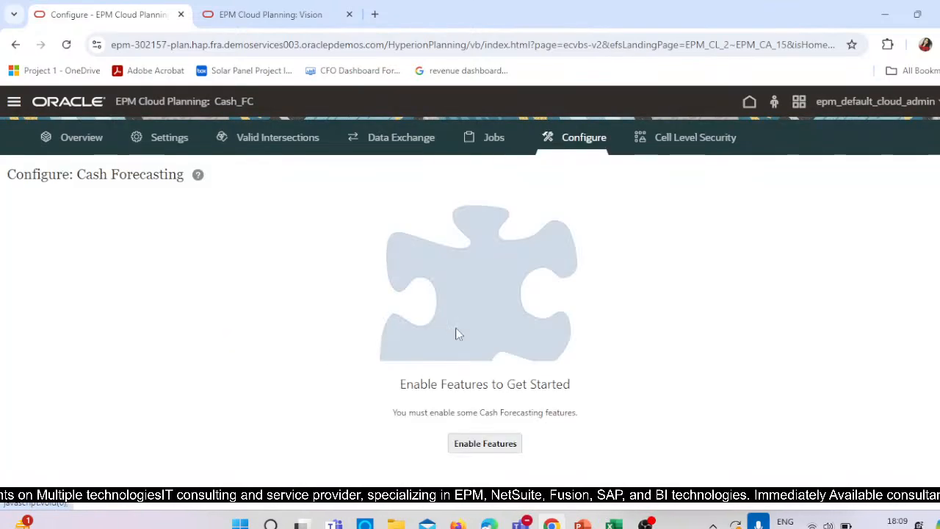
{"action": "left_click", "coordinate": [481, 444]}
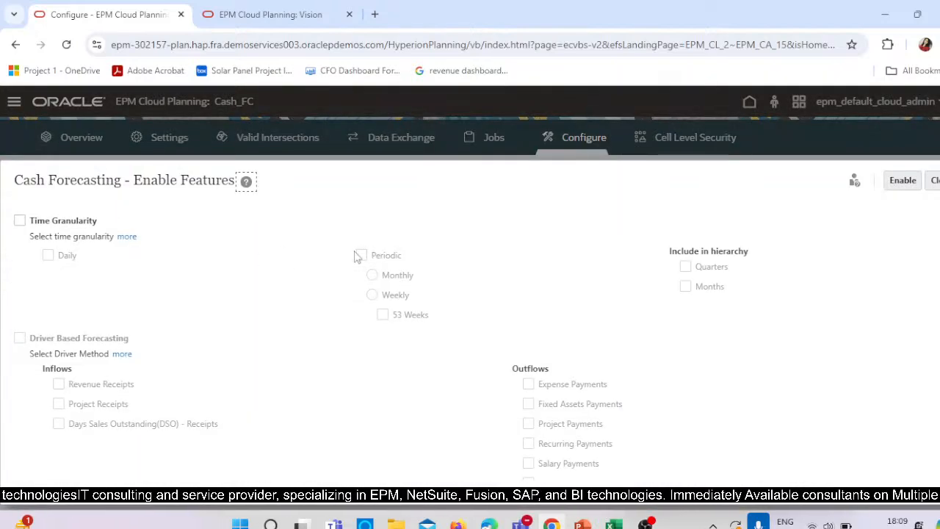
{"action": "scroll", "coordinate": [483, 210], "scroll_direction": "down", "scroll_amount": 2}
{"action": "scroll", "coordinate": [371, 325], "scroll_direction": "up", "scroll_amount": 2}
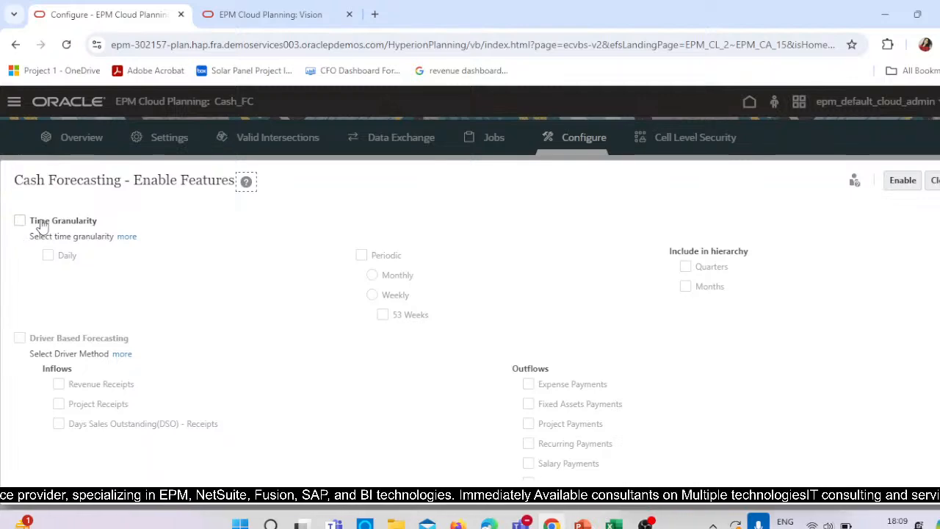
- Read the time granularity explanation, and enable Time Granularity with Daily and Periodic forecasting, setting Periodic to Weekly
{"action": "left_click", "coordinate": [126, 236]}
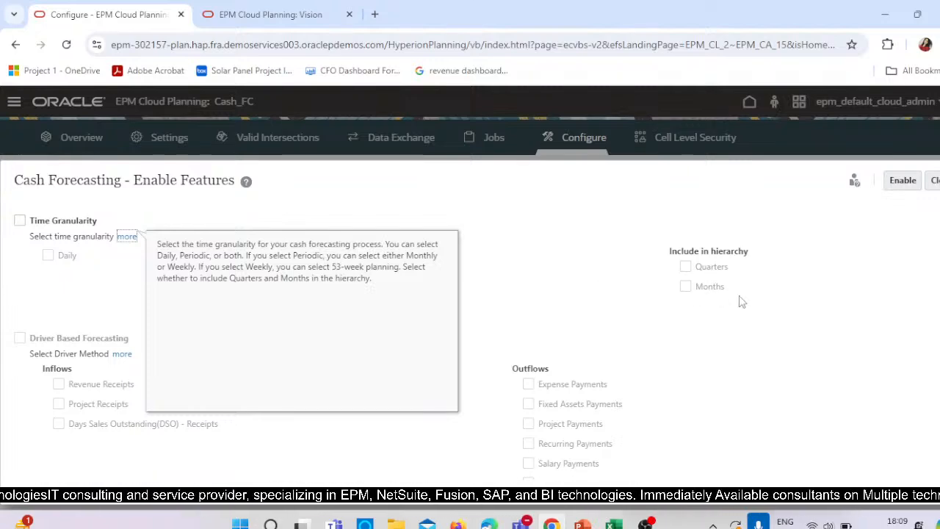
{"action": "left_click", "coordinate": [20, 220]}
{"action": "left_click", "coordinate": [48, 254]}
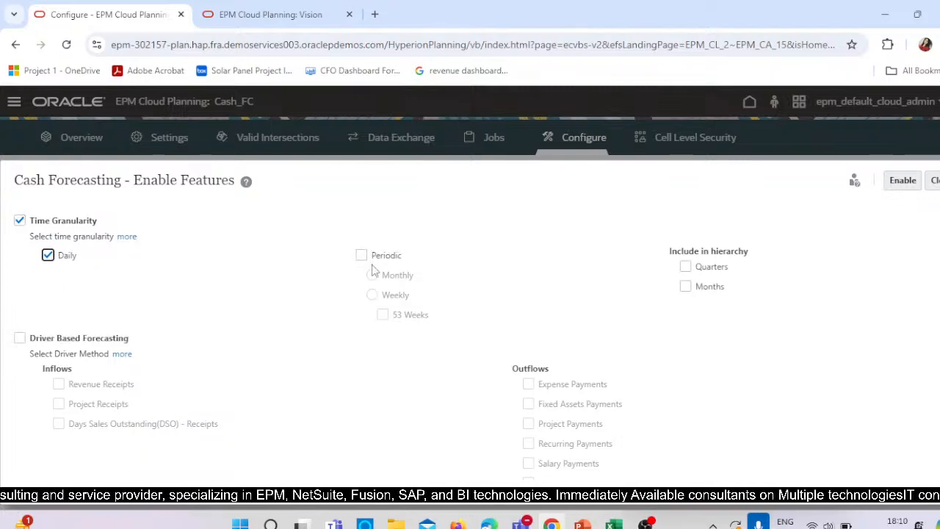
{"action": "left_click", "coordinate": [364, 256]}
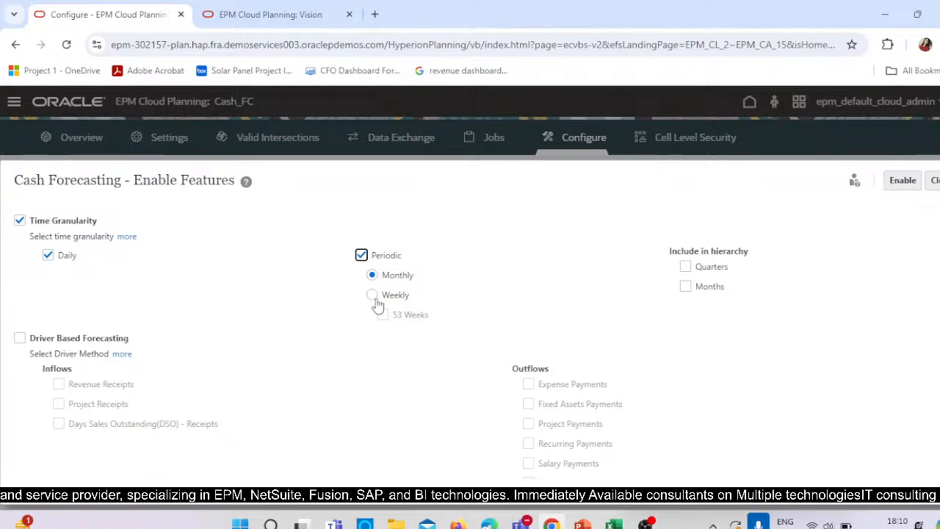
{"action": "left_click", "coordinate": [373, 296]}
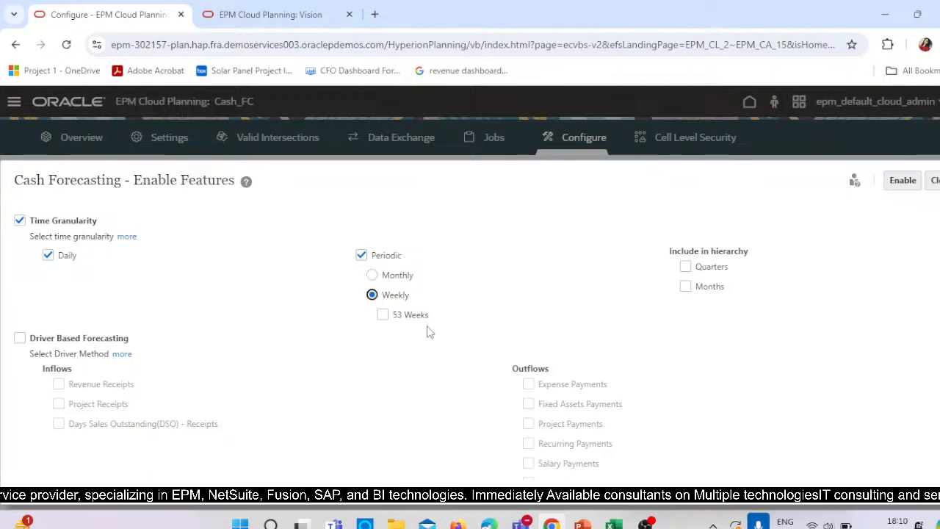
- Include both Quarters and Months in the time granularity hierarchy
{"action": "left_click", "coordinate": [686, 269]}
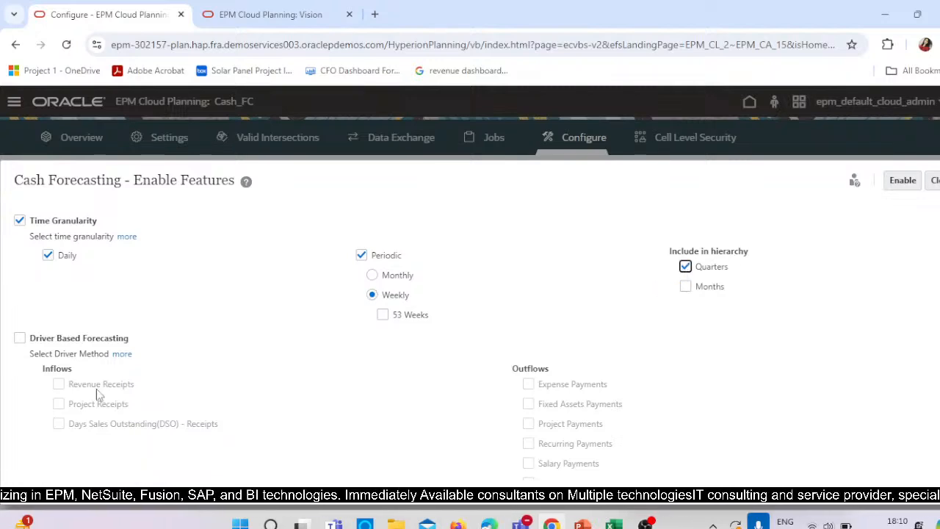
{"action": "scroll", "coordinate": [156, 372], "scroll_direction": "down", "scroll_amount": 1}
{"action": "scroll", "coordinate": [540, 277], "scroll_direction": "up", "scroll_amount": 1}
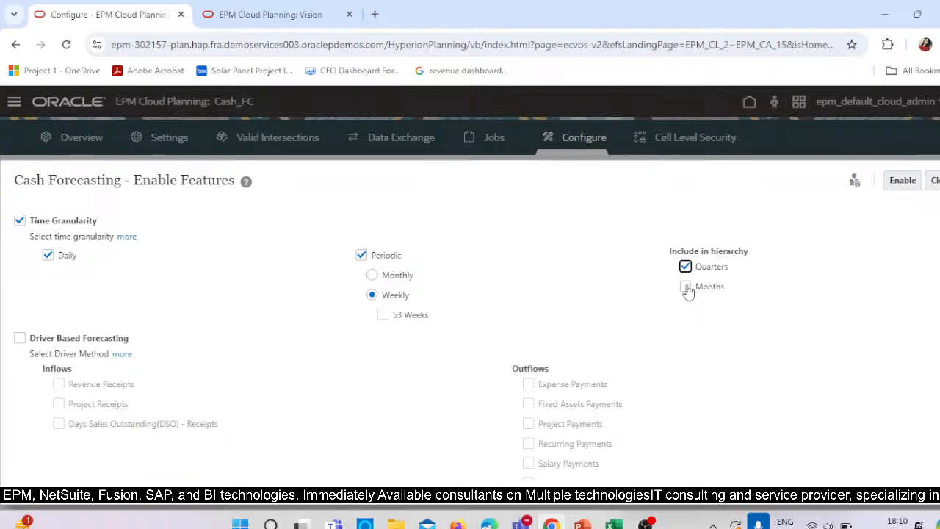
{"action": "left_click", "coordinate": [685, 285]}
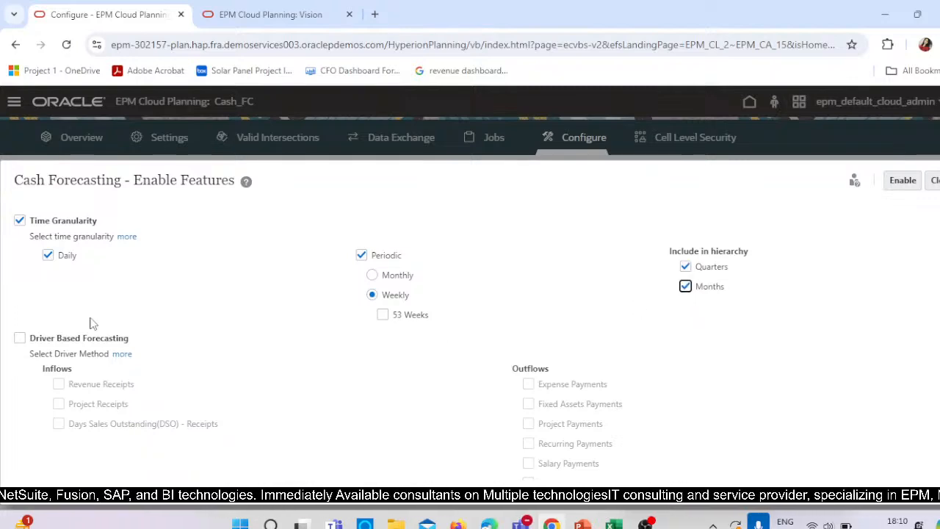
- Enable Driver Based Forecasting, read its explanation, and select the inflows Revenue Receipts, Project Receipts and Days Sales Outstanding (DSO) - Receipts
{"action": "left_click", "coordinate": [20, 339]}
{"action": "scroll", "coordinate": [248, 367], "scroll_direction": "down", "scroll_amount": 1}
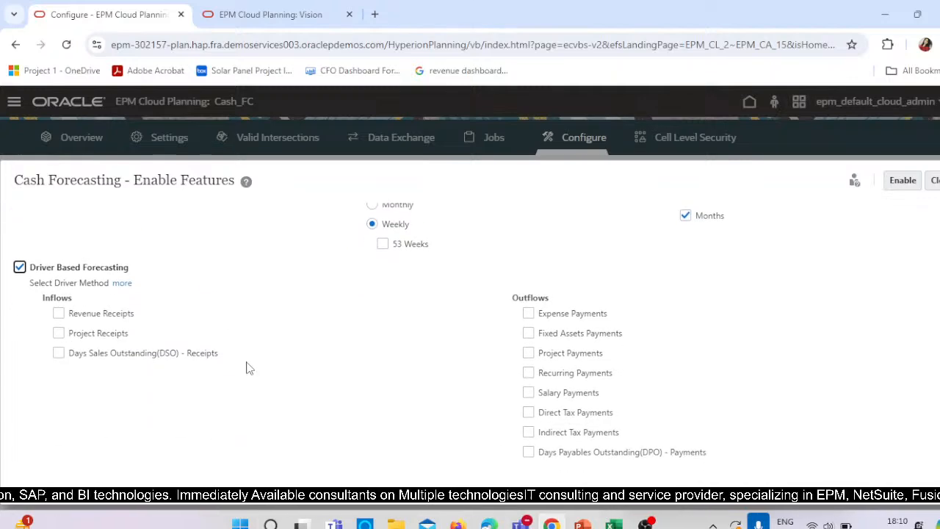
{"action": "left_click", "coordinate": [122, 283]}
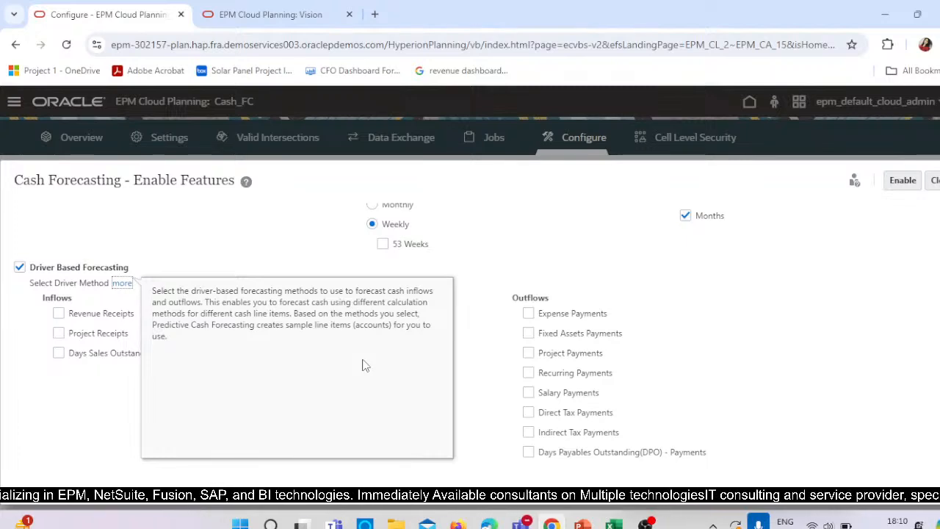
{"action": "left_click", "coordinate": [259, 243]}
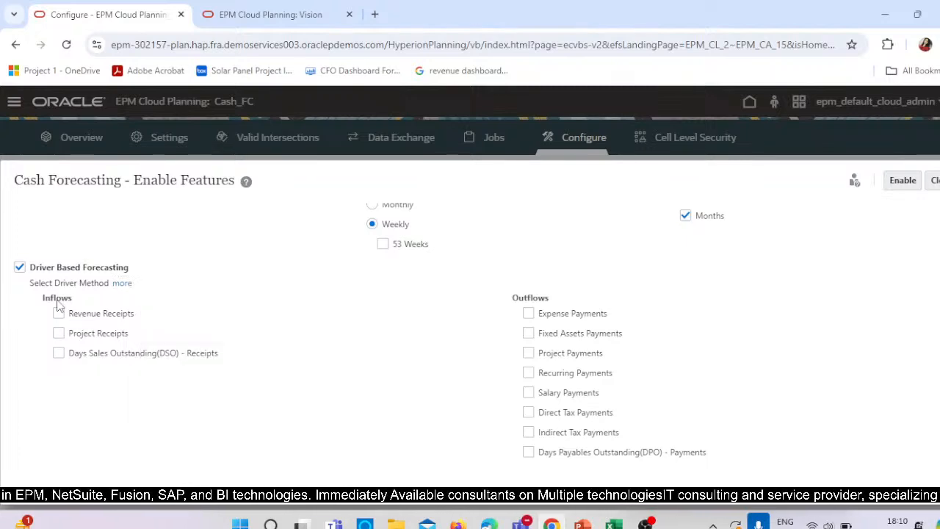
{"action": "left_click", "coordinate": [59, 314]}
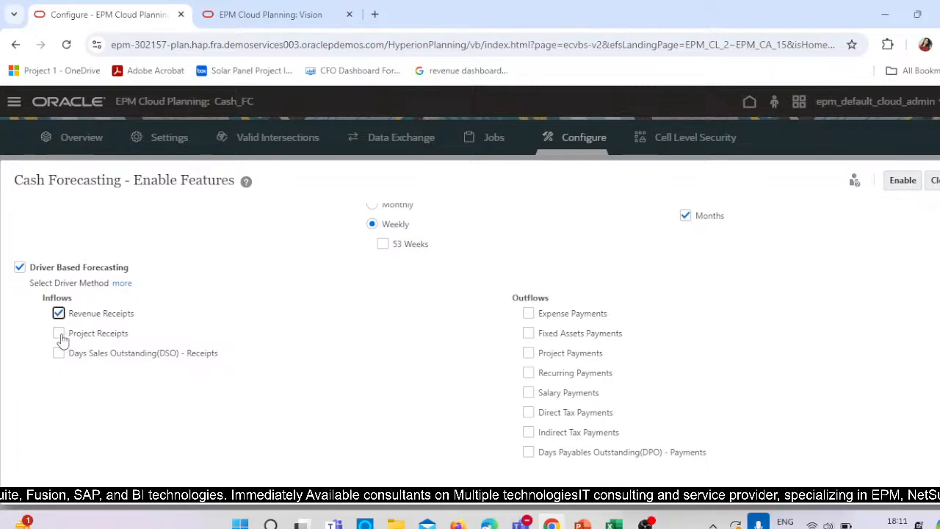
{"action": "left_click", "coordinate": [59, 334]}
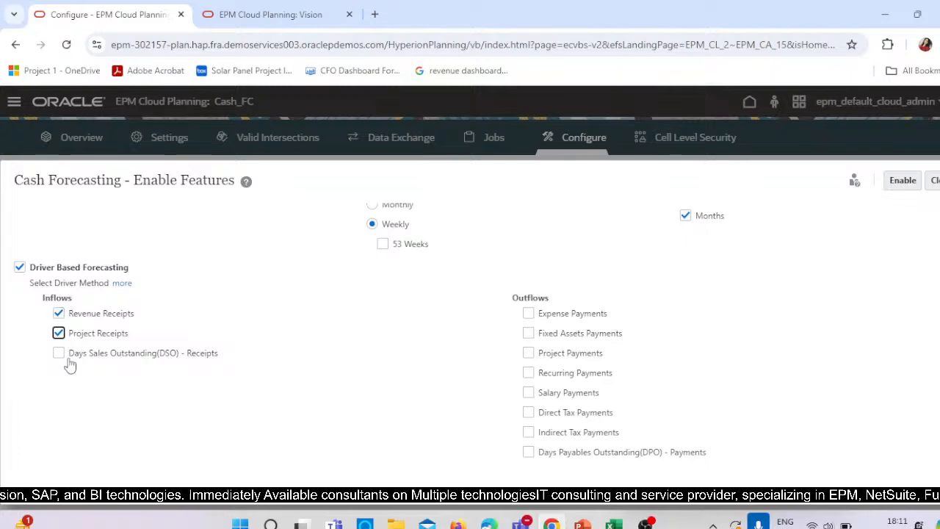
{"action": "left_click", "coordinate": [58, 354]}
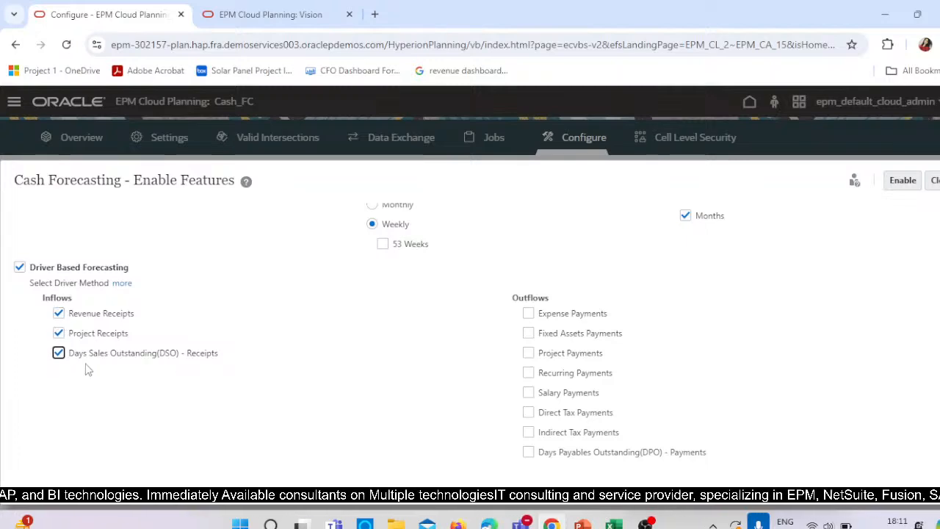
- Select all outflow driver methods: Expense, Fixed Assets, Project, Recurring, Salary, Direct Tax, Indirect Tax and Days Payables Outstanding (DPO) payments
{"action": "left_click", "coordinate": [527, 316]}
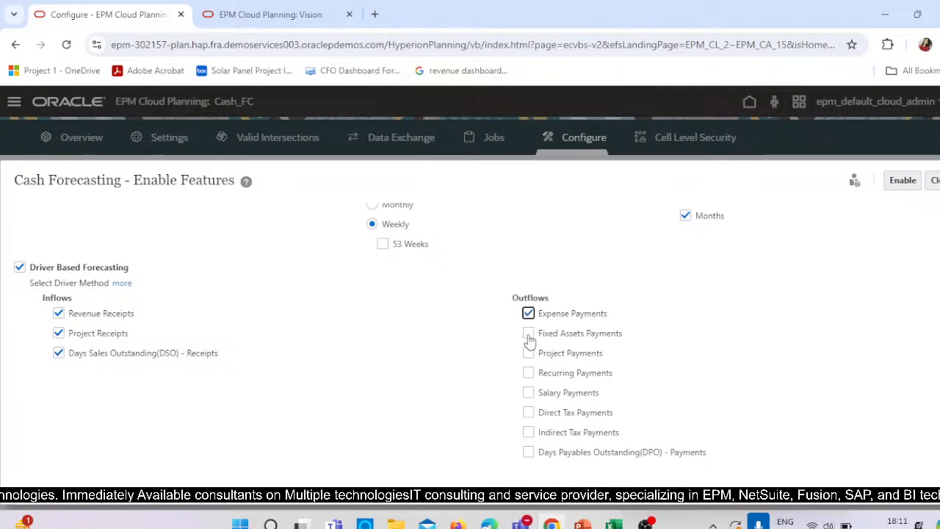
{"action": "left_click", "coordinate": [528, 334]}
{"action": "left_click", "coordinate": [529, 355]}
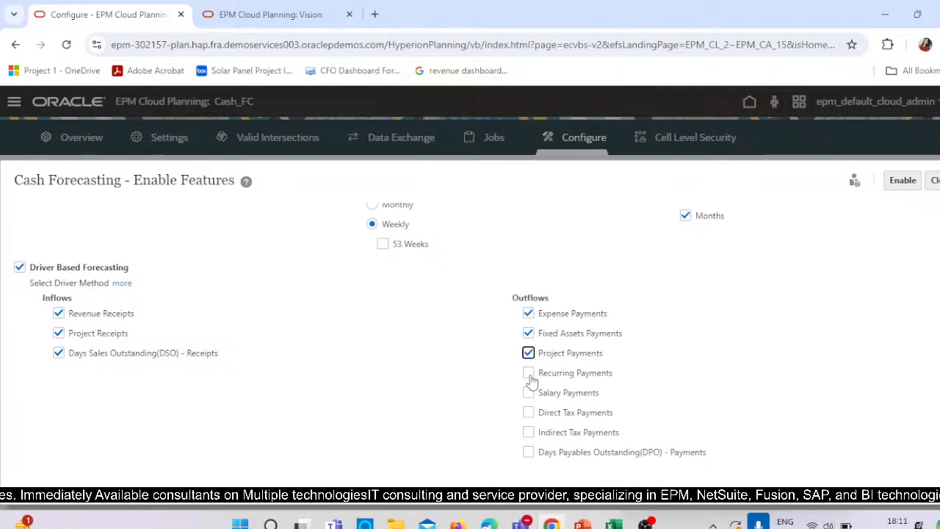
{"action": "left_click", "coordinate": [530, 374]}
{"action": "left_click", "coordinate": [530, 393]}
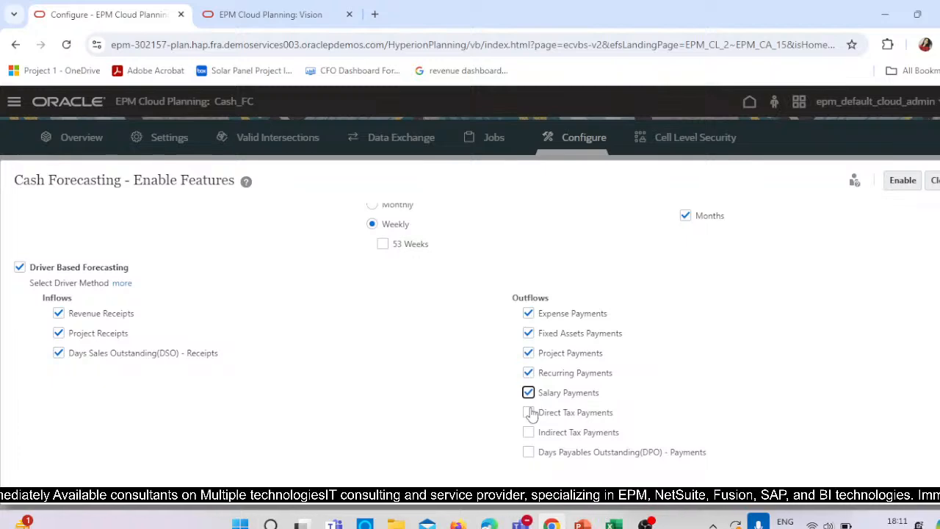
{"action": "left_click", "coordinate": [530, 413]}
{"action": "left_click", "coordinate": [529, 433]}
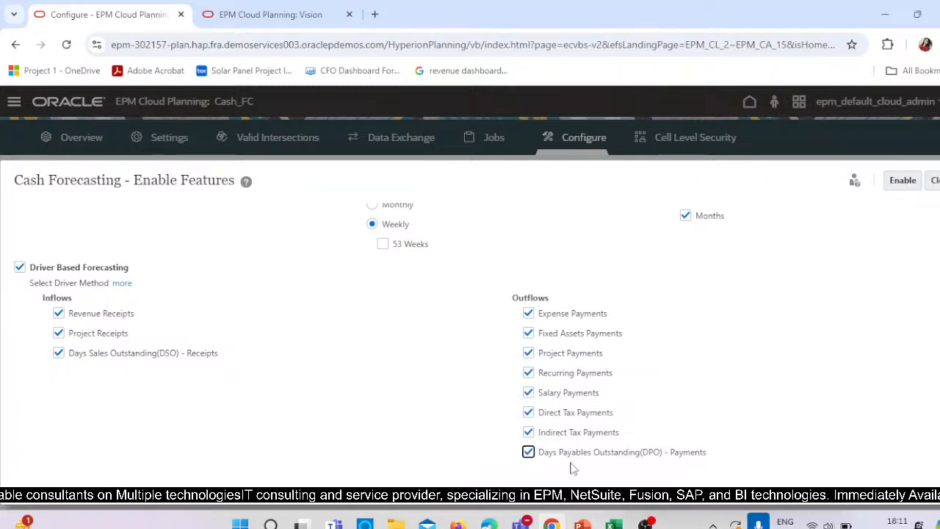
- Check the selected driver methods and enable Trend Based Forecasting
{"action": "scroll", "coordinate": [653, 454], "scroll_direction": "down", "scroll_amount": 1}
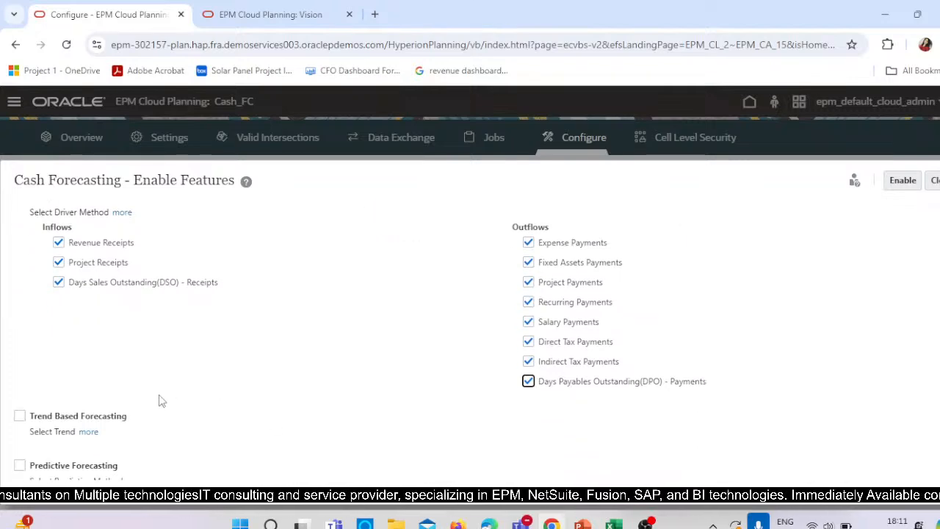
{"action": "scroll", "coordinate": [161, 400], "scroll_direction": "up", "scroll_amount": 2}
{"action": "scroll", "coordinate": [289, 413], "scroll_direction": "down", "scroll_amount": 2}
{"action": "scroll", "coordinate": [342, 405], "scroll_direction": "up", "scroll_amount": 3}
{"action": "scroll", "coordinate": [156, 398], "scroll_direction": "down", "scroll_amount": 2}
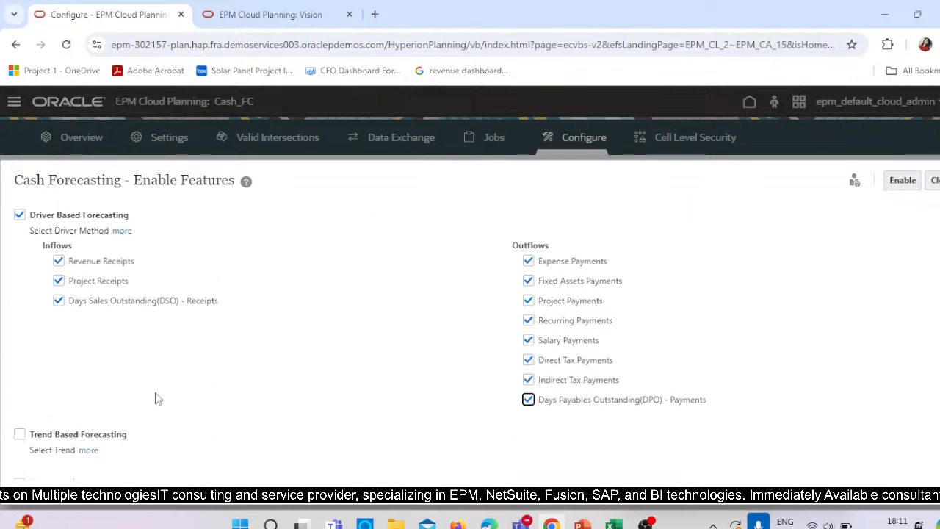
{"action": "scroll", "coordinate": [156, 398], "scroll_direction": "down", "scroll_amount": 2}
{"action": "scroll", "coordinate": [550, 345], "scroll_direction": "up", "scroll_amount": 3}
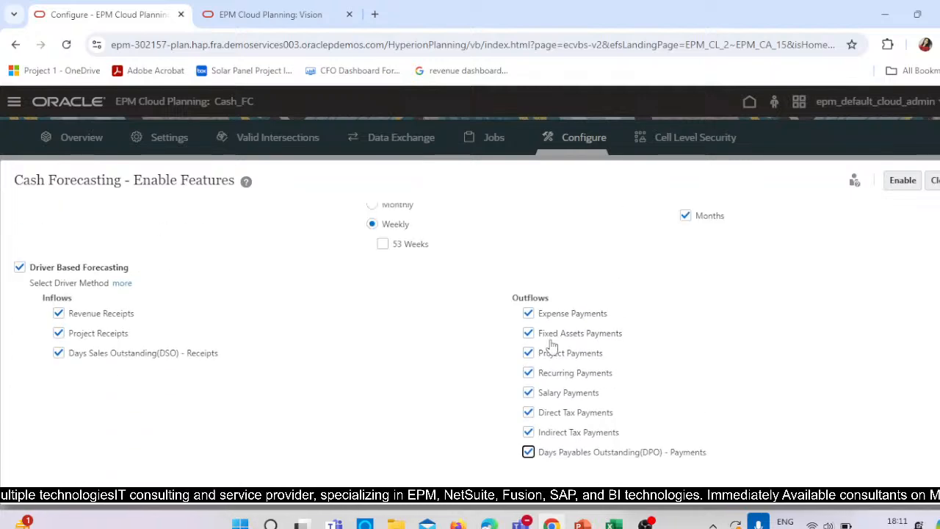
{"action": "scroll", "coordinate": [412, 428], "scroll_direction": "down", "scroll_amount": 2}
{"action": "left_click", "coordinate": [19, 344]}
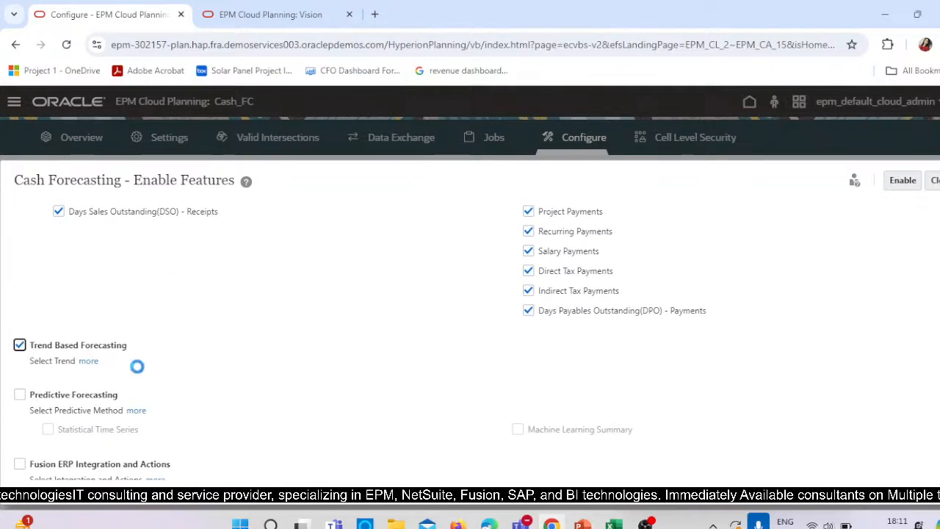
- Read the explanation of the Trend Based Forecasting feature and close it
{"action": "scroll", "coordinate": [146, 380], "scroll_direction": "up", "scroll_amount": 2}
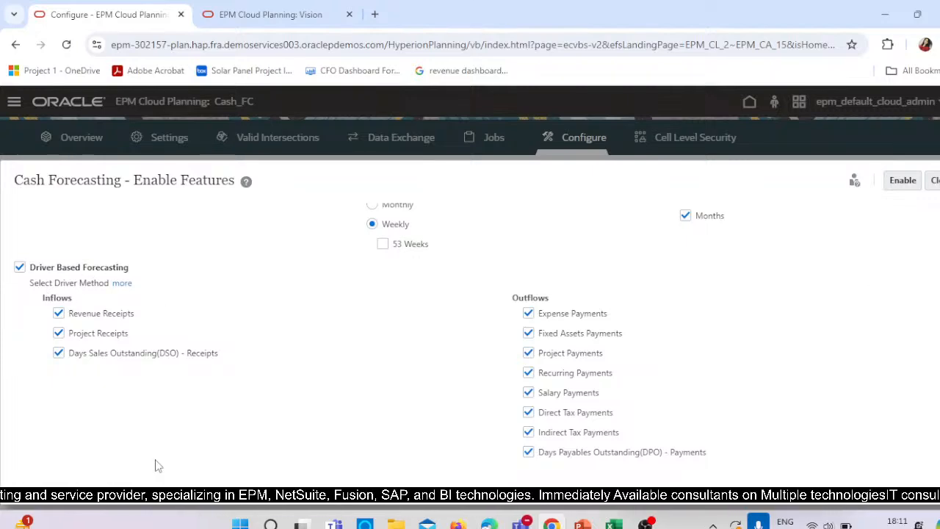
{"action": "scroll", "coordinate": [243, 389], "scroll_direction": "down", "scroll_amount": 2}
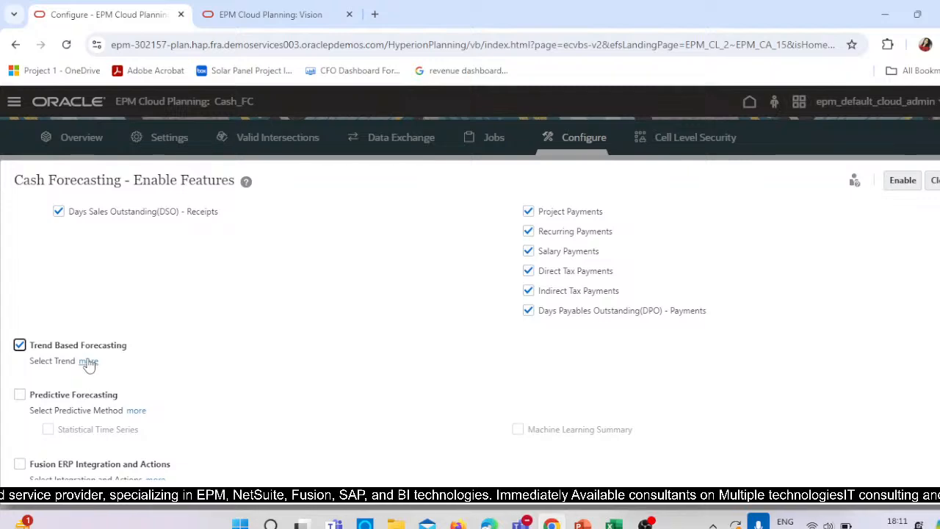
{"action": "left_click", "coordinate": [88, 361]}
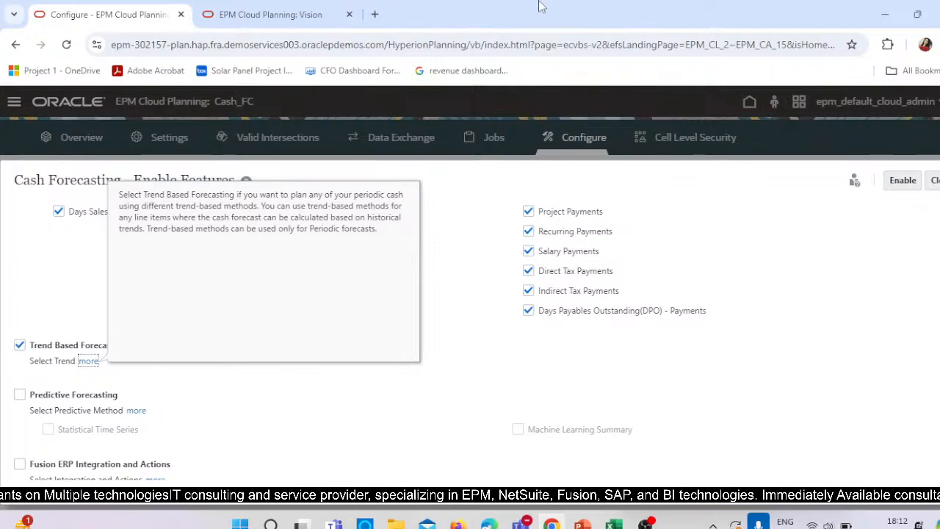
{"action": "left_click", "coordinate": [480, 384]}
{"action": "scroll", "coordinate": [335, 371], "scroll_direction": "down", "scroll_amount": 1}
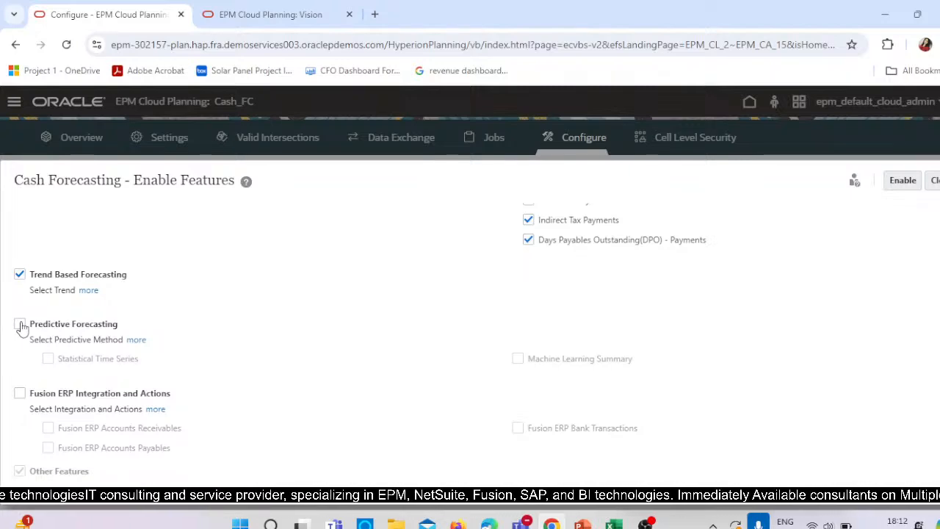
- Enable Predictive Forecasting, read the explanation of its predictive methods and close it
{"action": "left_click", "coordinate": [20, 325]}
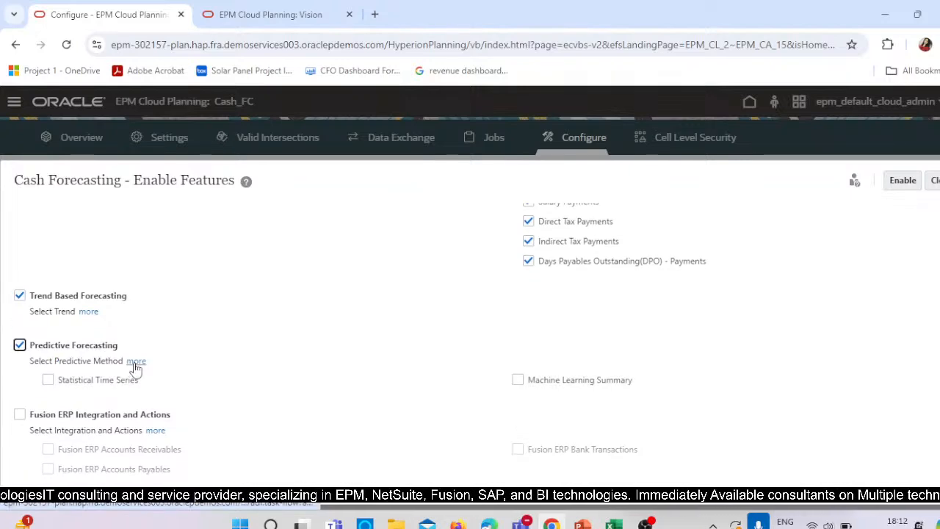
{"action": "left_click", "coordinate": [135, 362]}
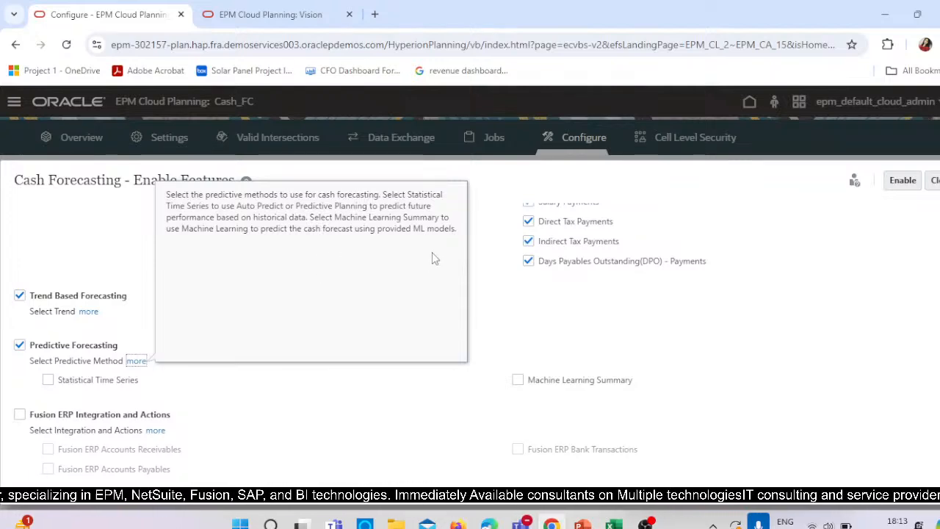
{"action": "left_click", "coordinate": [485, 297]}
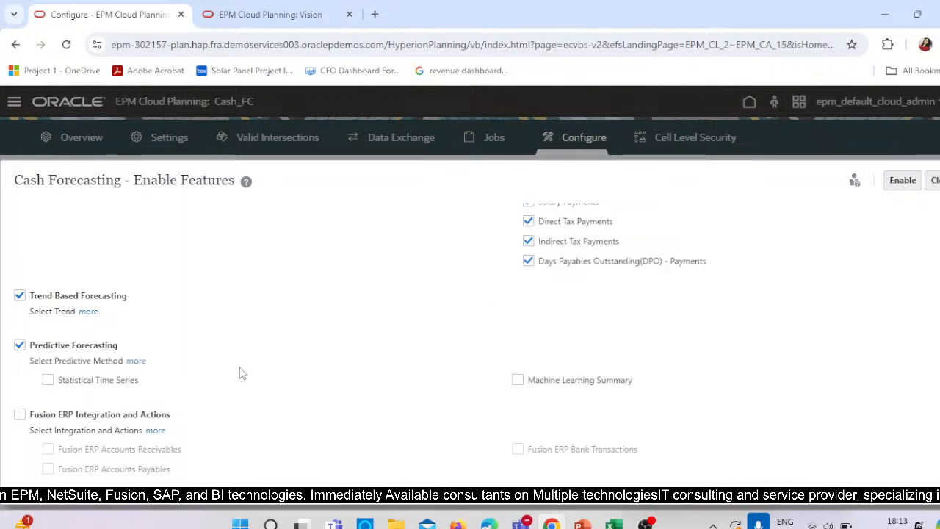
- Select both predictive methods, Statistical Time Series and Machine Learning Summary
{"action": "scroll", "coordinate": [83, 342], "scroll_direction": "down", "scroll_amount": 1}
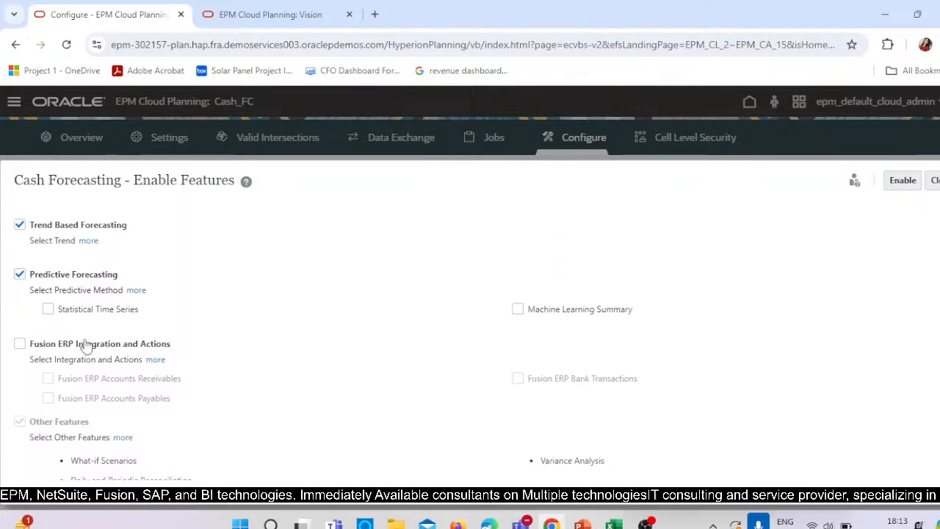
{"action": "left_click", "coordinate": [47, 309]}
{"action": "right_click", "coordinate": [49, 310]}
{"action": "left_click", "coordinate": [221, 314]}
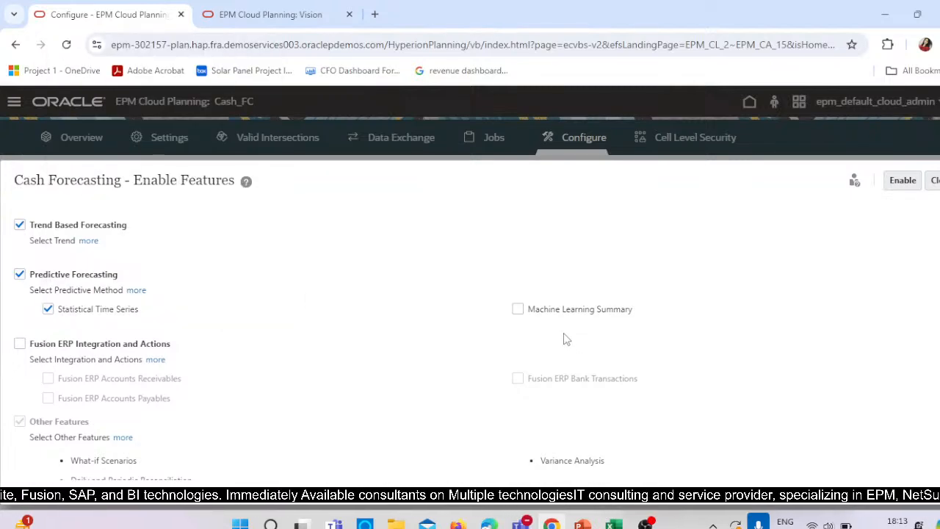
{"action": "left_click", "coordinate": [519, 311]}
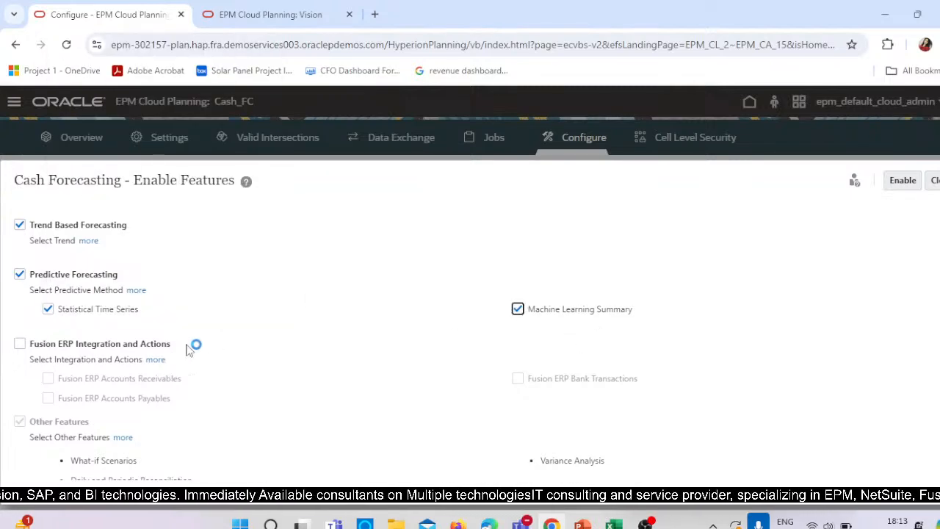
- Enable Fusion ERP Integration and Actions and look over the forecasting features selected so far
{"action": "scroll", "coordinate": [50, 475], "scroll_direction": "down", "scroll_amount": 1}
{"action": "scroll", "coordinate": [88, 289], "scroll_direction": "up", "scroll_amount": 1}
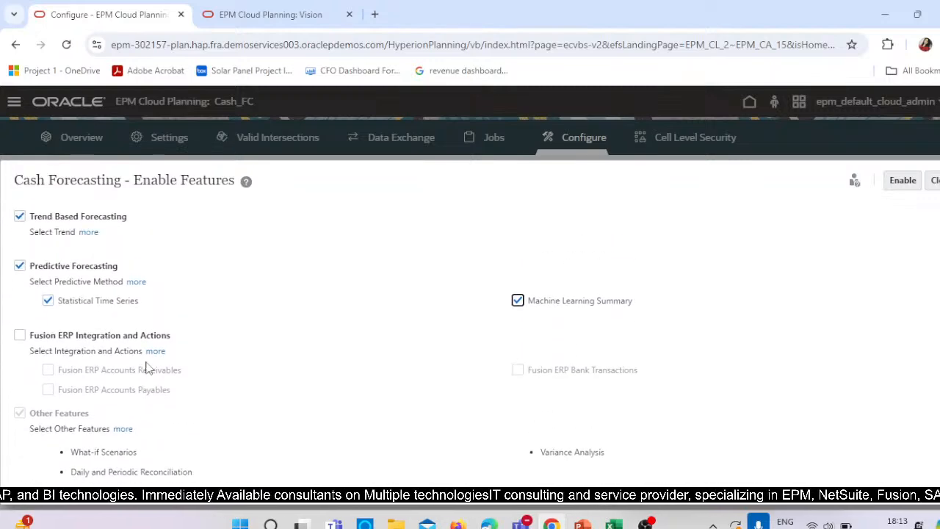
{"action": "left_click", "coordinate": [20, 345]}
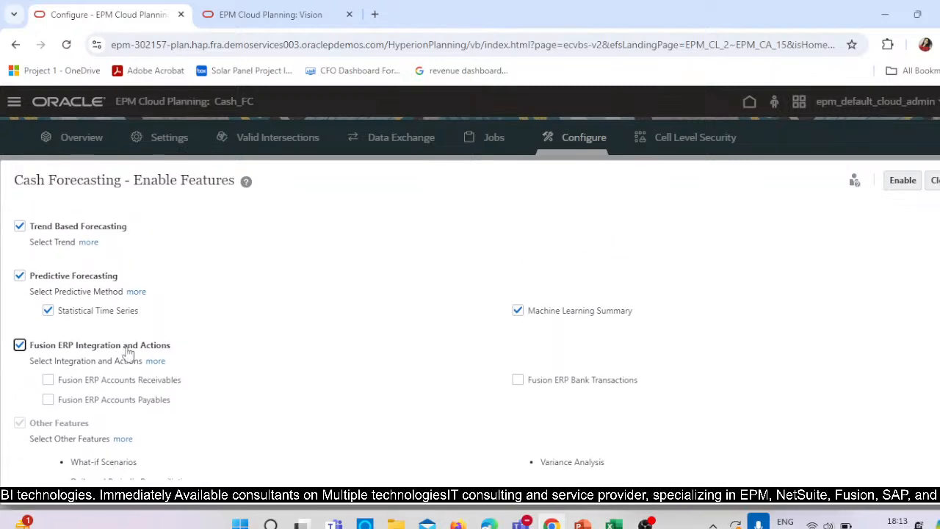
{"action": "scroll", "coordinate": [183, 371], "scroll_direction": "up", "scroll_amount": 2}
{"action": "scroll", "coordinate": [71, 373], "scroll_direction": "up", "scroll_amount": 2}
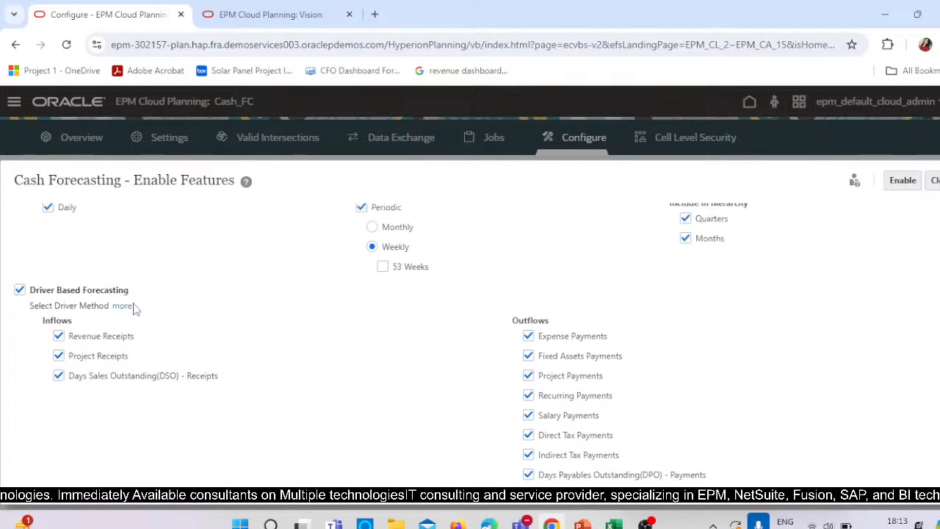
{"action": "scroll", "coordinate": [184, 428], "scroll_direction": "down", "scroll_amount": 5}
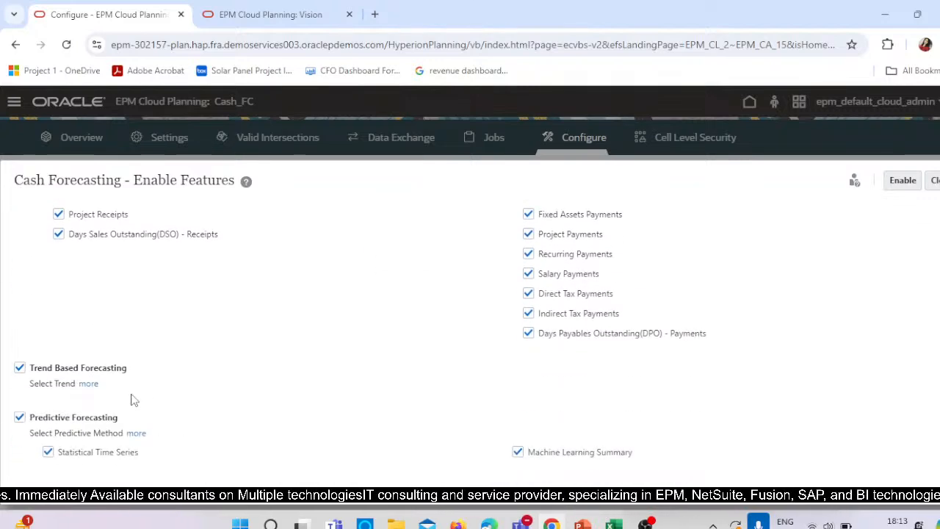
{"action": "scroll", "coordinate": [293, 396], "scroll_direction": "up", "scroll_amount": 5}
{"action": "scroll", "coordinate": [30, 281], "scroll_direction": "down", "scroll_amount": 5}
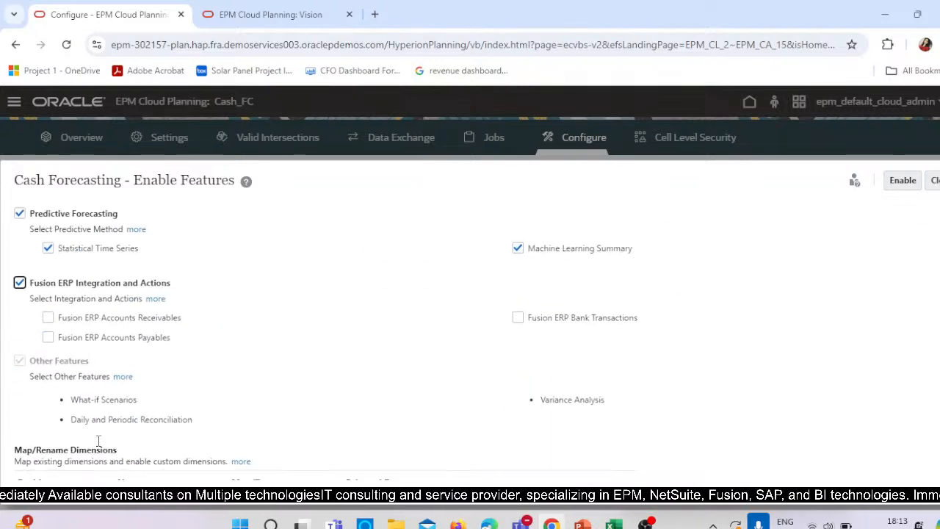
{"action": "scroll", "coordinate": [106, 355], "scroll_direction": "up", "scroll_amount": 2}
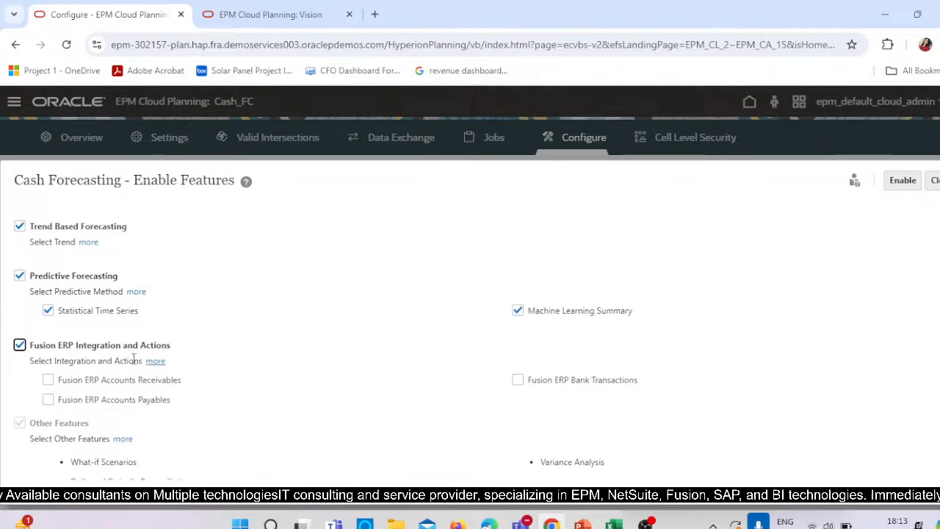
{"action": "scroll", "coordinate": [220, 401], "scroll_direction": "down", "scroll_amount": 1}
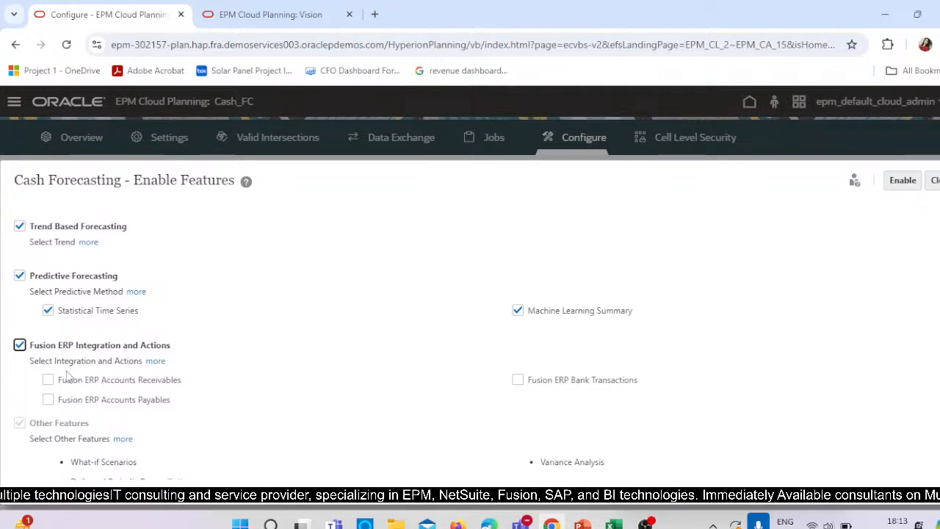
- Read the Fusion ERP integration explanation, and select Fusion ERP Accounts Receivables, Fusion ERP Accounts Payables and Fusion ERP Bank Transactions
{"action": "left_click", "coordinate": [152, 360]}
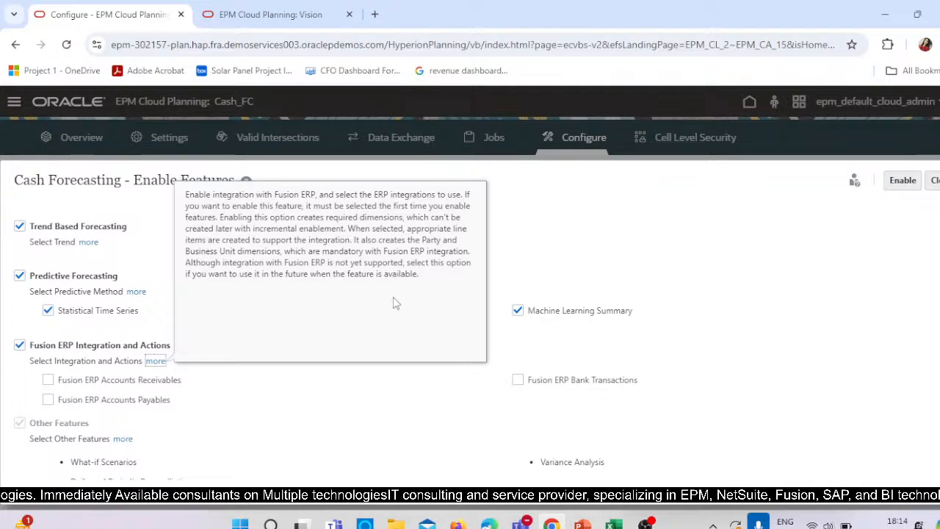
{"action": "left_click", "coordinate": [529, 223]}
{"action": "scroll", "coordinate": [247, 330], "scroll_direction": "down", "scroll_amount": 2}
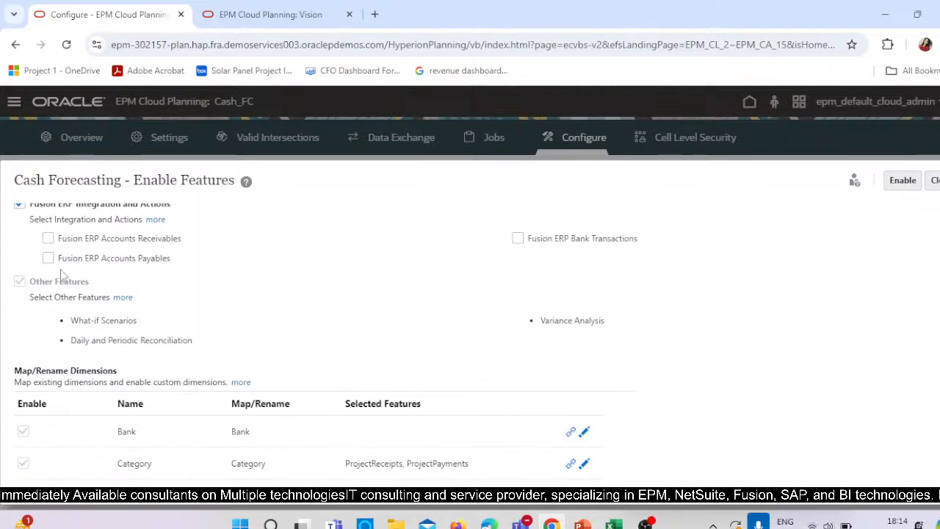
{"action": "left_click", "coordinate": [48, 238]}
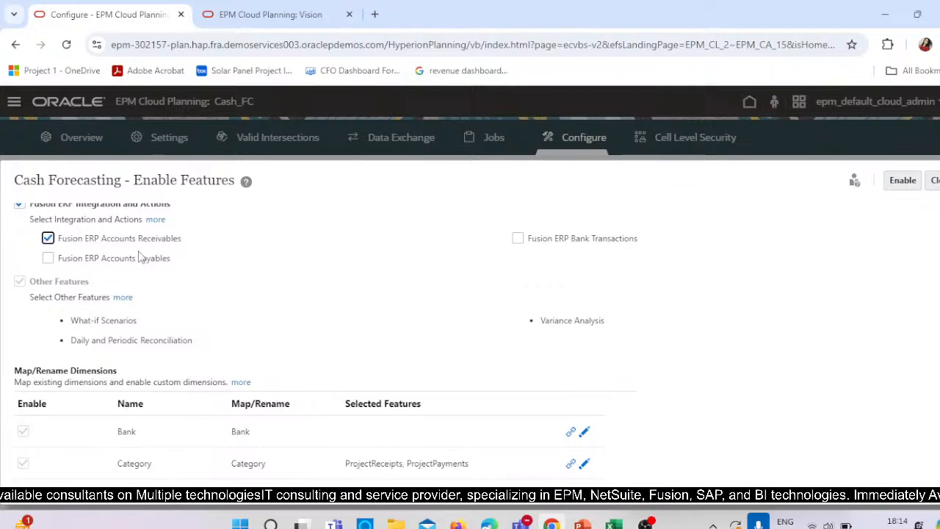
{"action": "left_click", "coordinate": [48, 258]}
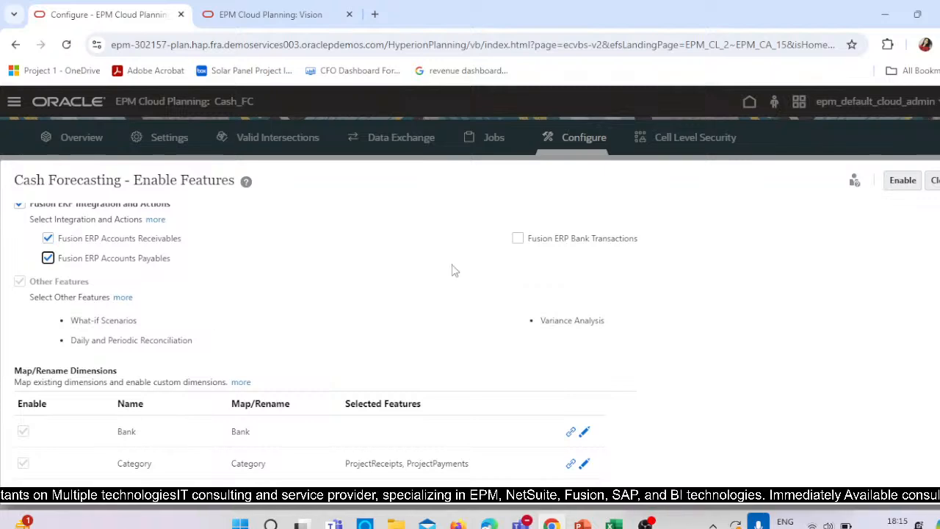
{"action": "left_click", "coordinate": [518, 238]}
- Review the other features and the dimension list, and view the Bank dimension's map/rename options without changing them
{"action": "scroll", "coordinate": [281, 360], "scroll_direction": "up", "scroll_amount": 1}
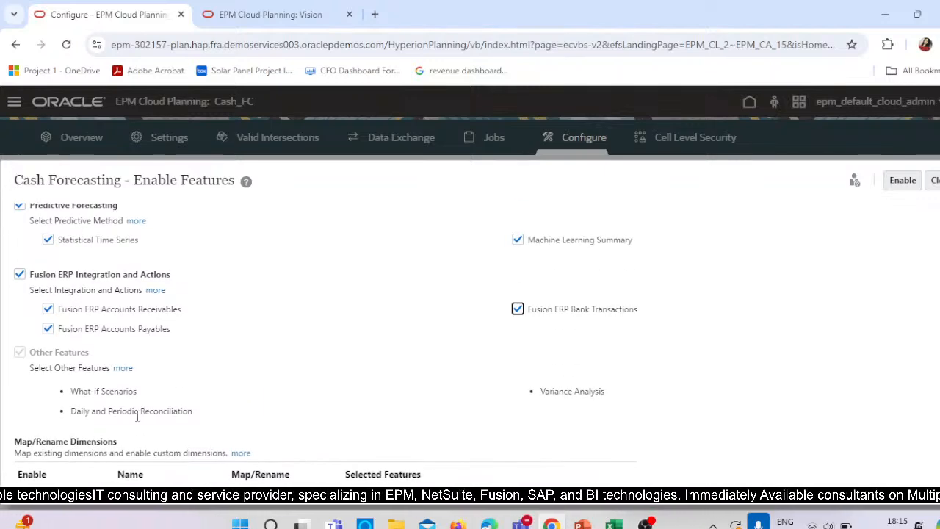
{"action": "scroll", "coordinate": [251, 394], "scroll_direction": "down", "scroll_amount": 1}
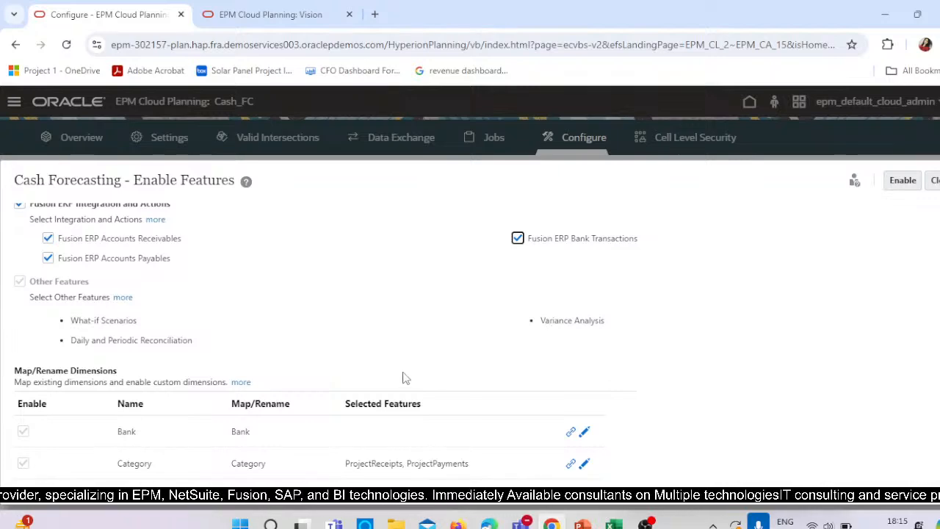
{"action": "scroll", "coordinate": [456, 396], "scroll_direction": "down", "scroll_amount": 2}
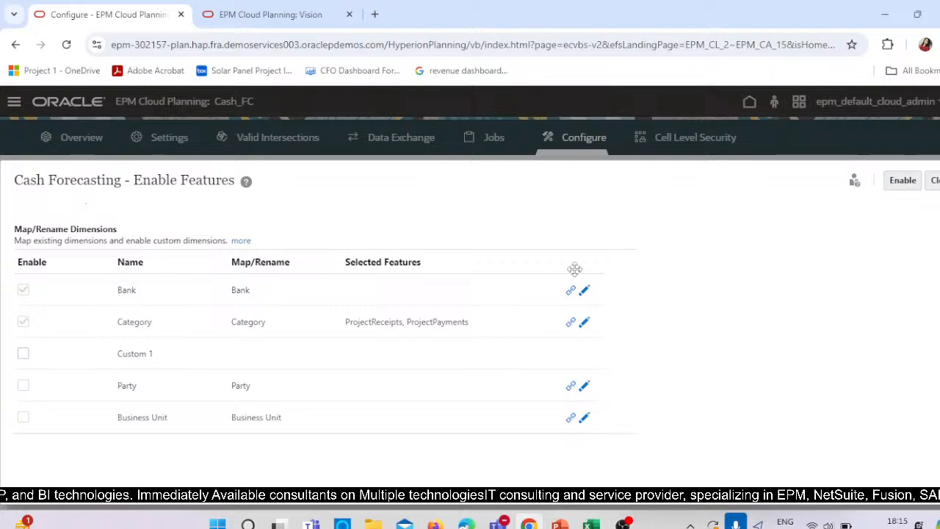
{"action": "left_click", "coordinate": [571, 291]}
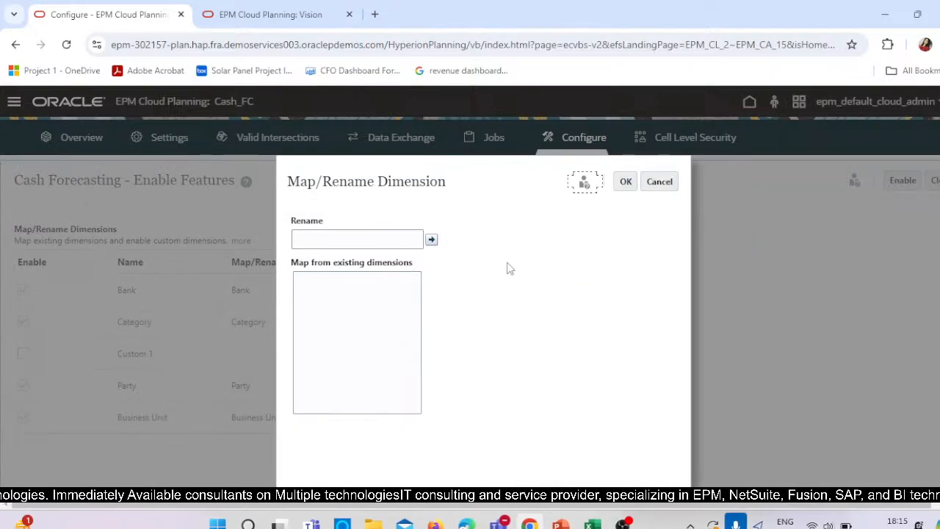
{"action": "left_click", "coordinate": [657, 183]}
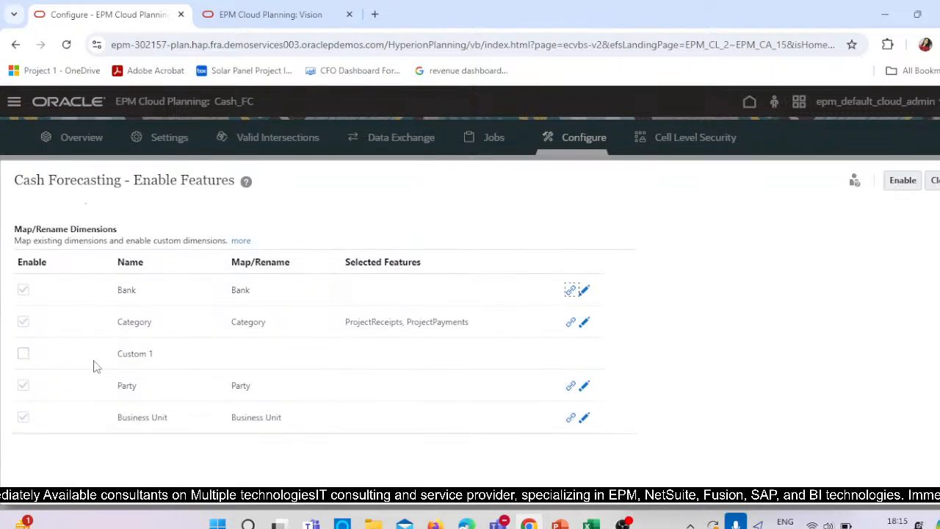
- Make the Category dimension valid for Revenue Receipts, Days Sales Outstanding (DSO) - Receipts, and Expense, Fixed Assets, Recurring and Salary Payments
{"action": "left_click", "coordinate": [574, 321]}
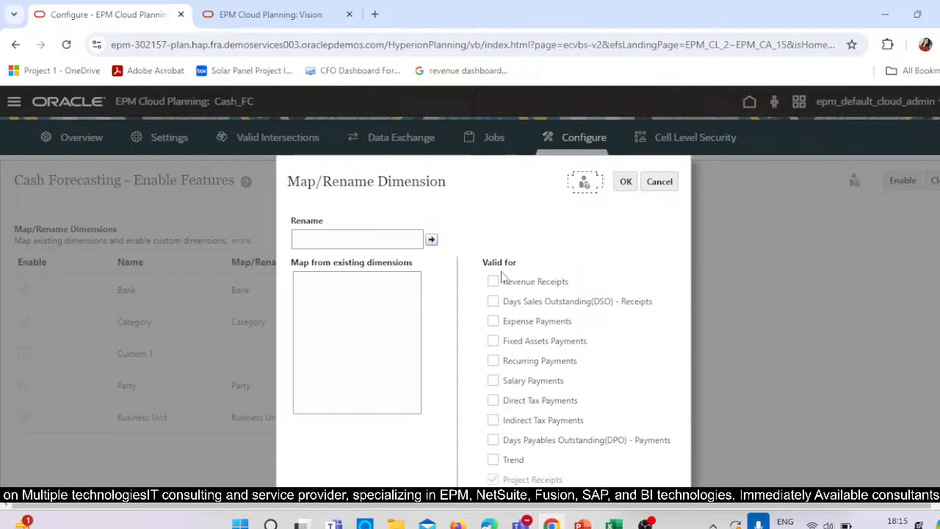
{"action": "left_click", "coordinate": [493, 281]}
{"action": "left_click", "coordinate": [492, 301]}
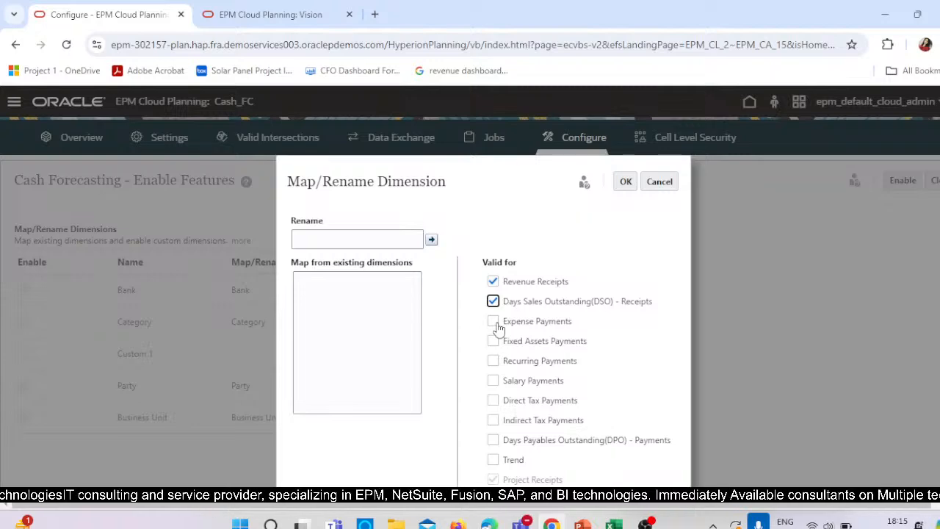
{"action": "left_click", "coordinate": [495, 324]}
{"action": "left_click", "coordinate": [494, 341]}
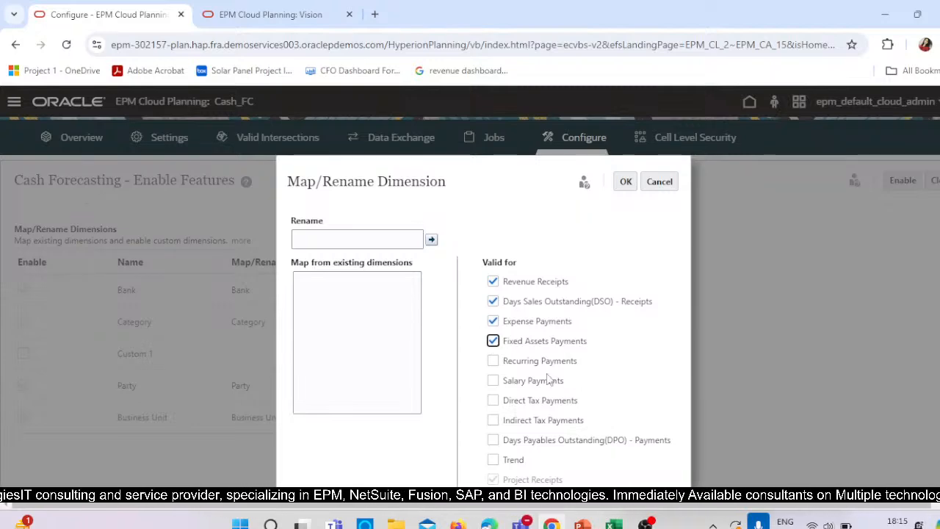
{"action": "left_click", "coordinate": [494, 361]}
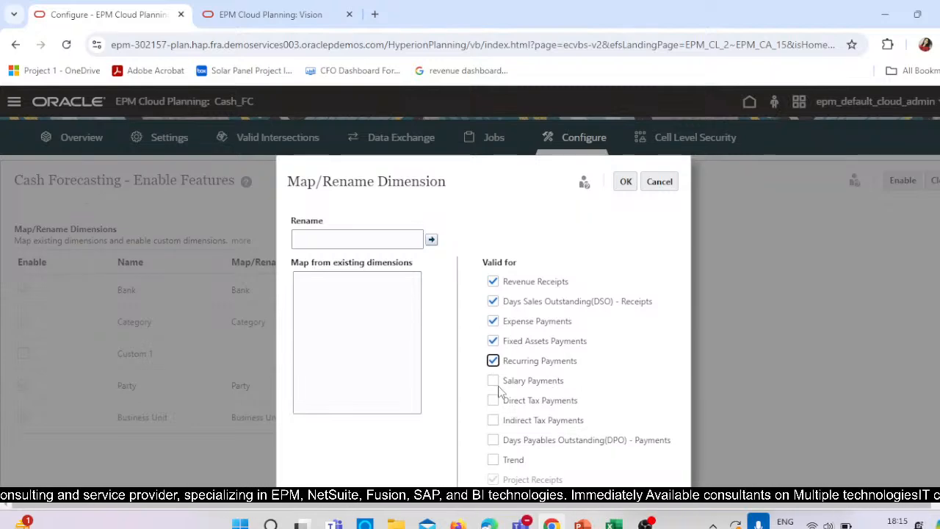
{"action": "left_click", "coordinate": [494, 381]}
- Also make the Category dimension valid for Direct Tax, Indirect Tax and Days Payables Outstanding (DPO) payments and Trend, and confirm the mapping
{"action": "scroll", "coordinate": [496, 367], "scroll_direction": "down", "scroll_amount": 1}
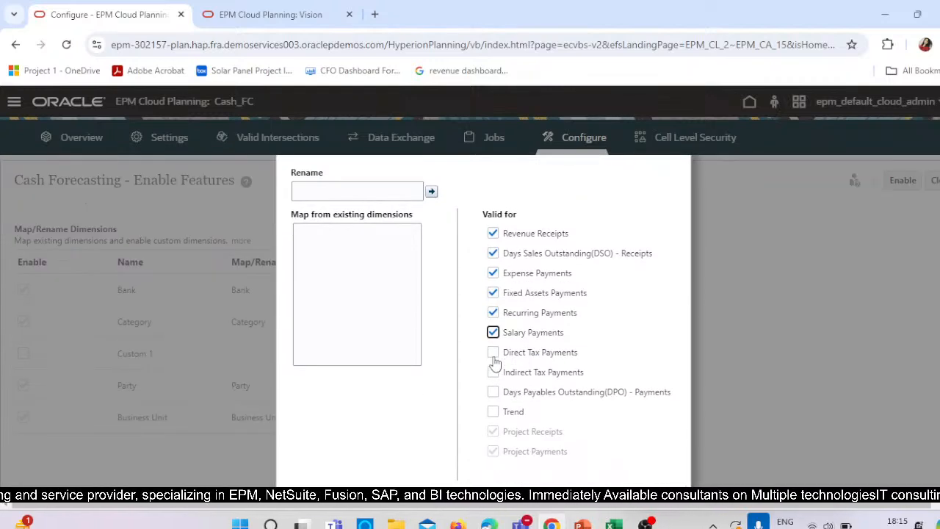
{"action": "left_click", "coordinate": [494, 354]}
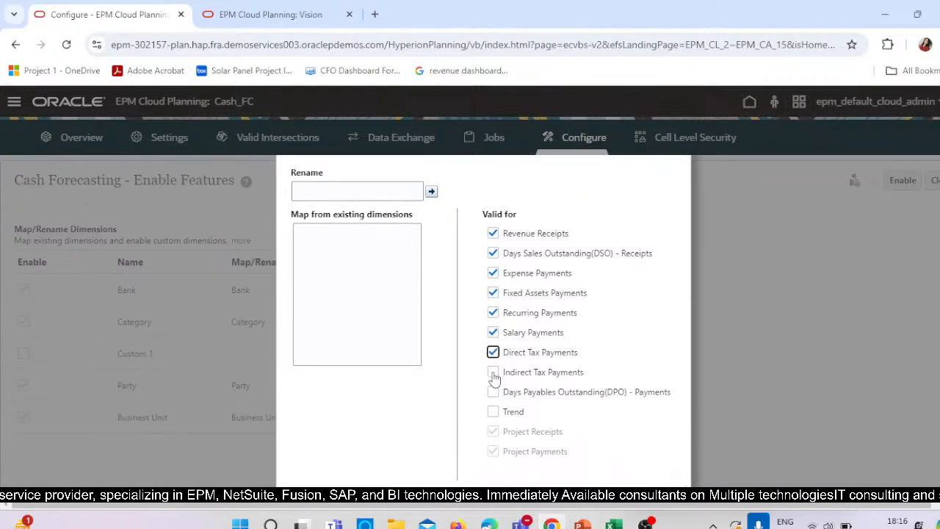
{"action": "left_click", "coordinate": [494, 373]}
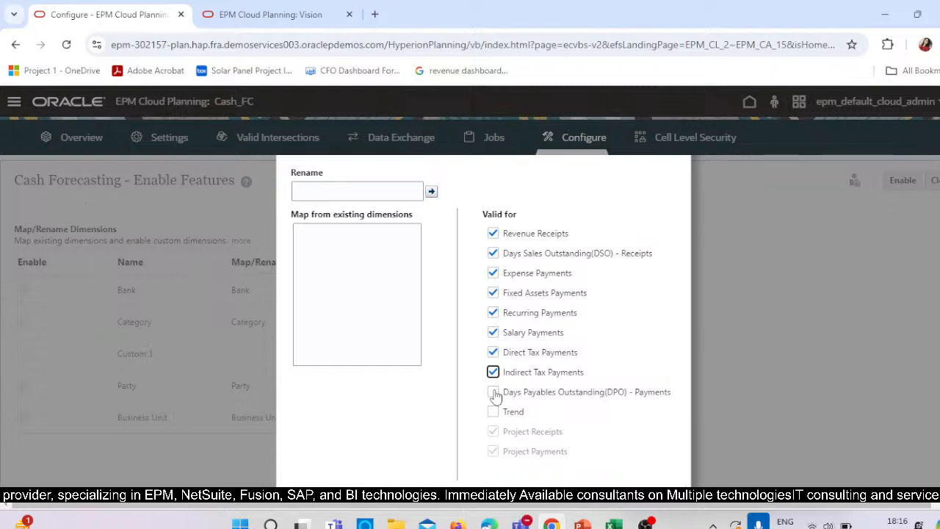
{"action": "left_click", "coordinate": [494, 393]}
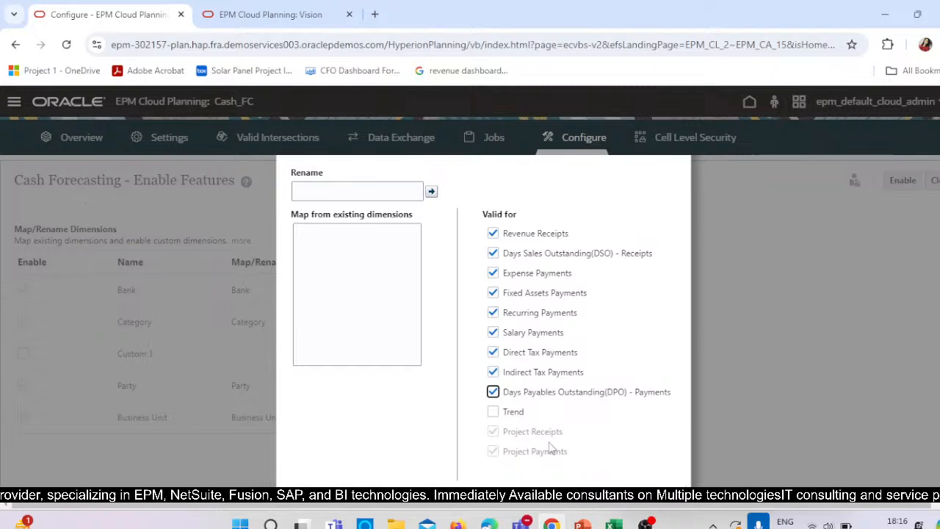
{"action": "left_click", "coordinate": [492, 411]}
{"action": "scroll", "coordinate": [556, 434], "scroll_direction": "up", "scroll_amount": 1}
{"action": "left_click", "coordinate": [624, 183]}
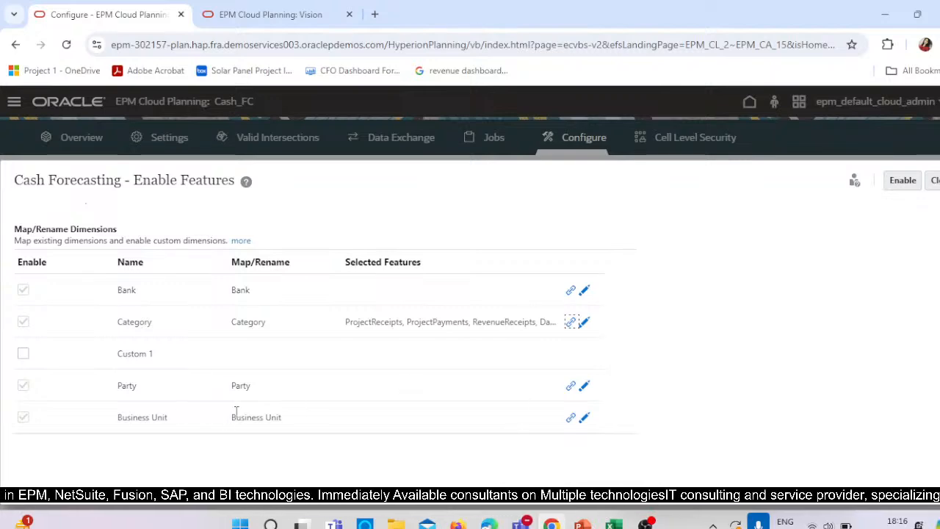
- Make the Party dimension valid for Revenue Receipts, Days Sales Outstanding (DSO) - Receipts, and Expense, Fixed Assets, Recurring and Salary Payments
{"action": "left_click", "coordinate": [571, 386]}
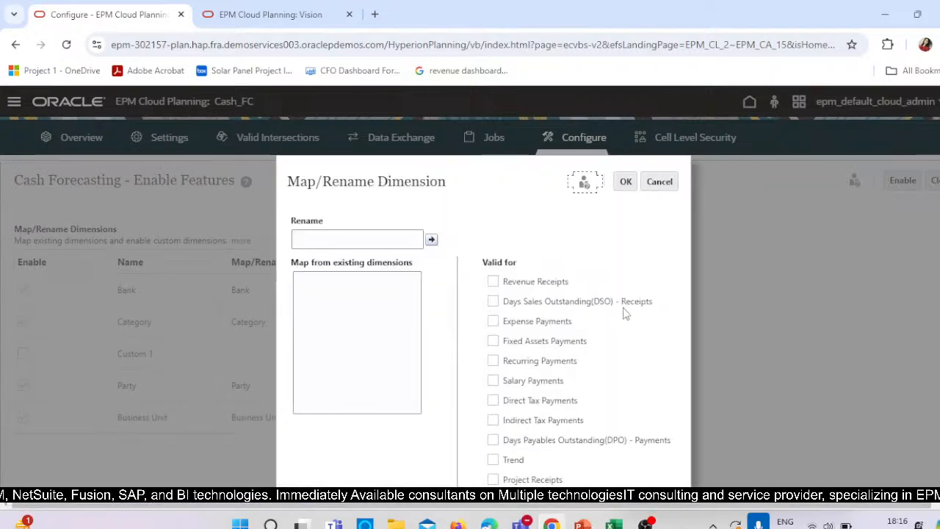
{"action": "left_click", "coordinate": [493, 282]}
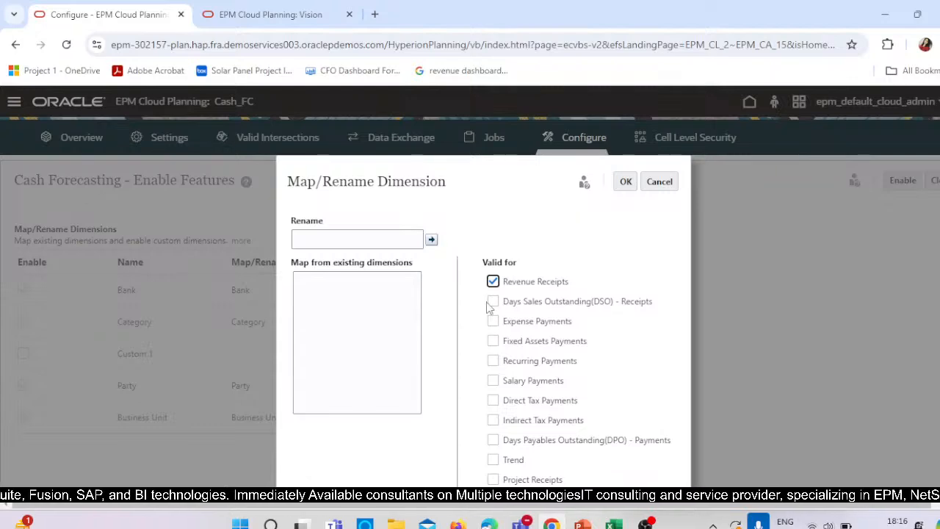
{"action": "left_click", "coordinate": [493, 301]}
{"action": "left_click", "coordinate": [493, 322]}
{"action": "left_click", "coordinate": [493, 340]}
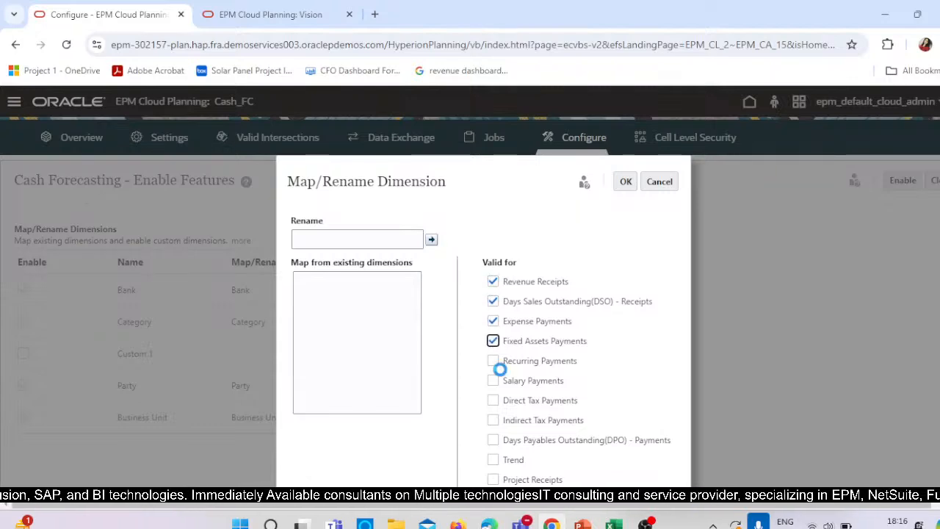
{"action": "left_click", "coordinate": [493, 361]}
{"action": "left_click", "coordinate": [493, 380]}
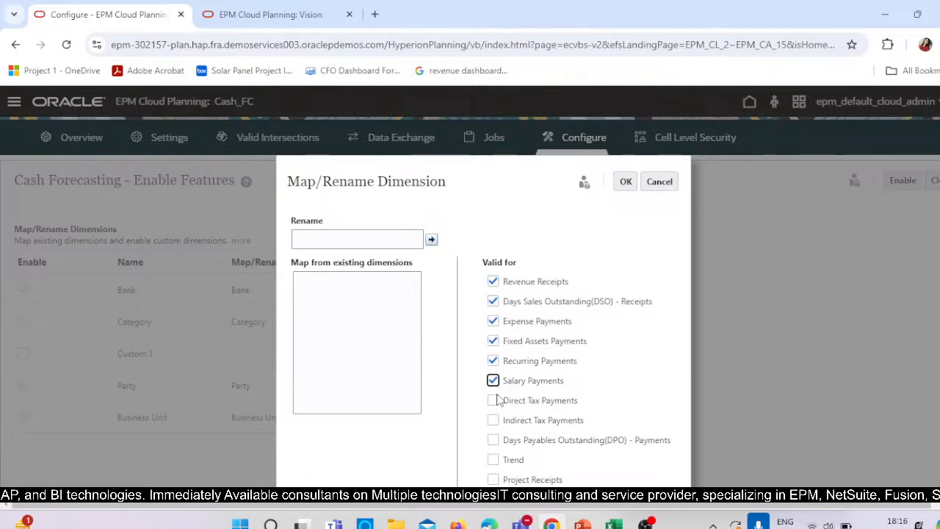
- Also make the Party dimension valid for Direct Tax, Indirect Tax and Days Payables Outstanding (DPO) payments, Trend, Project Receipts and Project Payments, and confirm the mapping
{"action": "left_click", "coordinate": [492, 400]}
{"action": "left_click", "coordinate": [493, 420]}
{"action": "scroll", "coordinate": [524, 427], "scroll_direction": "down", "scroll_amount": 1}
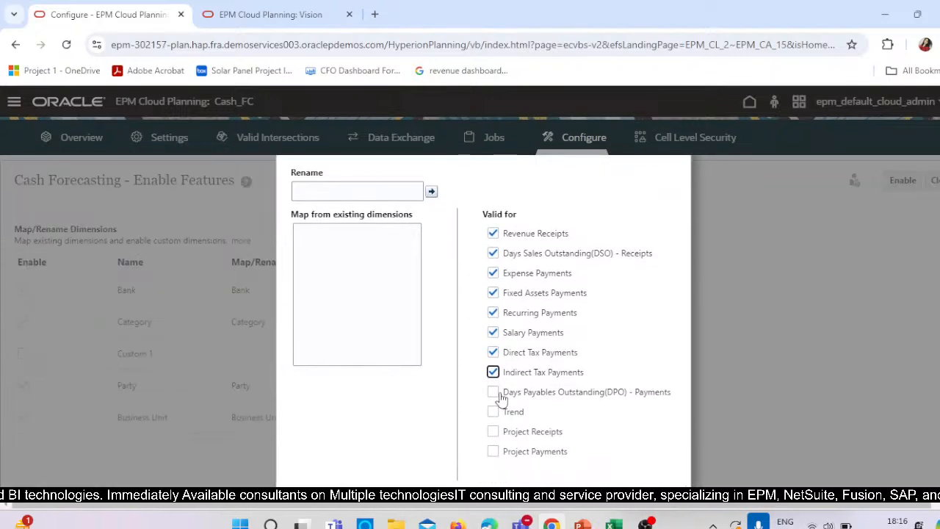
{"action": "left_click", "coordinate": [493, 391]}
{"action": "left_click", "coordinate": [493, 412]}
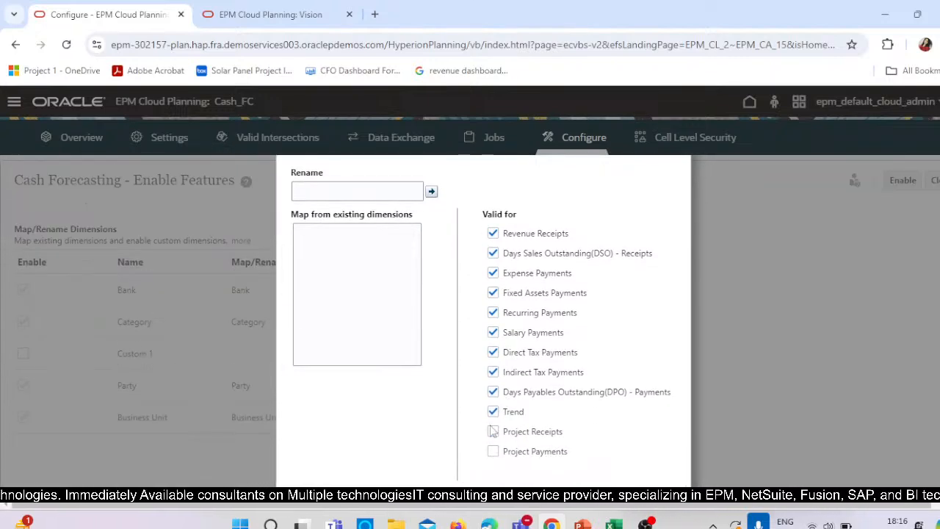
{"action": "left_click", "coordinate": [492, 433]}
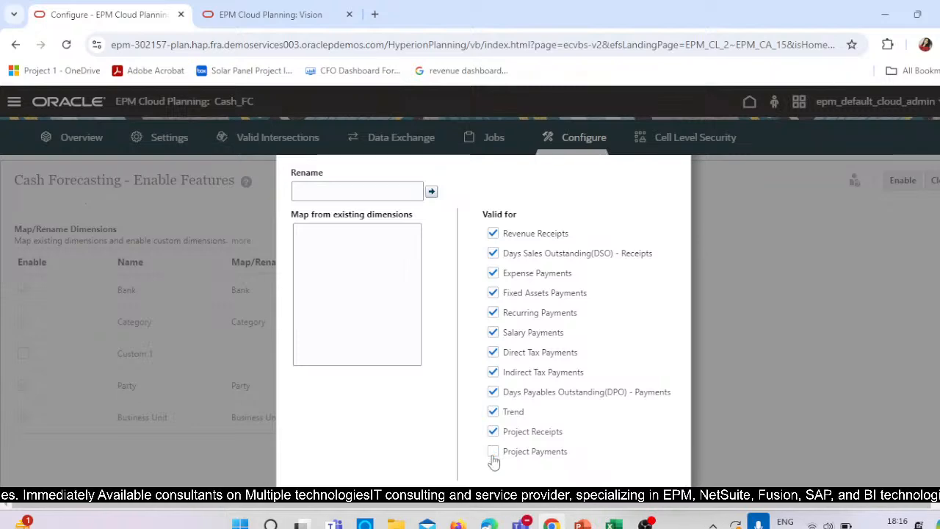
{"action": "left_click", "coordinate": [493, 451]}
{"action": "scroll", "coordinate": [584, 413], "scroll_direction": "up", "scroll_amount": 1}
{"action": "left_click", "coordinate": [625, 182]}
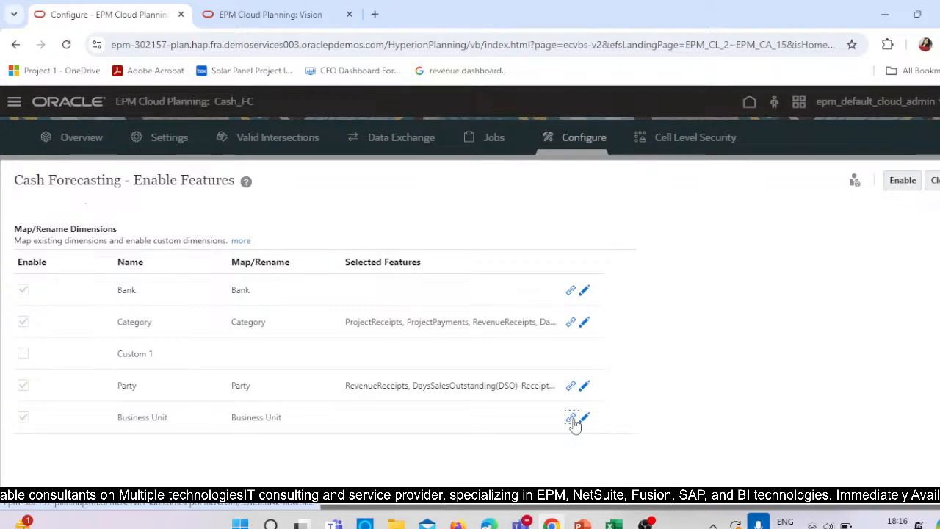
- Make the Business Unit dimension valid for Revenue Receipts, Days Sales Outstanding (DSO) - Receipts, and Expense, Fixed Assets, Recurring and Salary Payments
{"action": "left_click", "coordinate": [572, 418]}
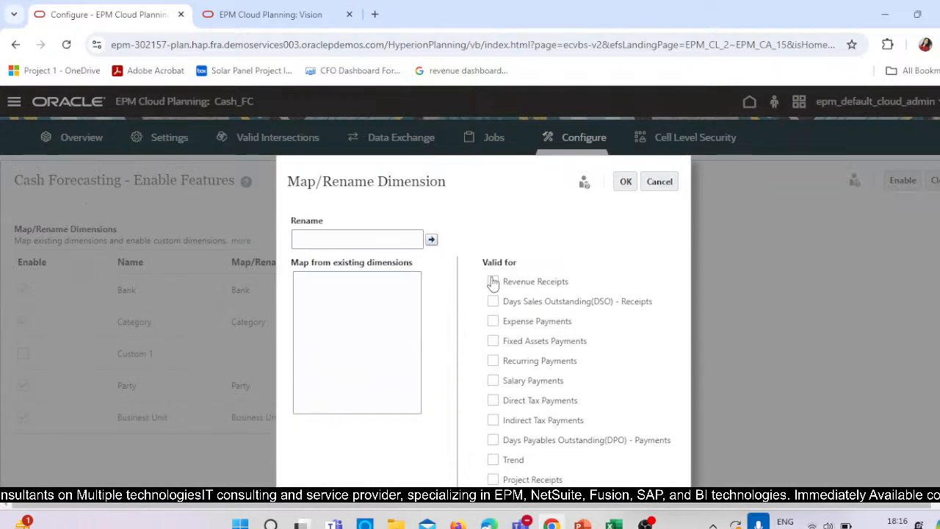
{"action": "left_click", "coordinate": [492, 281]}
{"action": "left_click", "coordinate": [492, 301]}
{"action": "left_click", "coordinate": [493, 320]}
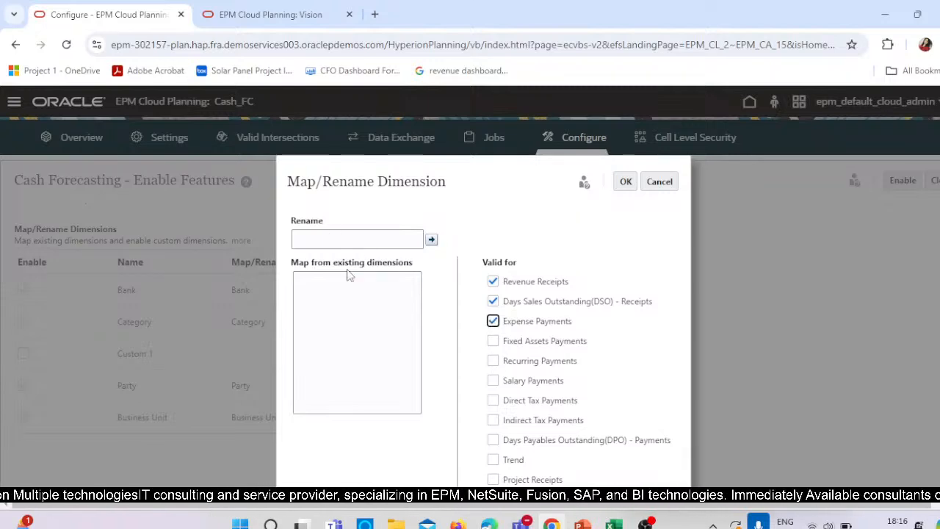
{"action": "left_click", "coordinate": [493, 340]}
{"action": "left_click", "coordinate": [493, 360]}
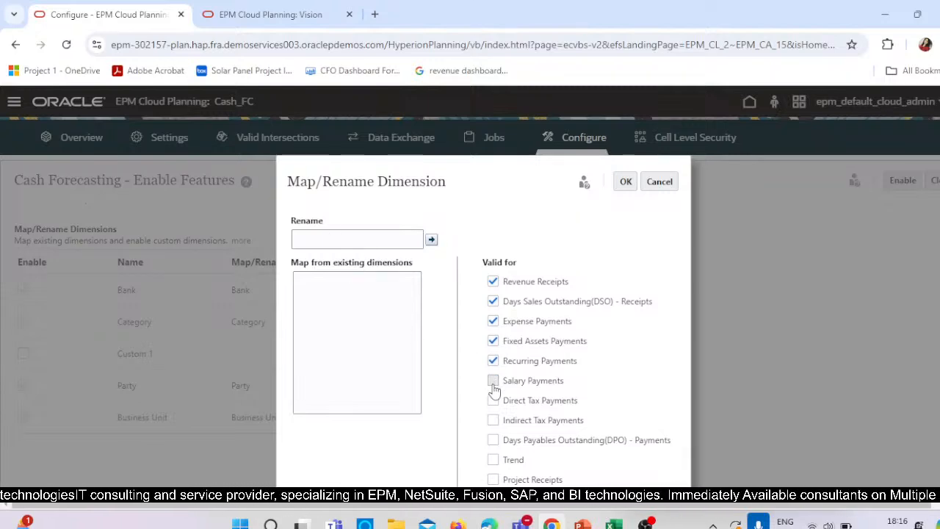
{"action": "double_click", "coordinate": [493, 400]}
{"action": "left_click", "coordinate": [493, 380]}
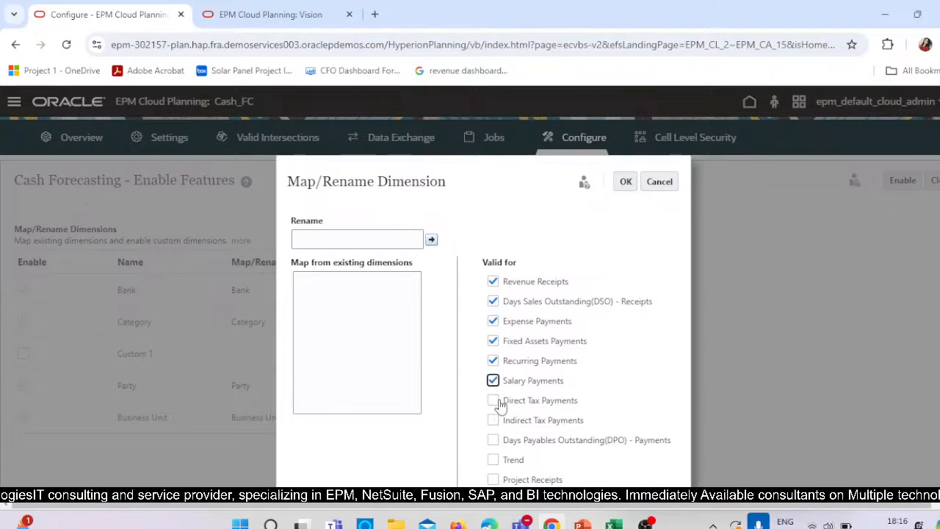
- Also make Business Unit valid for Direct Tax, Indirect Tax and Days Payables Outstanding (DPO) payments, Trend, Project Receipts and Project Payments, and confirm the mapping
{"action": "left_click", "coordinate": [492, 400]}
{"action": "scroll", "coordinate": [498, 386], "scroll_direction": "down", "scroll_amount": 2}
{"action": "left_click", "coordinate": [492, 373]}
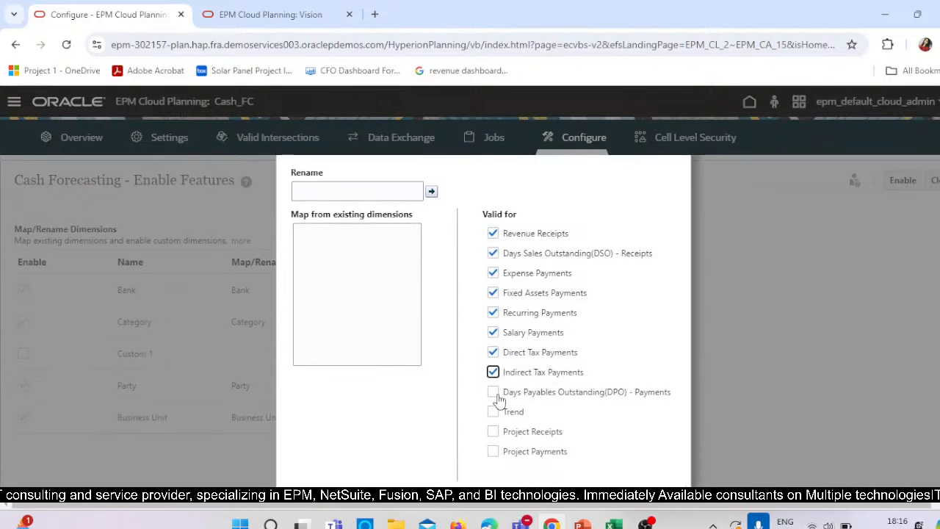
{"action": "left_click", "coordinate": [493, 392]}
{"action": "left_click", "coordinate": [493, 412]}
{"action": "left_click", "coordinate": [493, 431]}
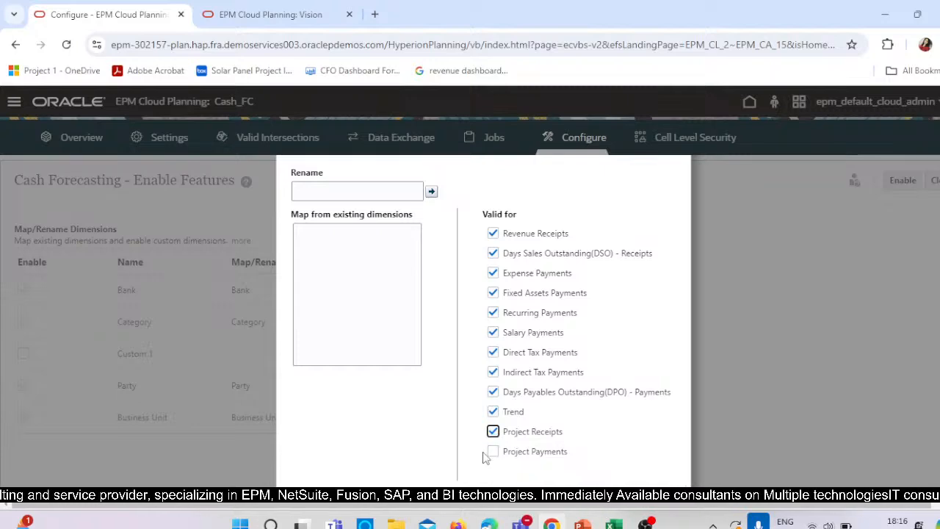
{"action": "left_click", "coordinate": [492, 451]}
{"action": "scroll", "coordinate": [607, 384], "scroll_direction": "up", "scroll_amount": 2}
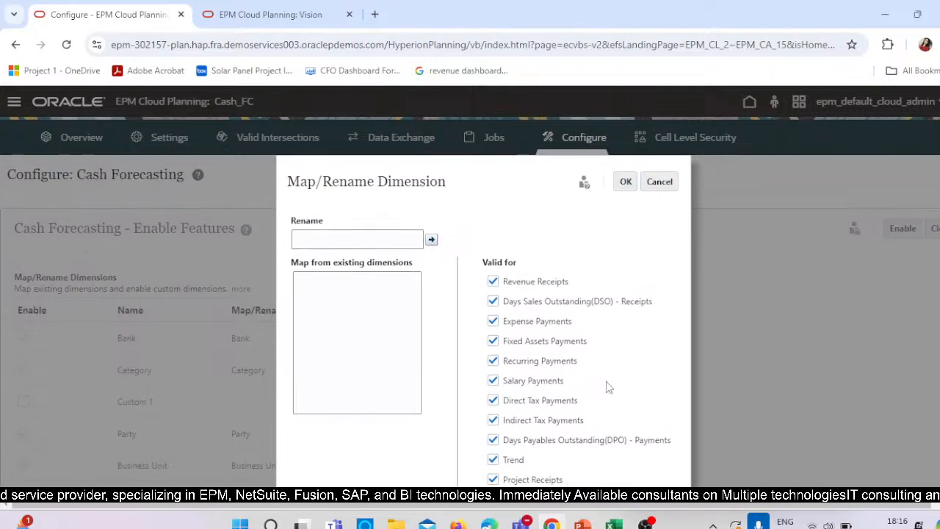
{"action": "left_click", "coordinate": [624, 183]}
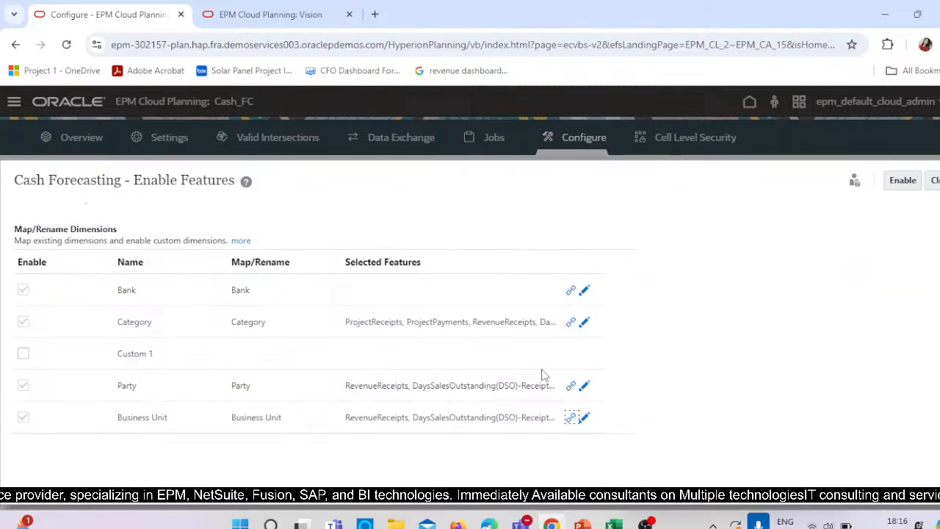
- Enable the chosen Cash Forecasting features and dimension mappings, and confirm
{"action": "left_click", "coordinate": [902, 180]}
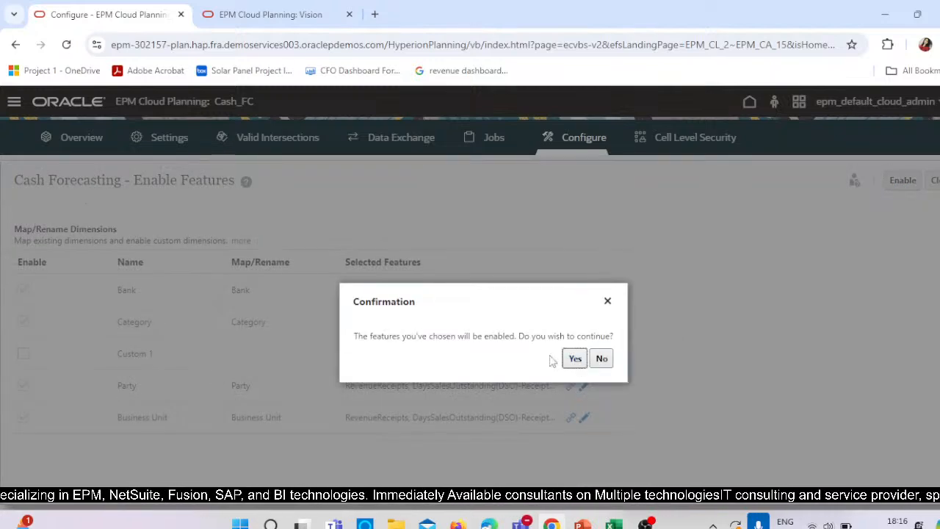
{"action": "left_click", "coordinate": [574, 359]}
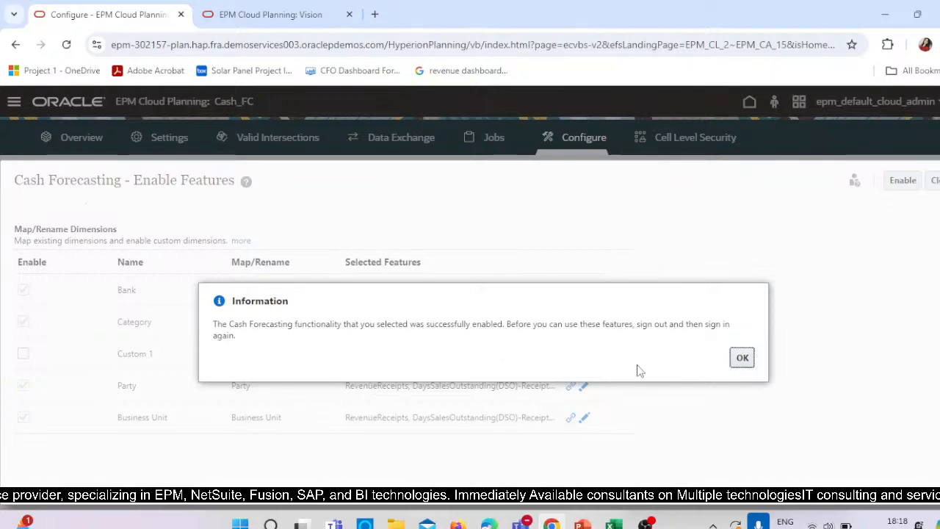
{"action": "left_click", "coordinate": [741, 357]}
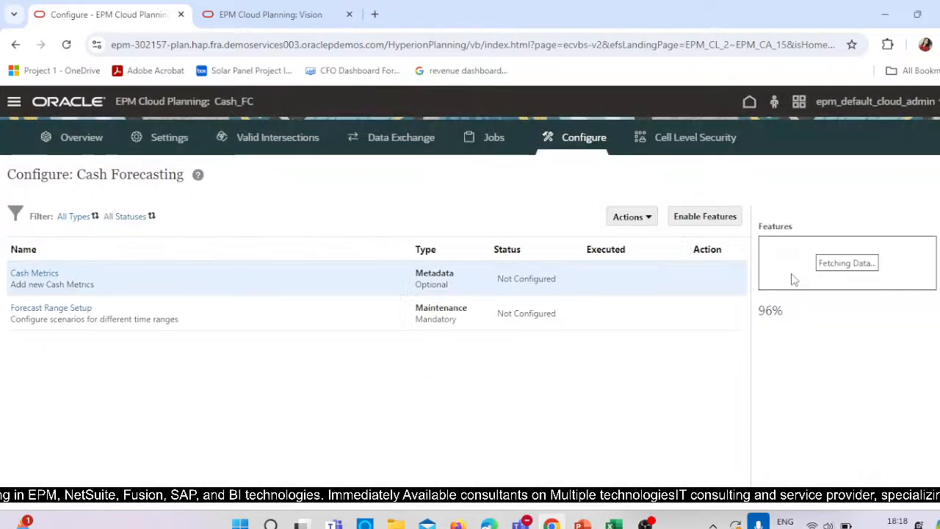
- Go to user management in Access Control, search for the user by login name and open that user for editing
{"action": "left_click", "coordinate": [749, 104]}
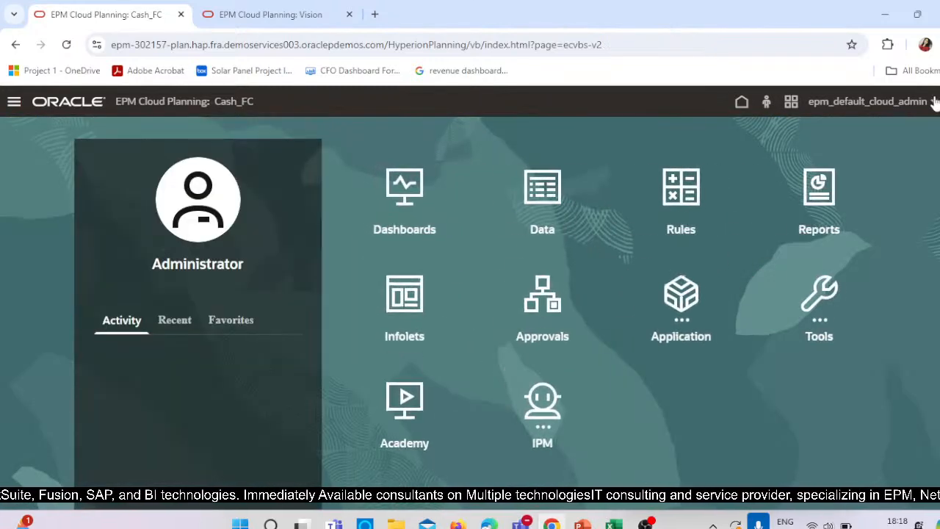
{"action": "left_click", "coordinate": [14, 102]}
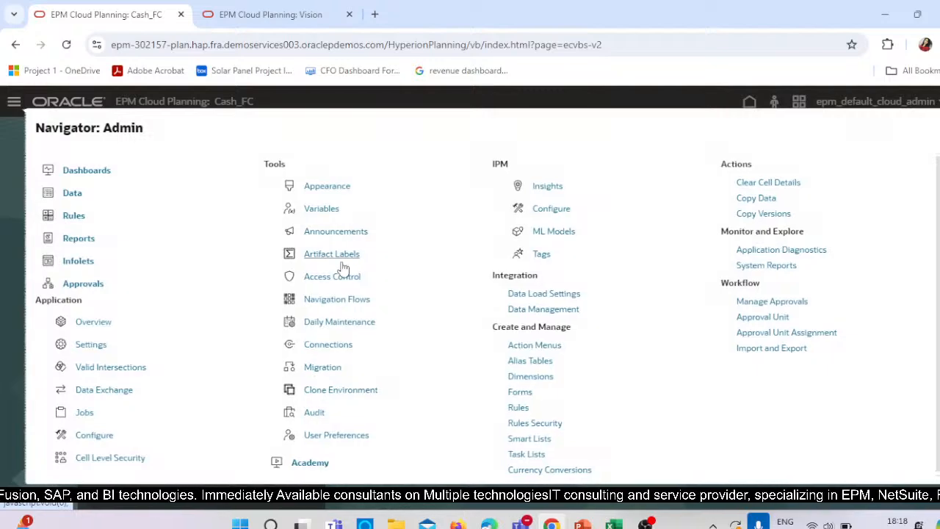
{"action": "left_click", "coordinate": [342, 276]}
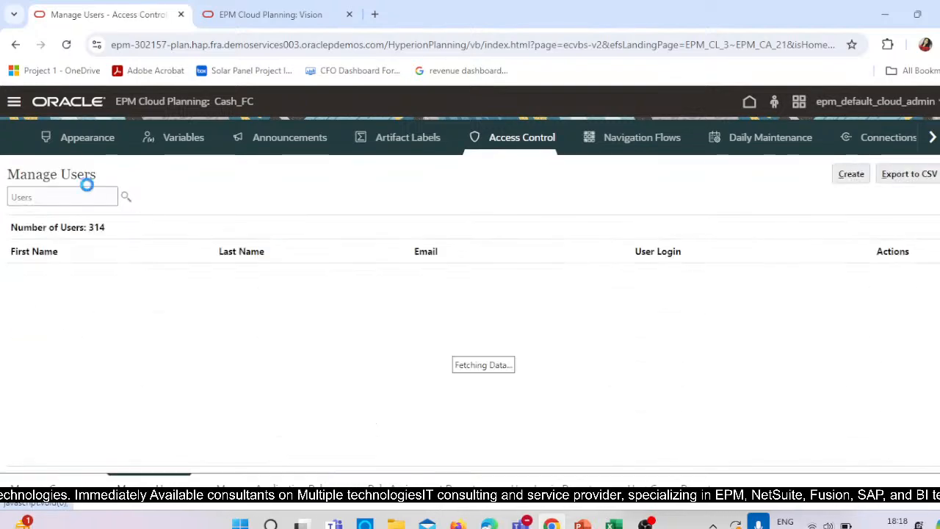
{"action": "left_click", "coordinate": [97, 193]}
{"action": "type", "text": "anjali"}
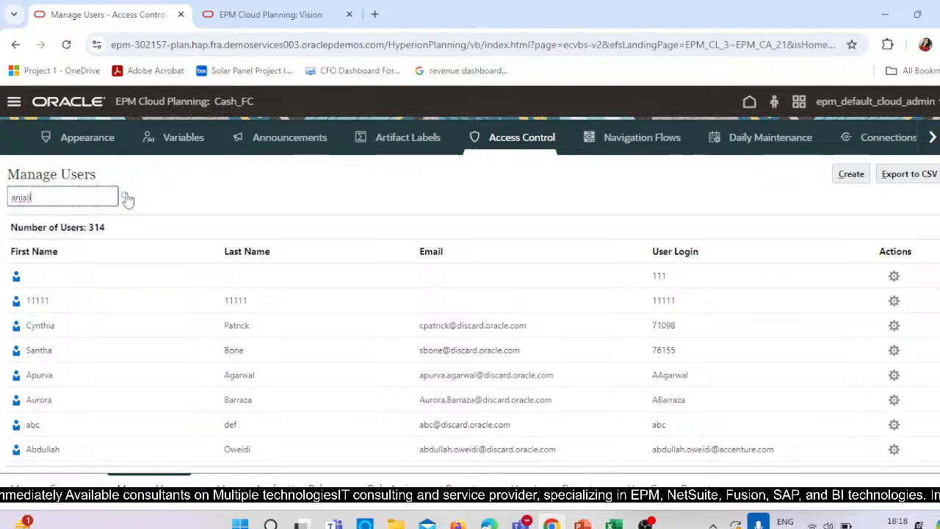
{"action": "left_click", "coordinate": [125, 197]}
{"action": "left_click", "coordinate": [906, 278]}
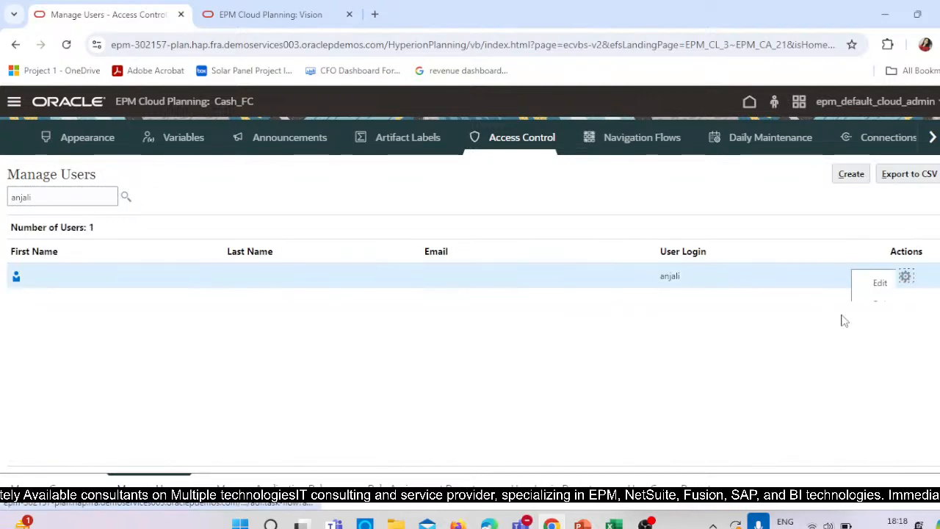
{"action": "left_click", "coordinate": [852, 282]}
- Replace the user's password, enter it again as confirmation and save the user
{"action": "left_click_drag", "start_coordinate": [393, 234], "coordinate": [2, 283]}
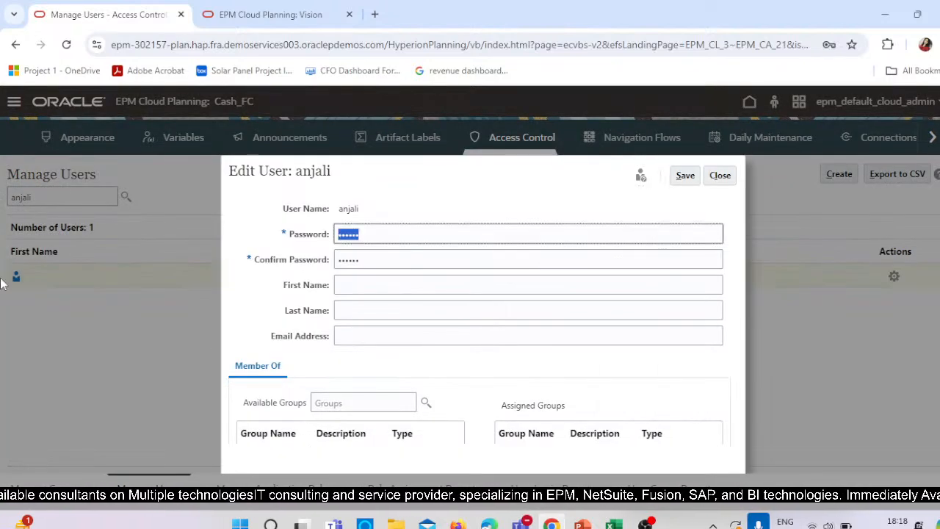
{"action": "key", "text": "BackSpace"}
{"action": "type", "text": "•"}
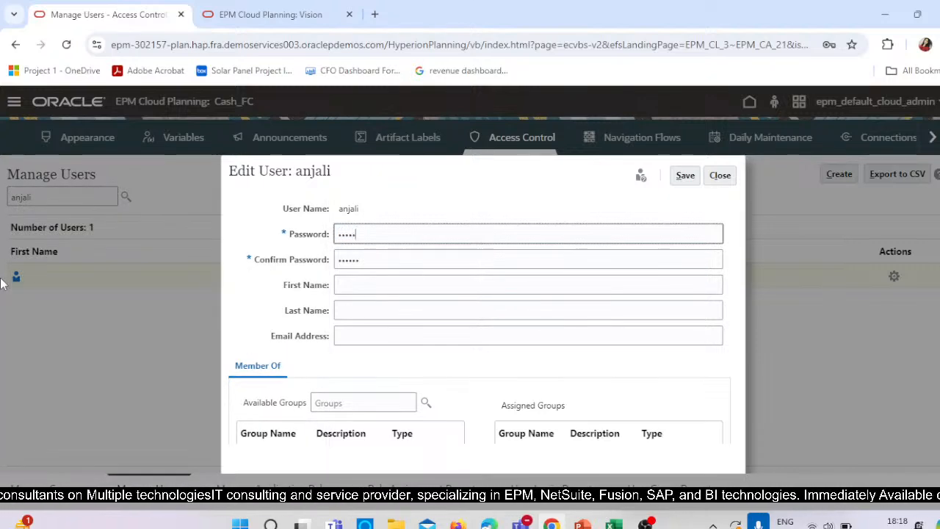
{"action": "key", "text": "Tab"}
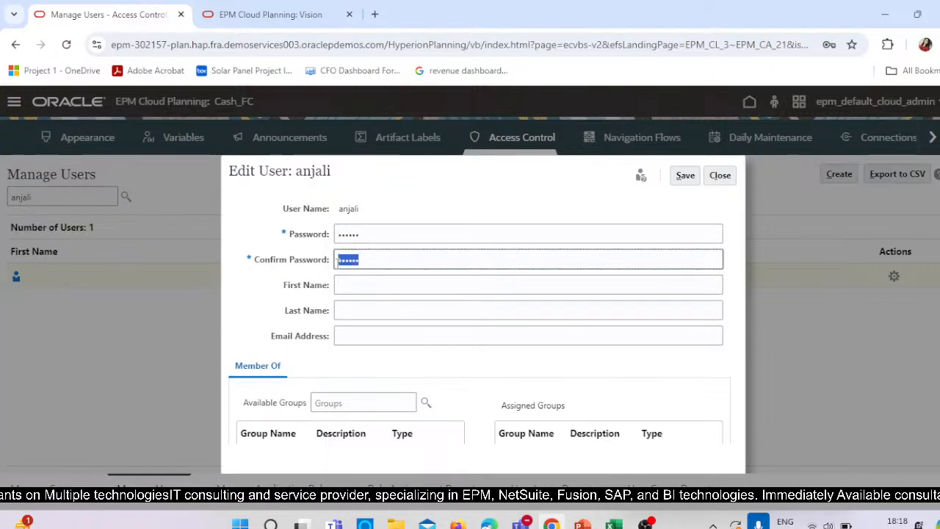
{"action": "key", "text": "BackSpace"}
{"action": "type", "text": "•••"}
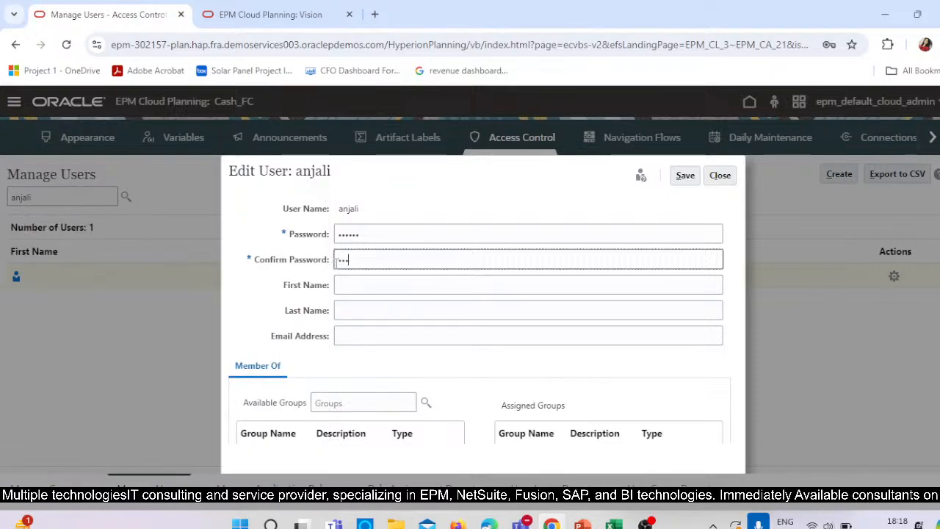
{"action": "scroll", "coordinate": [412, 268], "scroll_direction": "down", "scroll_amount": 3}
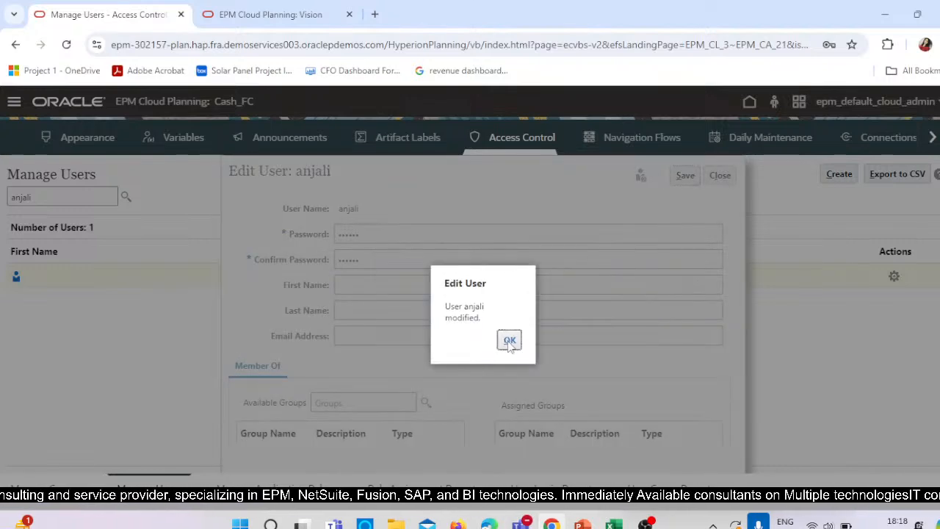
{"action": "left_click", "coordinate": [508, 340]}
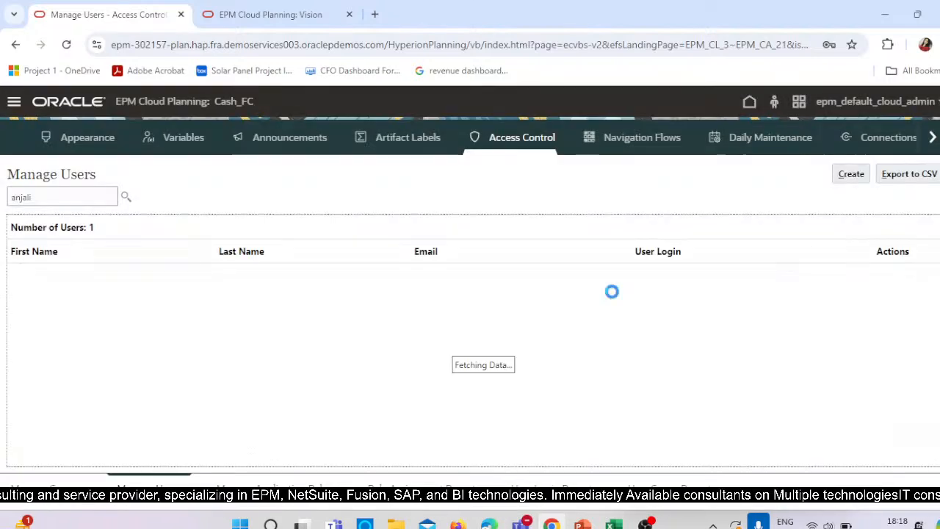
- Assign all available application roles to the same user and confirm
{"action": "left_click", "coordinate": [273, 488]}
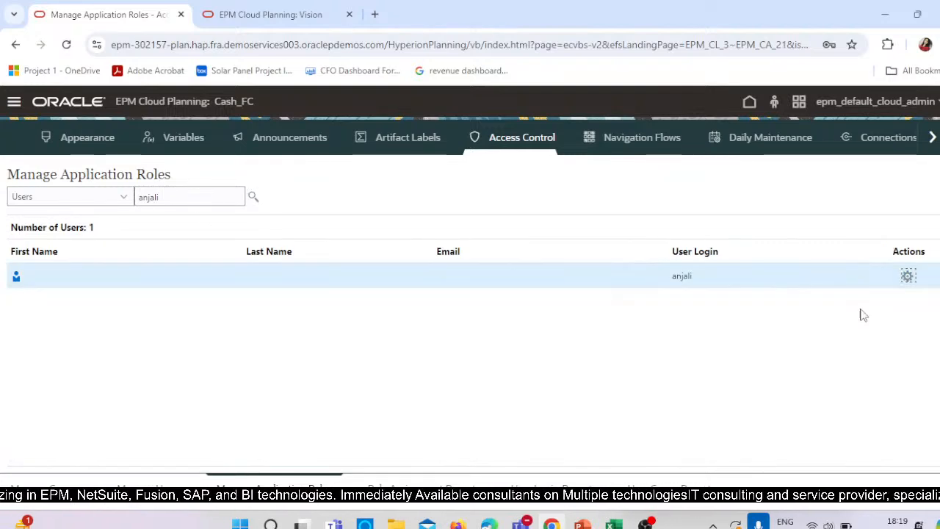
{"action": "left_click", "coordinate": [908, 276]}
{"action": "left_click", "coordinate": [814, 279]}
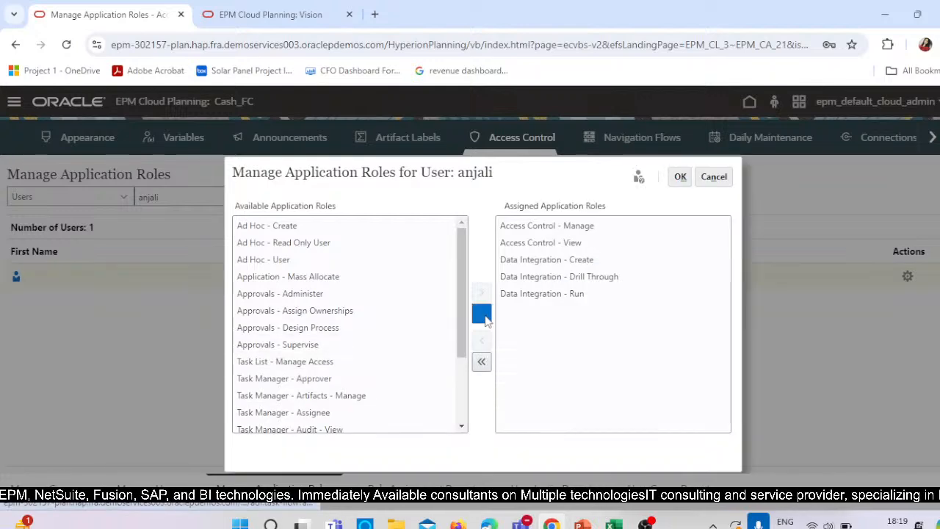
{"action": "left_click", "coordinate": [481, 314]}
{"action": "left_click", "coordinate": [680, 177]}
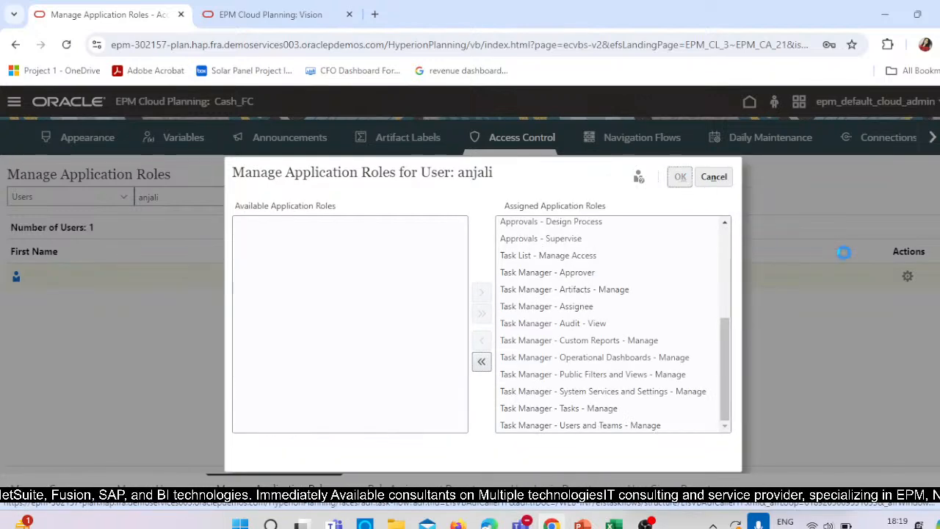
{"action": "left_click", "coordinate": [556, 337]}
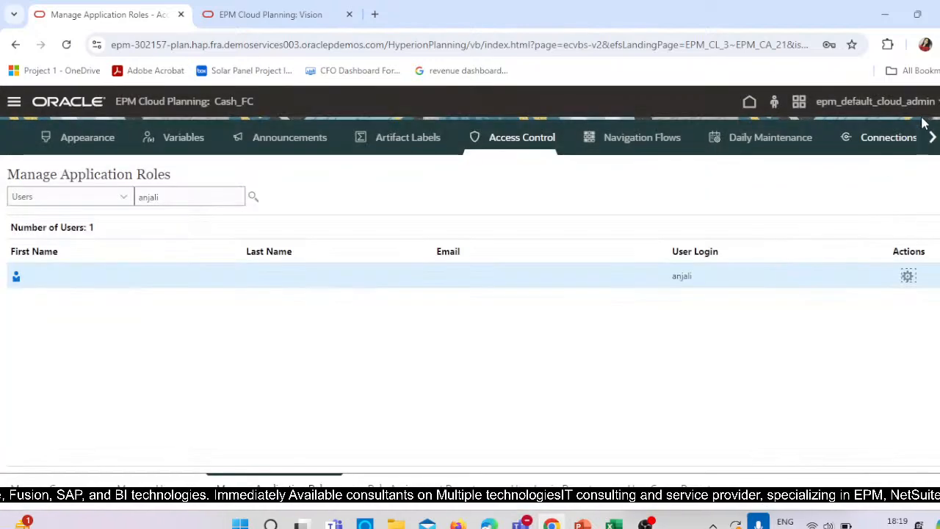
{"action": "left_click", "coordinate": [874, 101]}
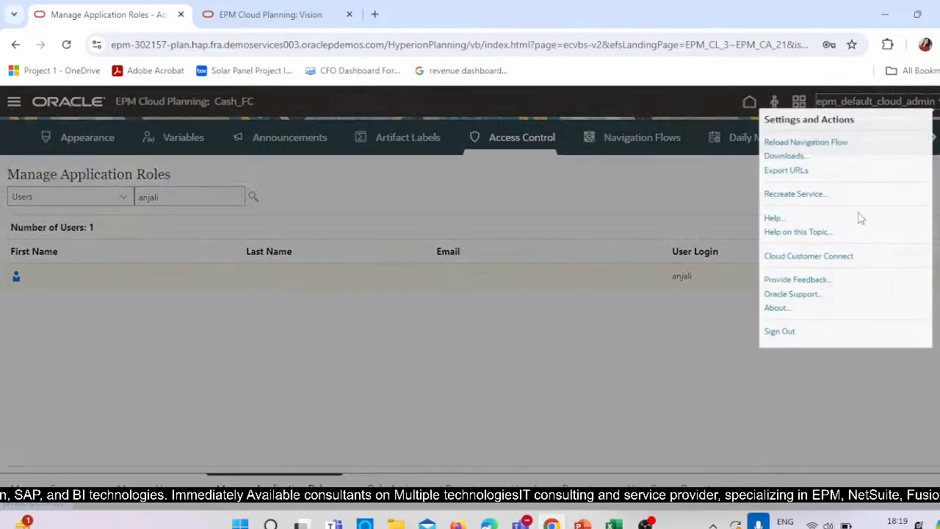
{"action": "left_click", "coordinate": [777, 358]}
{"action": "left_click", "coordinate": [632, 331]}
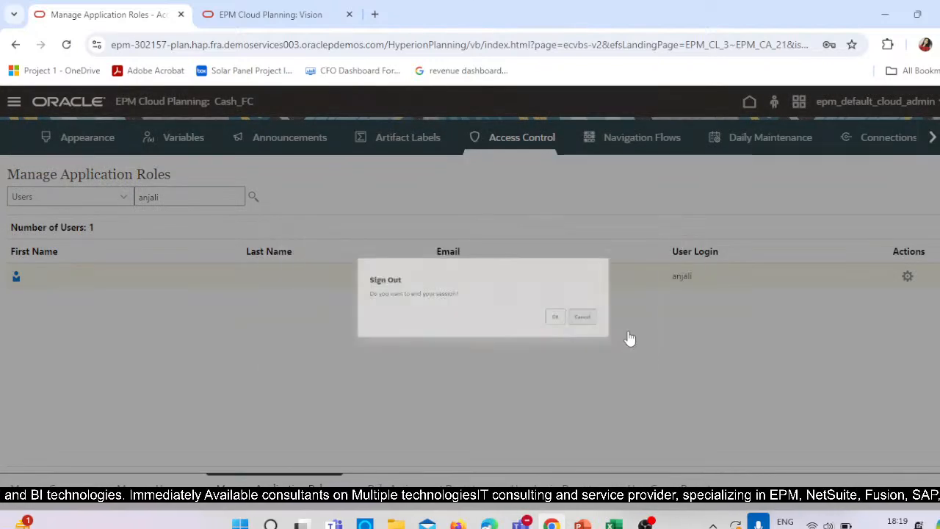
- Sign out of the Cash_FC application and confirm ending the session
{"action": "left_click", "coordinate": [874, 101]}
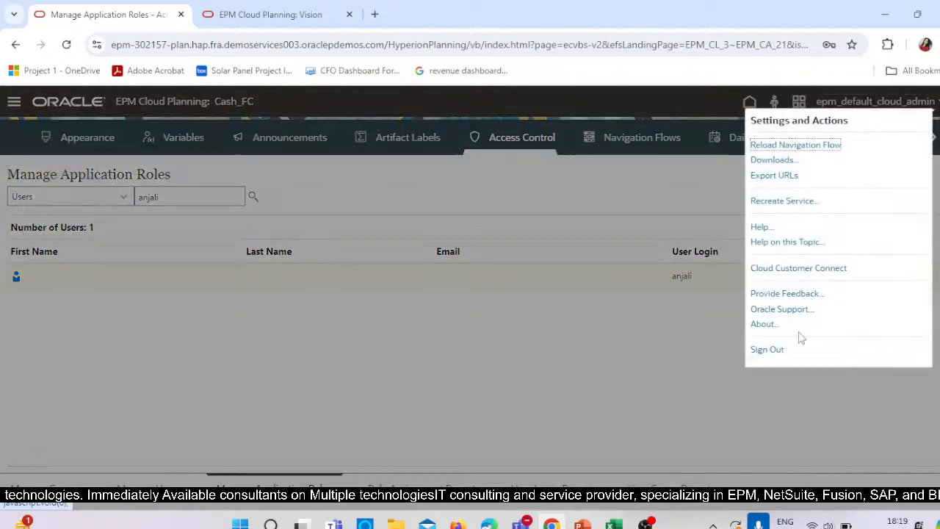
{"action": "left_click", "coordinate": [766, 350]}
{"action": "left_click", "coordinate": [605, 330]}
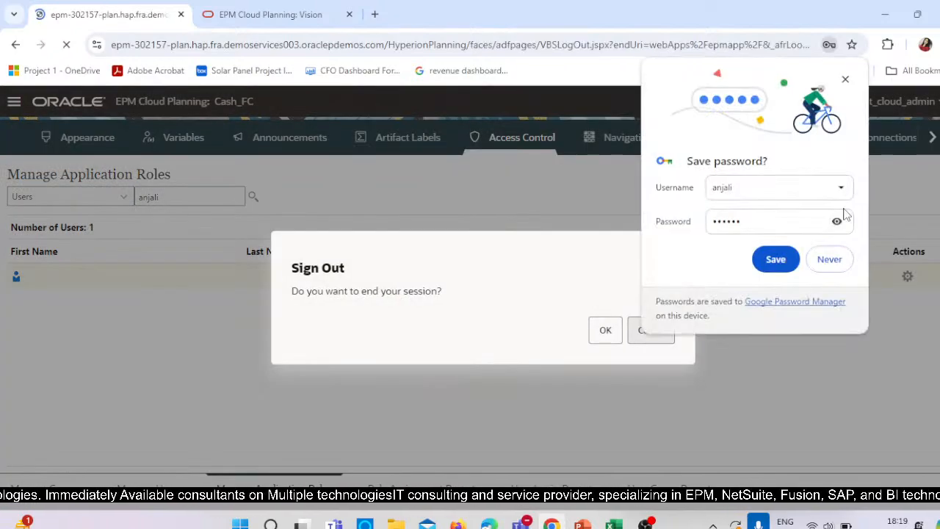
- Decline saving the password in the browser and sign in again with the prefilled administrator login
{"action": "left_click", "coordinate": [607, 248]}
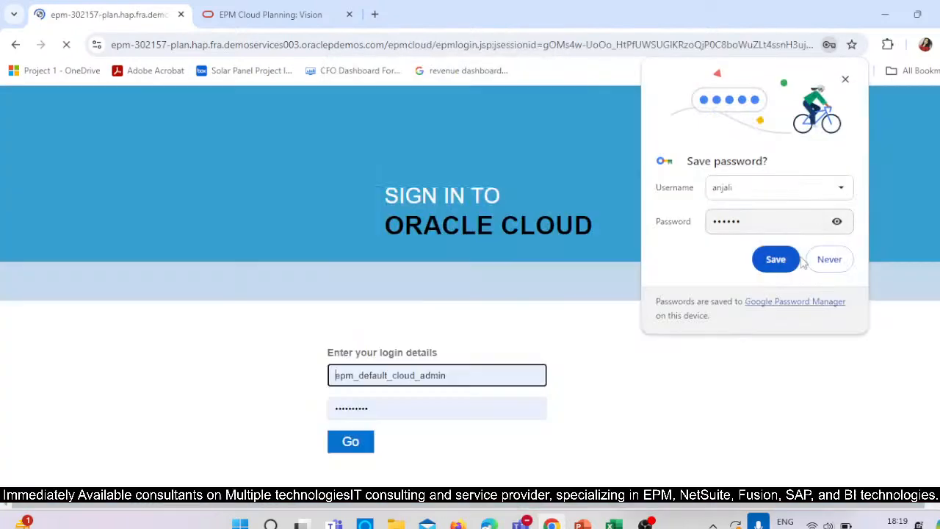
{"action": "left_click", "coordinate": [837, 259]}
{"action": "left_click", "coordinate": [351, 442]}
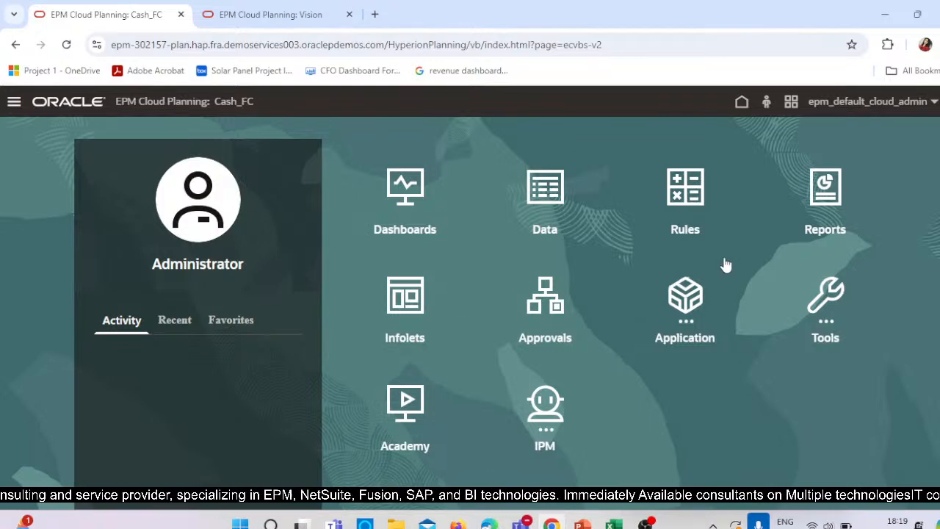
- Go to the application's Cash Forecasting configuration and open Forecast Range Setup
{"action": "left_click", "coordinate": [685, 335]}
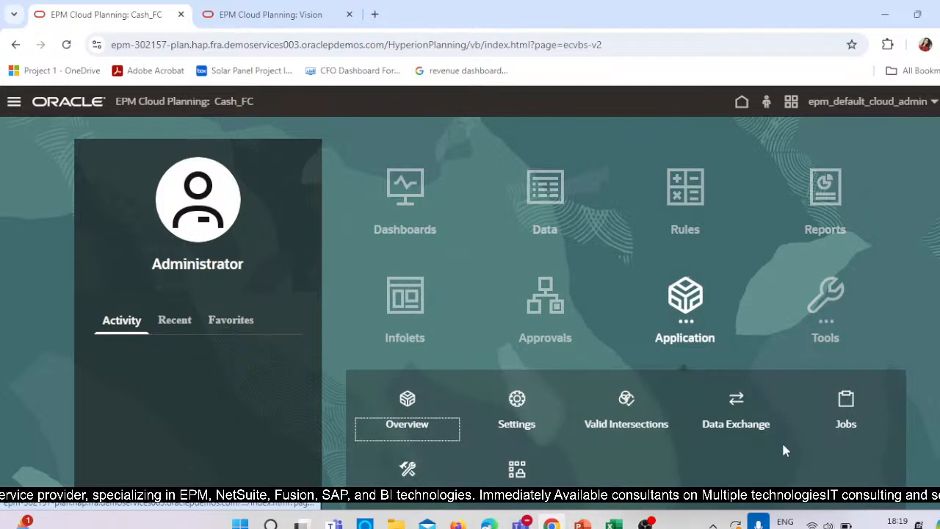
{"action": "scroll", "coordinate": [782, 441], "scroll_direction": "down", "scroll_amount": 1}
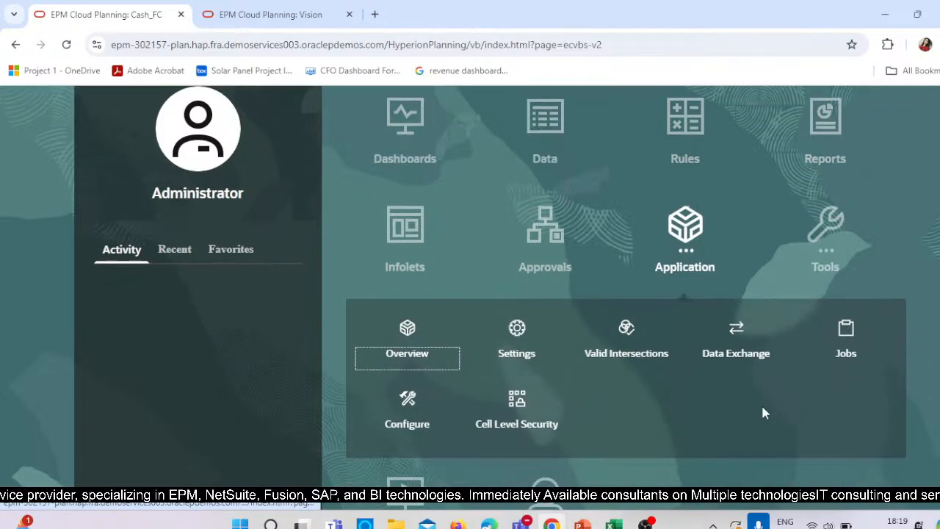
{"action": "left_click", "coordinate": [409, 403]}
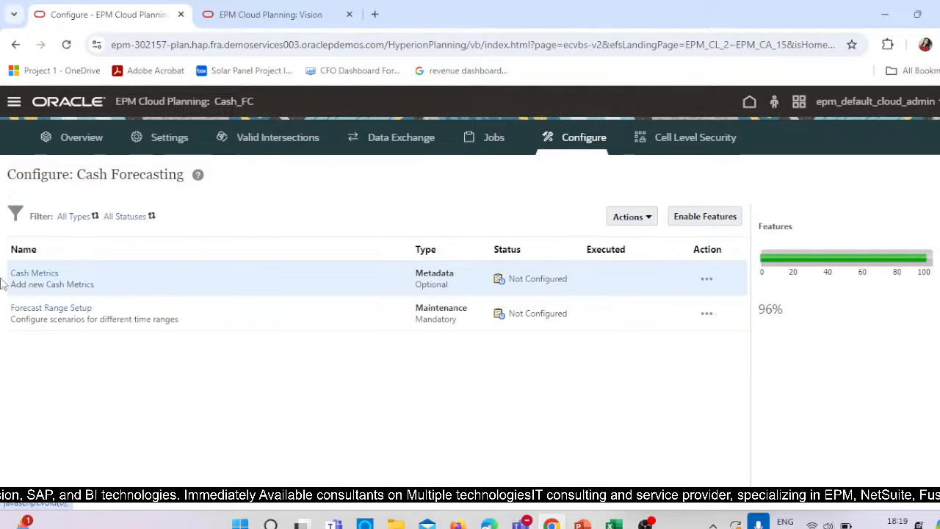
{"action": "left_click", "coordinate": [57, 309]}
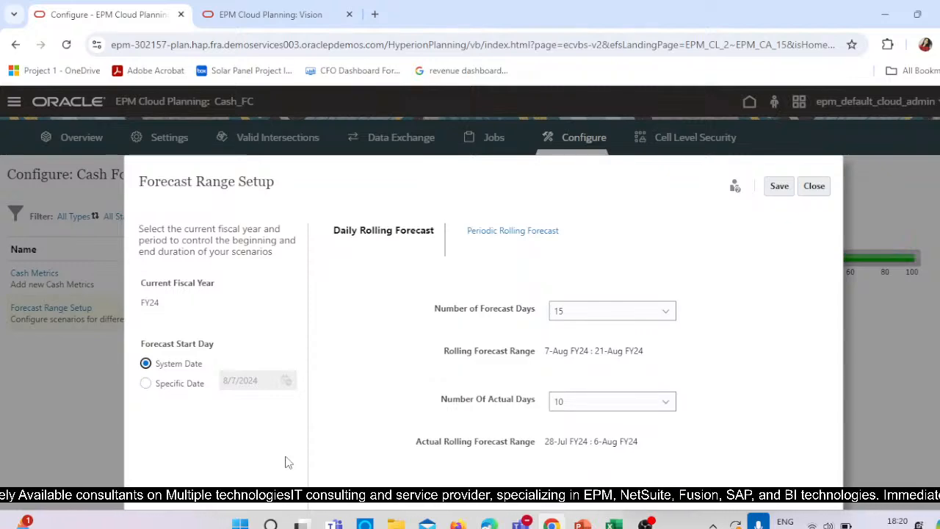
- Set the number of forecast days for the Daily Rolling Forecast to 45
{"action": "scroll", "coordinate": [445, 274], "scroll_direction": "down", "scroll_amount": 2}
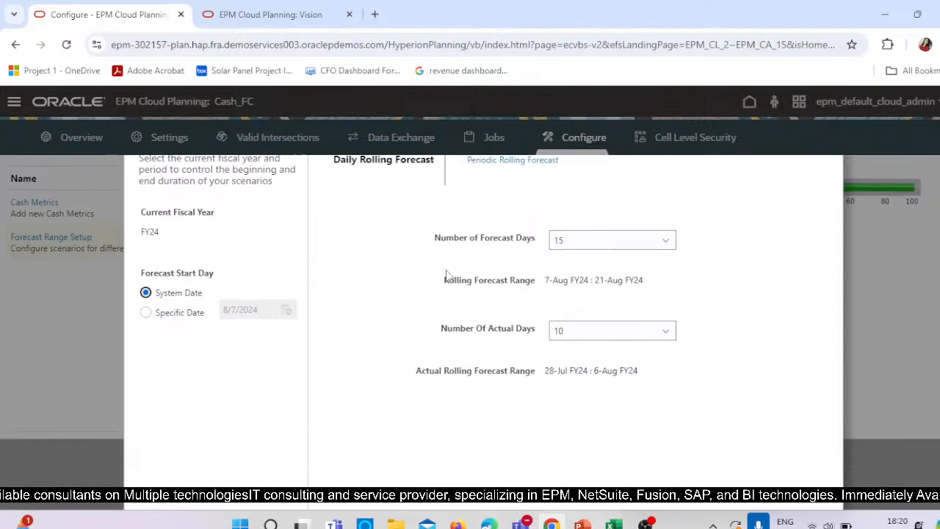
{"action": "scroll", "coordinate": [352, 249], "scroll_direction": "up", "scroll_amount": 2}
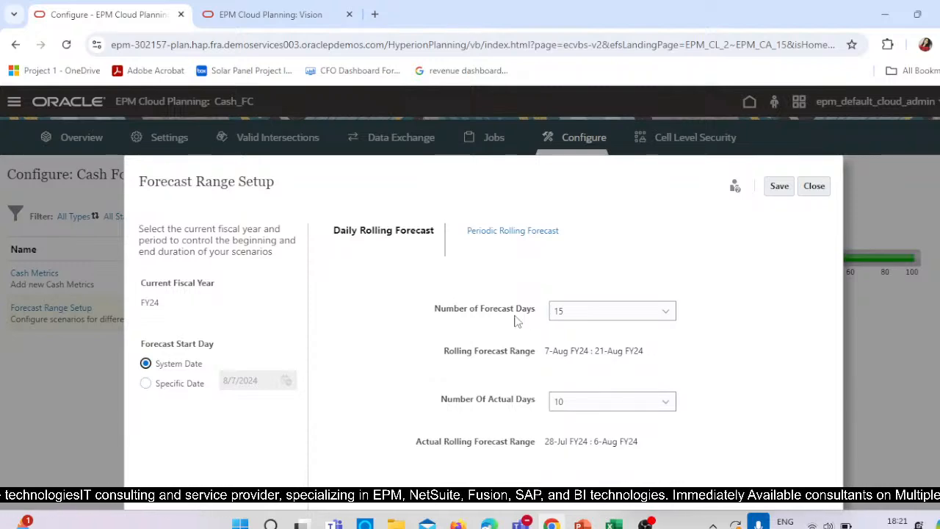
{"action": "left_click", "coordinate": [602, 317]}
{"action": "scroll", "coordinate": [628, 406], "scroll_direction": "down", "scroll_amount": 3}
{"action": "scroll", "coordinate": [628, 407], "scroll_direction": "down", "scroll_amount": 7}
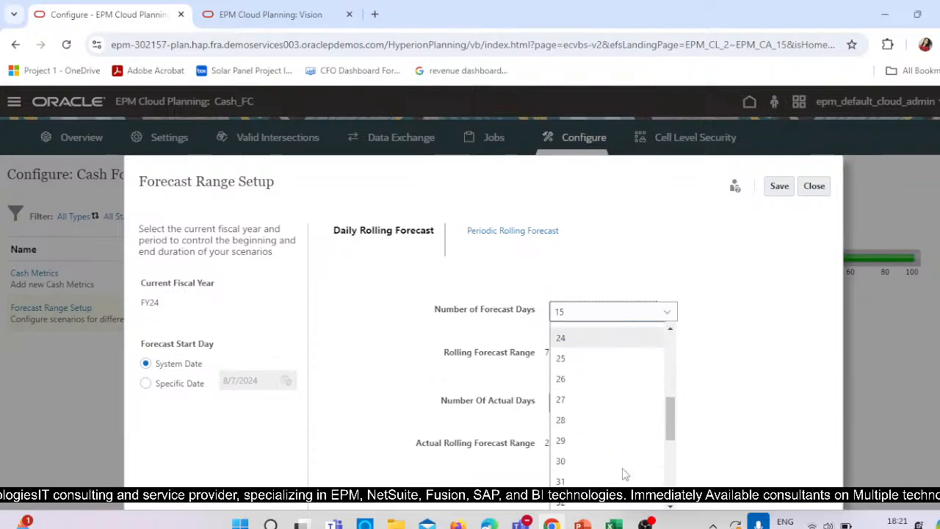
{"action": "scroll", "coordinate": [622, 463], "scroll_direction": "down", "scroll_amount": 3}
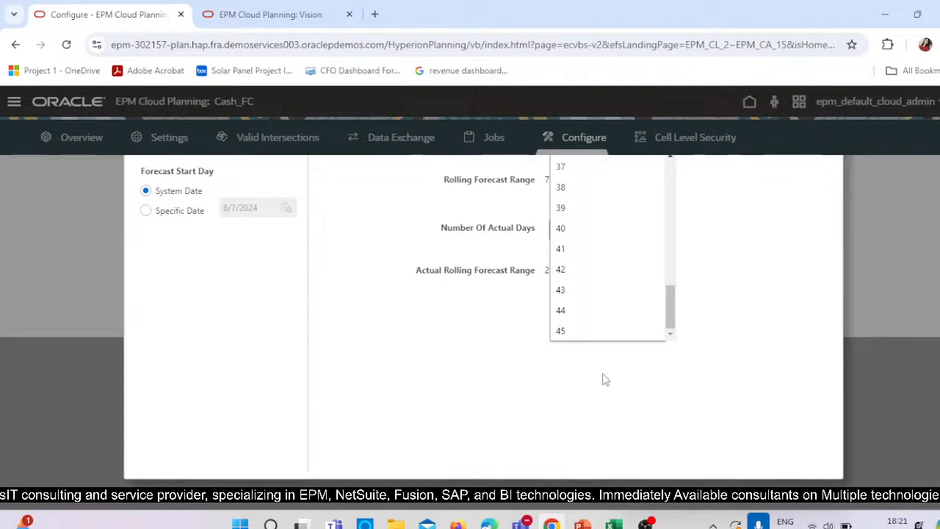
{"action": "left_click", "coordinate": [587, 331]}
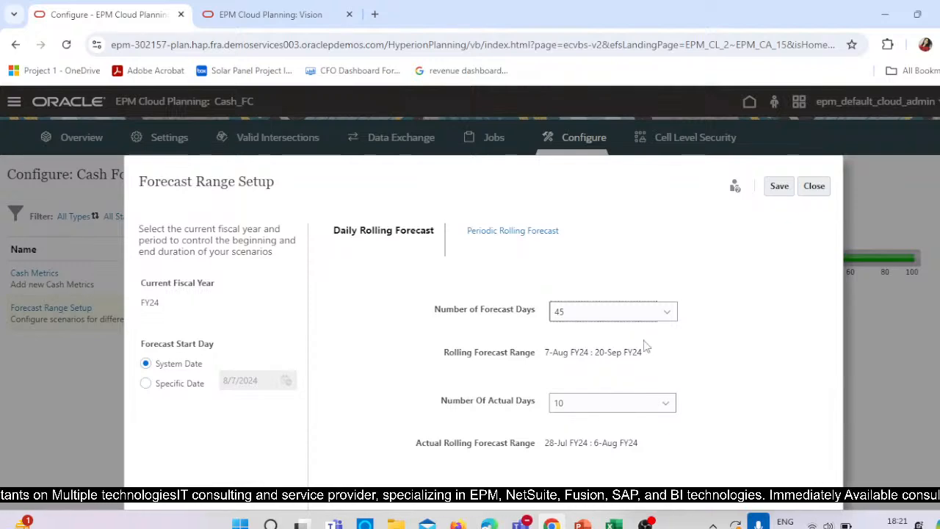
- Check the available choices for the number of forecast days and keep 45
{"action": "left_click", "coordinate": [583, 325]}
{"action": "scroll", "coordinate": [625, 440], "scroll_direction": "down", "scroll_amount": 3}
{"action": "scroll", "coordinate": [658, 332], "scroll_direction": "up", "scroll_amount": 2}
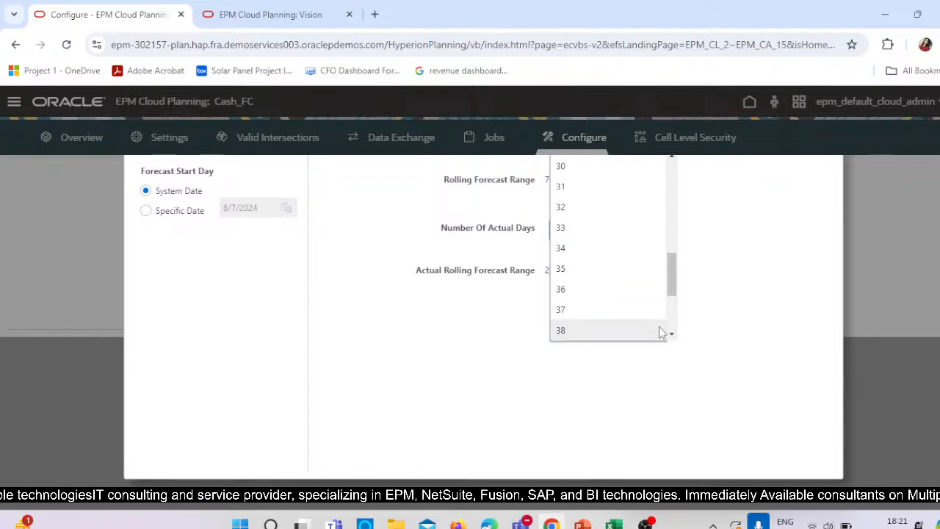
{"action": "scroll", "coordinate": [653, 323], "scroll_direction": "down", "scroll_amount": 2}
{"action": "left_click", "coordinate": [654, 330]}
{"action": "scroll", "coordinate": [661, 352], "scroll_direction": "up", "scroll_amount": 3}
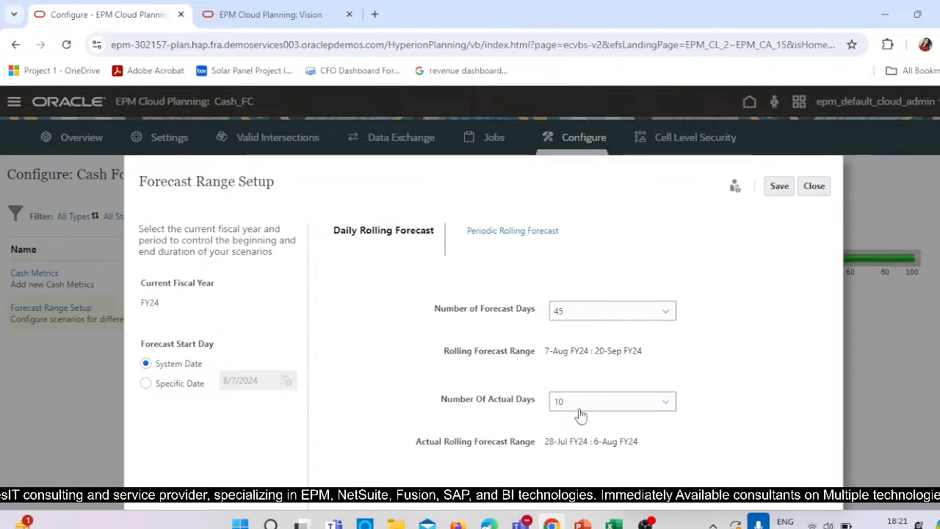
- Set the number of actual days for the Daily Rolling Forecast to 15
{"action": "left_click", "coordinate": [579, 410]}
{"action": "scroll", "coordinate": [617, 371], "scroll_direction": "down", "scroll_amount": 1}
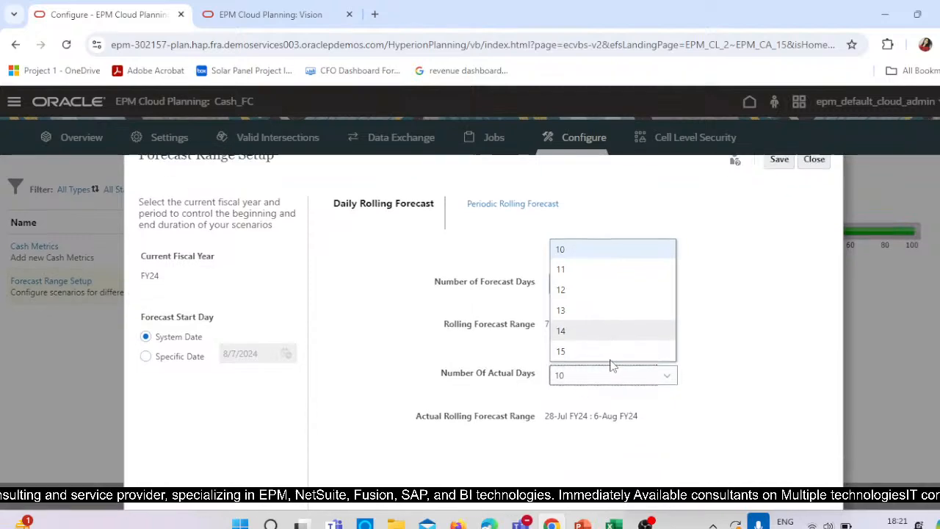
{"action": "scroll", "coordinate": [616, 357], "scroll_direction": "down", "scroll_amount": 2}
{"action": "scroll", "coordinate": [646, 316], "scroll_direction": "up", "scroll_amount": 2}
{"action": "scroll", "coordinate": [624, 291], "scroll_direction": "down", "scroll_amount": 2}
{"action": "scroll", "coordinate": [584, 272], "scroll_direction": "up", "scroll_amount": 1}
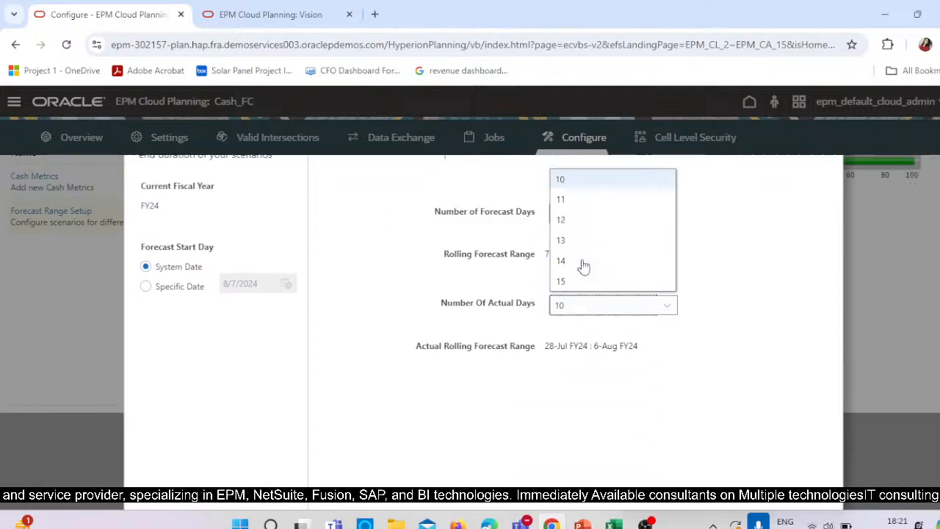
{"action": "scroll", "coordinate": [584, 266], "scroll_direction": "up", "scroll_amount": 2}
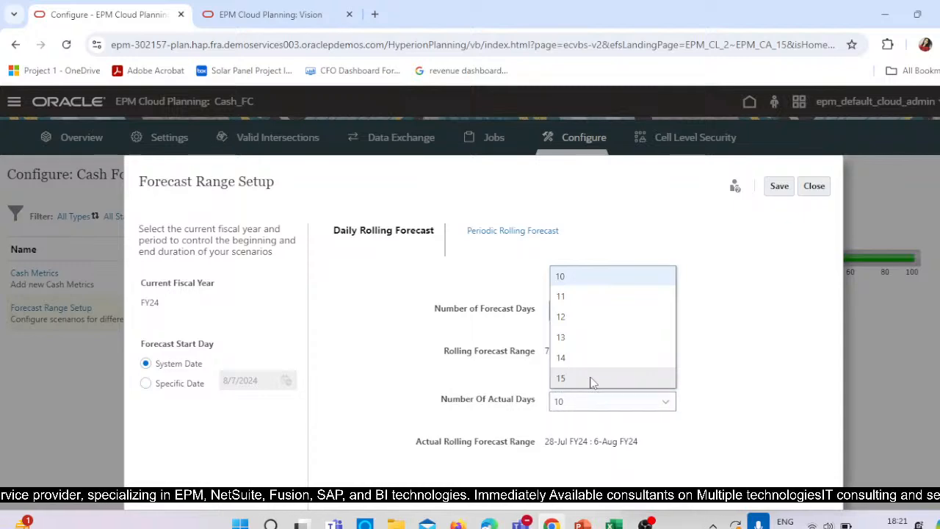
{"action": "left_click", "coordinate": [592, 379]}
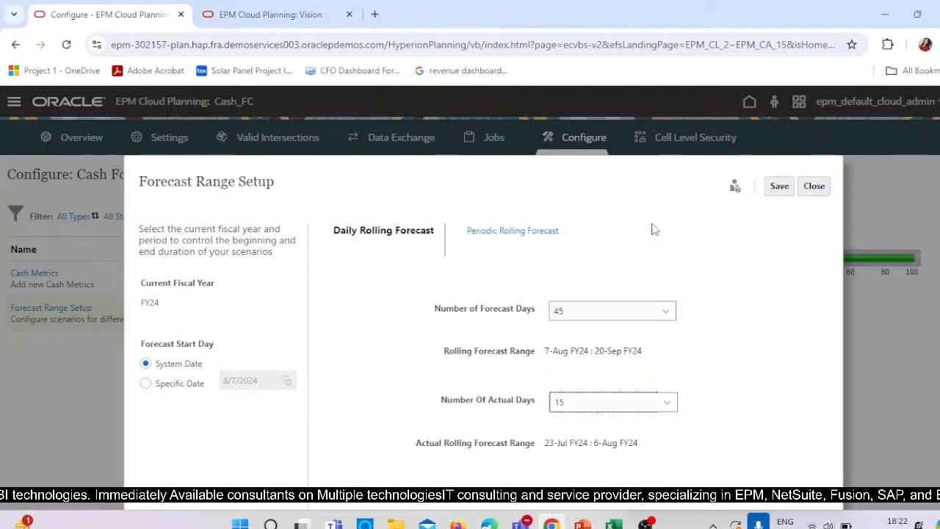
- Switch to the Periodic Rolling Forecast settings and set the number of forecast periods to 20
{"action": "left_click", "coordinate": [523, 233]}
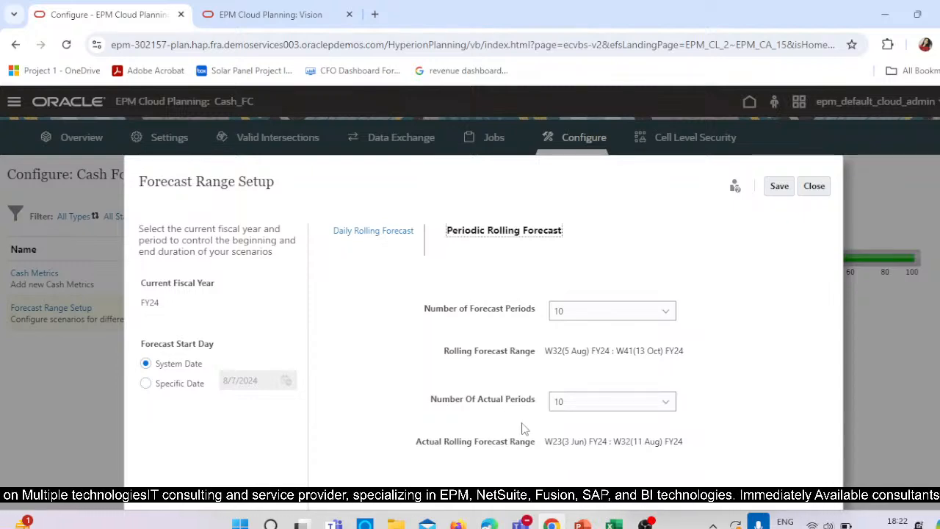
{"action": "scroll", "coordinate": [362, 465], "scroll_direction": "down", "scroll_amount": 1}
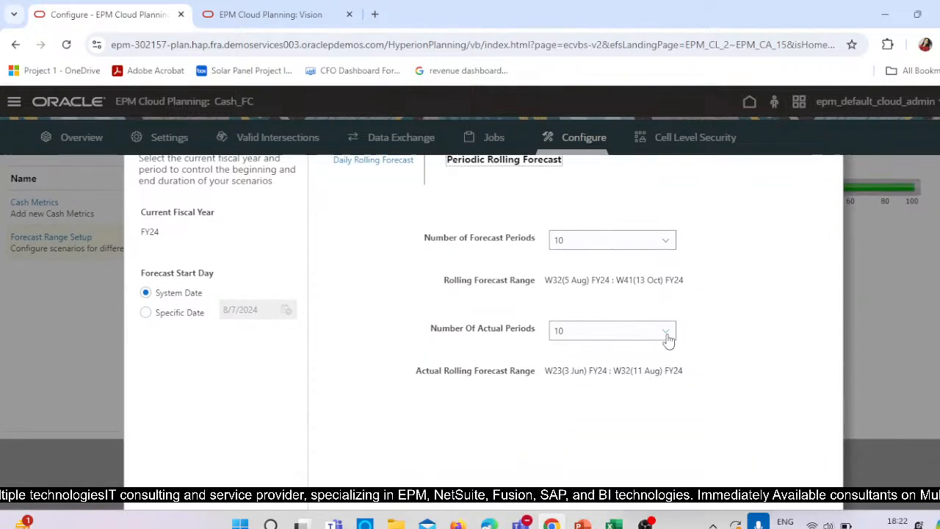
{"action": "scroll", "coordinate": [535, 298], "scroll_direction": "up", "scroll_amount": 1}
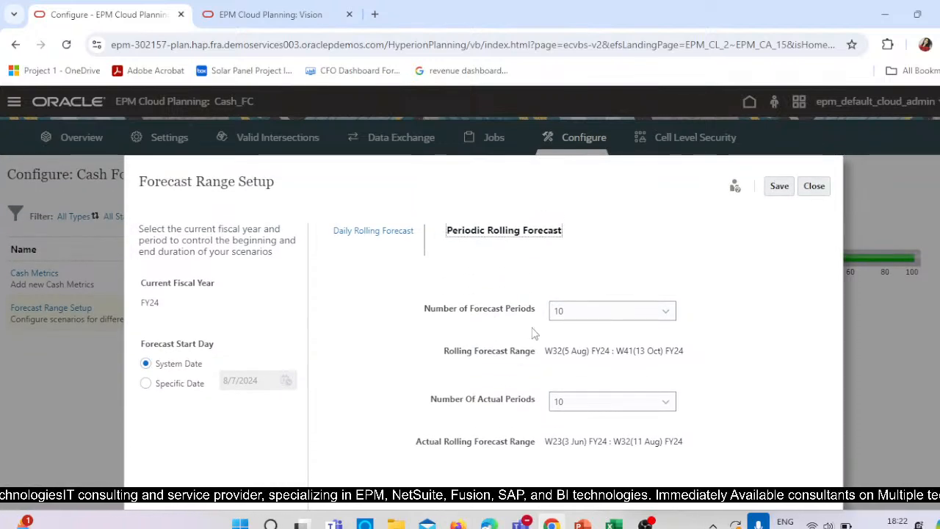
{"action": "left_click", "coordinate": [623, 317]}
{"action": "scroll", "coordinate": [613, 440], "scroll_direction": "down", "scroll_amount": 3}
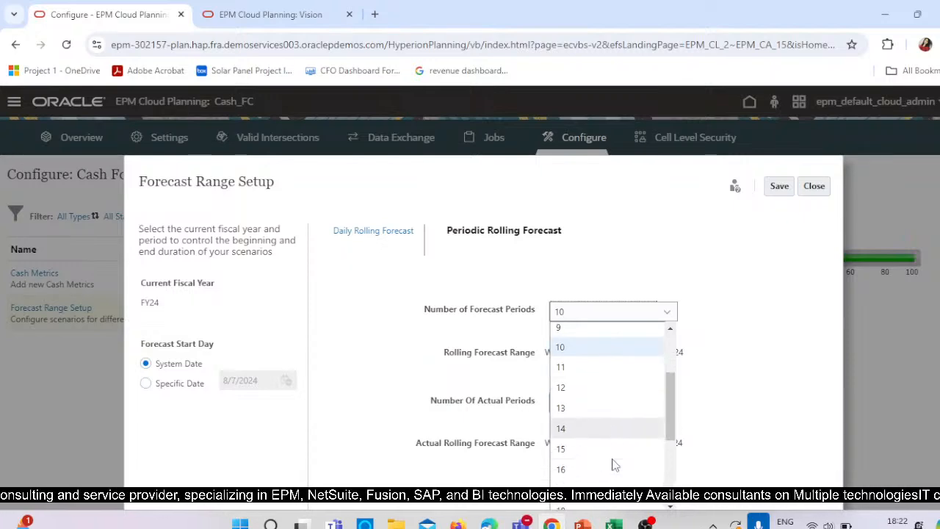
{"action": "scroll", "coordinate": [615, 465], "scroll_direction": "down", "scroll_amount": 6}
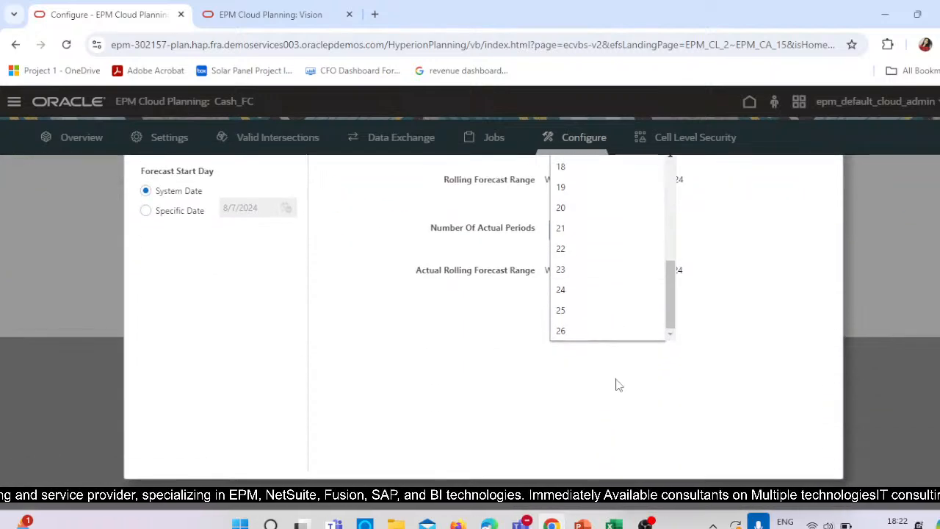
{"action": "scroll", "coordinate": [616, 385], "scroll_direction": "up", "scroll_amount": 2}
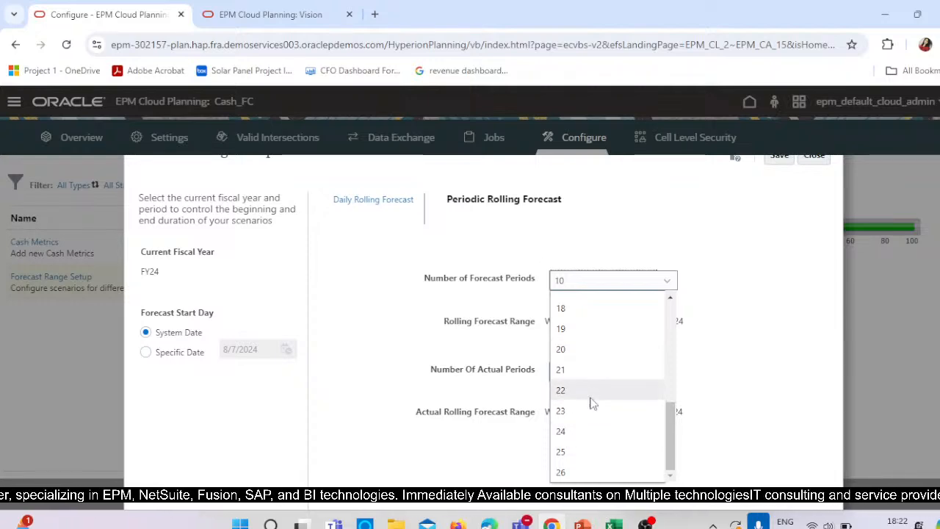
{"action": "left_click", "coordinate": [584, 348]}
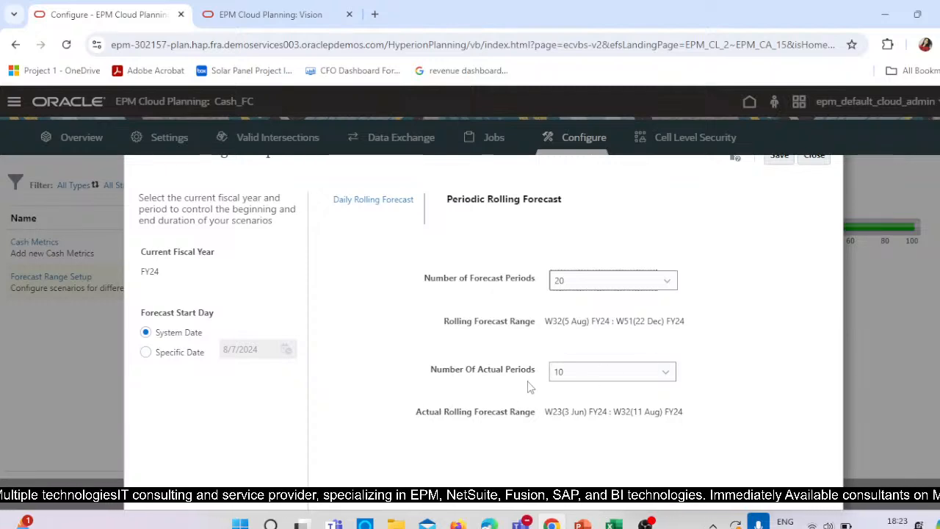
- Try 20 and 26 as the number of actual periods for the Periodic Rolling Forecast
{"action": "left_click", "coordinate": [562, 383]}
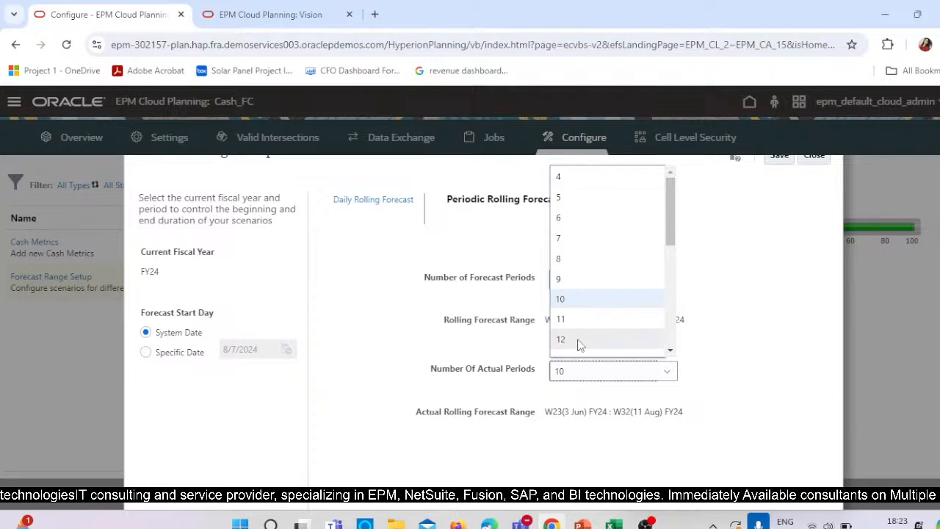
{"action": "scroll", "coordinate": [581, 342], "scroll_direction": "down", "scroll_amount": 3}
{"action": "scroll", "coordinate": [581, 339], "scroll_direction": "down", "scroll_amount": 5}
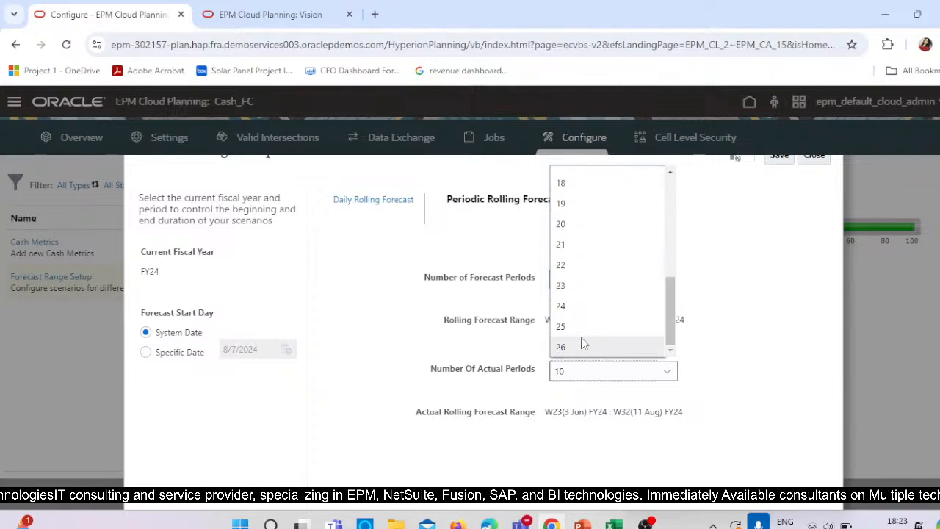
{"action": "left_click", "coordinate": [591, 220]}
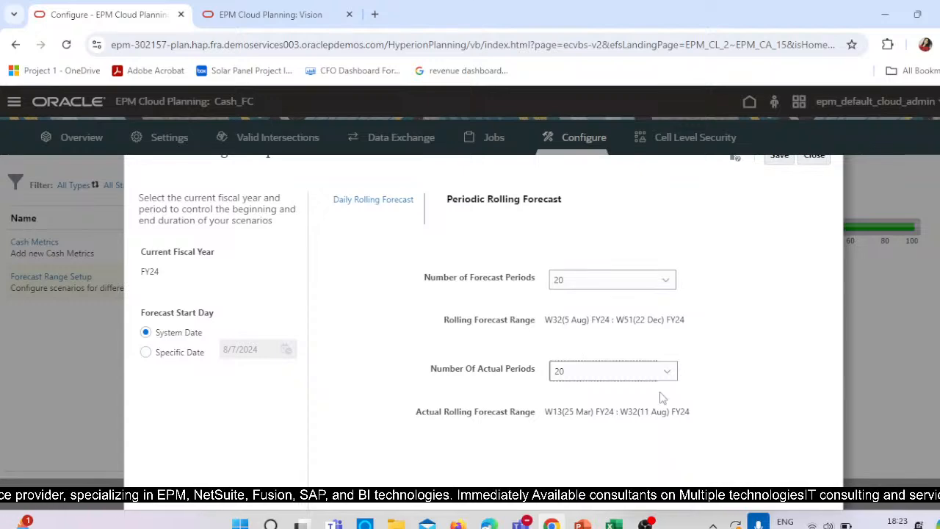
{"action": "left_click", "coordinate": [656, 372]}
{"action": "scroll", "coordinate": [604, 329], "scroll_direction": "down", "scroll_amount": 3}
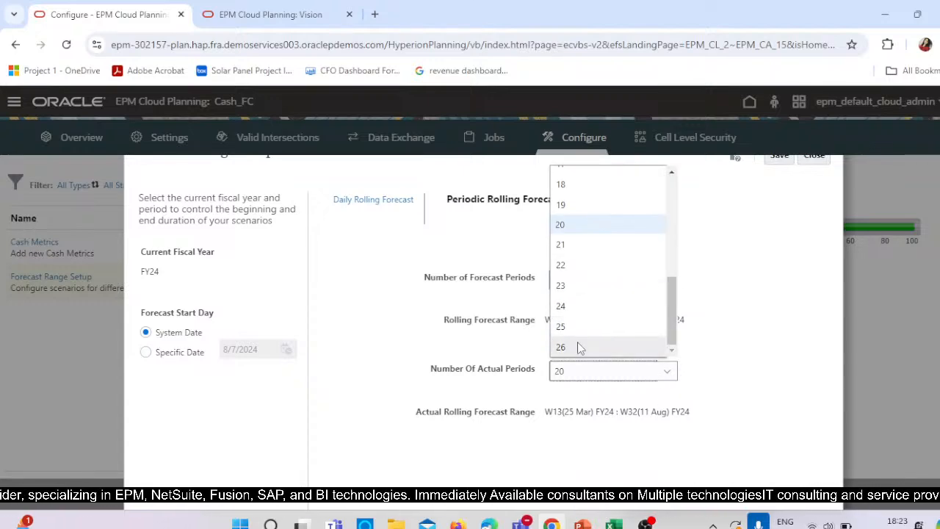
{"action": "left_click", "coordinate": [562, 346]}
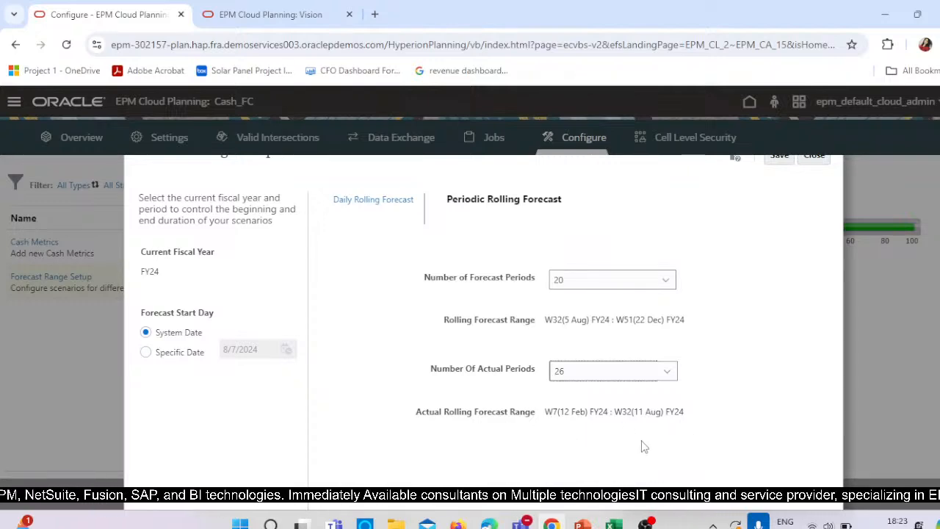
- Set the number of actual periods for the Periodic Rolling Forecast to 25
{"action": "left_click", "coordinate": [614, 373]}
{"action": "scroll", "coordinate": [644, 287], "scroll_direction": "down", "scroll_amount": 2}
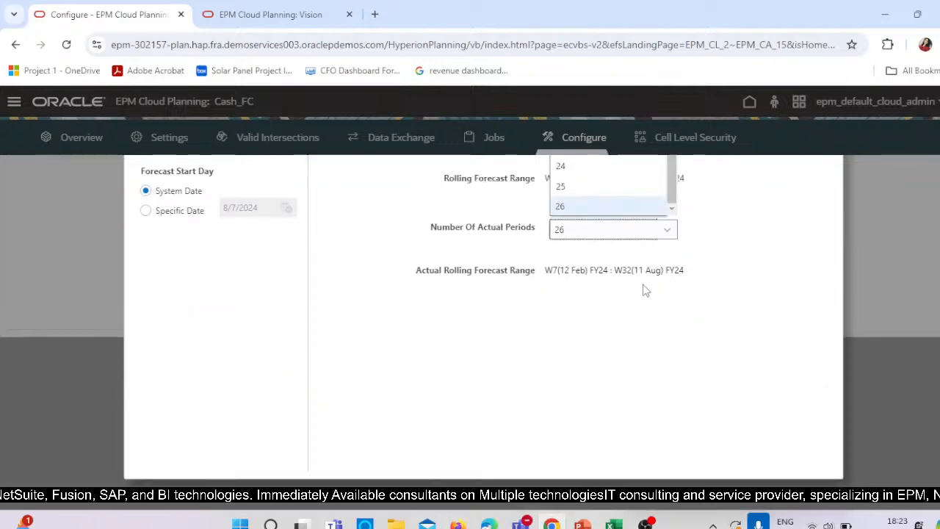
{"action": "left_click", "coordinate": [610, 183]}
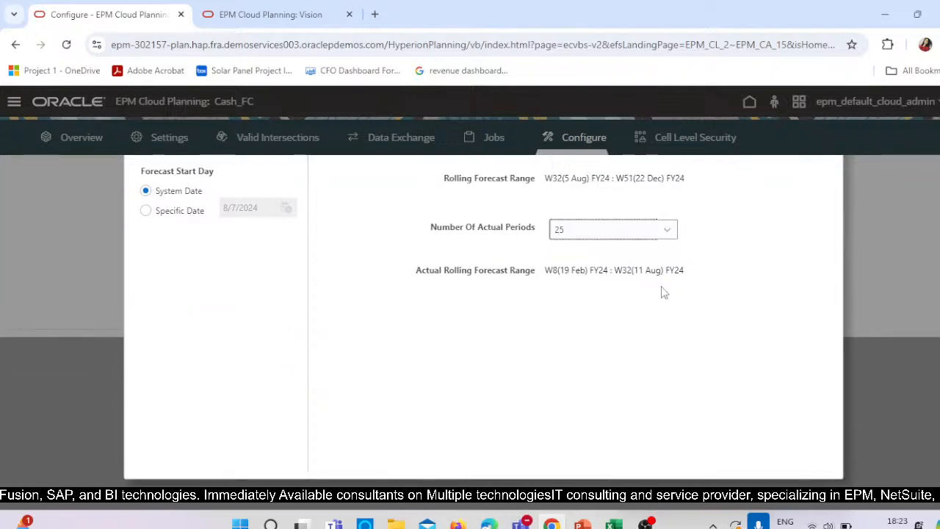
- Set the number of actual periods for the Periodic Rolling Forecast to 26 and save the forecast range setup, accepting the current-year change
{"action": "left_click", "coordinate": [660, 231]}
{"action": "scroll", "coordinate": [569, 400], "scroll_direction": "down", "scroll_amount": 1}
{"action": "left_click", "coordinate": [587, 418]}
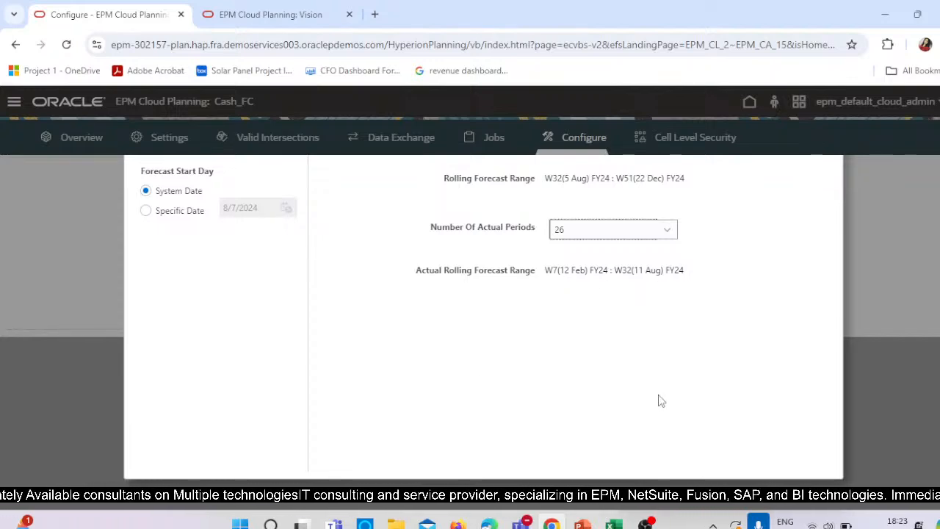
{"action": "scroll", "coordinate": [658, 401], "scroll_direction": "up", "scroll_amount": 3}
{"action": "left_click", "coordinate": [780, 185]}
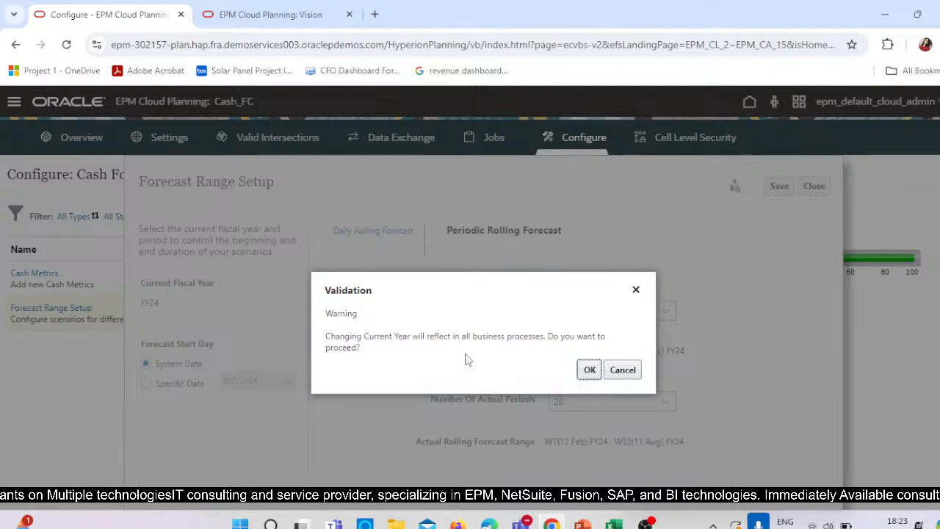
{"action": "left_click", "coordinate": [590, 370]}
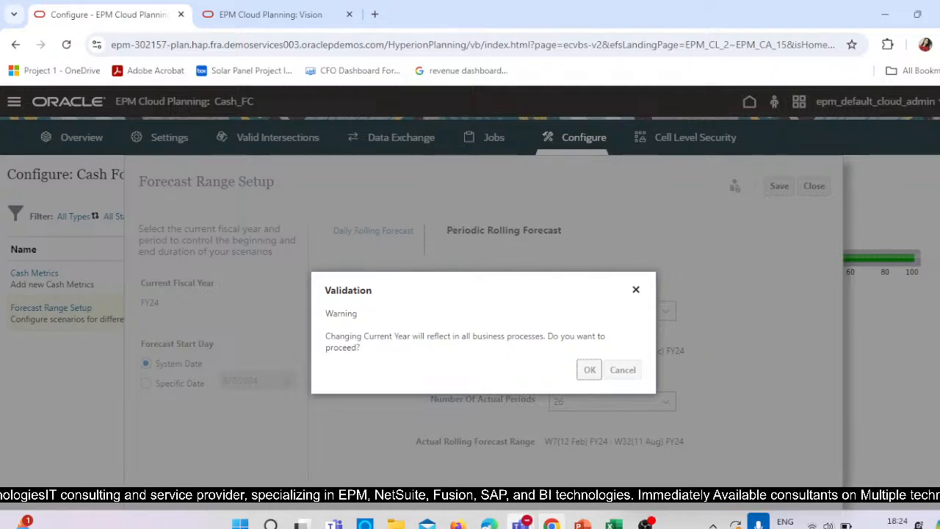
{"action": "mouse_move", "coordinate": [521, 524]}
{"action": "left_click", "coordinate": [505, 431]}
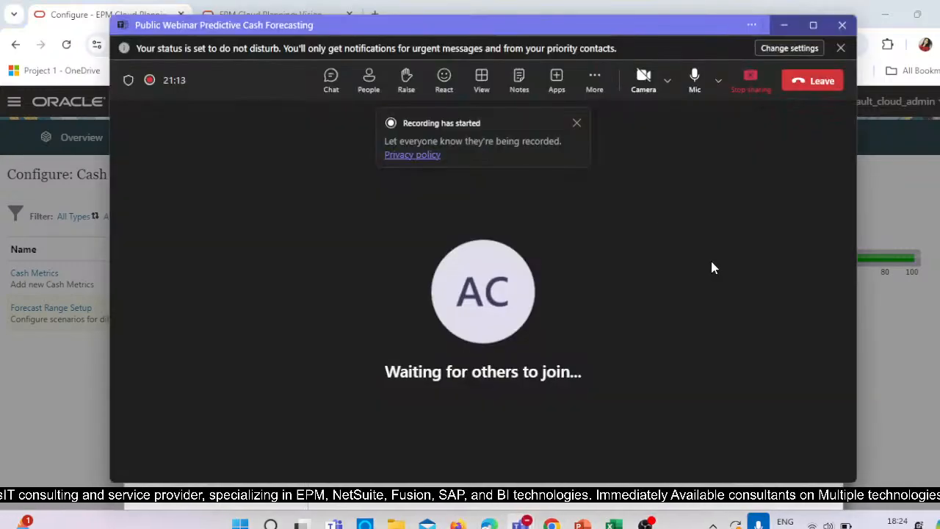
{"action": "left_click", "coordinate": [784, 25]}
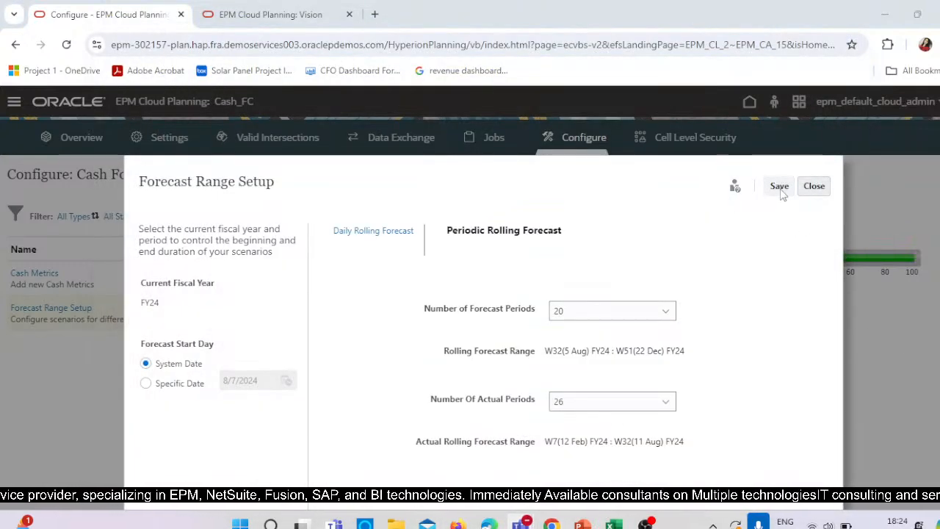
- Close the Forecast Range Setup and open the Cash Metrics configuration
{"action": "left_click", "coordinate": [813, 188]}
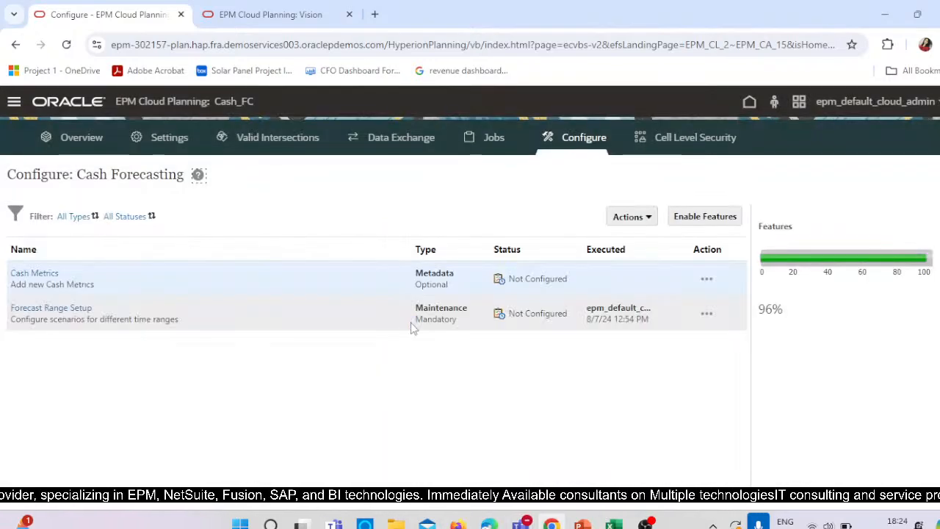
{"action": "left_click", "coordinate": [39, 275]}
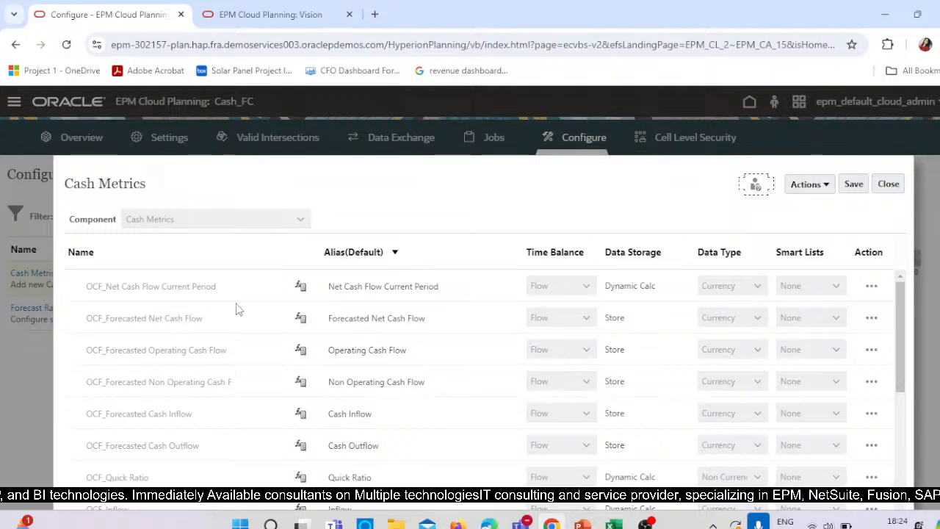
- Examine the predefined cash metrics with their aliases, time balance, data storage and data types through the end of the list
{"action": "scroll", "coordinate": [250, 373], "scroll_direction": "down", "scroll_amount": 6}
{"action": "scroll", "coordinate": [256, 422], "scroll_direction": "up", "scroll_amount": 3}
{"action": "scroll", "coordinate": [346, 352], "scroll_direction": "up", "scroll_amount": 3}
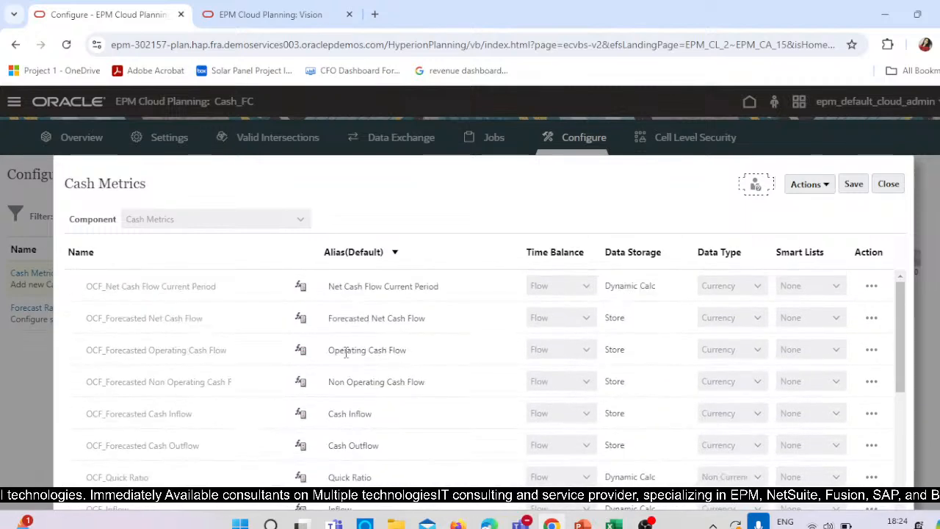
{"action": "left_click_drag", "start_coordinate": [700, 190], "coordinate": [707, 140]}
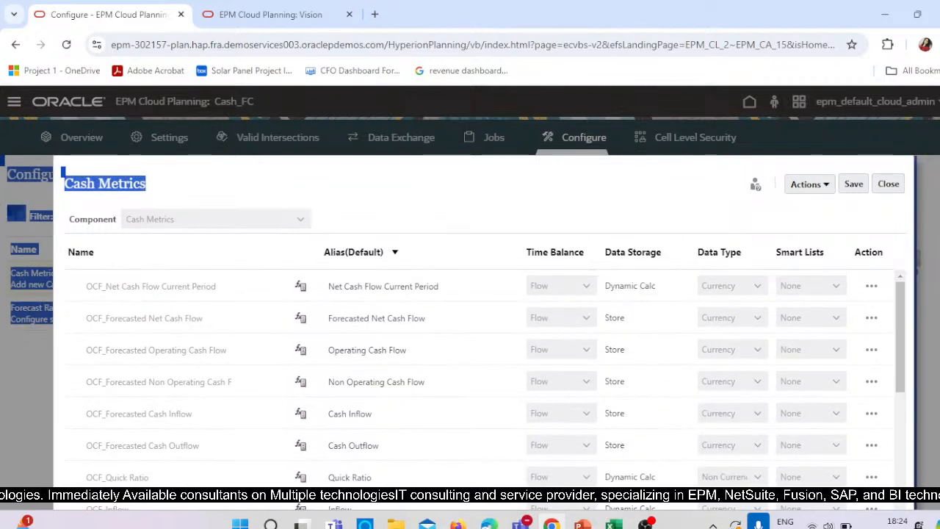
{"action": "scroll", "coordinate": [332, 317], "scroll_direction": "down", "scroll_amount": 3}
{"action": "scroll", "coordinate": [332, 316], "scroll_direction": "up", "scroll_amount": 3}
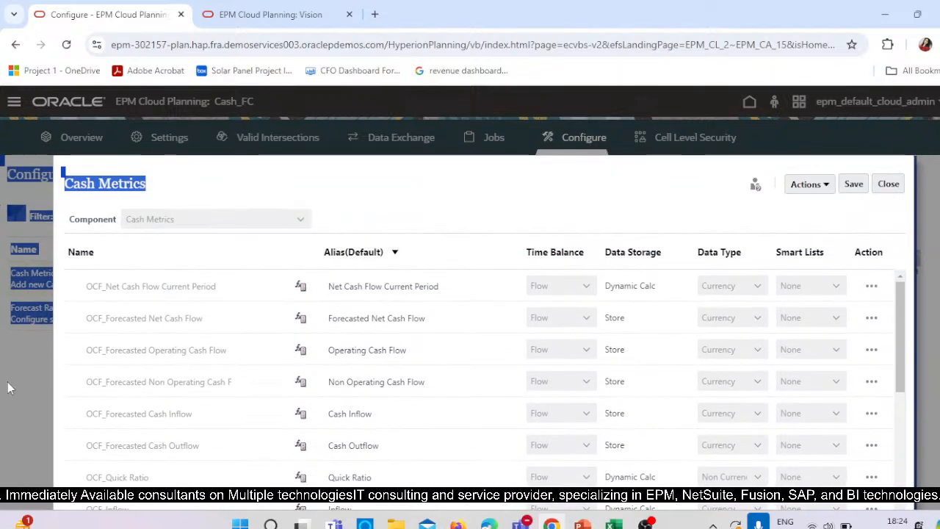
{"action": "left_click", "coordinate": [414, 192]}
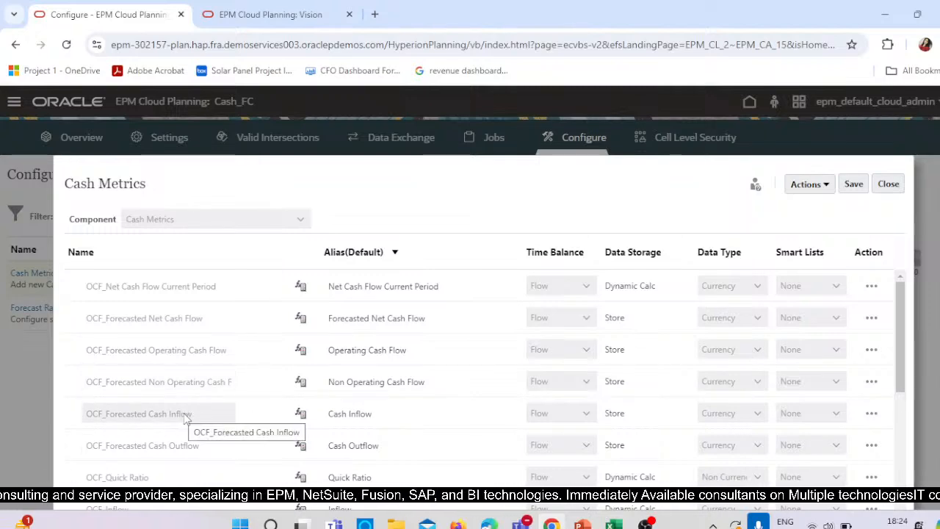
{"action": "scroll", "coordinate": [218, 423], "scroll_direction": "down", "scroll_amount": 1}
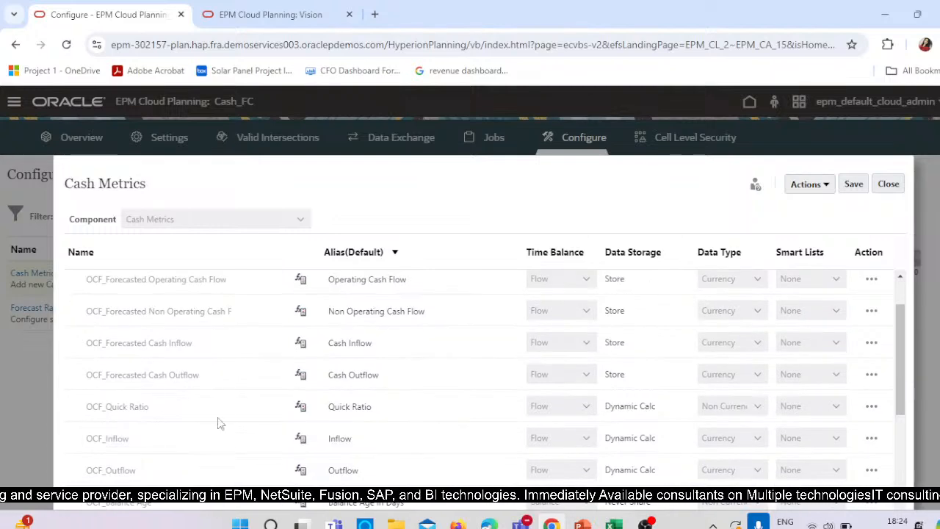
{"action": "scroll", "coordinate": [157, 404], "scroll_direction": "down", "scroll_amount": 1}
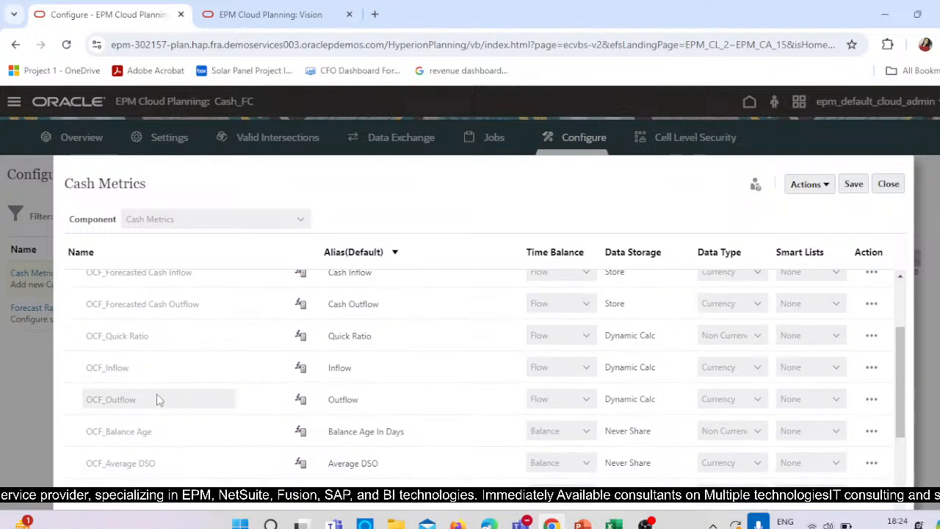
{"action": "scroll", "coordinate": [147, 407], "scroll_direction": "down", "scroll_amount": 1}
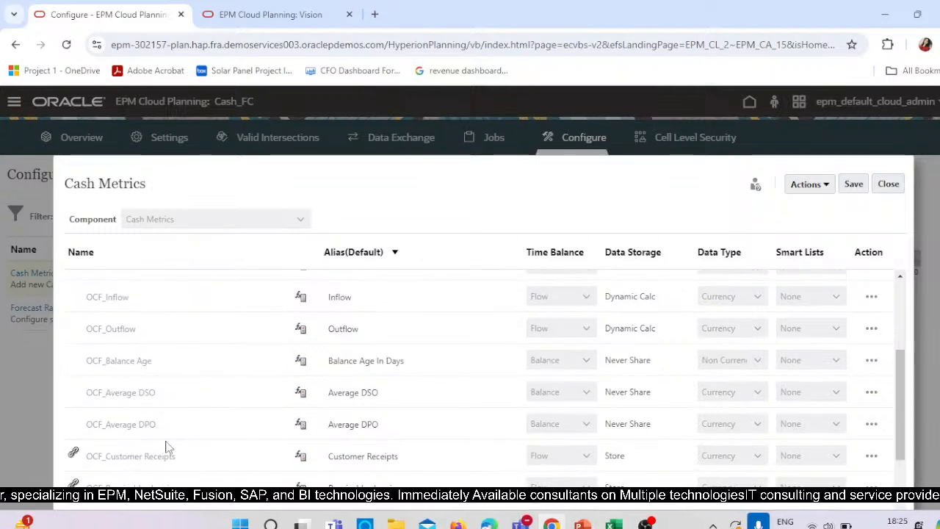
{"action": "scroll", "coordinate": [220, 451], "scroll_direction": "up", "scroll_amount": 3}
{"action": "scroll", "coordinate": [223, 453], "scroll_direction": "down", "scroll_amount": 3}
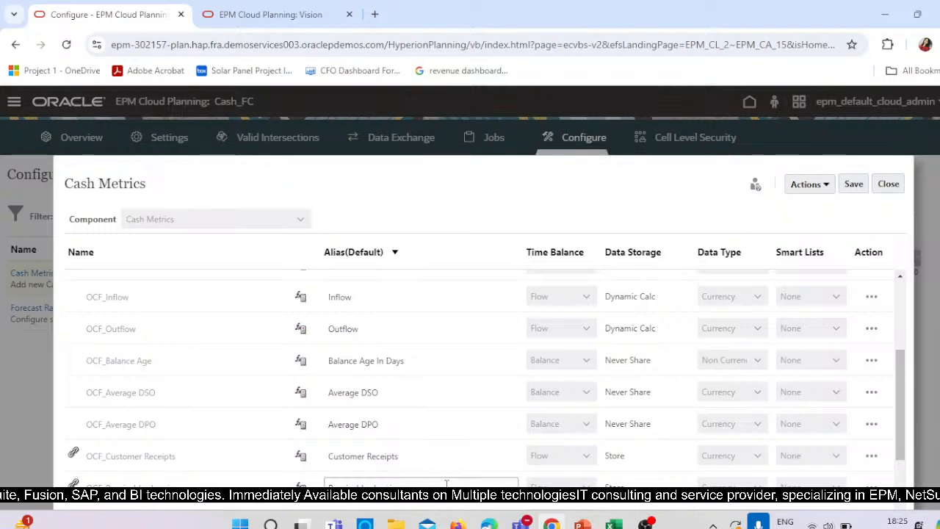
{"action": "scroll", "coordinate": [446, 470], "scroll_direction": "down", "scroll_amount": 5}
{"action": "scroll", "coordinate": [211, 427], "scroll_direction": "up", "scroll_amount": 2}
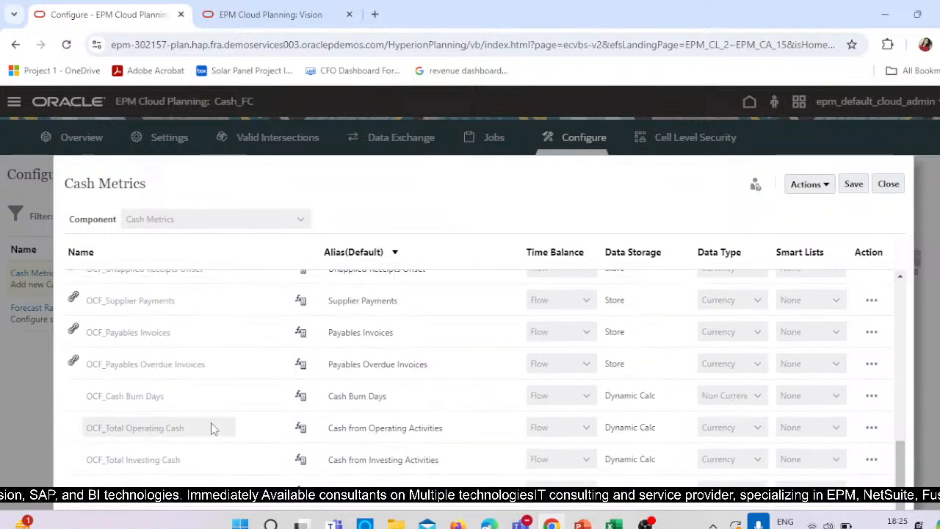
{"action": "scroll", "coordinate": [210, 427], "scroll_direction": "up", "scroll_amount": 1}
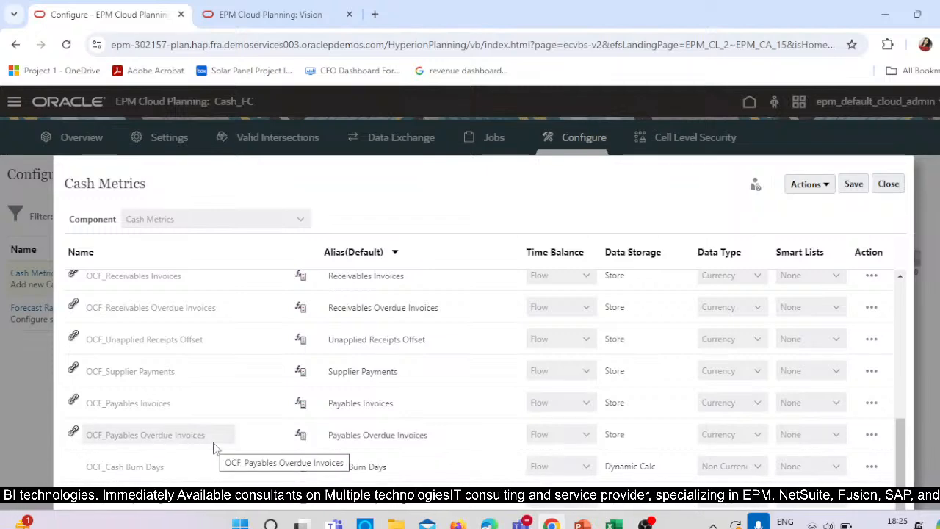
{"action": "scroll", "coordinate": [248, 304], "scroll_direction": "down", "scroll_amount": 1}
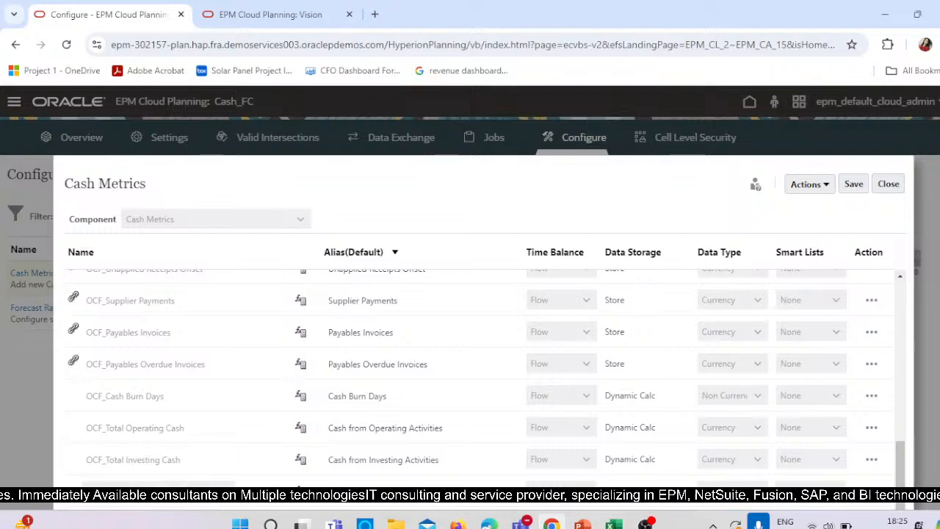
{"action": "scroll", "coordinate": [301, 434], "scroll_direction": "down", "scroll_amount": 5}
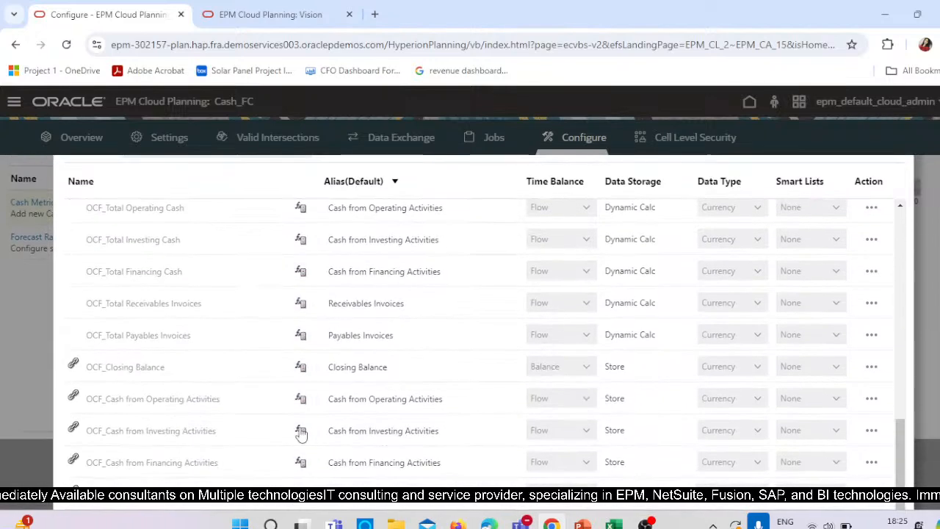
{"action": "scroll", "coordinate": [301, 433], "scroll_direction": "down", "scroll_amount": 3}
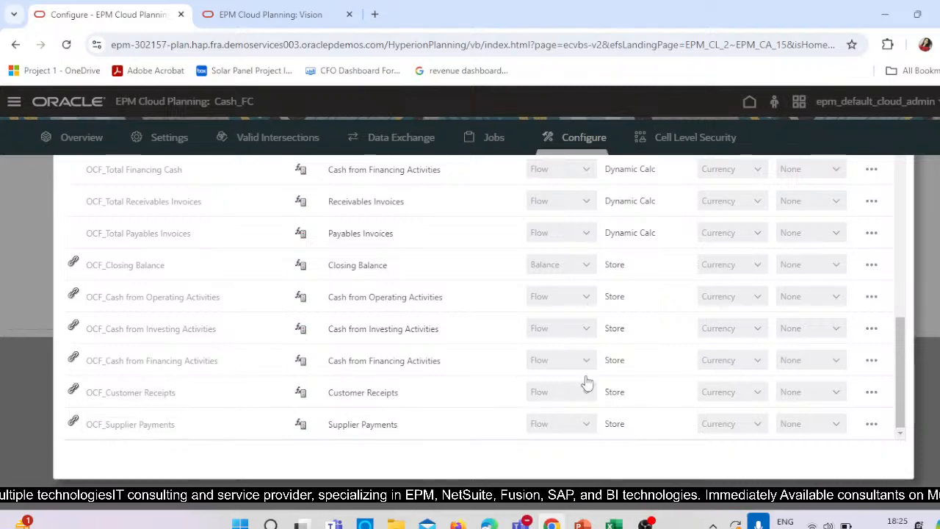
- Add a blank member row to the cash metrics and delete it again
{"action": "scroll", "coordinate": [583, 382], "scroll_direction": "up", "scroll_amount": 10}
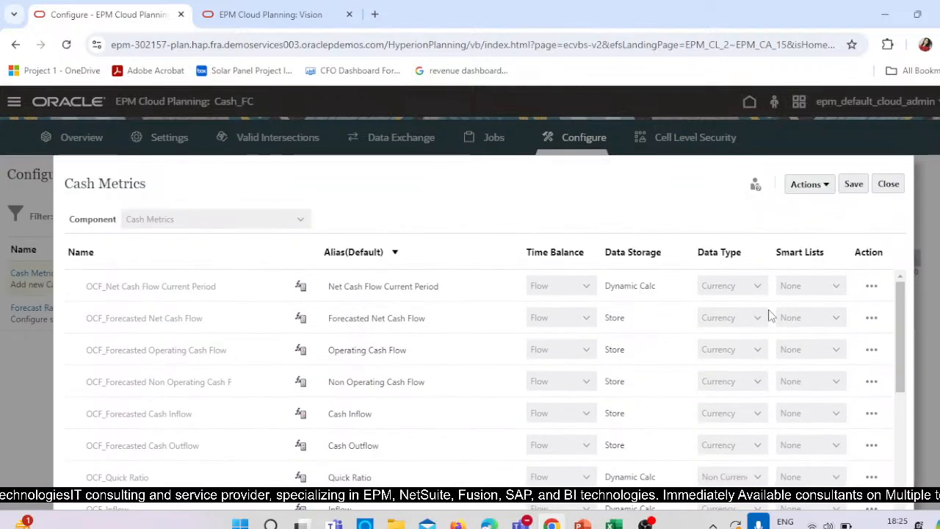
{"action": "left_click", "coordinate": [806, 185]}
{"action": "left_click", "coordinate": [802, 208]}
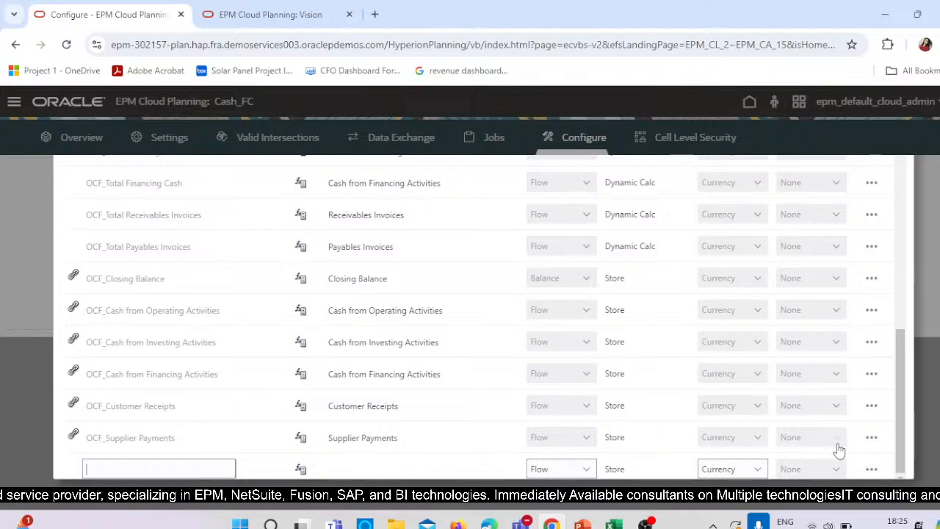
{"action": "left_click", "coordinate": [871, 469]}
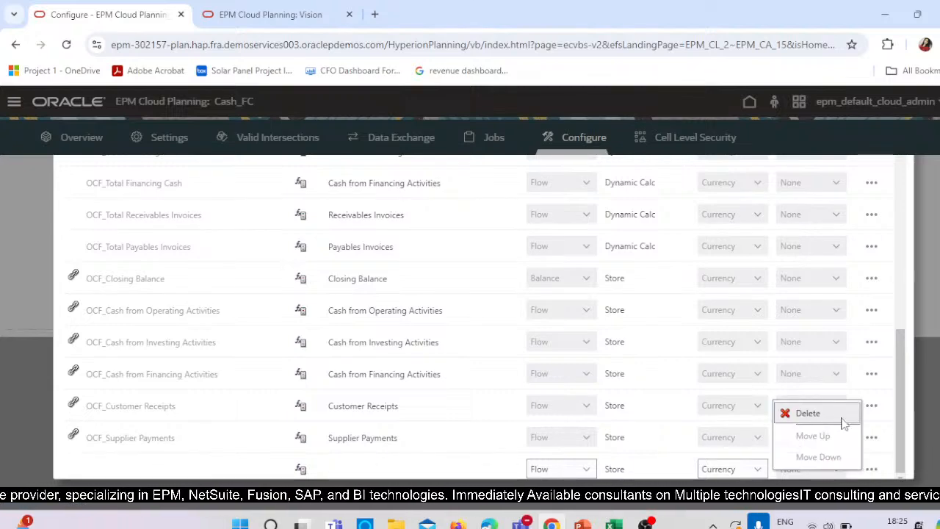
{"action": "left_click", "coordinate": [800, 412]}
- Save the Cash Metrics configuration and close it
{"action": "scroll", "coordinate": [705, 424], "scroll_direction": "down", "scroll_amount": 5}
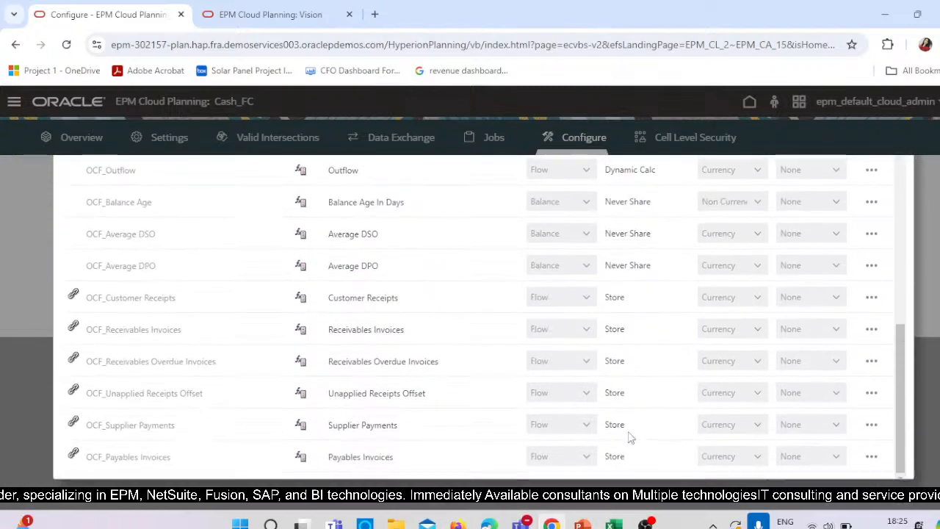
{"action": "scroll", "coordinate": [663, 384], "scroll_direction": "up", "scroll_amount": 5}
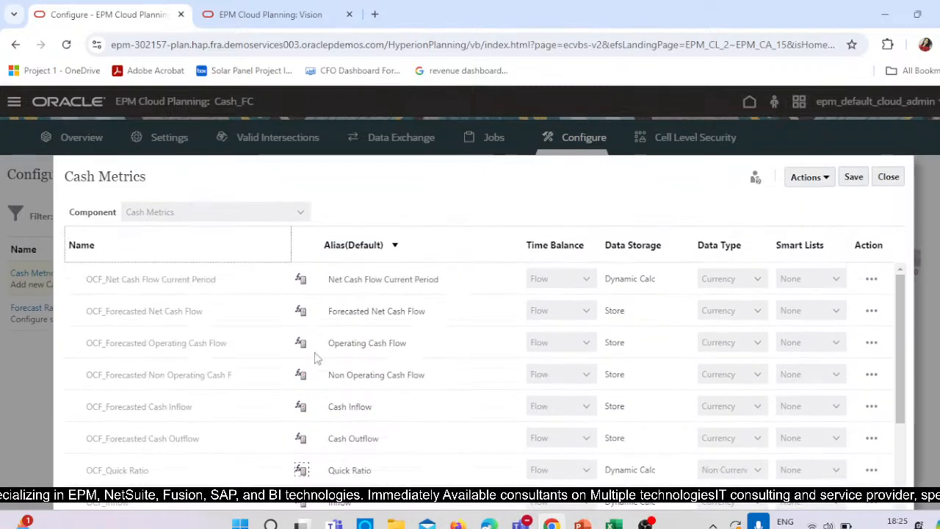
{"action": "left_click", "coordinate": [853, 177]}
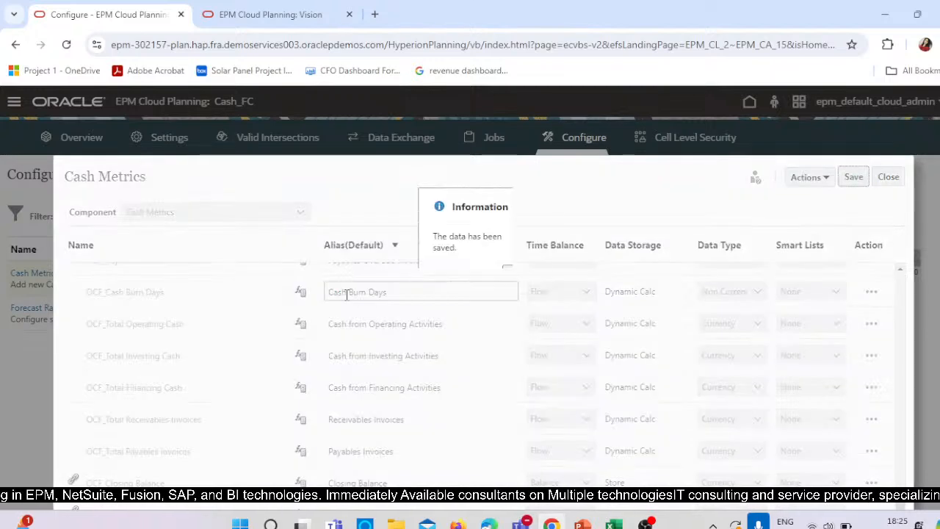
{"action": "left_click", "coordinate": [515, 275]}
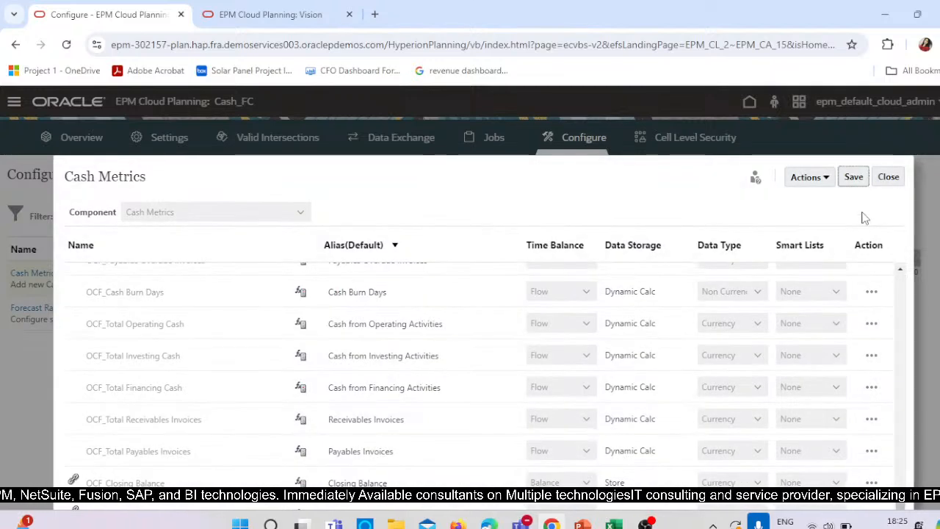
{"action": "left_click", "coordinate": [887, 177]}
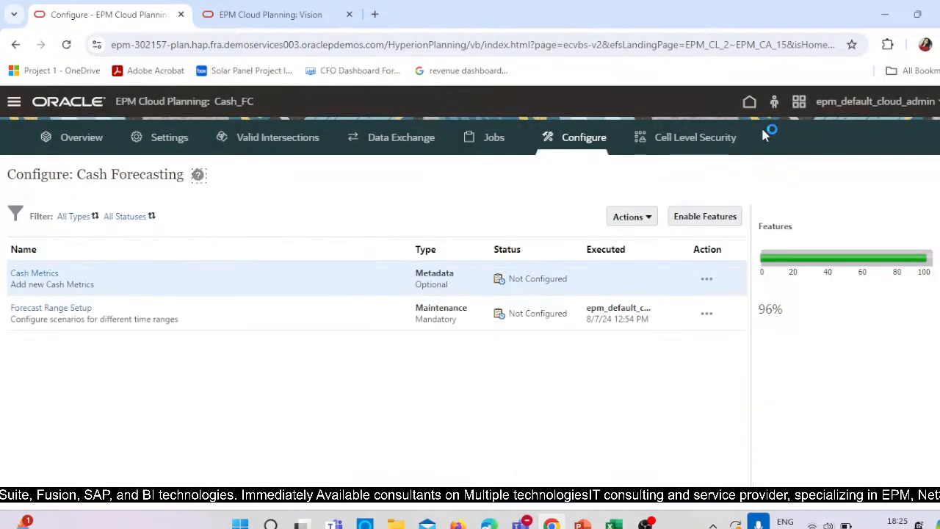
- Return to the application's home page and open the Dimensions editor
{"action": "left_click", "coordinate": [749, 101]}
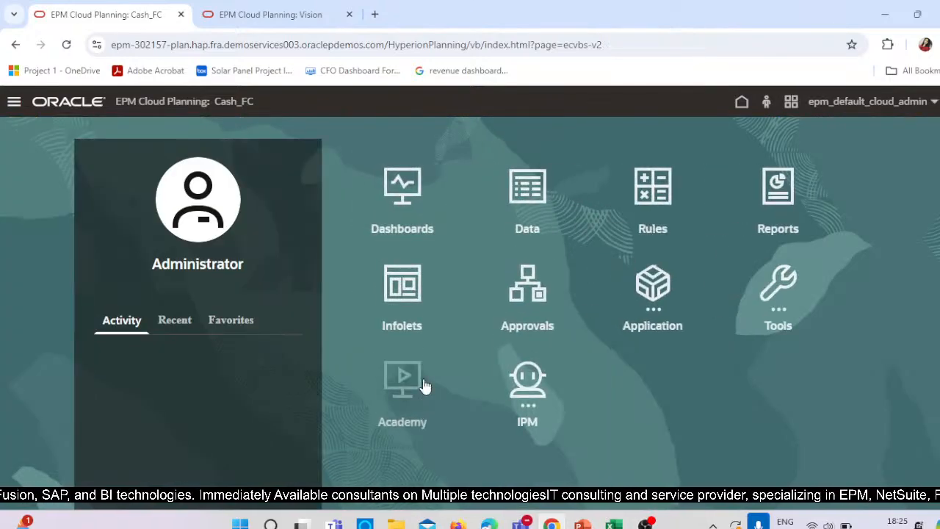
{"action": "left_click", "coordinate": [14, 103]}
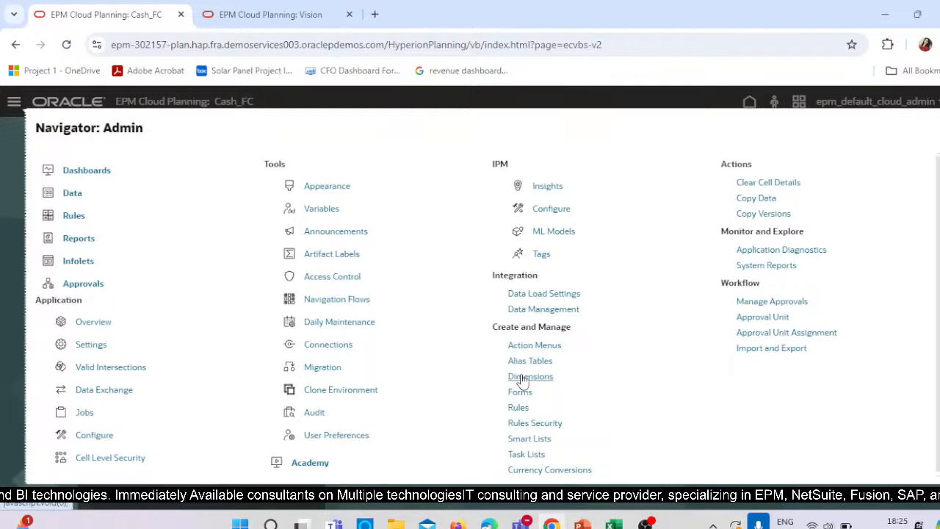
{"action": "left_click", "coordinate": [523, 376]}
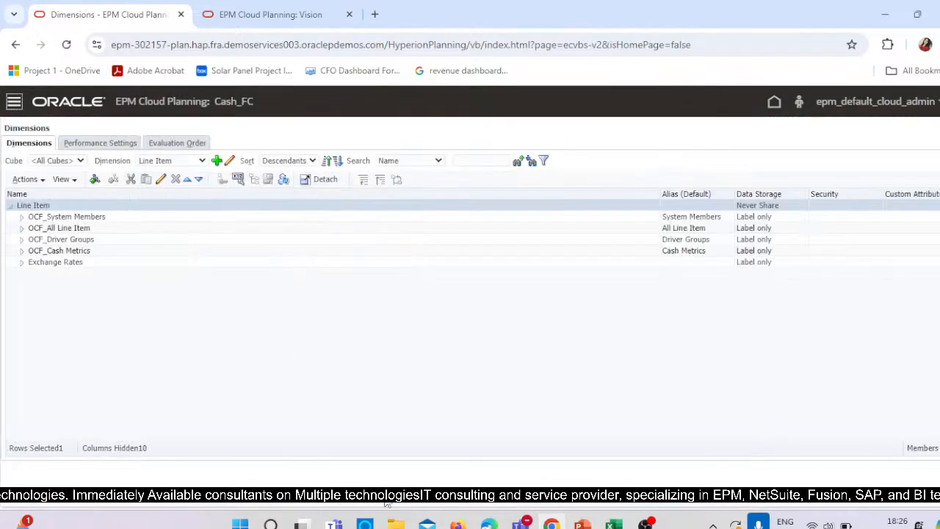
{"action": "mouse_move", "coordinate": [552, 522]}
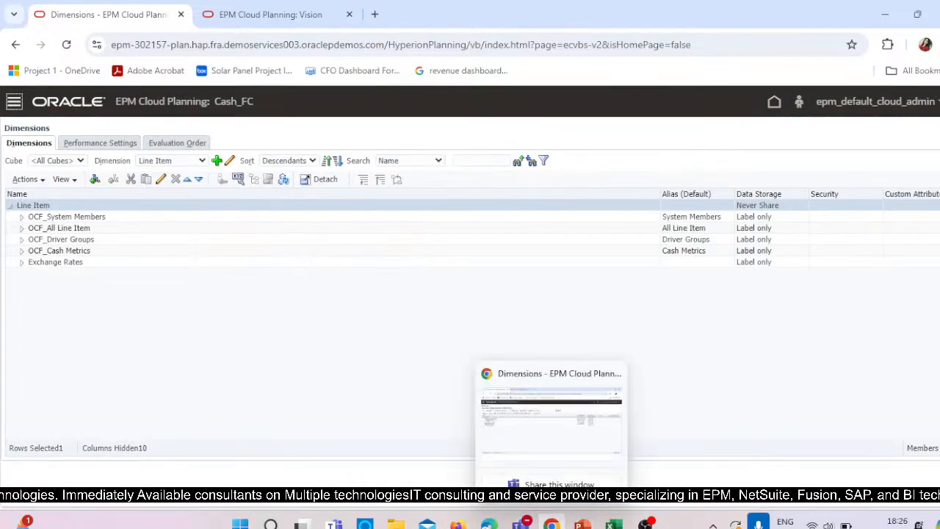
- Filter the Dimensions editor to the OEP_PCSH cube and look through its dimension list and the available cubes
{"action": "left_click", "coordinate": [78, 160]}
{"action": "left_click", "coordinate": [51, 212]}
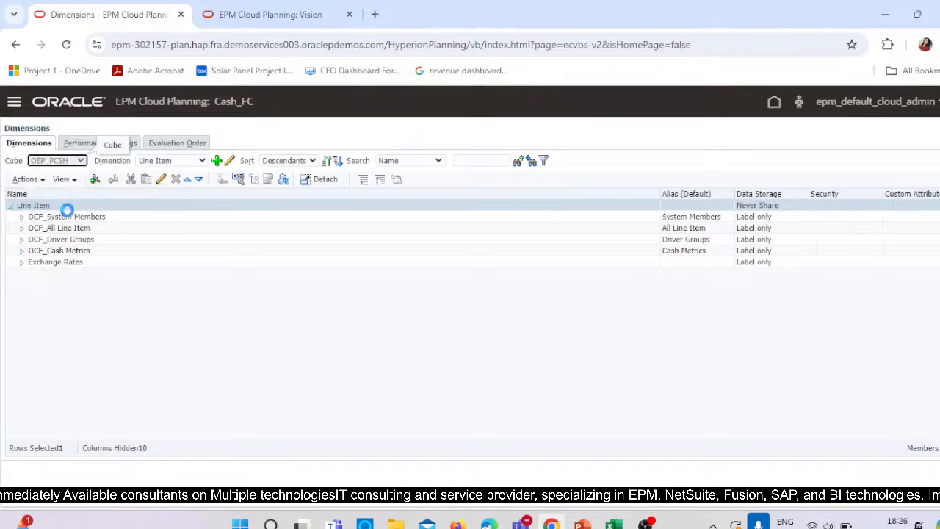
{"action": "left_click", "coordinate": [185, 164]}
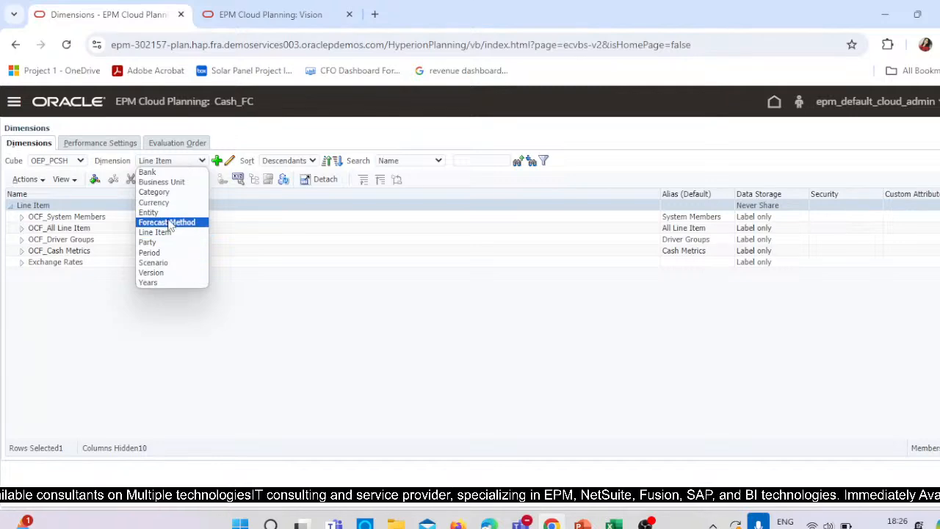
{"action": "left_click", "coordinate": [66, 160]}
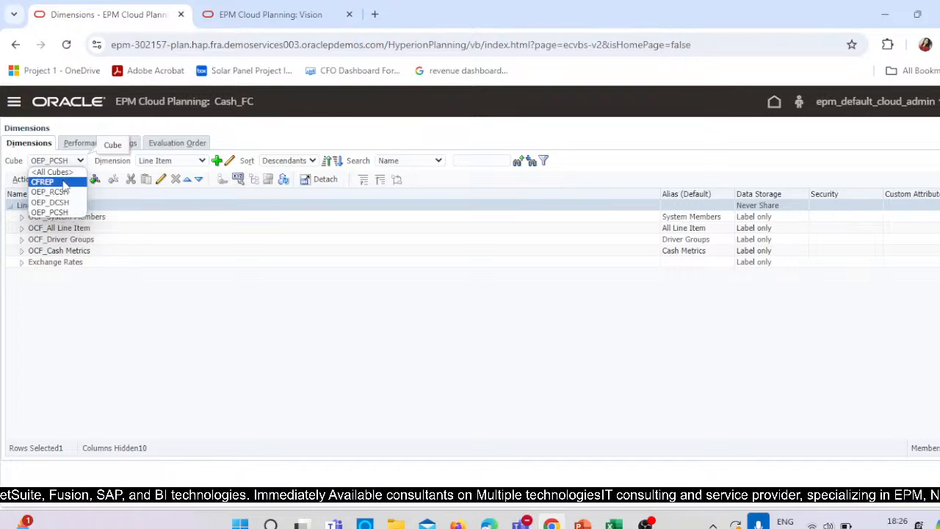
- Switch to the CASH FLOW PPT presentation in PowerPoint and review the slide describing the application's cubes
{"action": "left_click", "coordinate": [582, 524]}
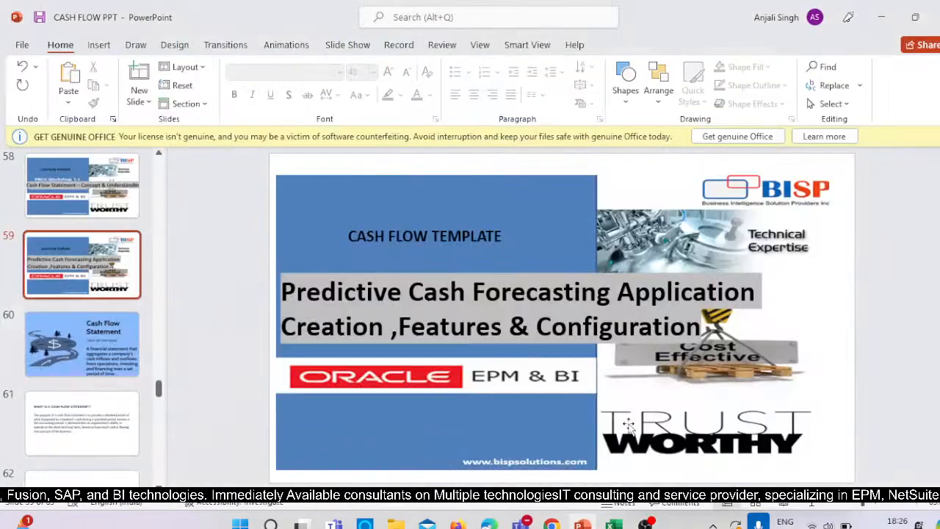
{"action": "left_click_drag", "start_coordinate": [939, 362], "coordinate": [939, 163]}
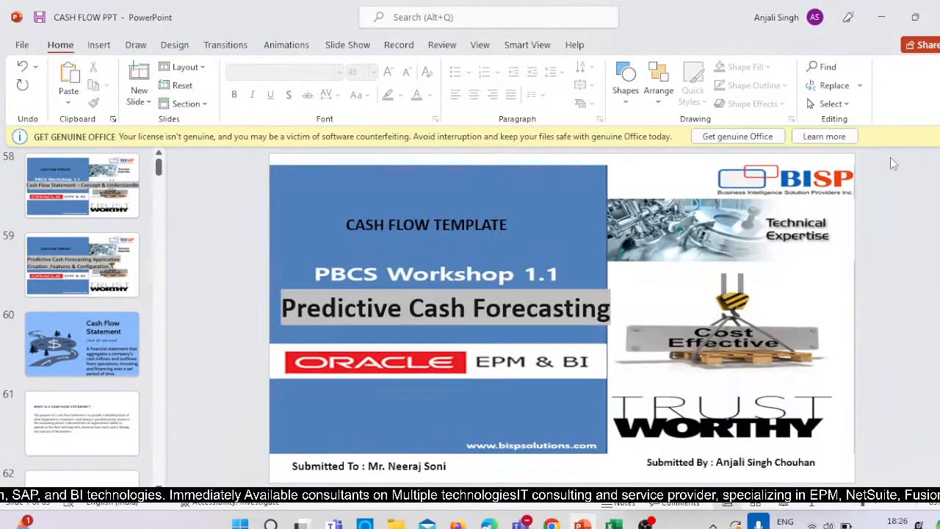
{"action": "scroll", "coordinate": [576, 336], "scroll_direction": "down", "scroll_amount": 1}
{"action": "scroll", "coordinate": [576, 336], "scroll_direction": "down", "scroll_amount": 2}
{"action": "scroll", "coordinate": [572, 337], "scroll_direction": "up", "scroll_amount": 1}
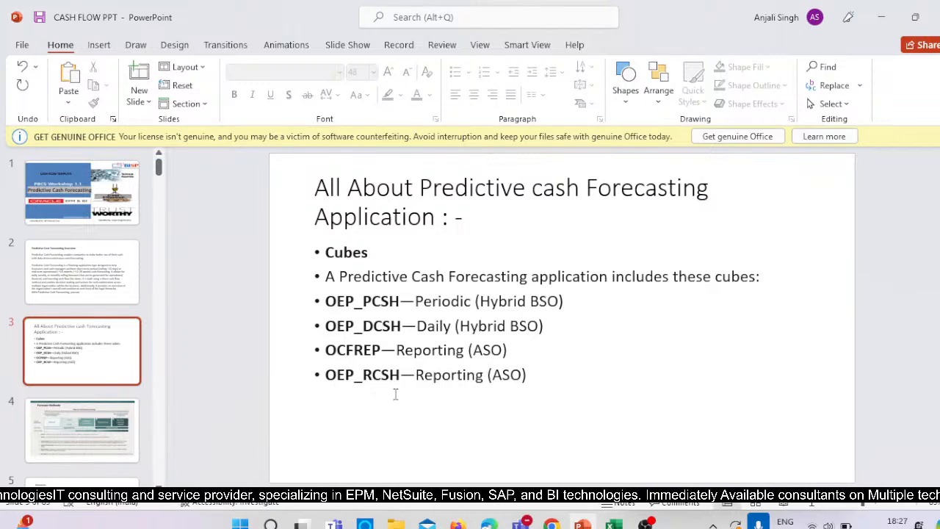
- Return to the browser's Dimensions editor and display the Forecast Method dimension of the OEP_PCSH cube
{"action": "key", "text": "alt+Tab"}
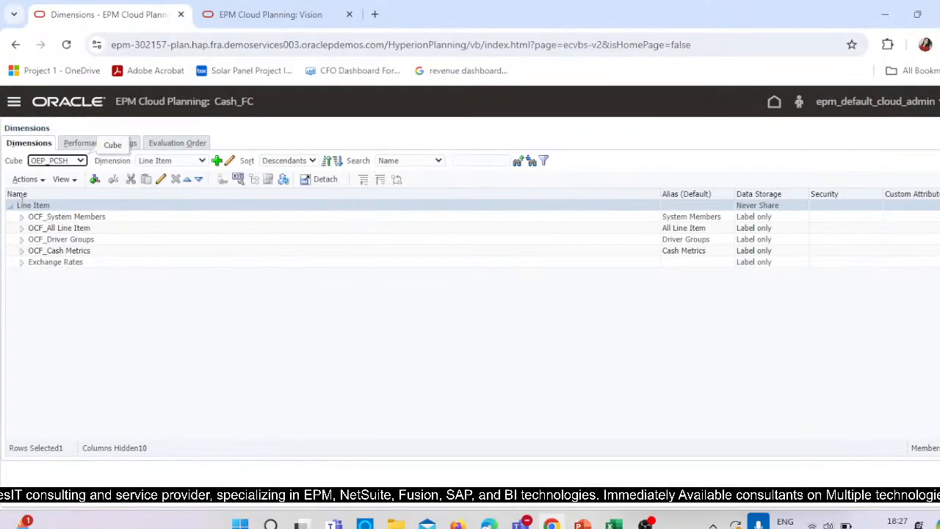
{"action": "left_click", "coordinate": [65, 164]}
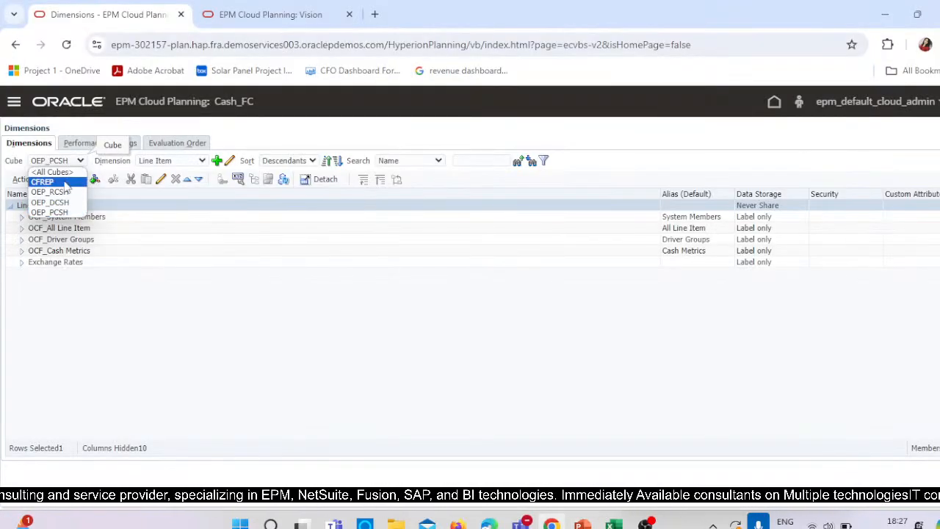
{"action": "left_click", "coordinate": [65, 212]}
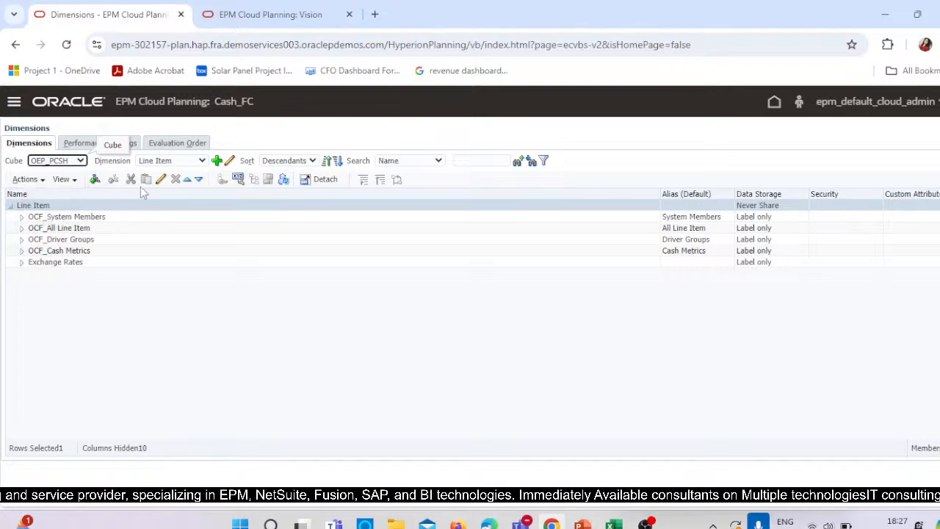
{"action": "left_click", "coordinate": [171, 161]}
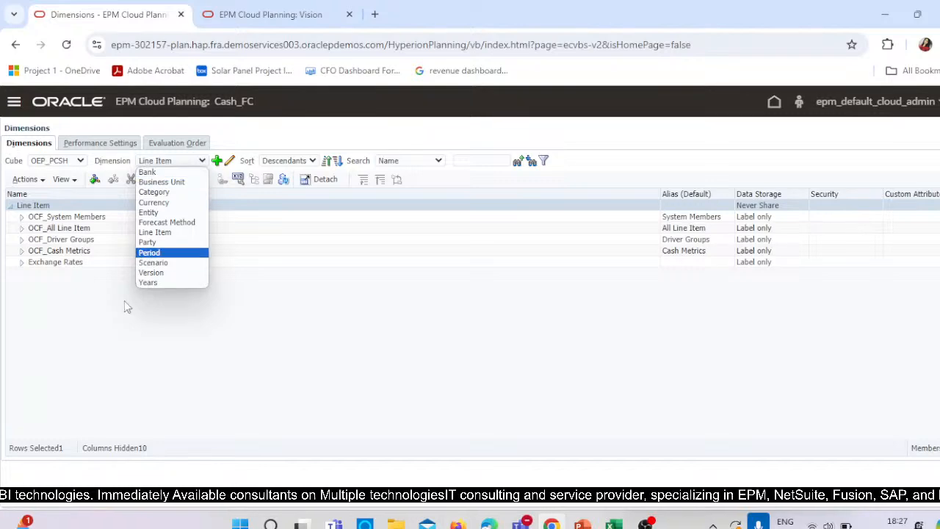
{"action": "left_click", "coordinate": [167, 224]}
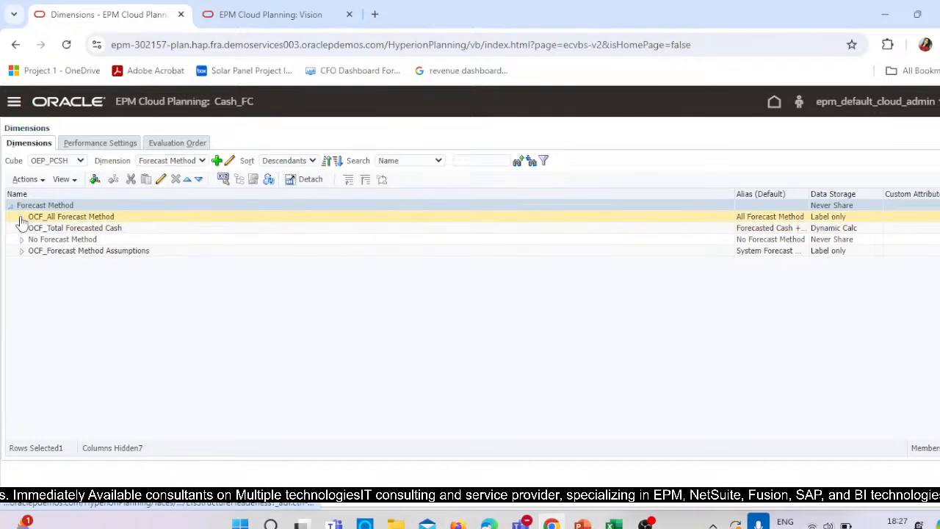
- Expand OCF_All Forecast Method, OCF_Driver and OCF_Total Cashflow to view the pay term members
{"action": "left_click", "coordinate": [21, 218]}
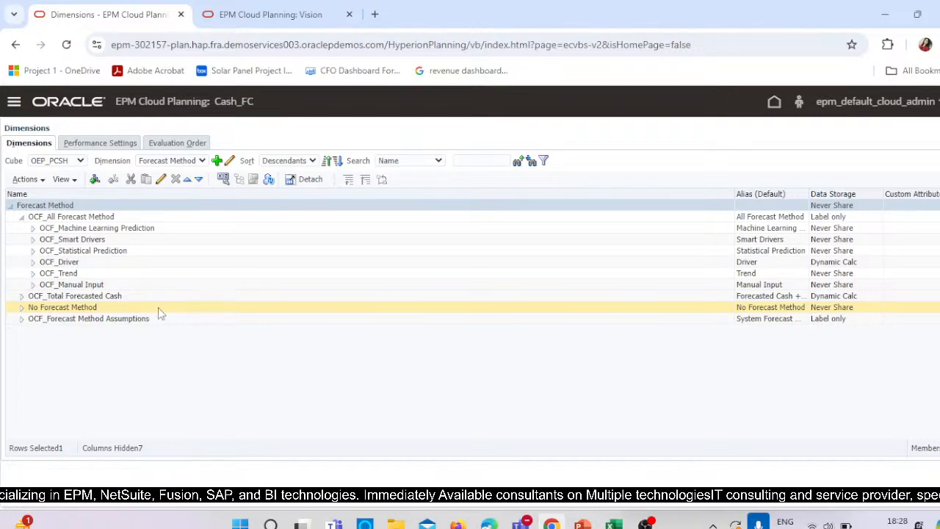
{"action": "left_click", "coordinate": [34, 263]}
{"action": "left_click", "coordinate": [33, 262]}
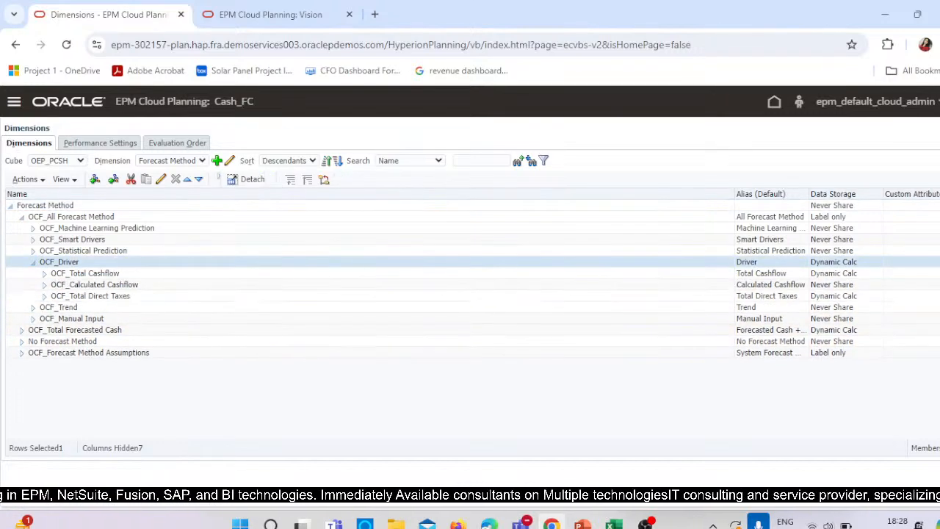
{"action": "left_click", "coordinate": [44, 273]}
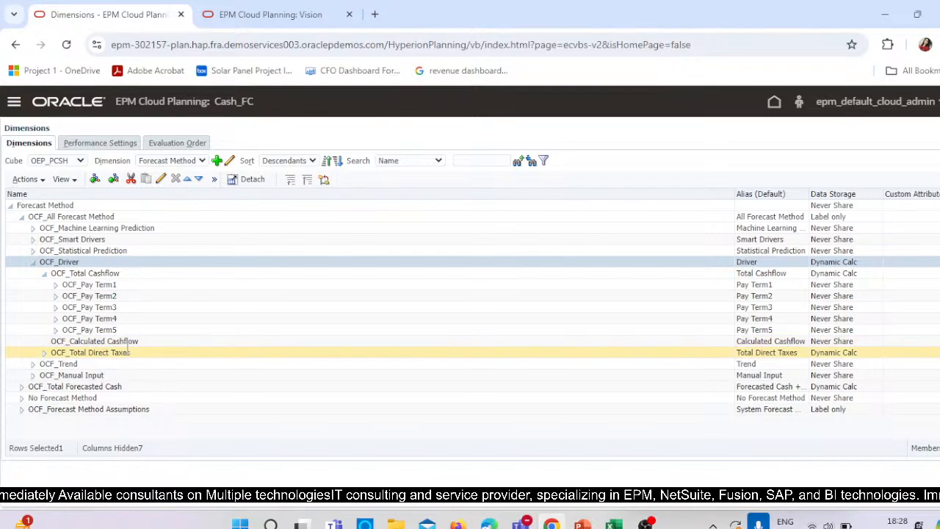
- Expand OCF_Total Direct Taxes and check whether its tax installment members have children
{"action": "left_click", "coordinate": [45, 353]}
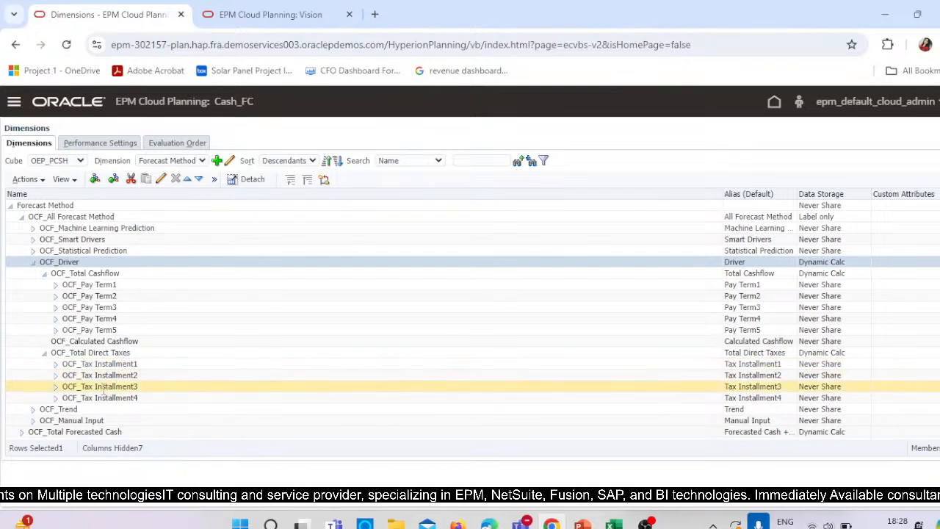
{"action": "left_click", "coordinate": [52, 376]}
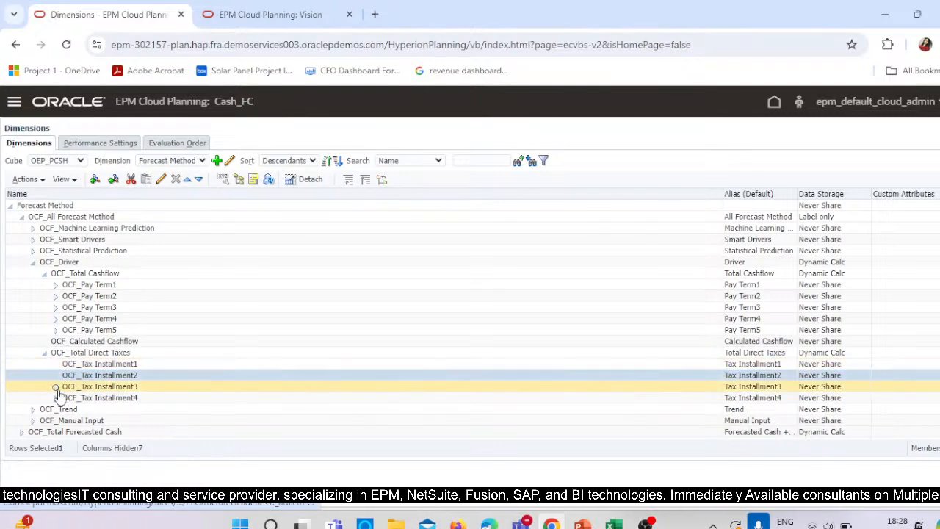
{"action": "left_click", "coordinate": [56, 396]}
{"action": "scroll", "coordinate": [135, 396], "scroll_direction": "down", "scroll_amount": 1}
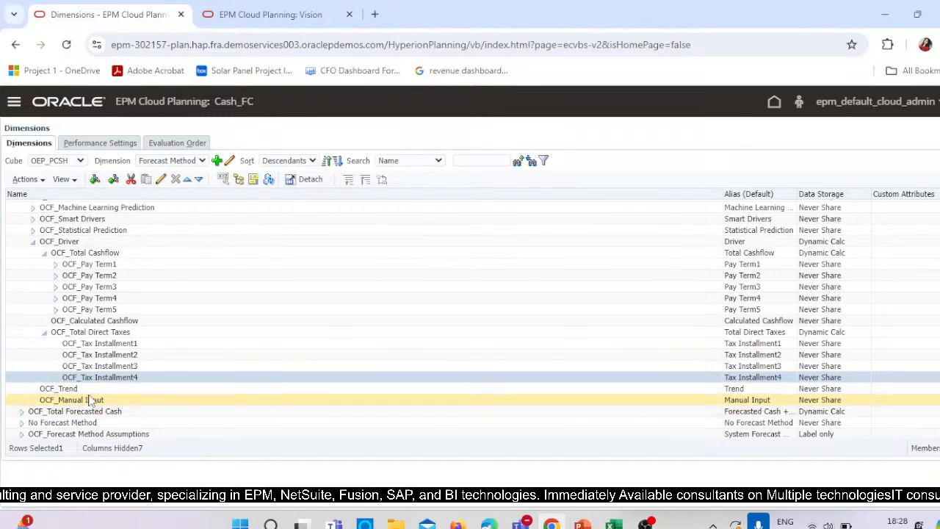
- Expand OCF_Total Forecasted Cash and, under OCF_Forecast Method Assumptions, examine the members of OCF_Recurring Assumptions
{"action": "left_click", "coordinate": [21, 411]}
{"action": "scroll", "coordinate": [204, 401], "scroll_direction": "down", "scroll_amount": 1}
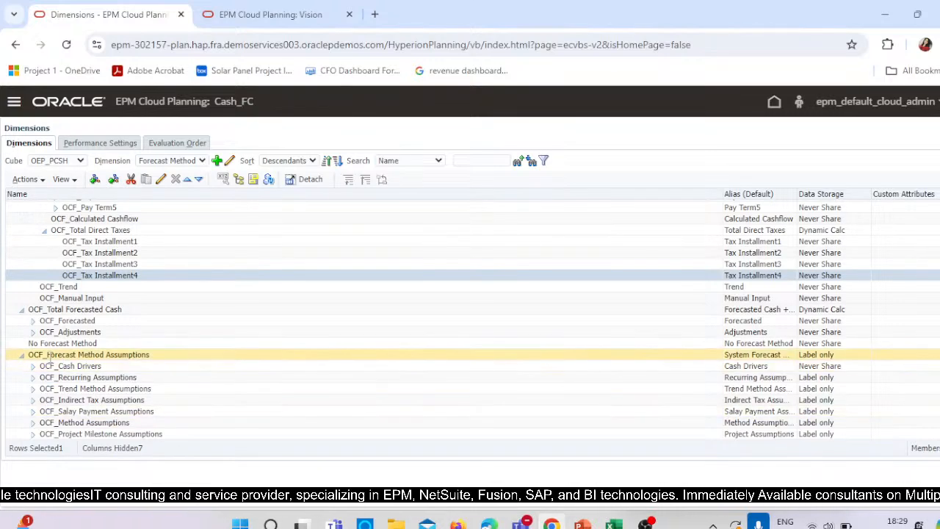
{"action": "left_click", "coordinate": [33, 377]}
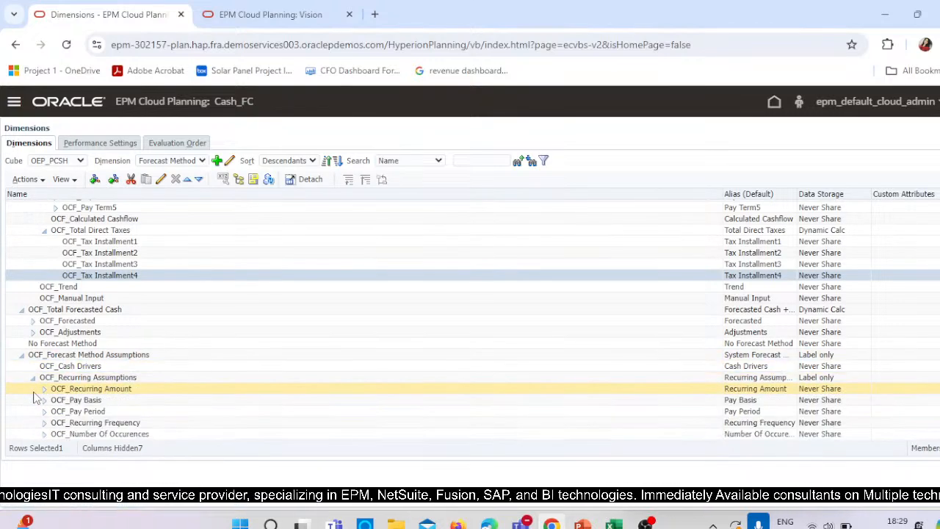
{"action": "scroll", "coordinate": [188, 410], "scroll_direction": "down", "scroll_amount": 1}
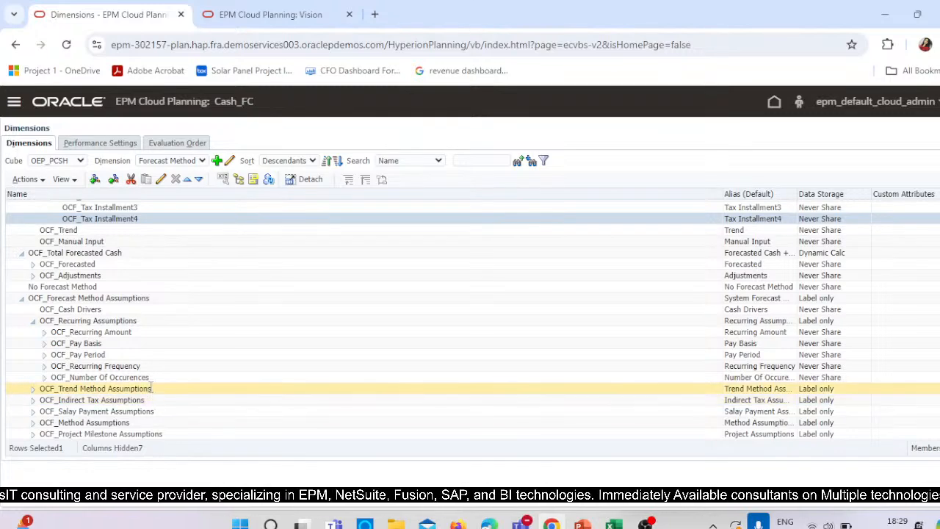
{"action": "left_click", "coordinate": [47, 332]}
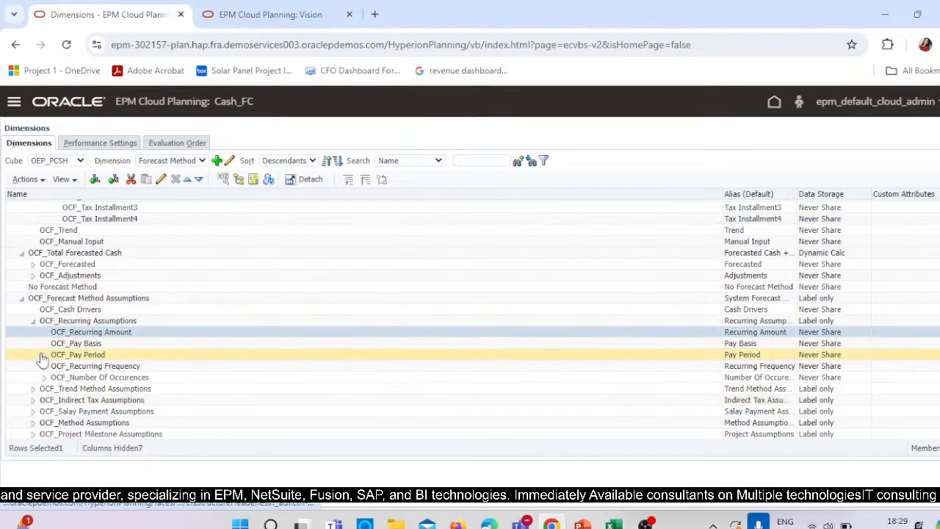
{"action": "left_click", "coordinate": [49, 354]}
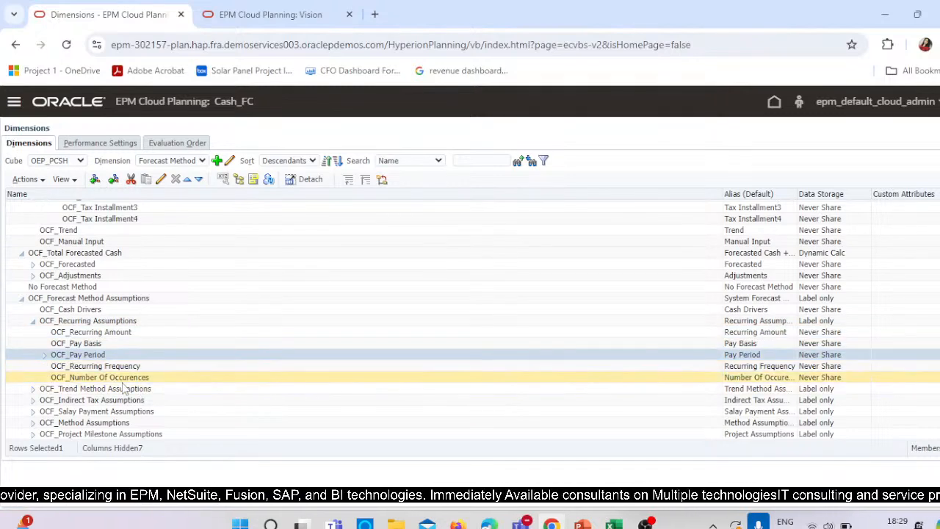
- Expand OCF_Trend Method Assumptions and OCF_Indirect Tax Assumptions to view their members
{"action": "left_click", "coordinate": [33, 388]}
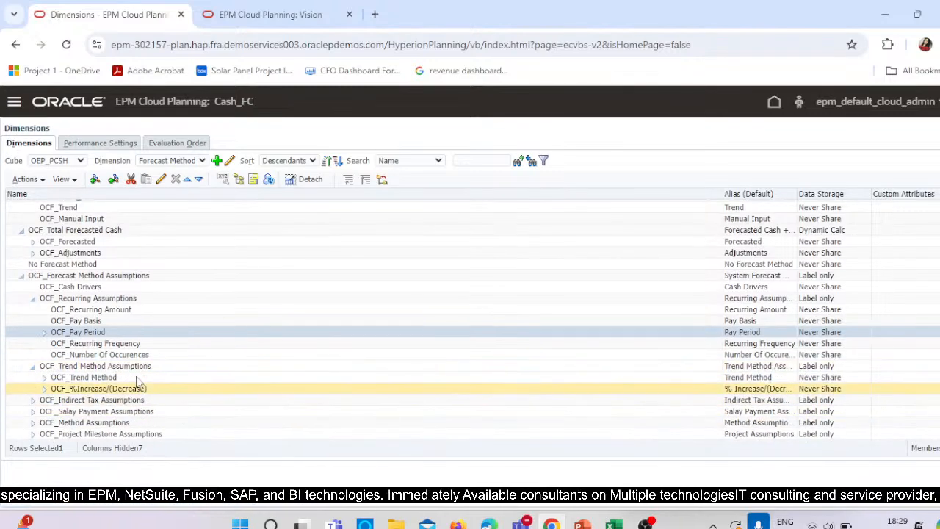
{"action": "left_click", "coordinate": [45, 390]}
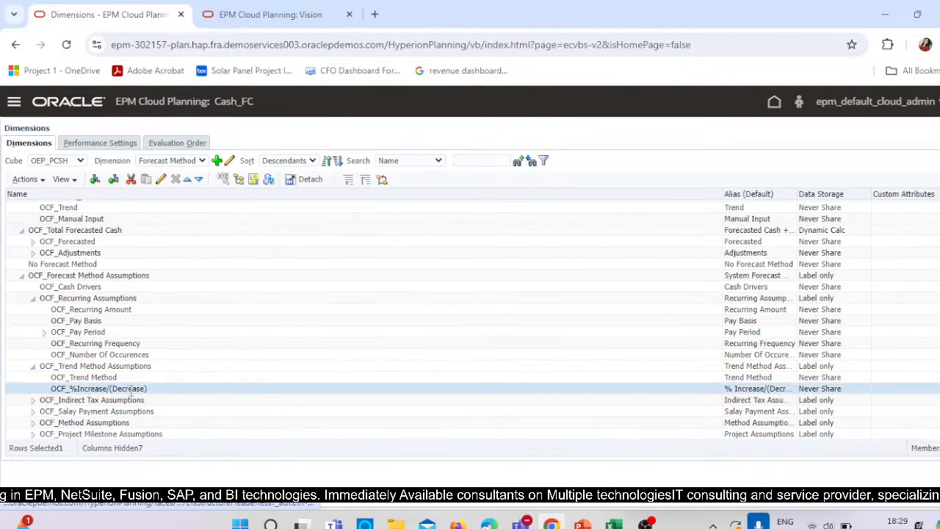
{"action": "left_click", "coordinate": [33, 400]}
{"action": "scroll", "coordinate": [114, 437], "scroll_direction": "down", "scroll_amount": 1}
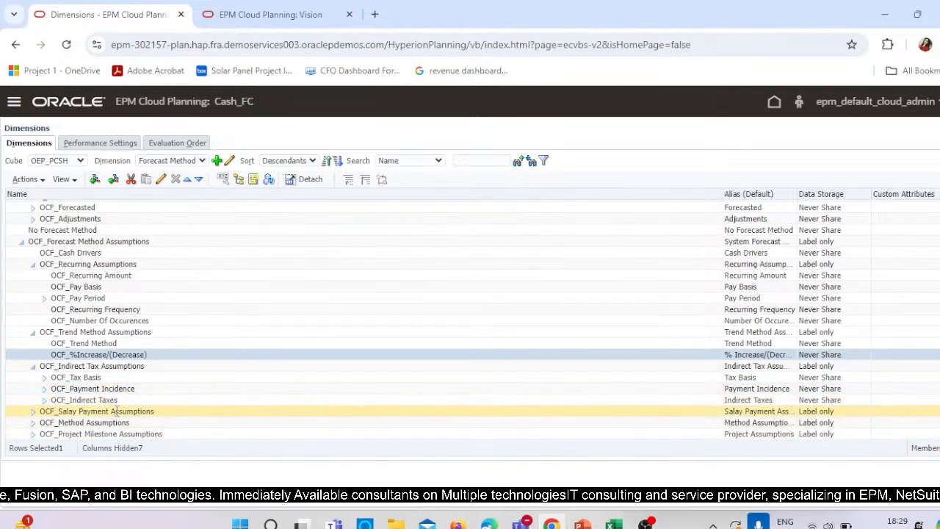
- Expand OCF_Salay Payment Assumptions and check its periodic salary basis, salary incidence and annual payment members
{"action": "left_click", "coordinate": [33, 411]}
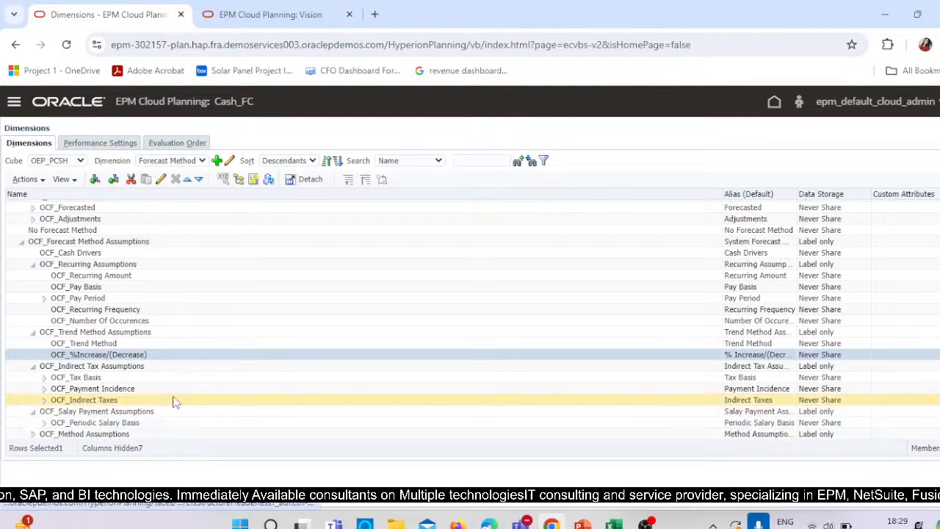
{"action": "scroll", "coordinate": [66, 411], "scroll_direction": "down", "scroll_amount": 1}
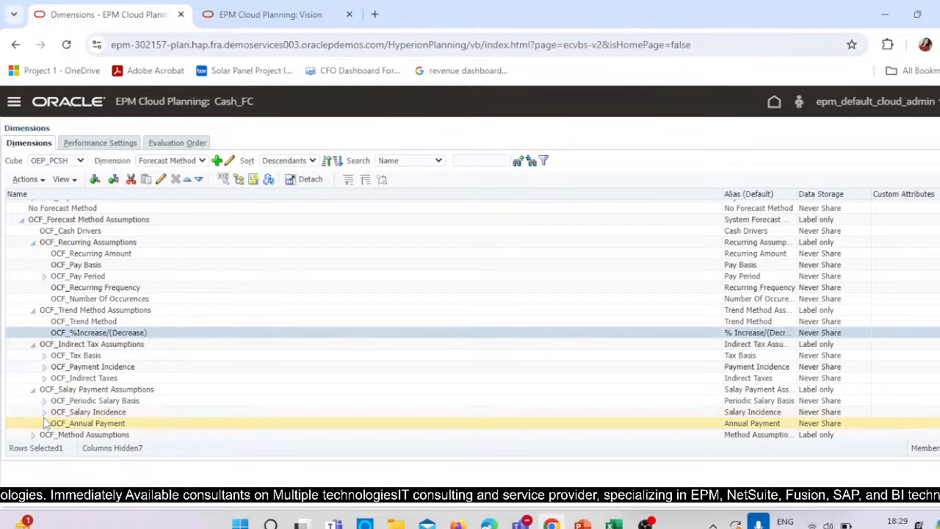
{"action": "scroll", "coordinate": [74, 415], "scroll_direction": "down", "scroll_amount": 1}
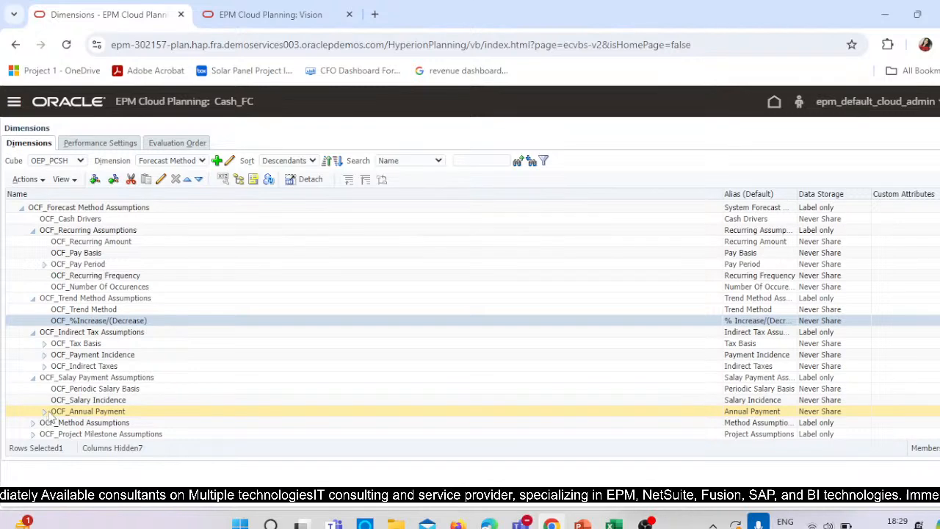
{"action": "left_click", "coordinate": [45, 412]}
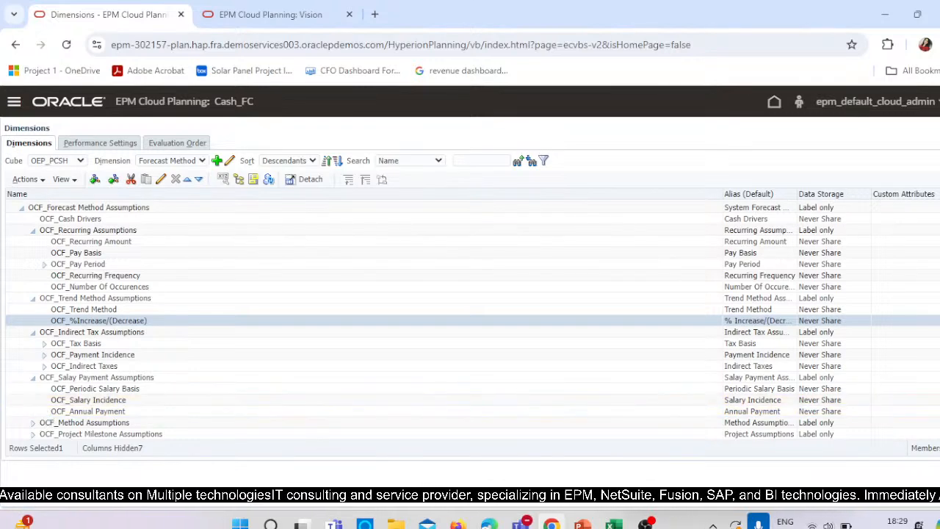
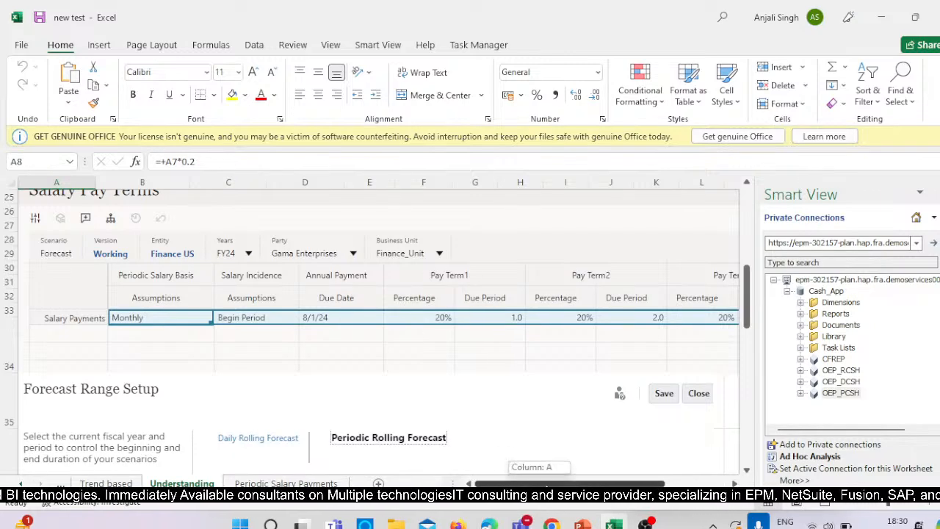
- Examine the Salary Pay Terms form and the Forecast Range Setup on the Understanding sheet of the new test workbook in Excel
{"action": "left_click_drag", "start_coordinate": [551, 483], "coordinate": [520, 505]}
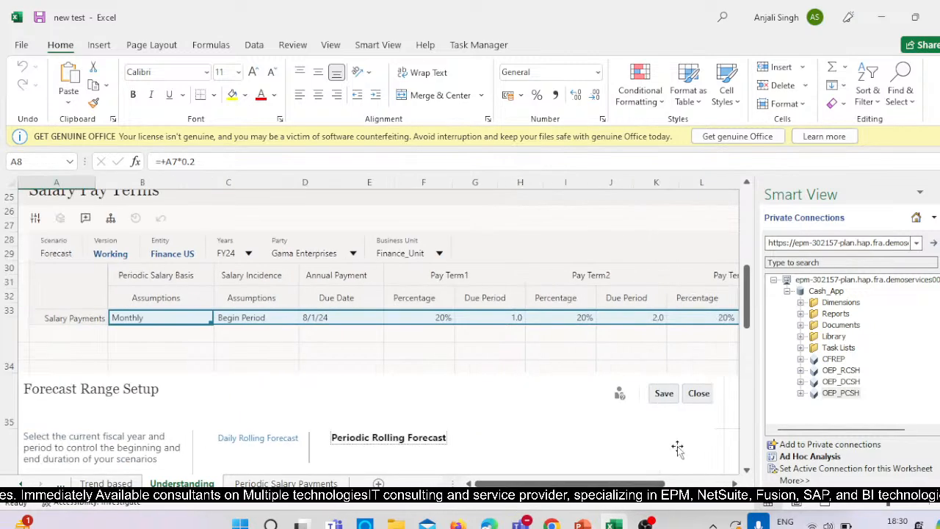
{"action": "scroll", "coordinate": [271, 390], "scroll_direction": "down", "scroll_amount": 2}
{"action": "scroll", "coordinate": [351, 397], "scroll_direction": "up", "scroll_amount": 2}
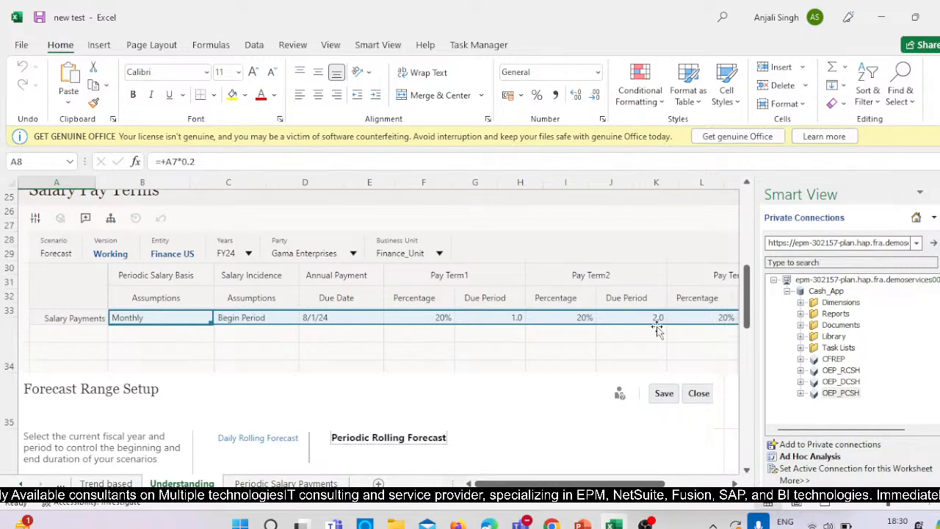
{"action": "scroll", "coordinate": [507, 368], "scroll_direction": "down", "scroll_amount": 1}
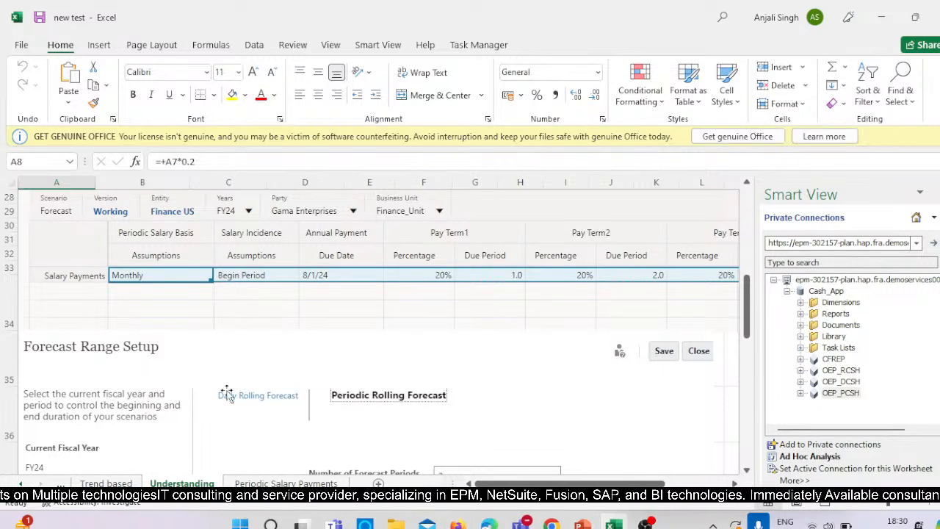
{"action": "scroll", "coordinate": [227, 394], "scroll_direction": "down", "scroll_amount": 1}
{"action": "scroll", "coordinate": [334, 402], "scroll_direction": "down", "scroll_amount": 1}
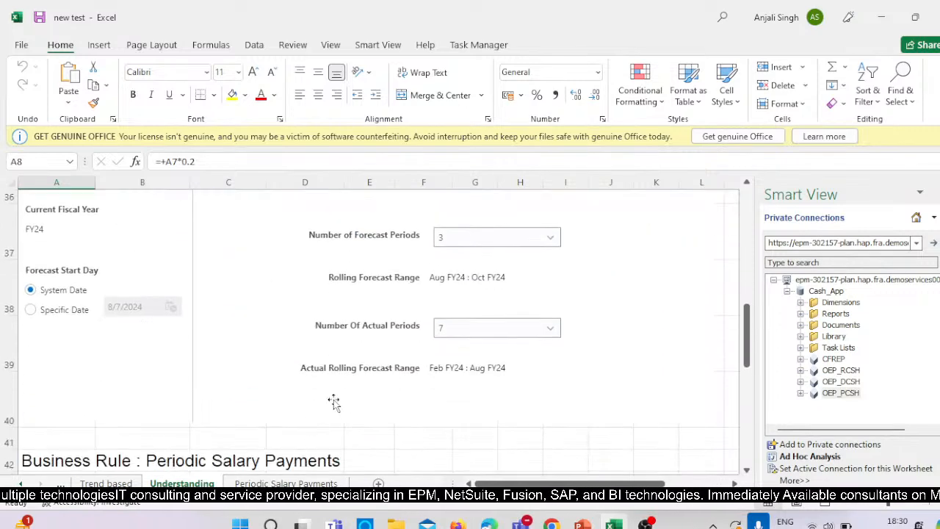
{"action": "scroll", "coordinate": [352, 381], "scroll_direction": "down", "scroll_amount": 1}
{"action": "scroll", "coordinate": [420, 415], "scroll_direction": "up", "scroll_amount": 3}
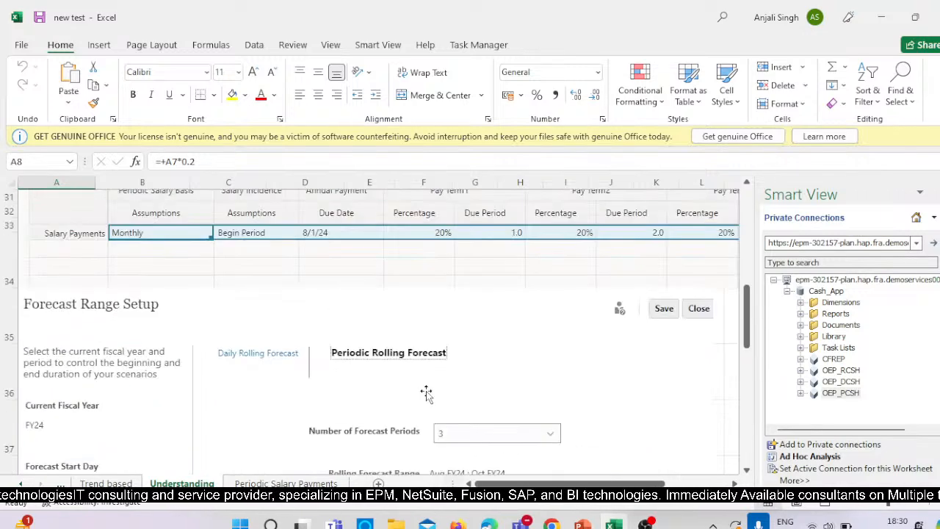
- Examine the Periodic Salary Payments rule prompts, the salary results form and the Set Forecast Method form on the Understanding sheet
{"action": "scroll", "coordinate": [386, 387], "scroll_direction": "down", "scroll_amount": 2}
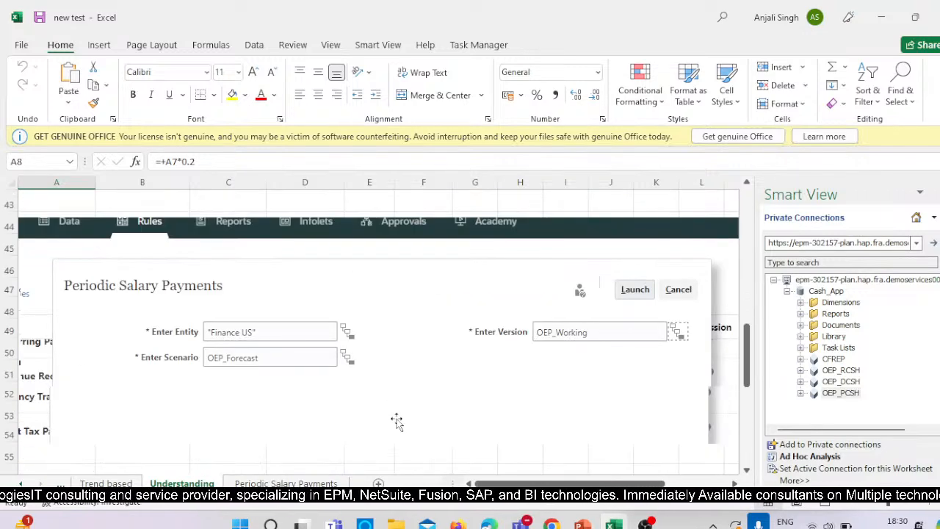
{"action": "scroll", "coordinate": [396, 421], "scroll_direction": "up", "scroll_amount": 1}
{"action": "scroll", "coordinate": [463, 414], "scroll_direction": "down", "scroll_amount": 1}
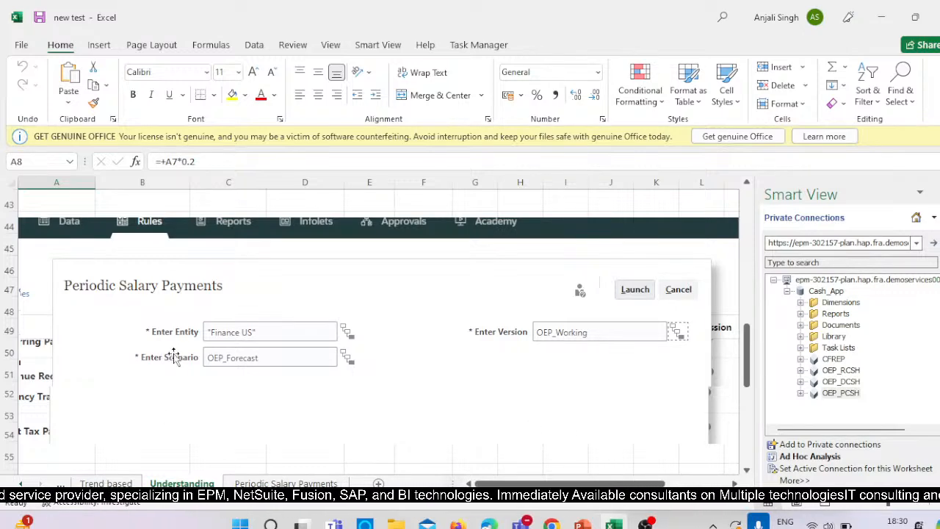
{"action": "scroll", "coordinate": [411, 408], "scroll_direction": "down", "scroll_amount": 1}
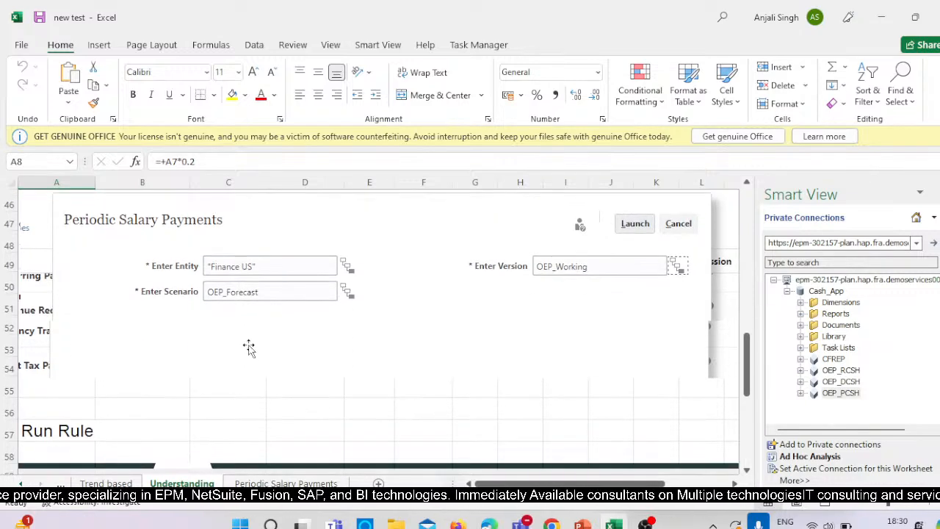
{"action": "scroll", "coordinate": [403, 364], "scroll_direction": "down", "scroll_amount": 13}
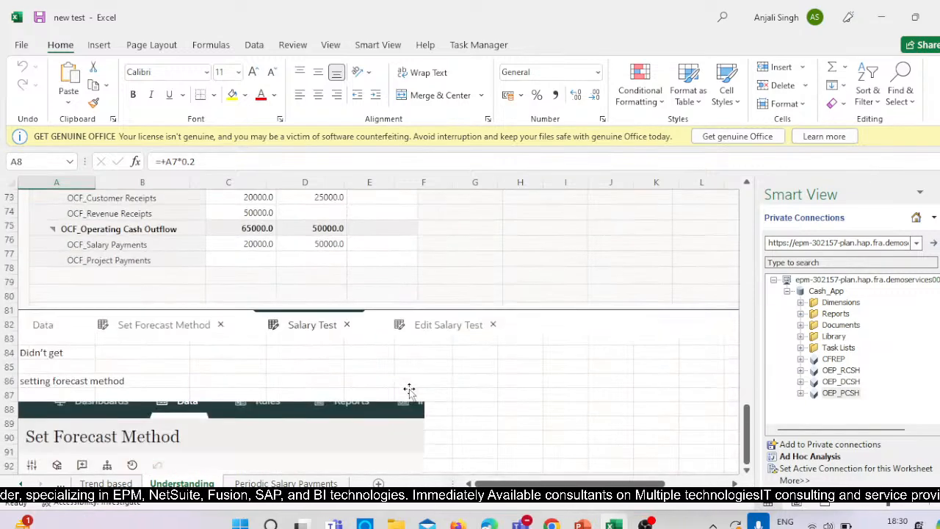
{"action": "scroll", "coordinate": [410, 396], "scroll_direction": "down", "scroll_amount": 9}
{"action": "scroll", "coordinate": [621, 423], "scroll_direction": "up", "scroll_amount": 16}
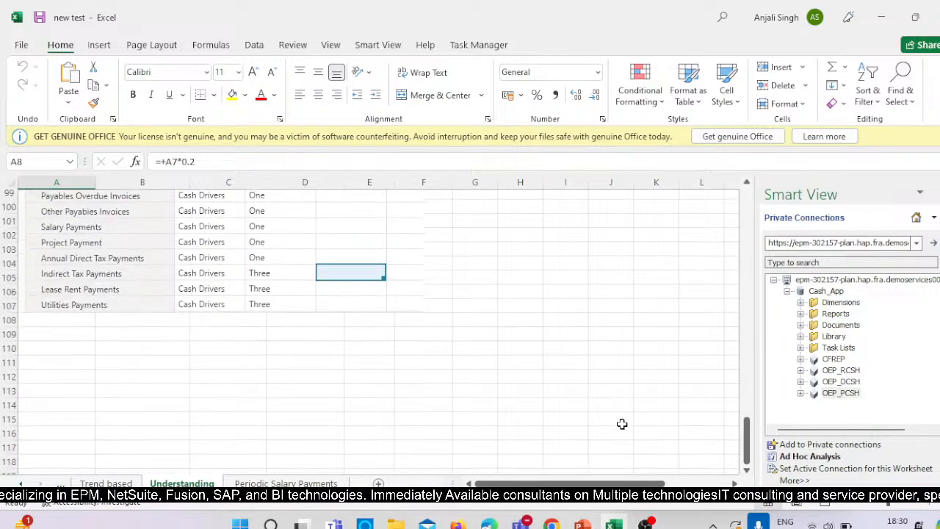
{"action": "scroll", "coordinate": [621, 424], "scroll_direction": "up", "scroll_amount": 17}
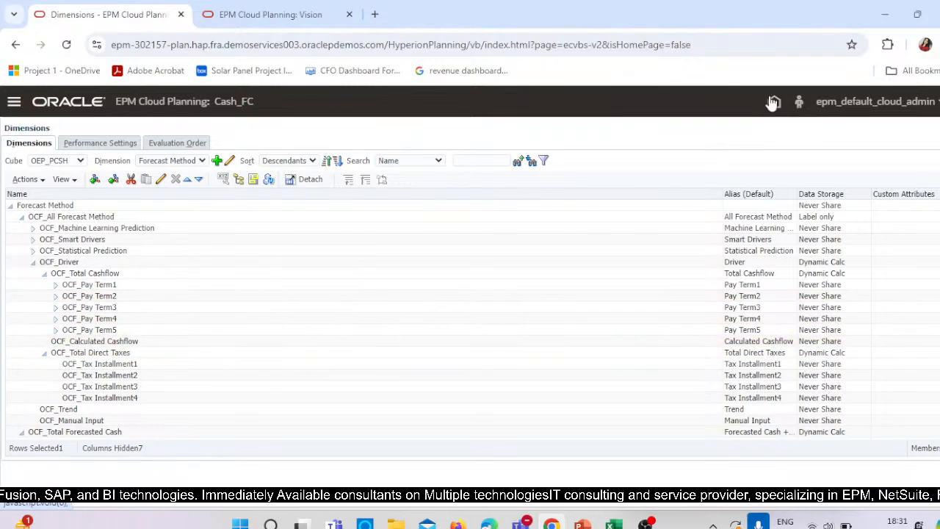
- Switch to the Cash_FC application in the browser and start creating a metadata import from its dimension overview
{"action": "left_click", "coordinate": [773, 102]}
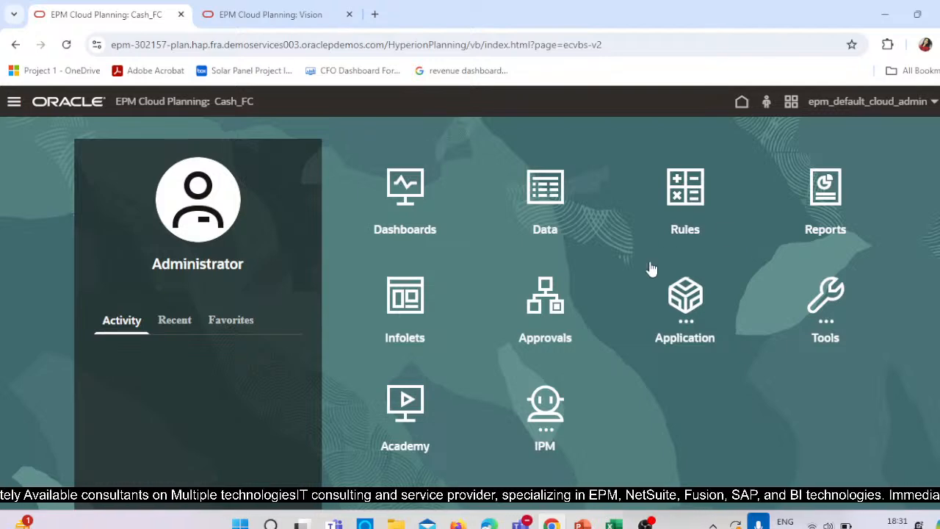
{"action": "left_click", "coordinate": [686, 309]}
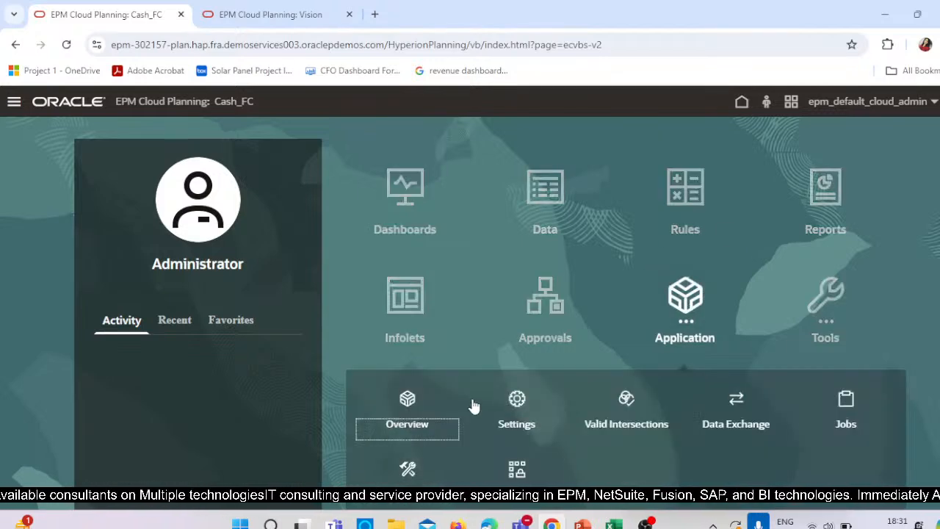
{"action": "left_click", "coordinate": [423, 429]}
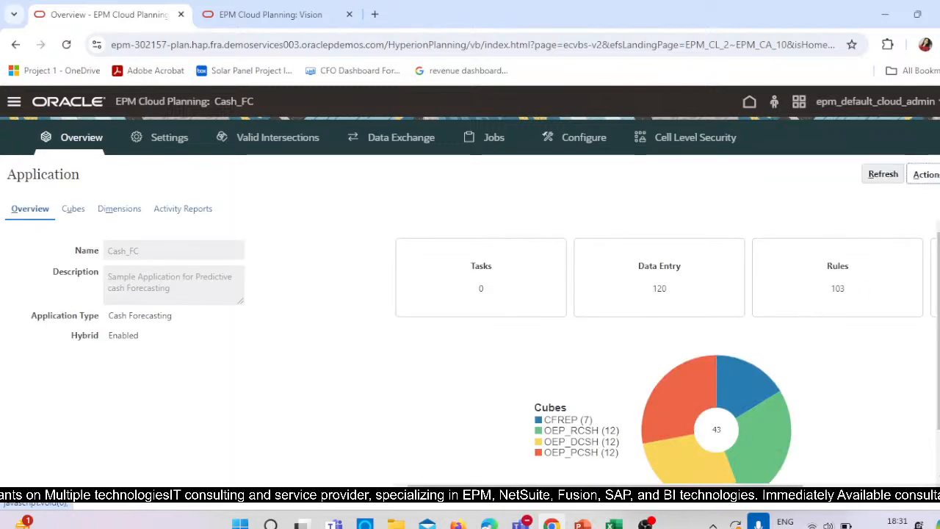
{"action": "left_click", "coordinate": [116, 210]}
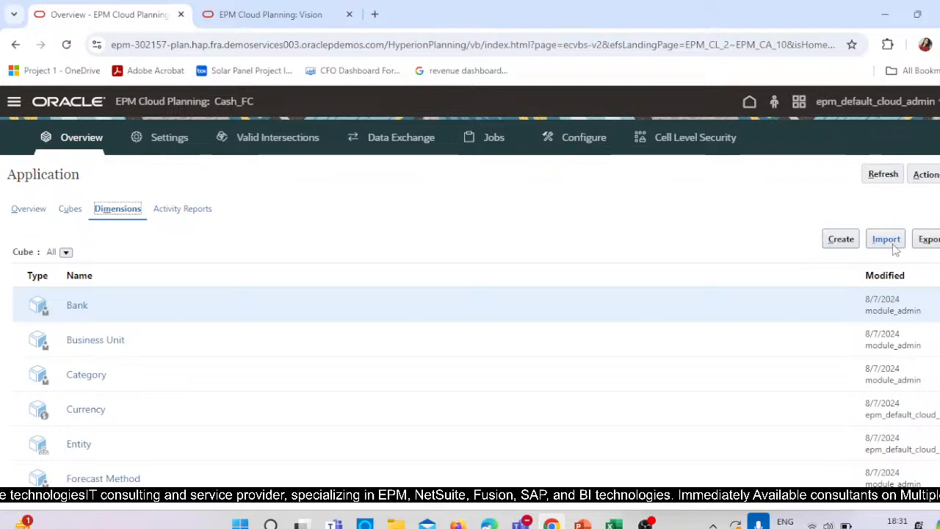
{"action": "left_click", "coordinate": [894, 247]}
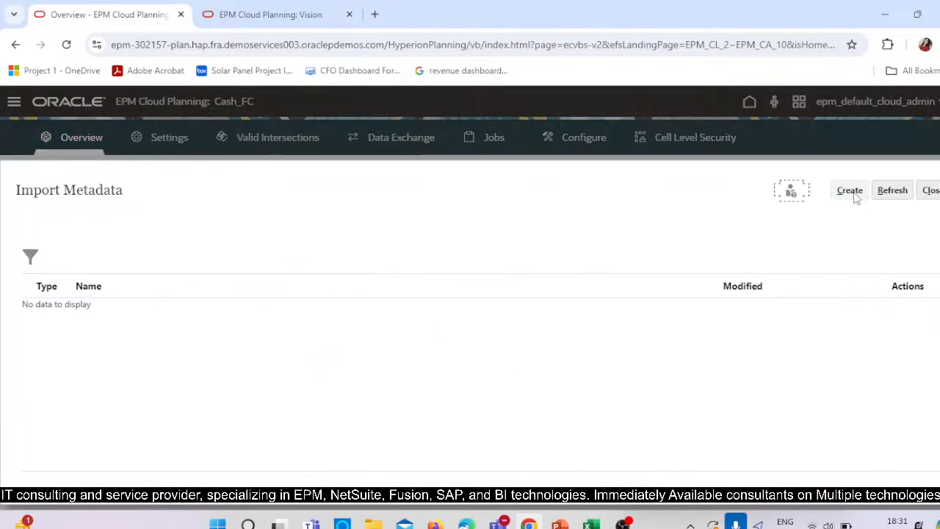
{"action": "left_click", "coordinate": [851, 192]}
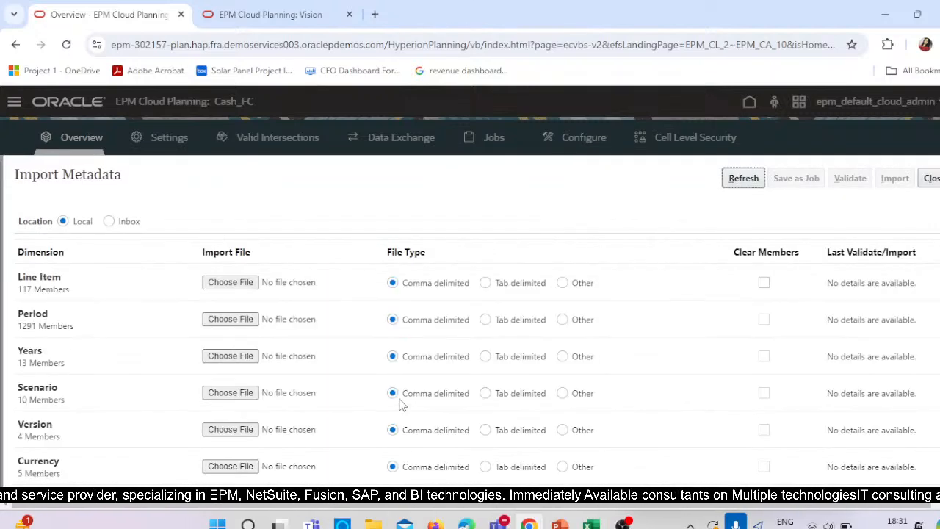
- Choose the Bank_Metadata file from the Cash Flow Metadata Files folder as the import file for the Bank dimension
{"action": "scroll", "coordinate": [156, 424], "scroll_direction": "down", "scroll_amount": 5}
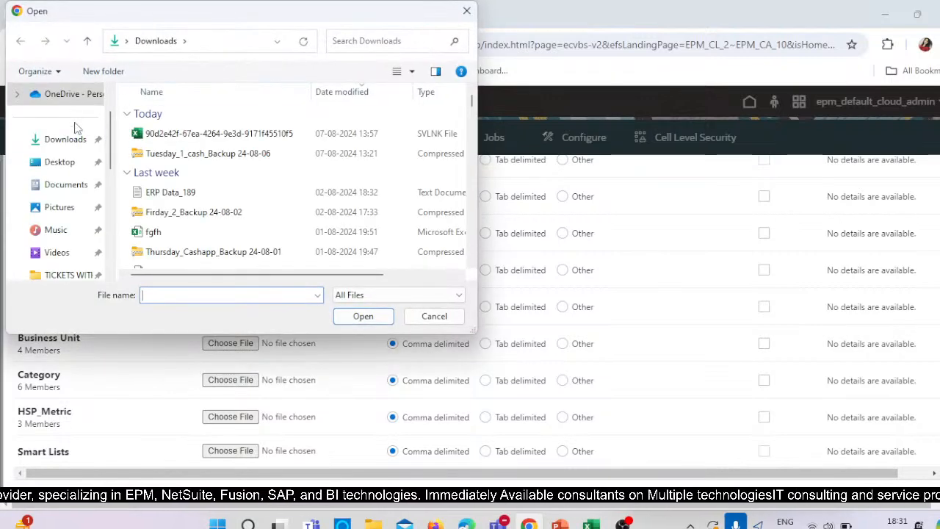
{"action": "scroll", "coordinate": [44, 209], "scroll_direction": "down", "scroll_amount": 3}
{"action": "left_click", "coordinate": [64, 162]}
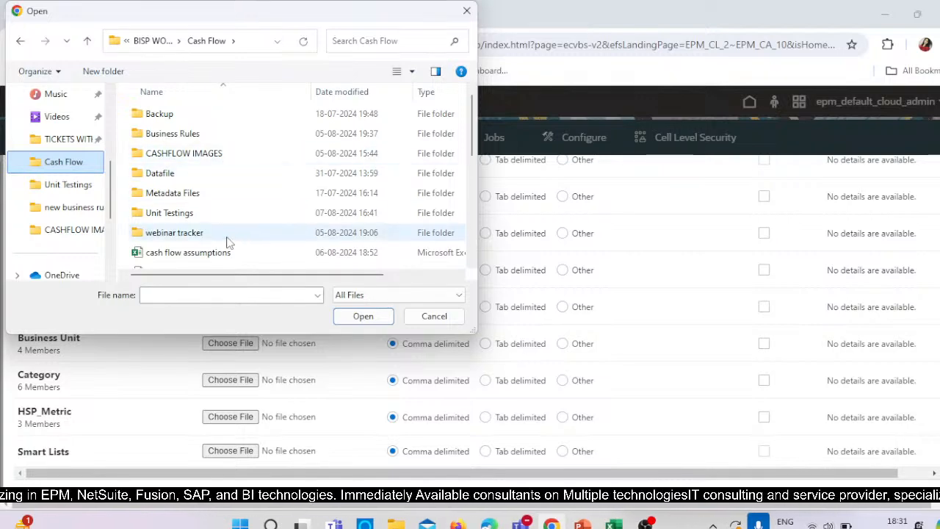
{"action": "scroll", "coordinate": [226, 243], "scroll_direction": "down", "scroll_amount": 1}
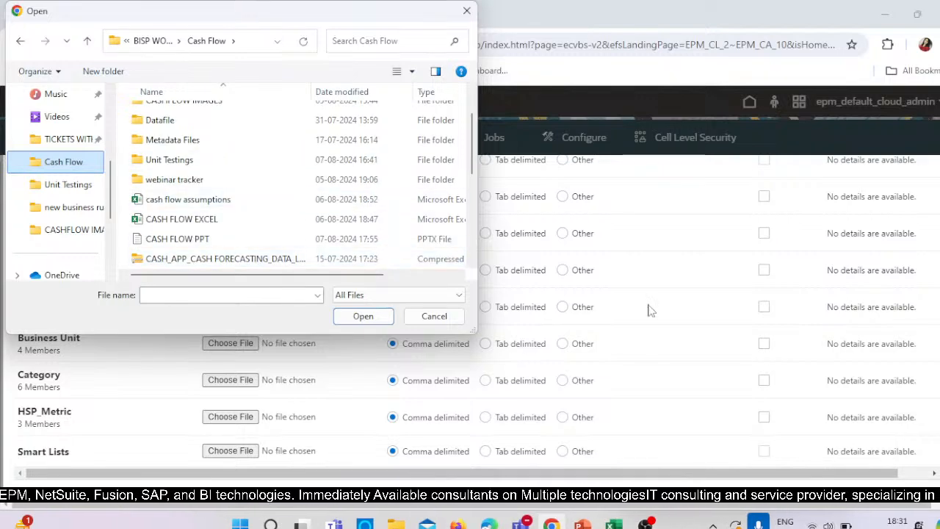
{"action": "scroll", "coordinate": [240, 216], "scroll_direction": "up", "scroll_amount": 1}
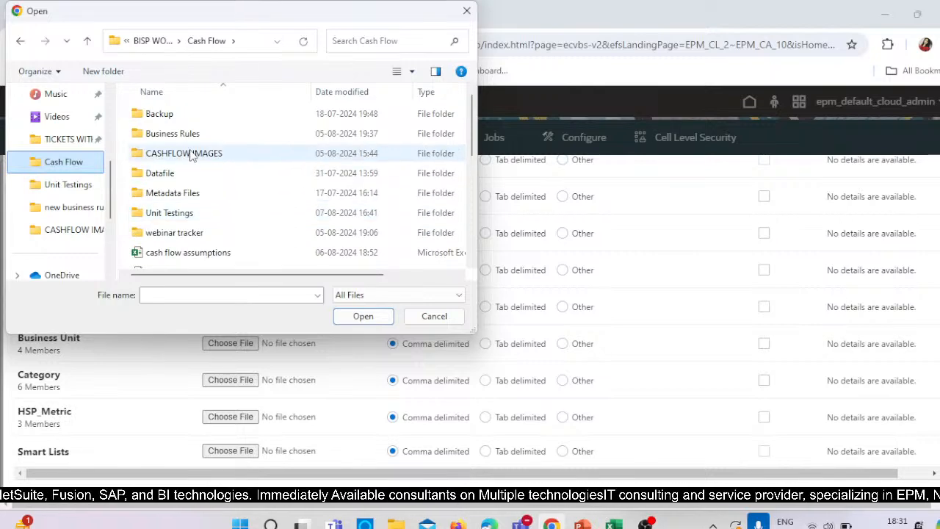
{"action": "scroll", "coordinate": [273, 241], "scroll_direction": "down", "scroll_amount": 3}
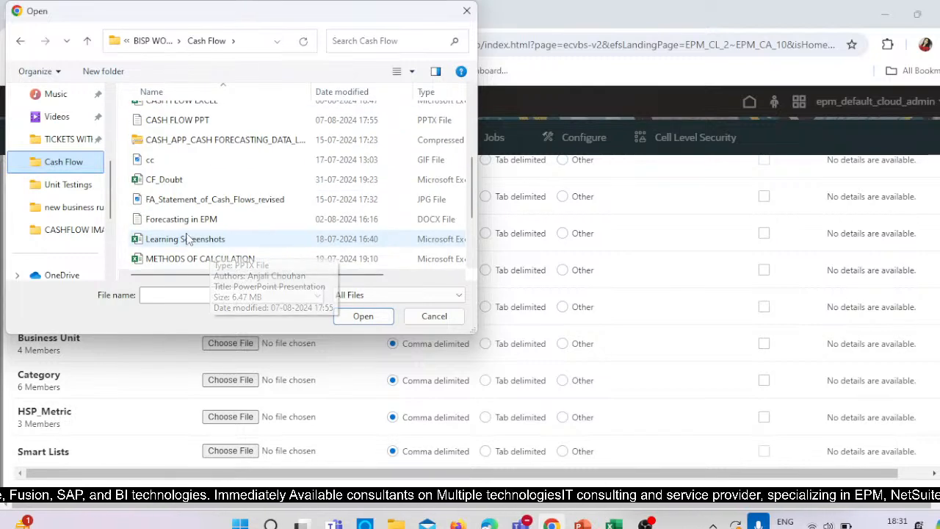
{"action": "scroll", "coordinate": [228, 215], "scroll_direction": "up", "scroll_amount": 1}
{"action": "scroll", "coordinate": [162, 200], "scroll_direction": "down", "scroll_amount": 2}
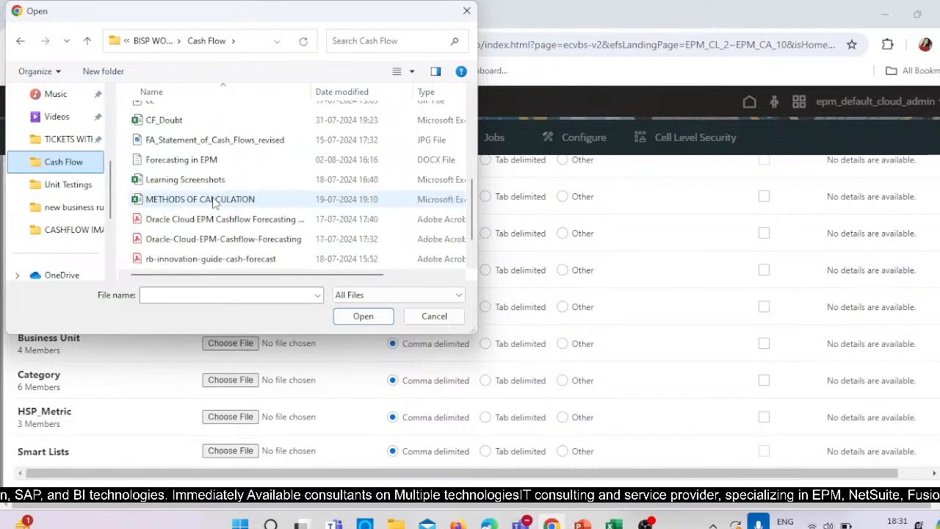
{"action": "scroll", "coordinate": [206, 212], "scroll_direction": "up", "scroll_amount": 4}
{"action": "double_click", "coordinate": [176, 192]}
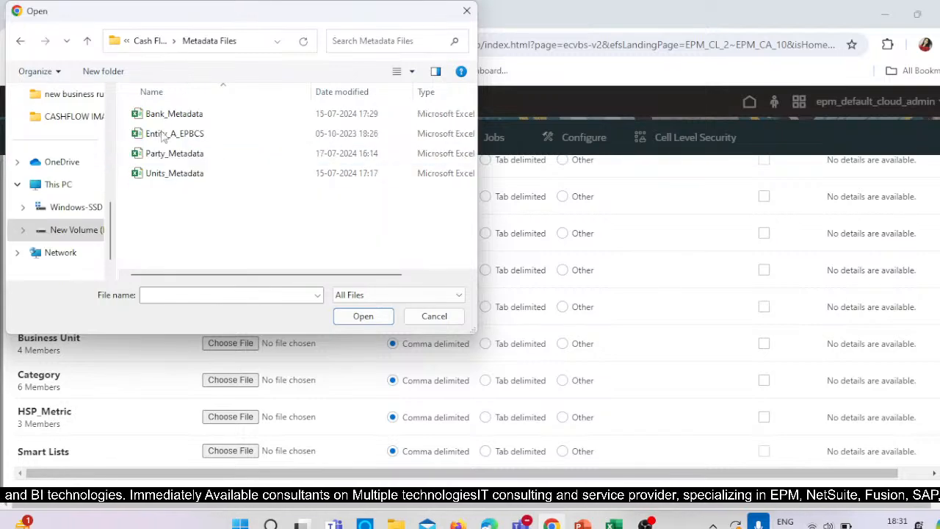
{"action": "left_click", "coordinate": [176, 114]}
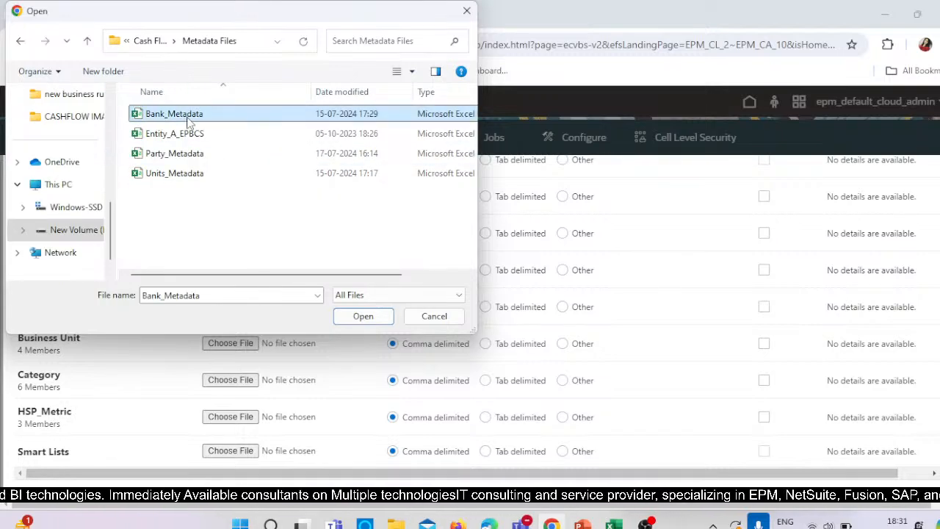
{"action": "left_click", "coordinate": [360, 318]}
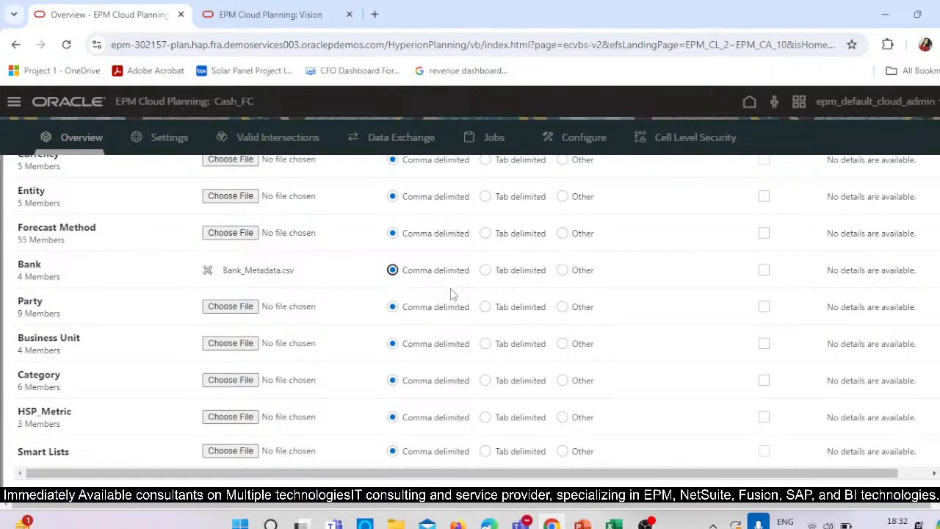
- Validate the selected Bank metadata file and submit its metadata import job
{"action": "scroll", "coordinate": [774, 334], "scroll_direction": "up", "scroll_amount": 5}
{"action": "left_click", "coordinate": [849, 179]}
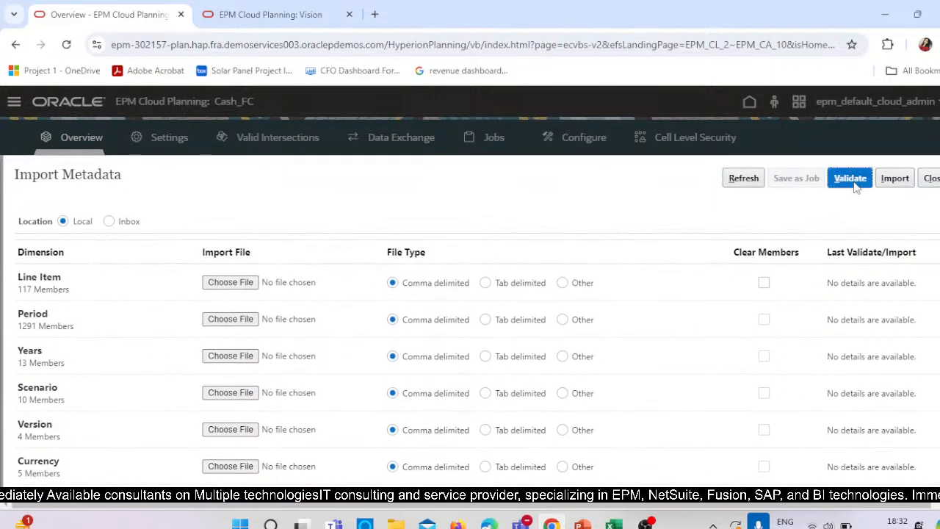
{"action": "left_click", "coordinate": [895, 182]}
{"action": "left_click", "coordinate": [580, 369]}
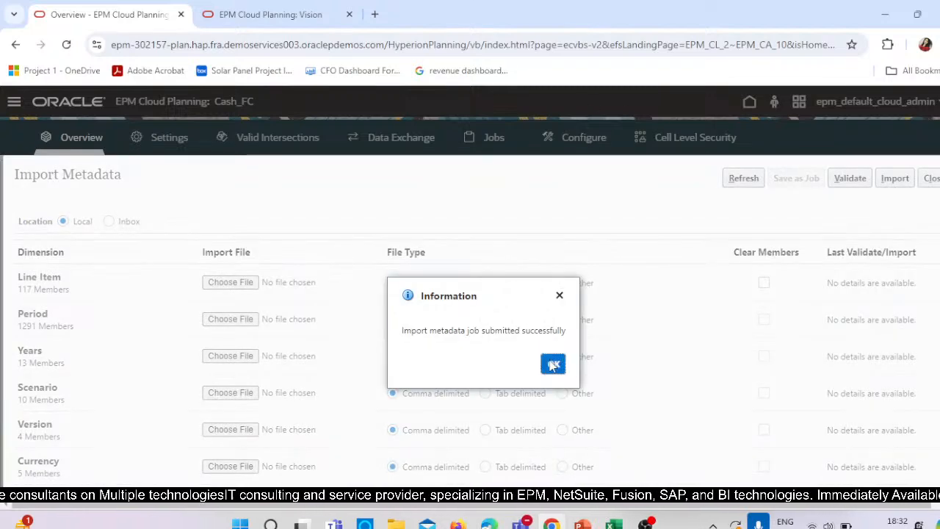
{"action": "left_click", "coordinate": [553, 365]}
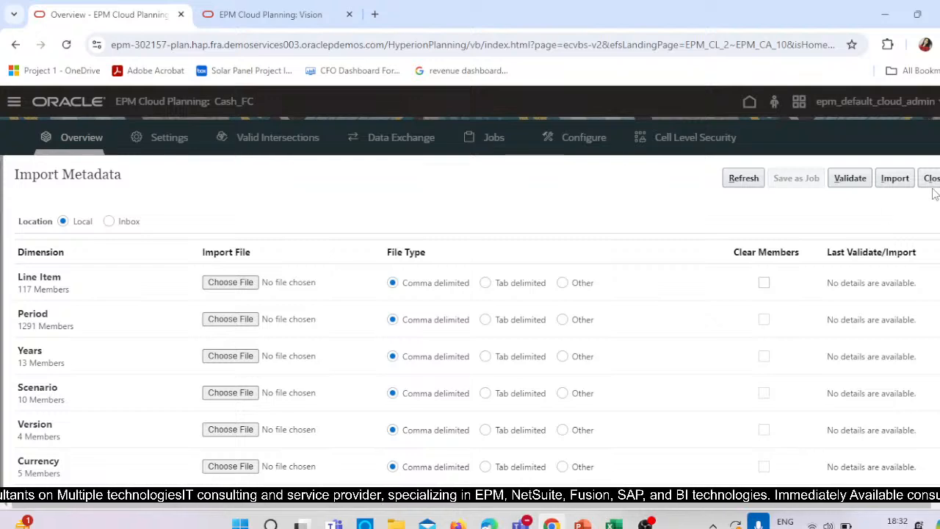
- Close the metadata import pages and check the Bank dimension's status details for the latest Import Metadata job
{"action": "left_click", "coordinate": [493, 147]}
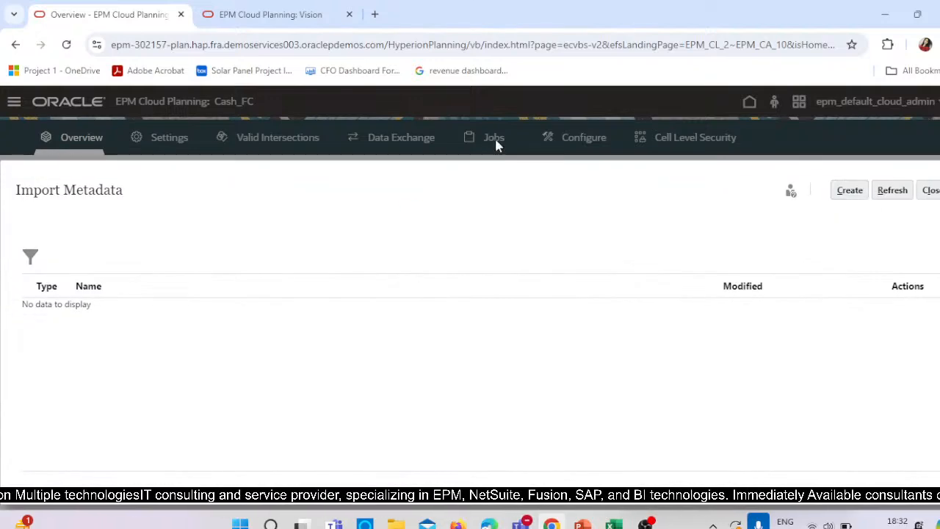
{"action": "left_click", "coordinate": [926, 191]}
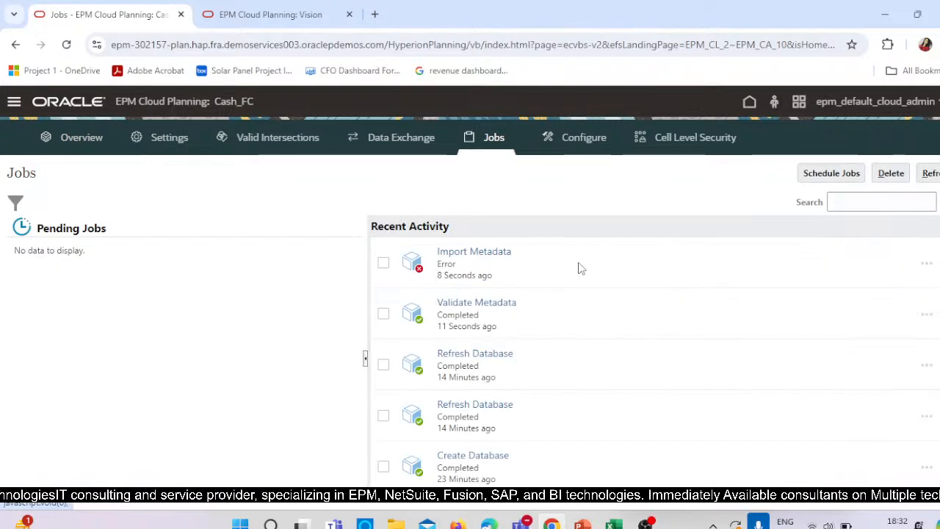
{"action": "left_click", "coordinate": [476, 254]}
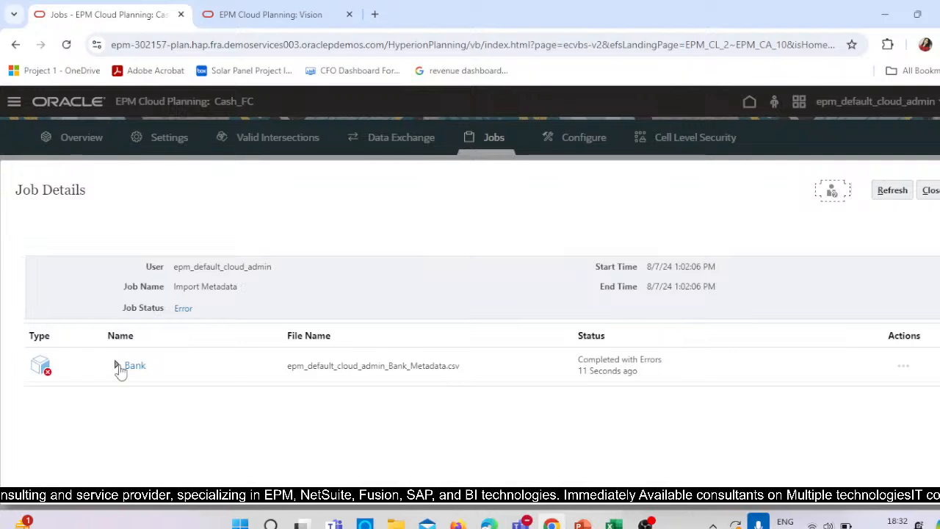
{"action": "left_click", "coordinate": [135, 365]}
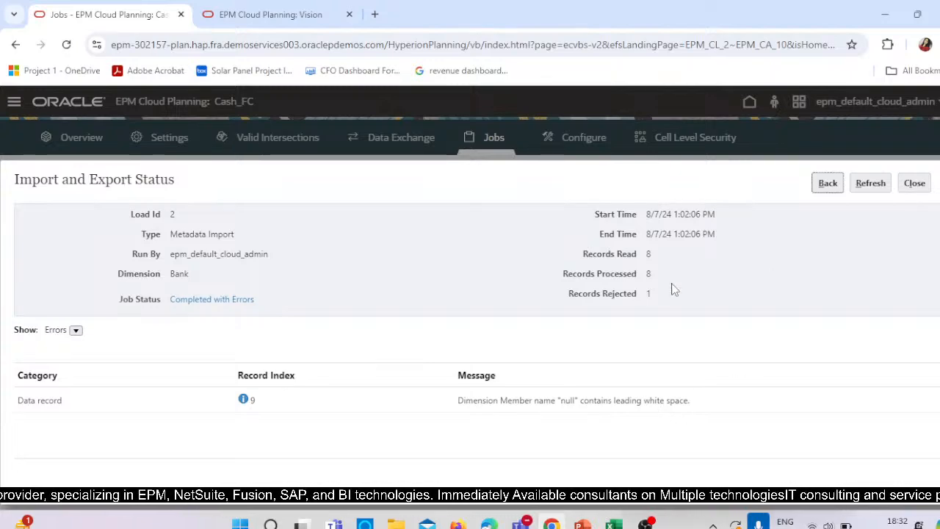
{"action": "left_click", "coordinate": [914, 183]}
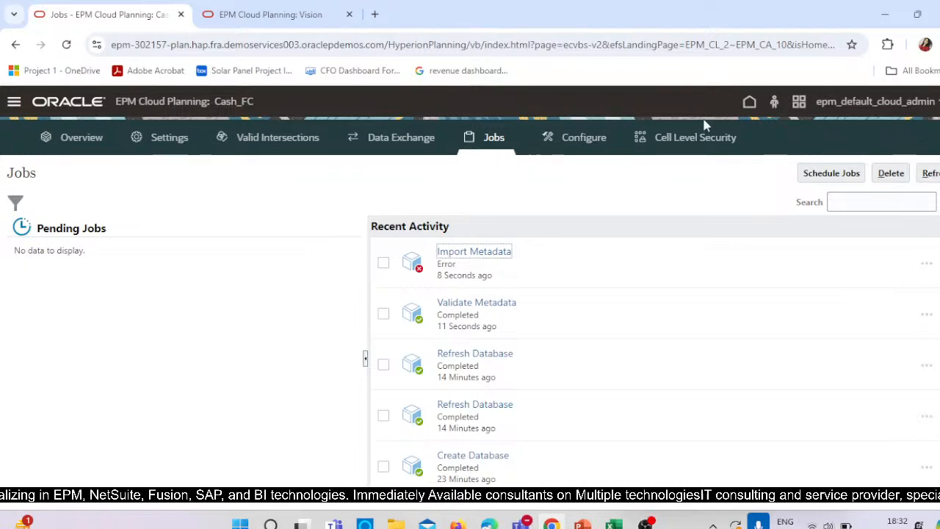
- Switch to the Bank_Metadata file in Excel and widen the Bank, Parent and Alias: Default columns to read their full entries
{"action": "key", "text": "alt+Tab"}
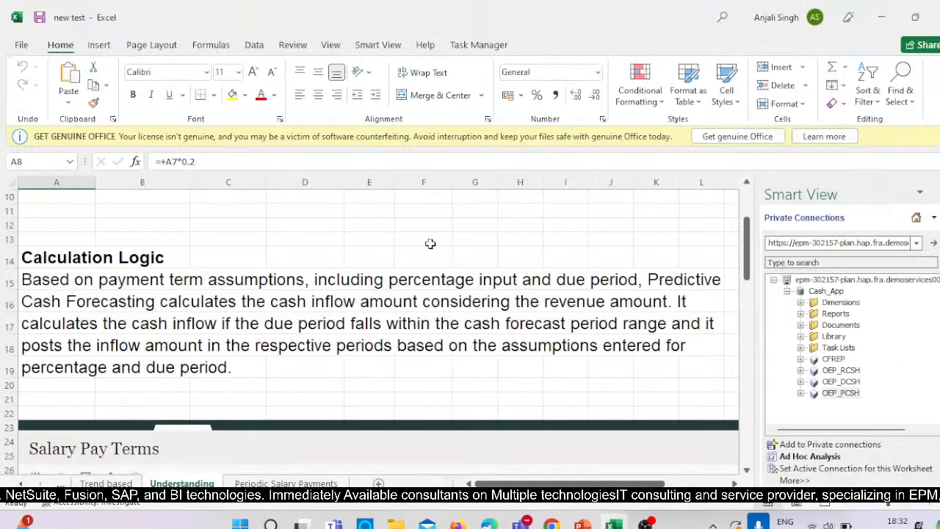
{"action": "left_click", "coordinate": [431, 244]}
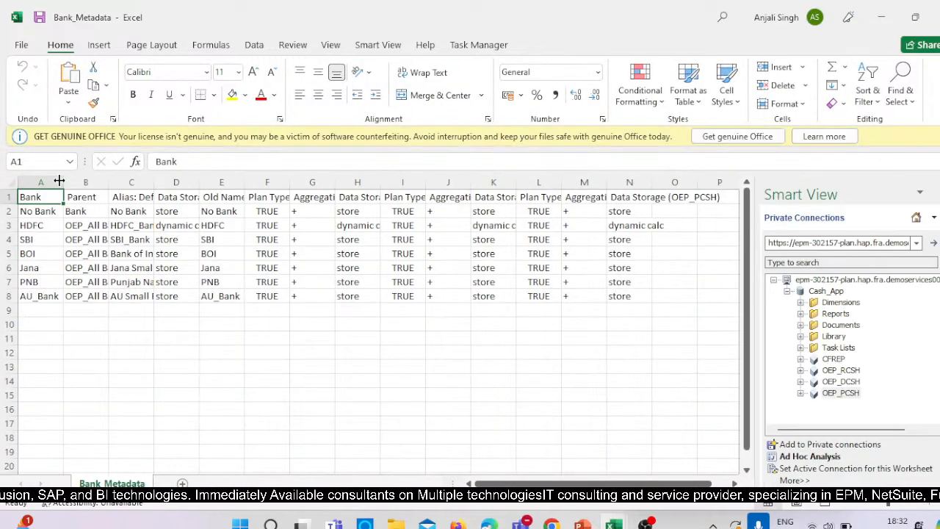
{"action": "left_click_drag", "start_coordinate": [61, 182], "coordinate": [71, 181]}
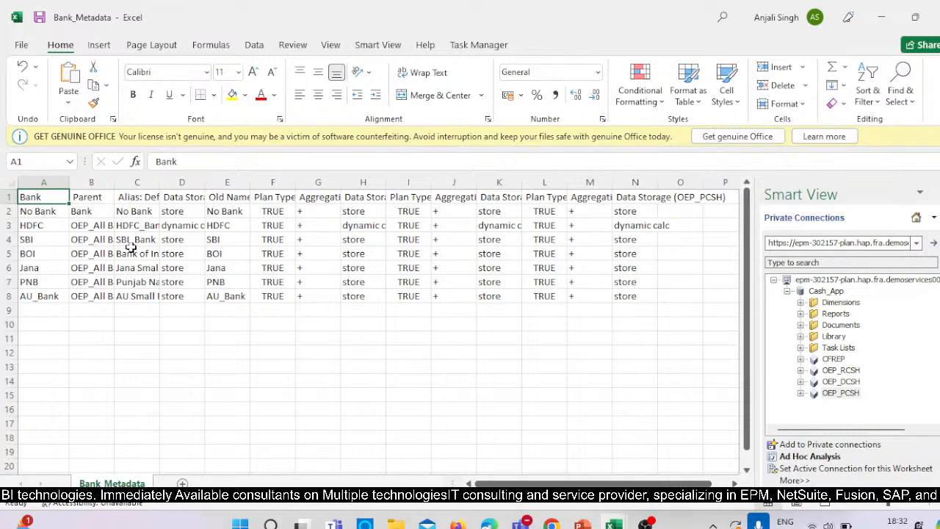
{"action": "left_click_drag", "start_coordinate": [103, 181], "coordinate": [149, 185]}
{"action": "left_click", "coordinate": [270, 403]}
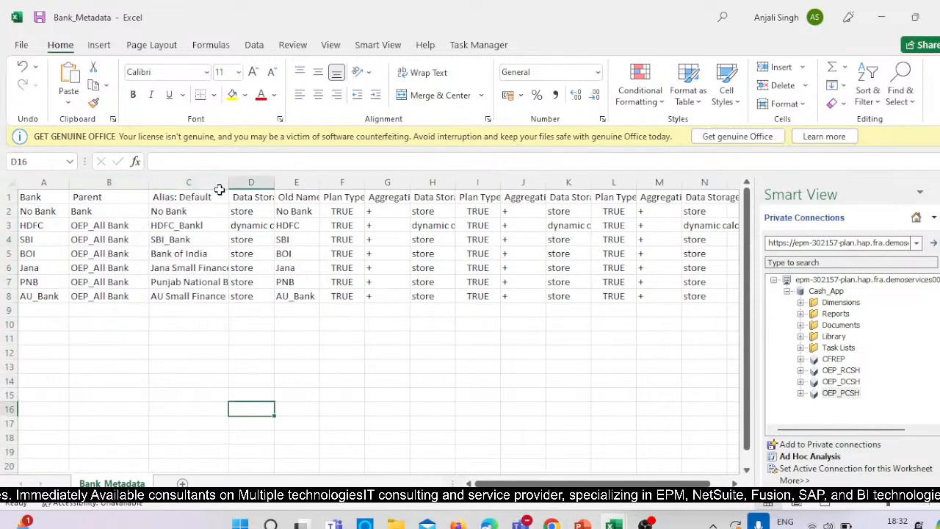
{"action": "left_click_drag", "start_coordinate": [229, 184], "coordinate": [256, 183]}
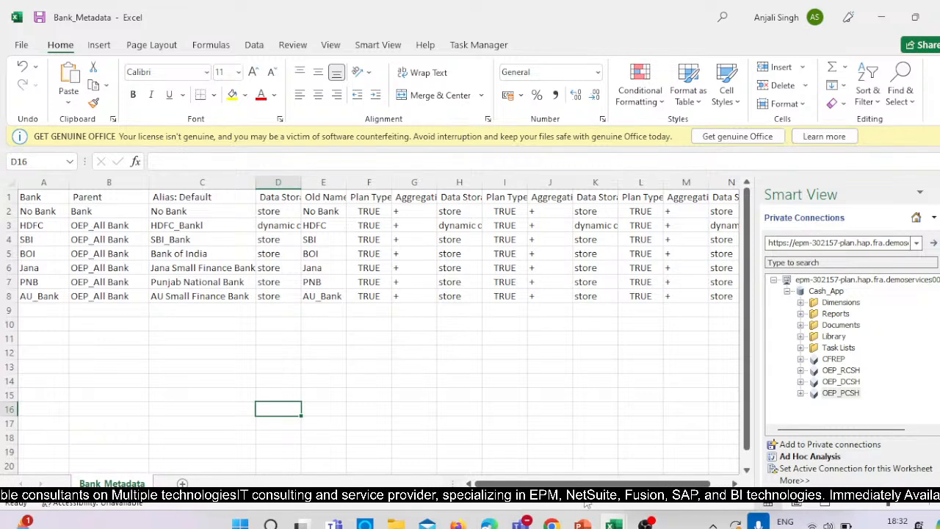
{"action": "left_click_drag", "start_coordinate": [575, 485], "coordinate": [514, 481]}
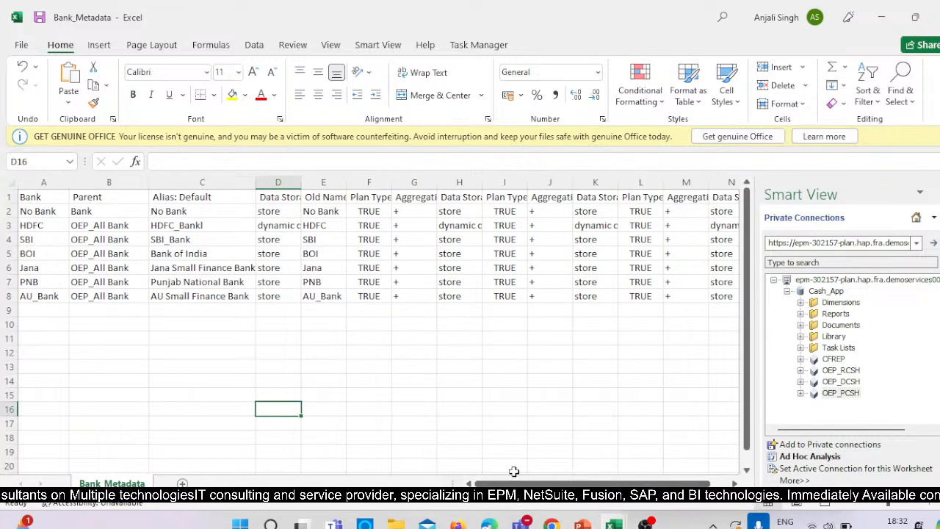
- Read through the bank member names and their default aliases in the Bank_Metadata sheet
{"action": "left_click", "coordinate": [37, 238]}
{"action": "left_click", "coordinate": [44, 273]}
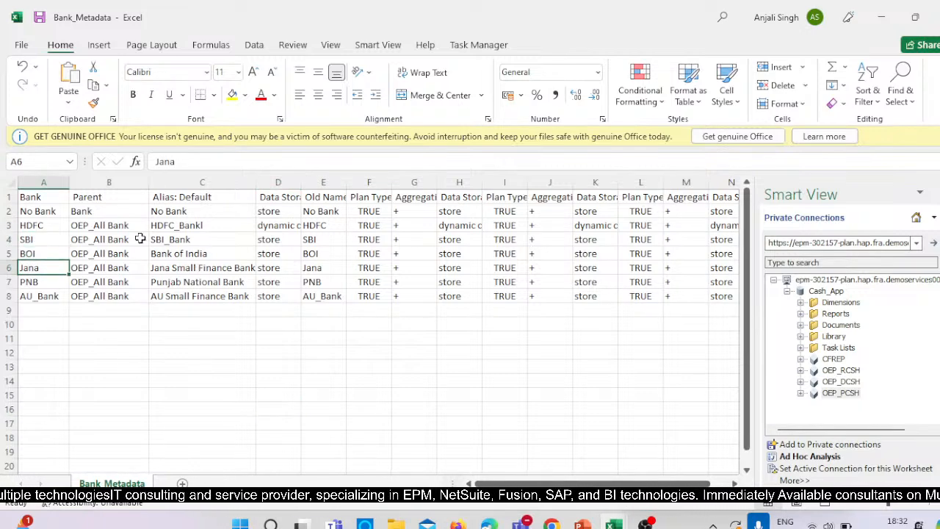
{"action": "left_click", "coordinate": [203, 241]}
{"action": "left_click", "coordinate": [204, 226]}
{"action": "left_click", "coordinate": [210, 256]}
{"action": "left_click", "coordinate": [212, 298]}
{"action": "left_click", "coordinate": [231, 270]}
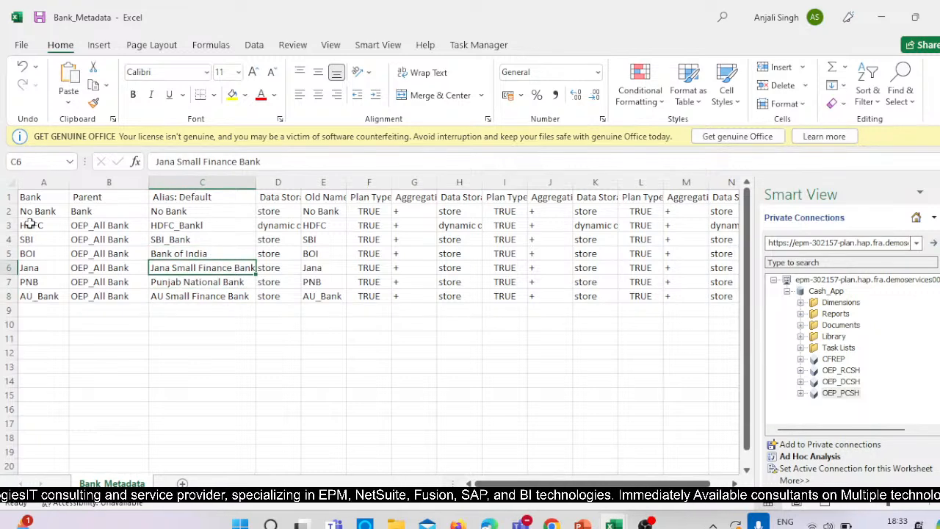
{"action": "left_click_drag", "start_coordinate": [29, 226], "coordinate": [37, 296]}
- Correct the HDFC member's default alias to HDFC_Bank in the Bank_Metadata sheet
{"action": "left_click", "coordinate": [181, 228]}
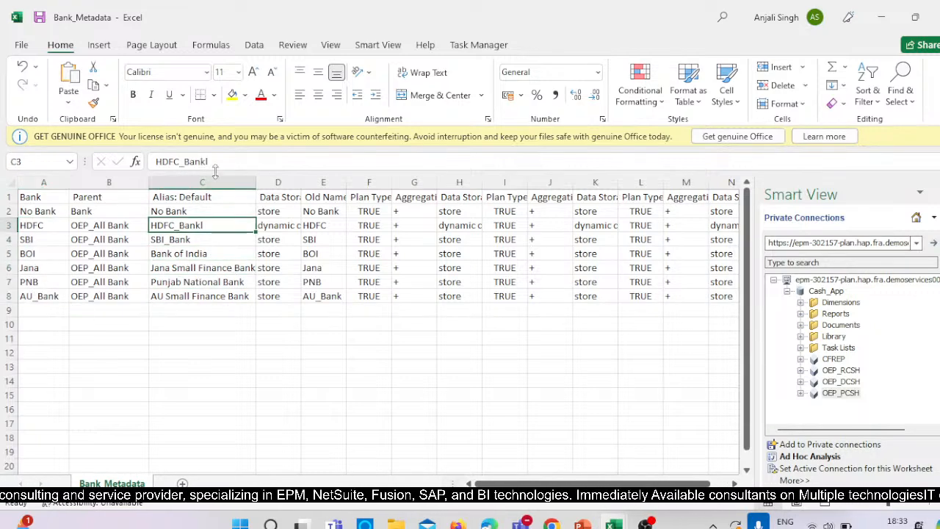
{"action": "left_click", "coordinate": [218, 162]}
{"action": "key", "text": "BackSpace"}
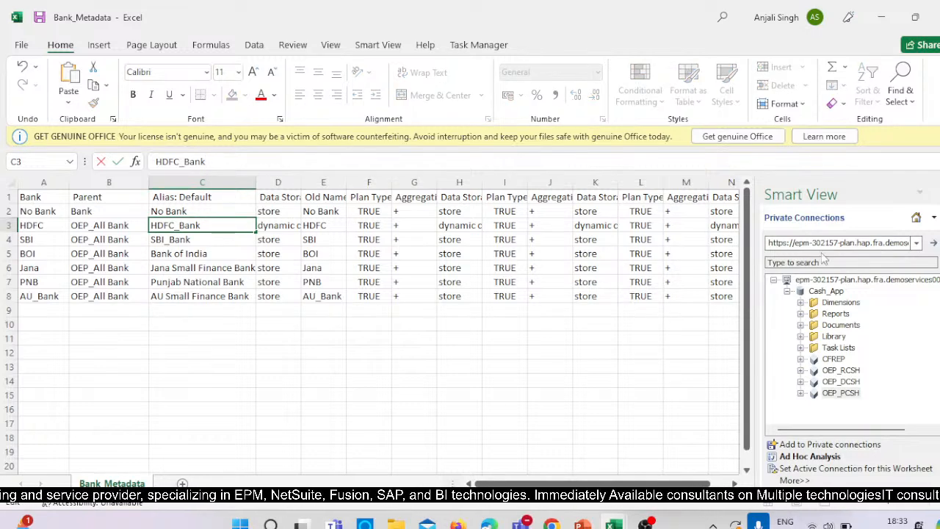
{"action": "left_click", "coordinate": [490, 379]}
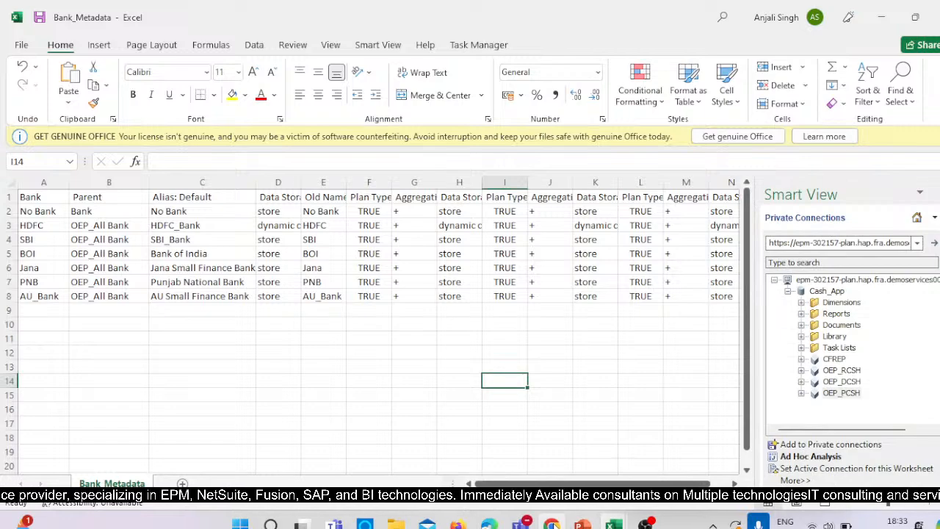
- Switch to the Cash_FC application in Chrome and open the Bank dimension in the dimension editor for all cubes
{"action": "left_click", "coordinate": [554, 525]}
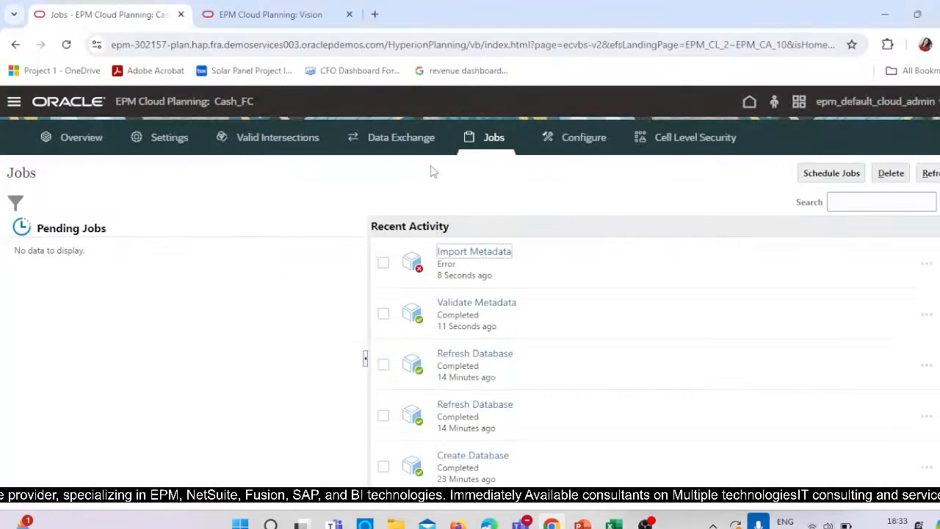
{"action": "left_click", "coordinate": [13, 102]}
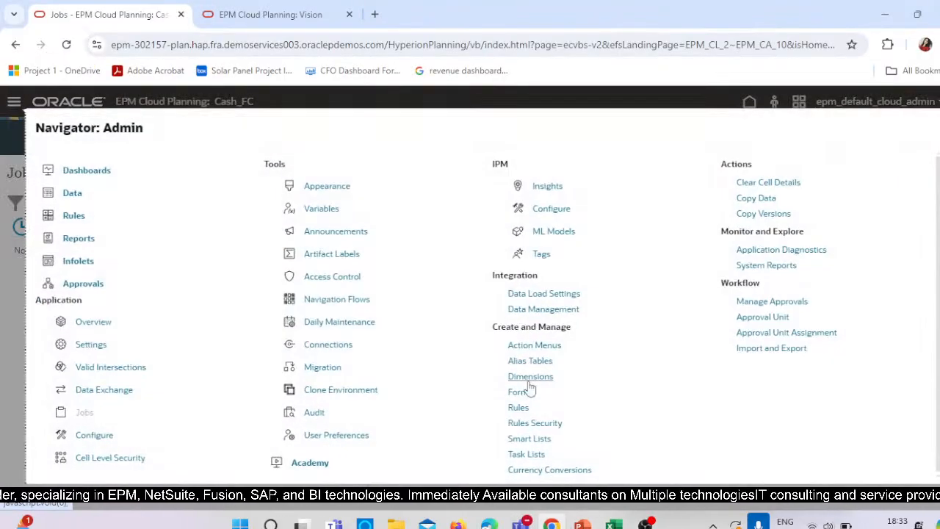
{"action": "left_click", "coordinate": [530, 378]}
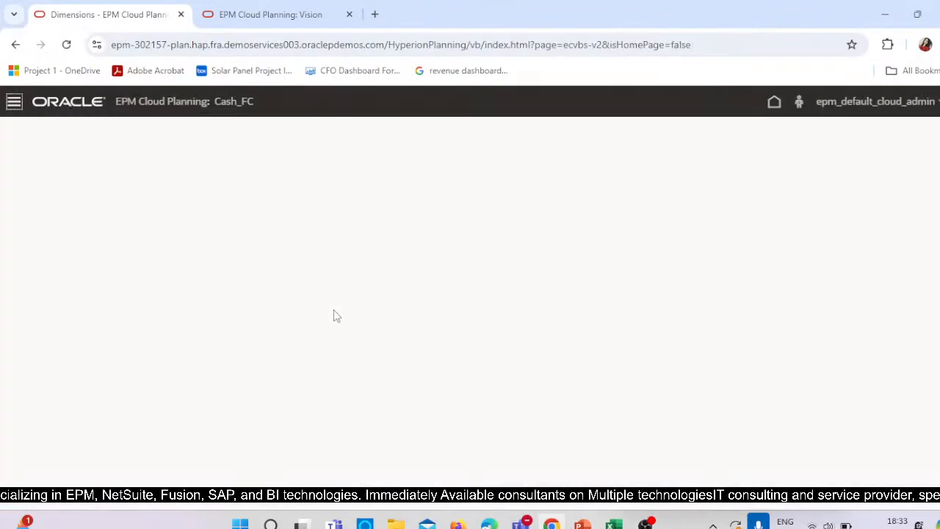
{"action": "left_click", "coordinate": [55, 161]}
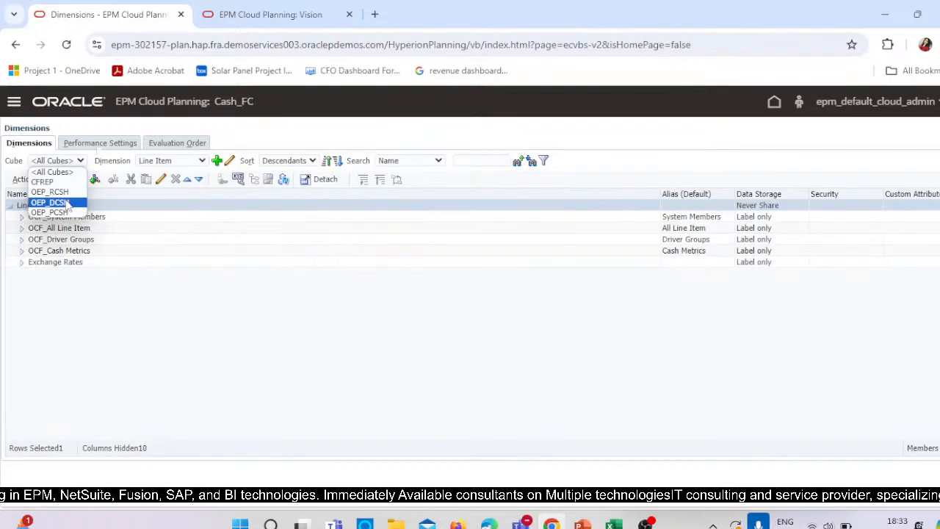
{"action": "left_click", "coordinate": [46, 213]}
{"action": "left_click", "coordinate": [168, 161]}
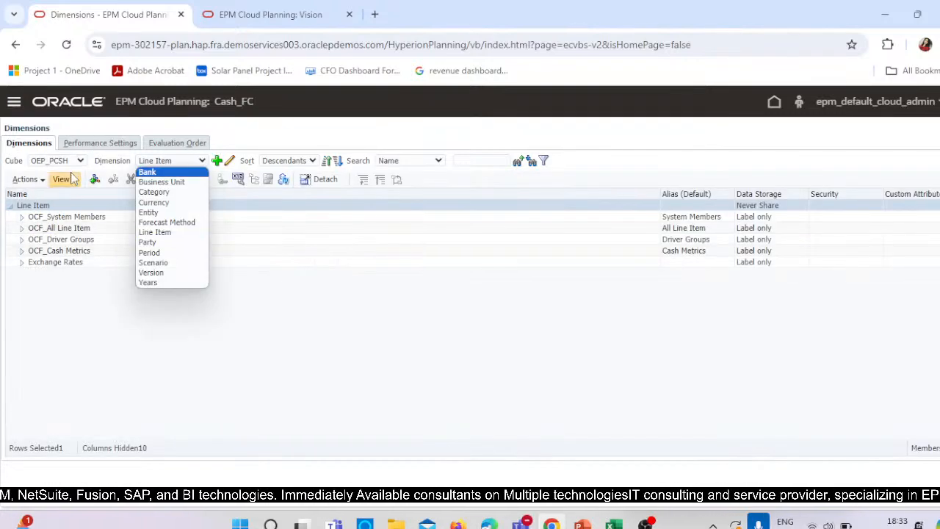
{"action": "left_click", "coordinate": [55, 161]}
{"action": "left_click", "coordinate": [45, 171]}
{"action": "left_click", "coordinate": [187, 163]}
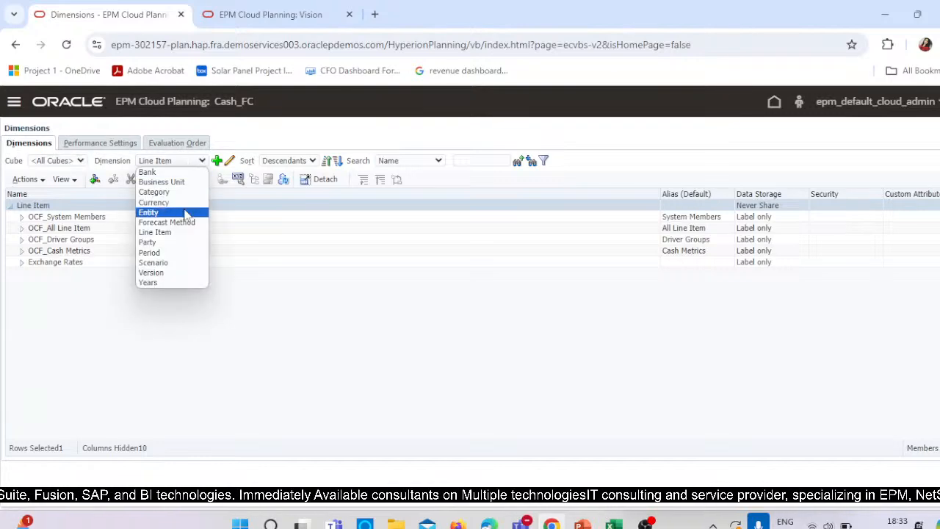
{"action": "left_click", "coordinate": [150, 170]}
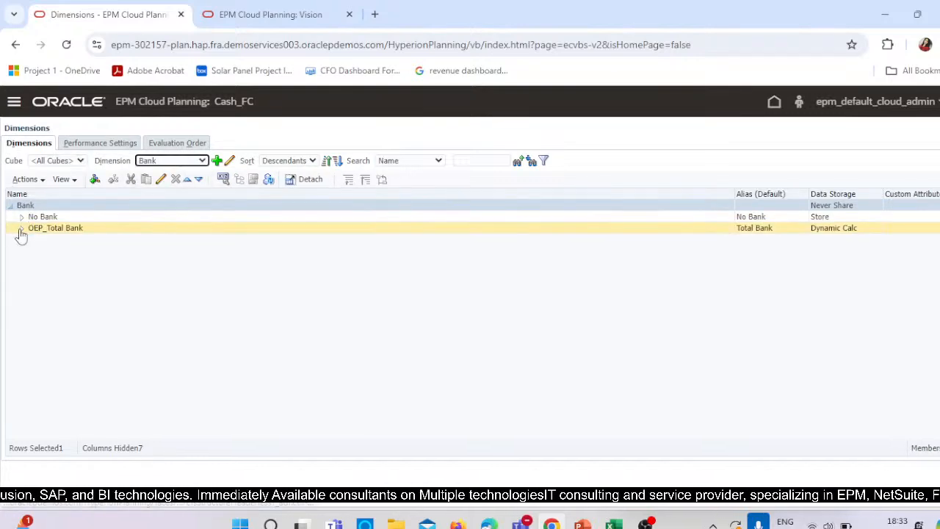
- Expand OEP_Total Bank and OEP_All Bank to examine the bank members beneath them
{"action": "left_click", "coordinate": [22, 228]}
{"action": "left_click", "coordinate": [33, 236]}
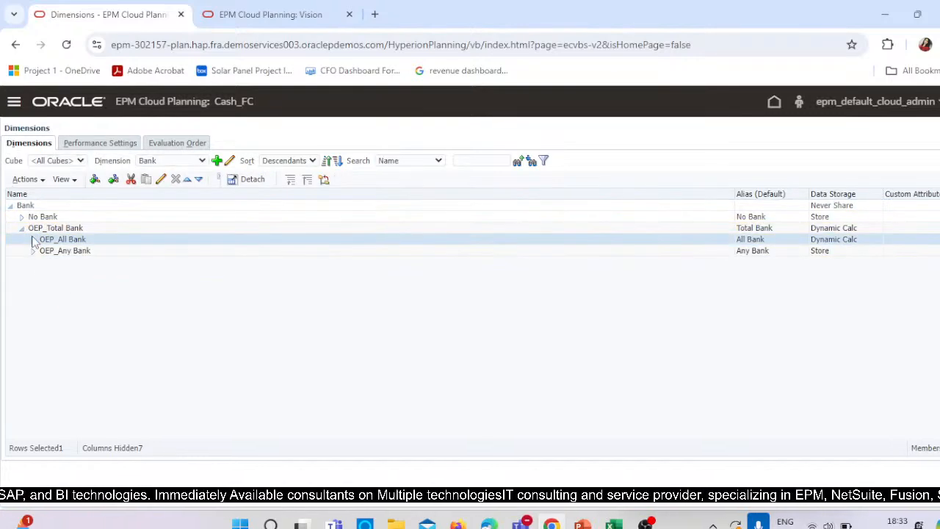
{"action": "left_click", "coordinate": [32, 240]}
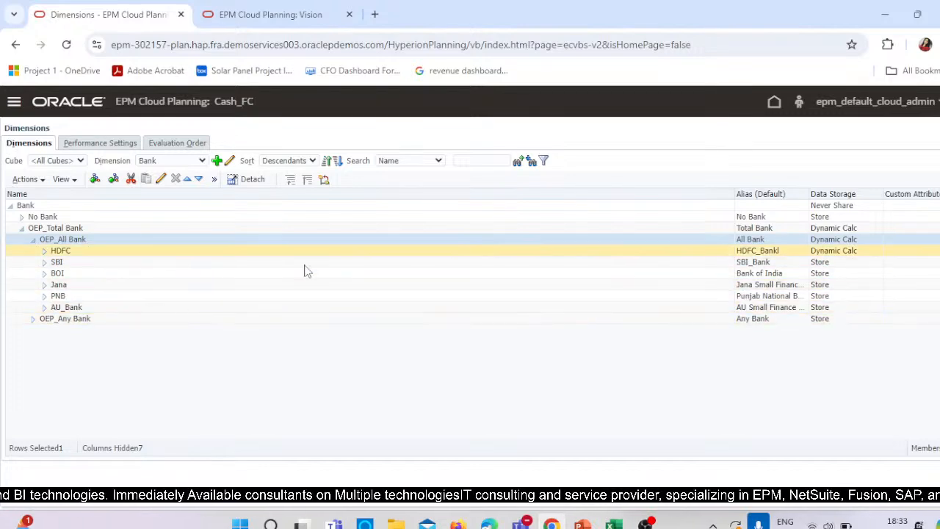
- Edit the HDFC member, setting its alias to HDFC_Bank and its data storage to Store, and save it
{"action": "left_click", "coordinate": [769, 252]}
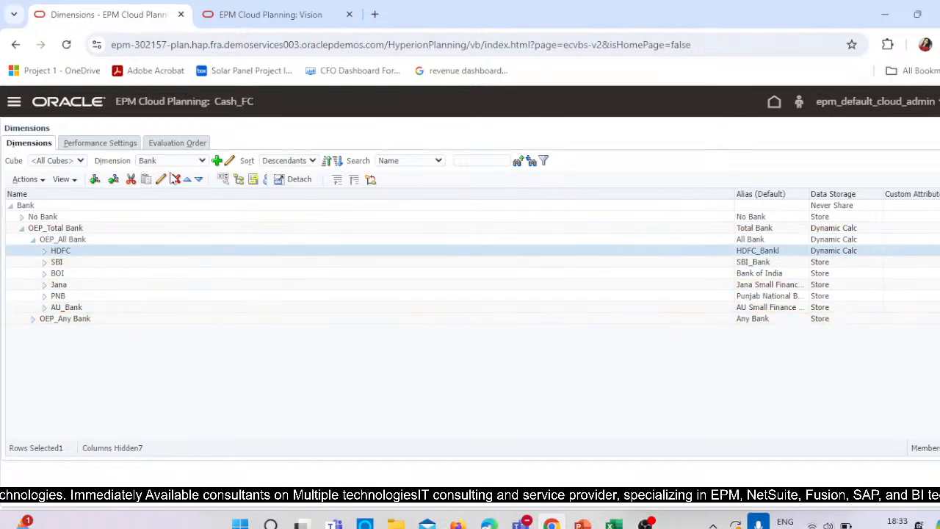
{"action": "left_click", "coordinate": [161, 180]}
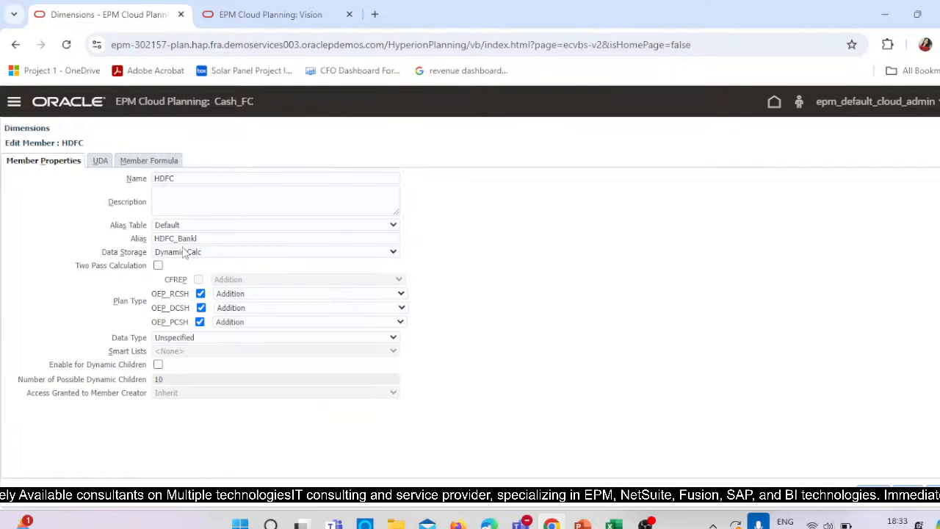
{"action": "left_click", "coordinate": [203, 238]}
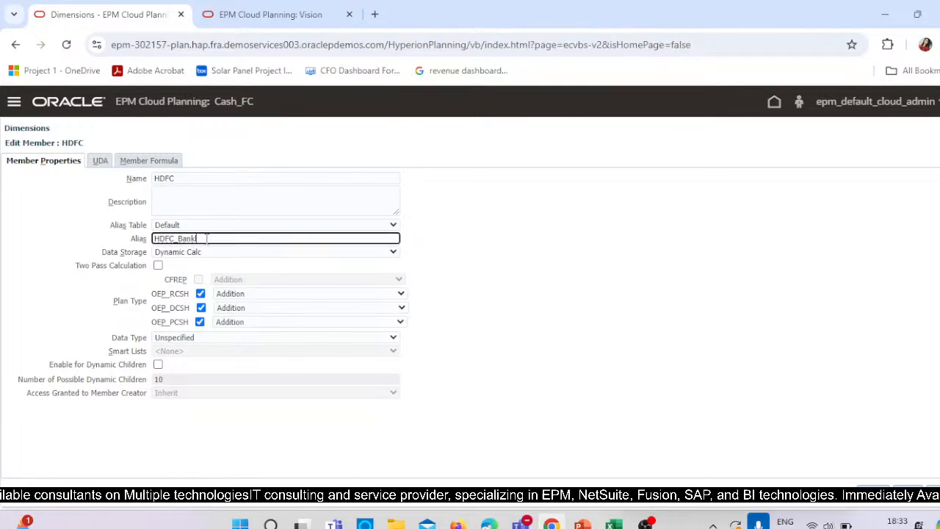
{"action": "left_click", "coordinate": [207, 252]}
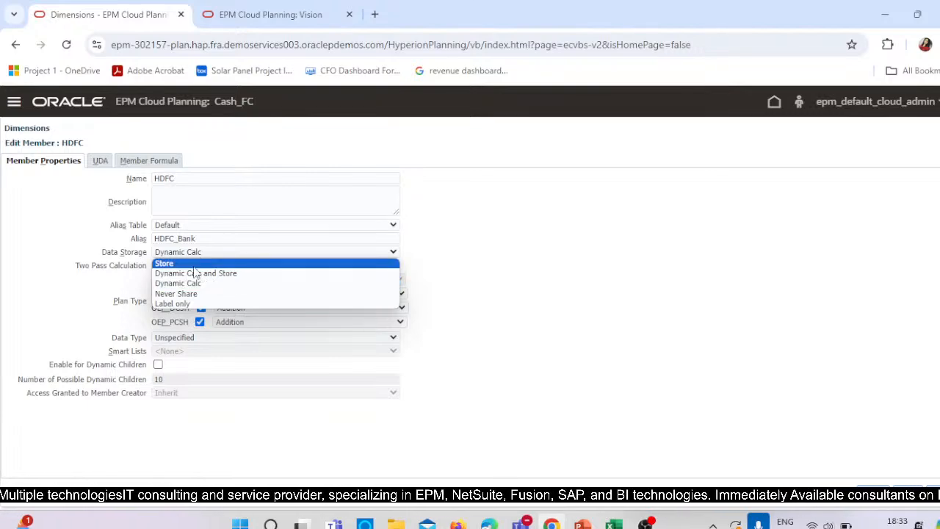
{"action": "left_click", "coordinate": [195, 265]}
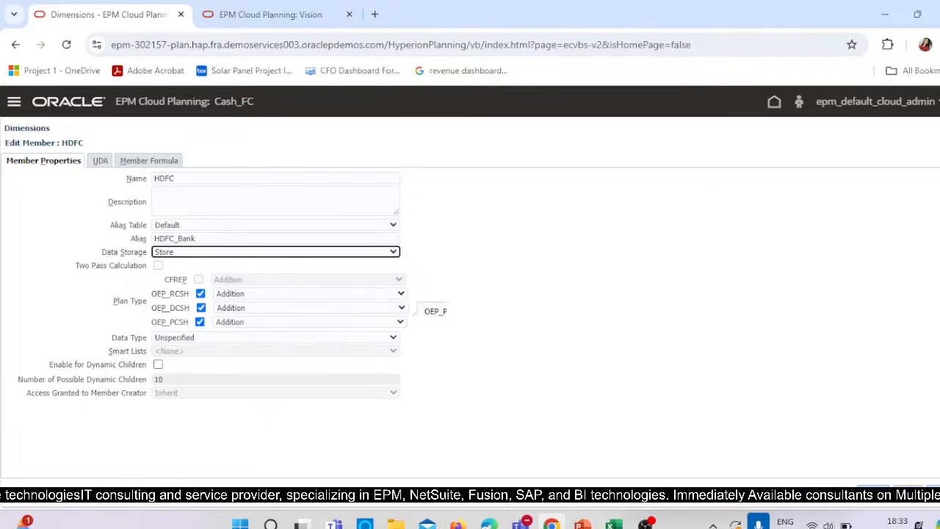
{"action": "left_click", "coordinate": [221, 338]}
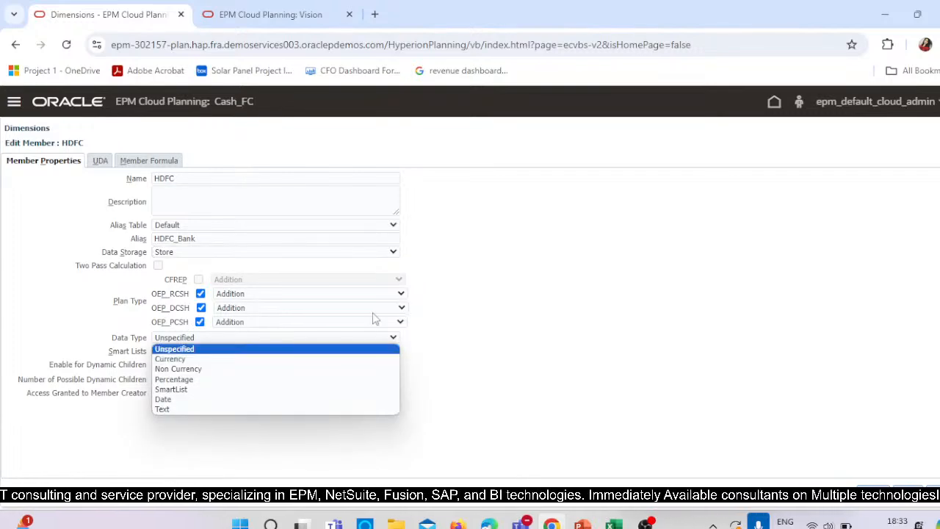
{"action": "left_click", "coordinate": [551, 291]}
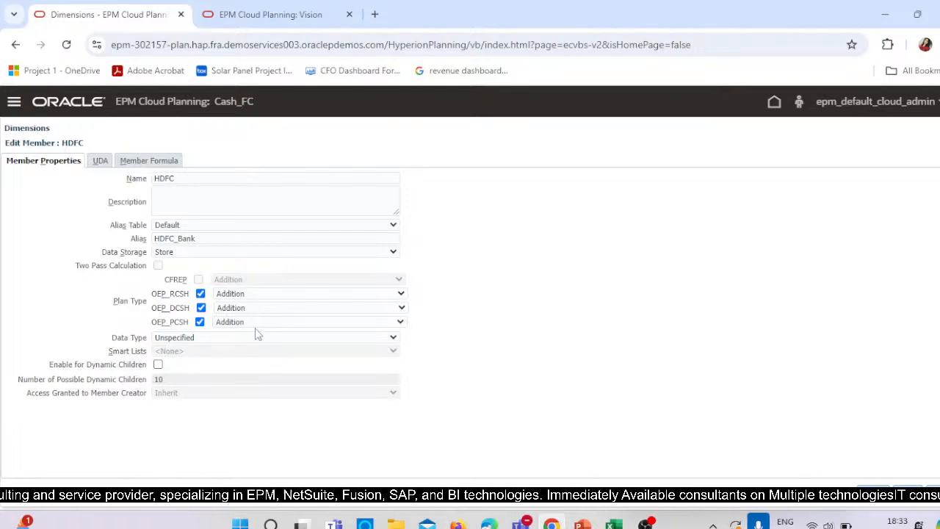
{"action": "left_click", "coordinate": [382, 322]}
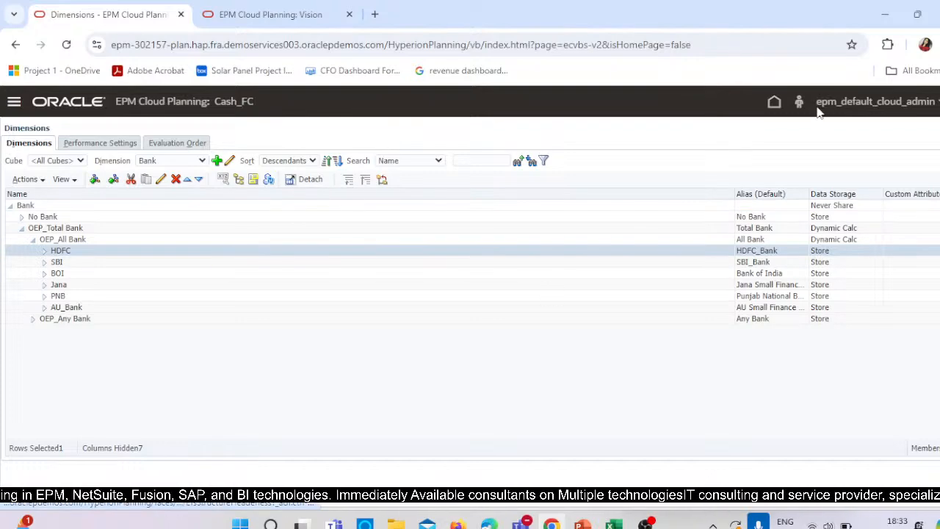
- Return to the Cash_FC home page, checking the Metadata Files folder in File Explorer on the way
{"action": "left_click", "coordinate": [774, 104]}
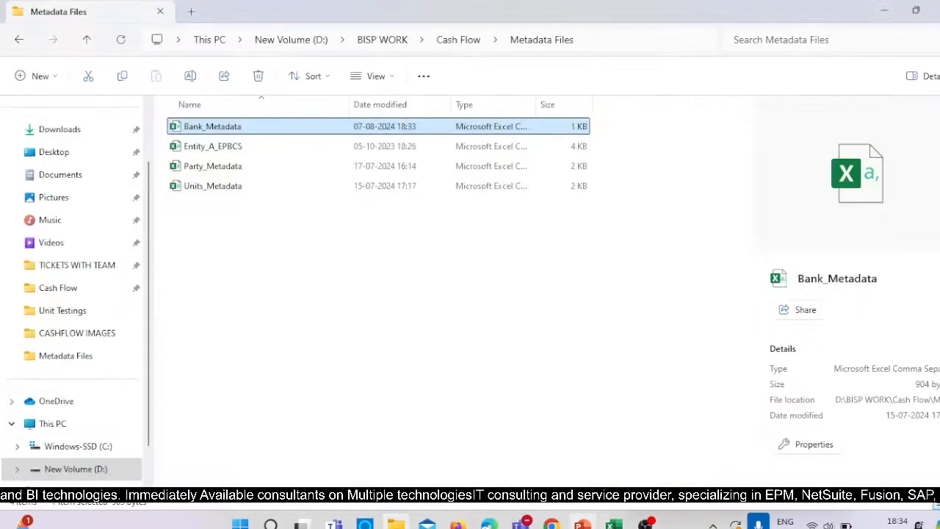
{"action": "left_click", "coordinate": [559, 525]}
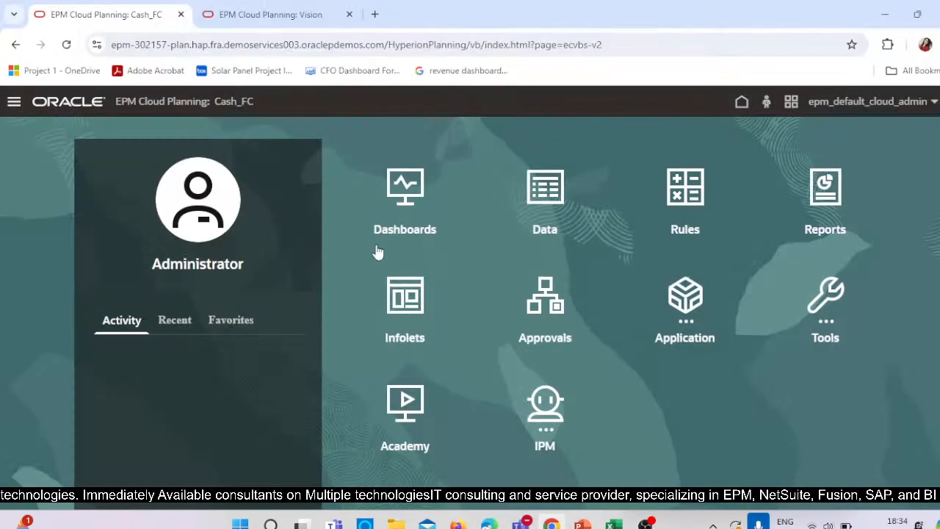
{"action": "left_click", "coordinate": [682, 318]}
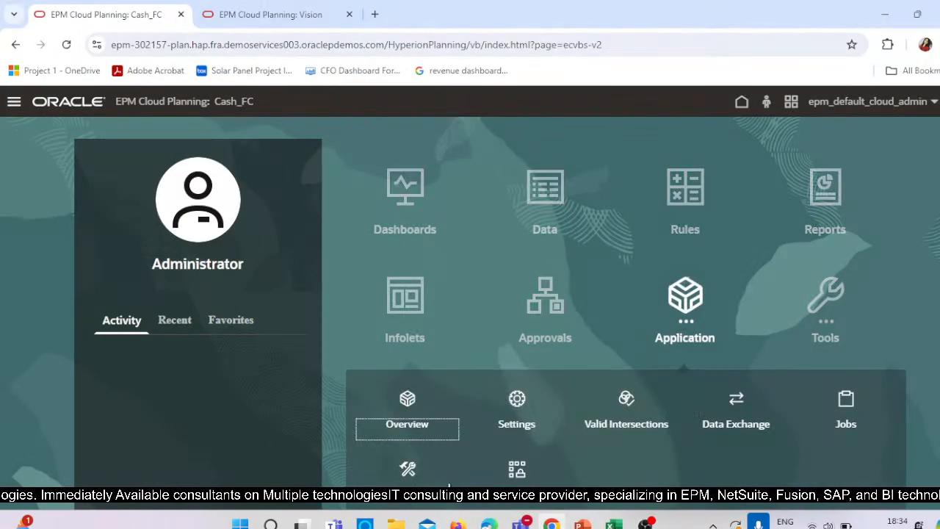
{"action": "left_click", "coordinate": [452, 420]}
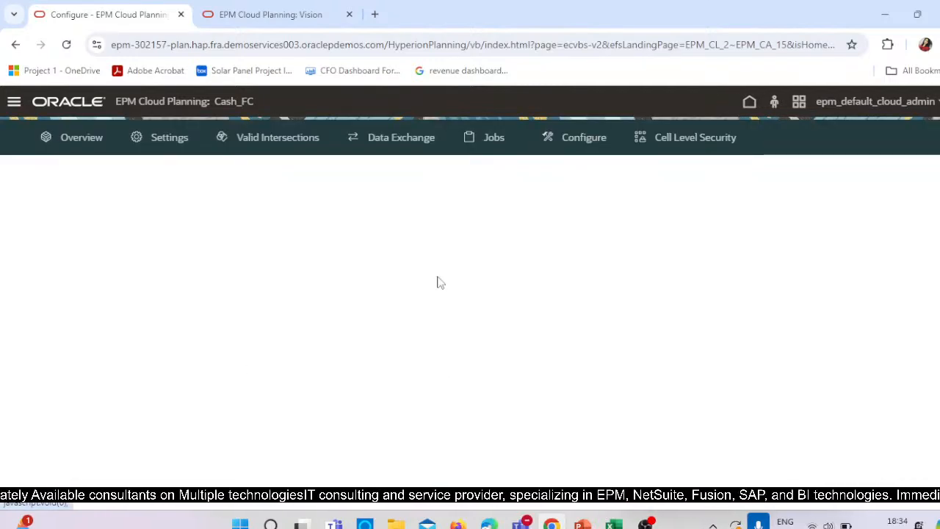
{"action": "left_click", "coordinate": [749, 101]}
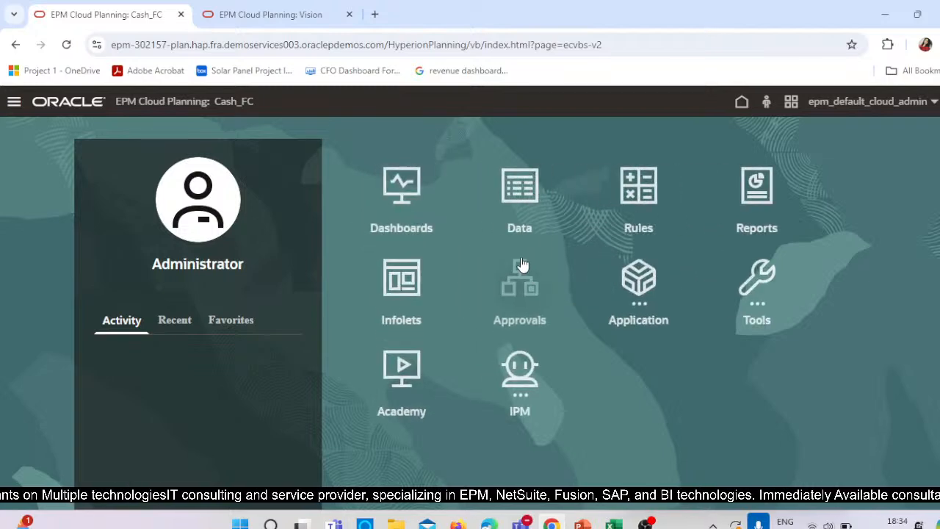
- Open the application overview's Dimensions page and create a new metadata import
{"action": "left_click", "coordinate": [685, 294]}
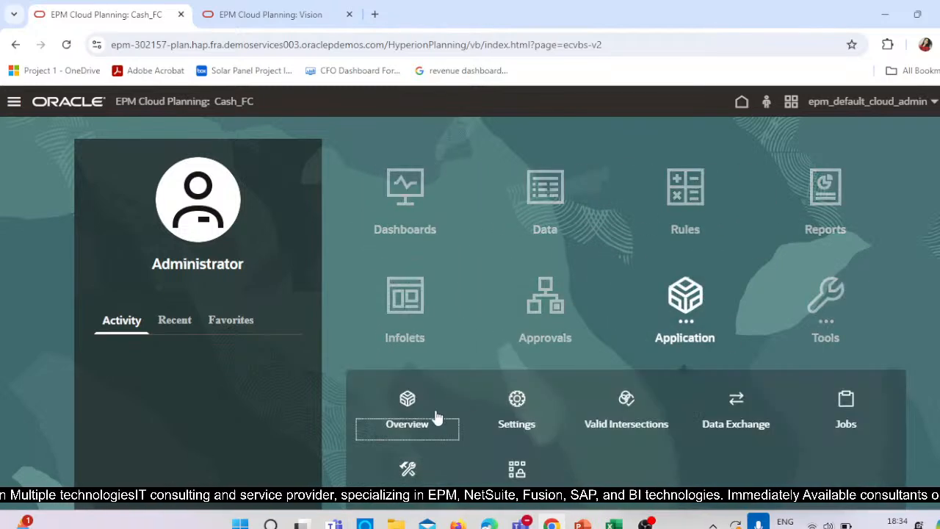
{"action": "left_click", "coordinate": [431, 423]}
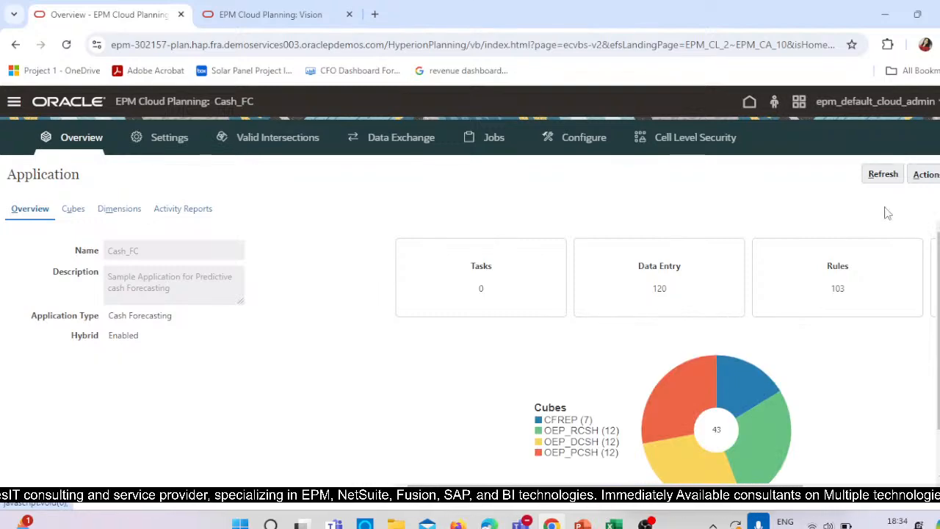
{"action": "left_click", "coordinate": [923, 176]}
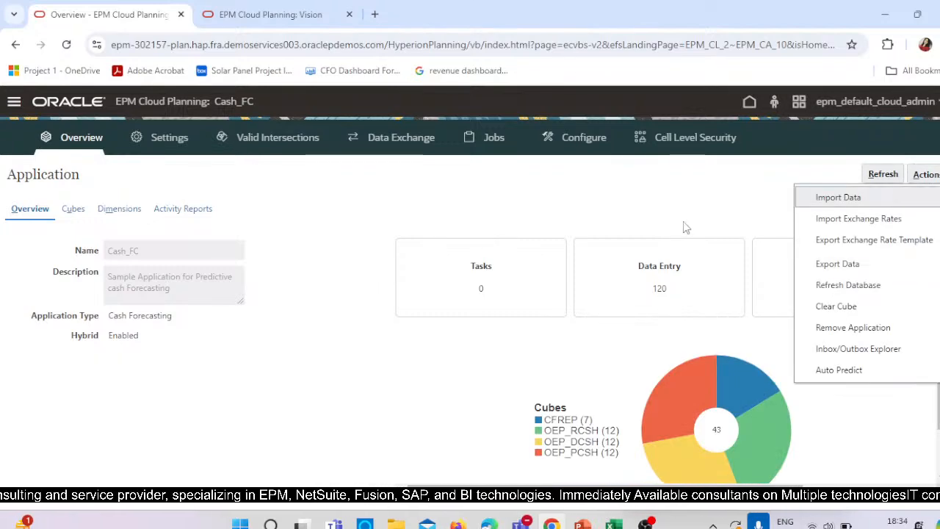
{"action": "left_click", "coordinate": [700, 206]}
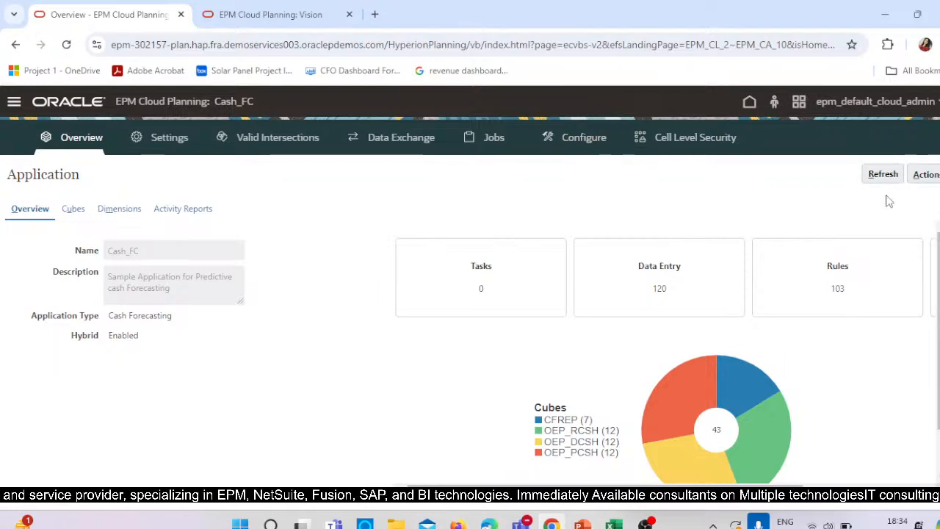
{"action": "left_click", "coordinate": [136, 209]}
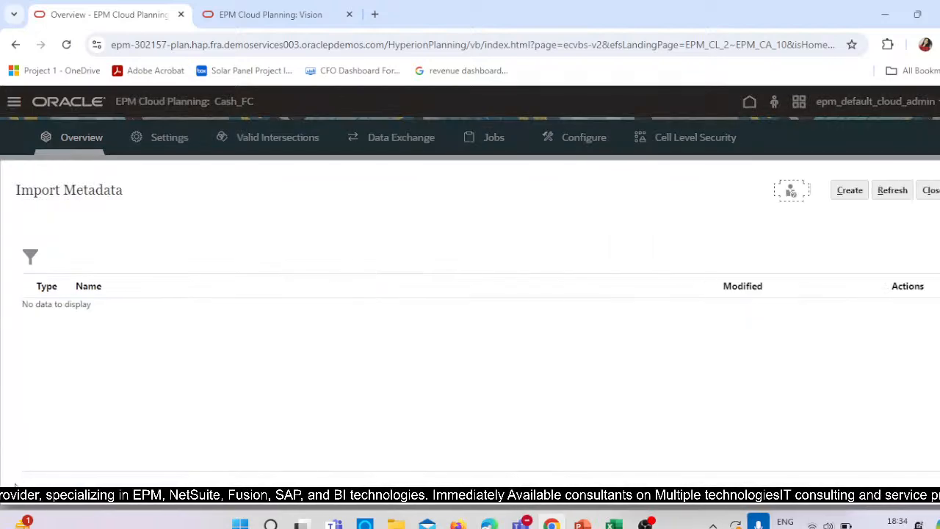
{"action": "left_click", "coordinate": [849, 190]}
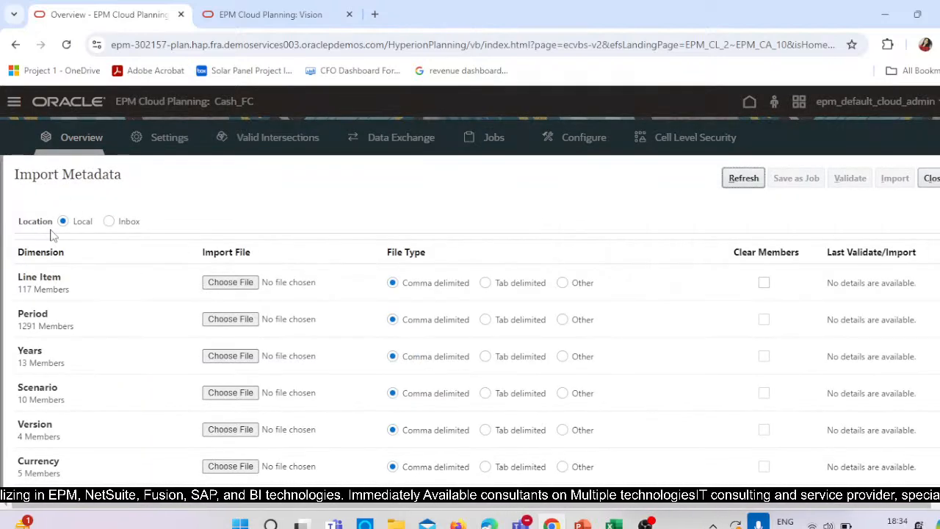
- Choose Party_Metadata.csv as the import file for the Party dimension, checking the Metadata Files folder in File Explorer
{"action": "scroll", "coordinate": [122, 247], "scroll_direction": "down", "scroll_amount": 3}
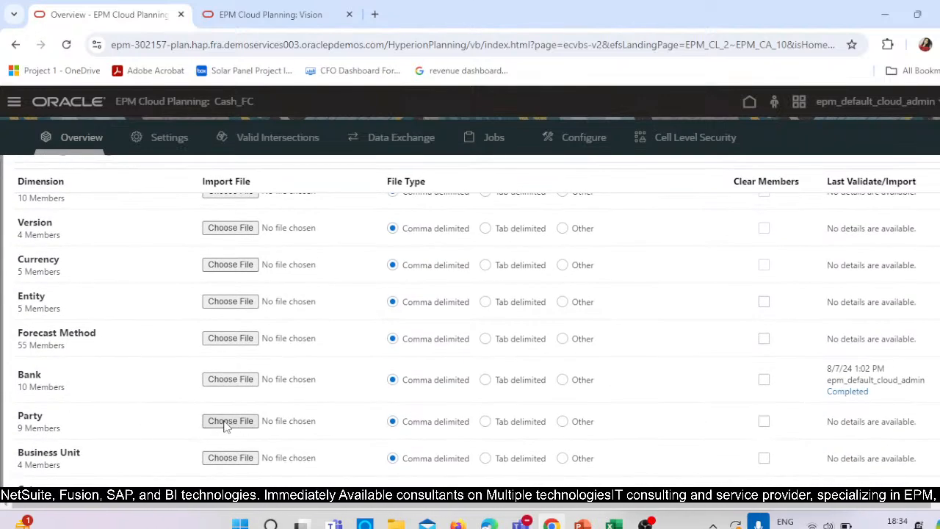
{"action": "left_click", "coordinate": [209, 154]}
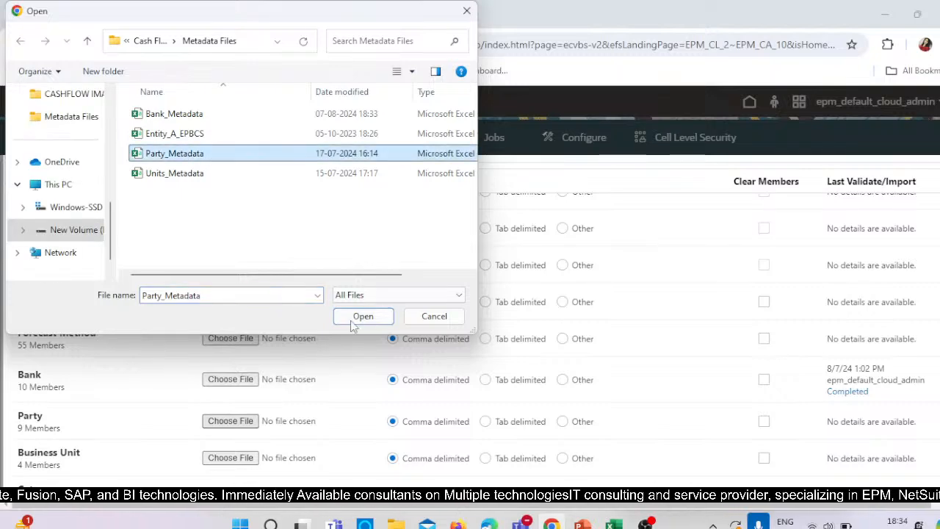
{"action": "left_click", "coordinate": [371, 318]}
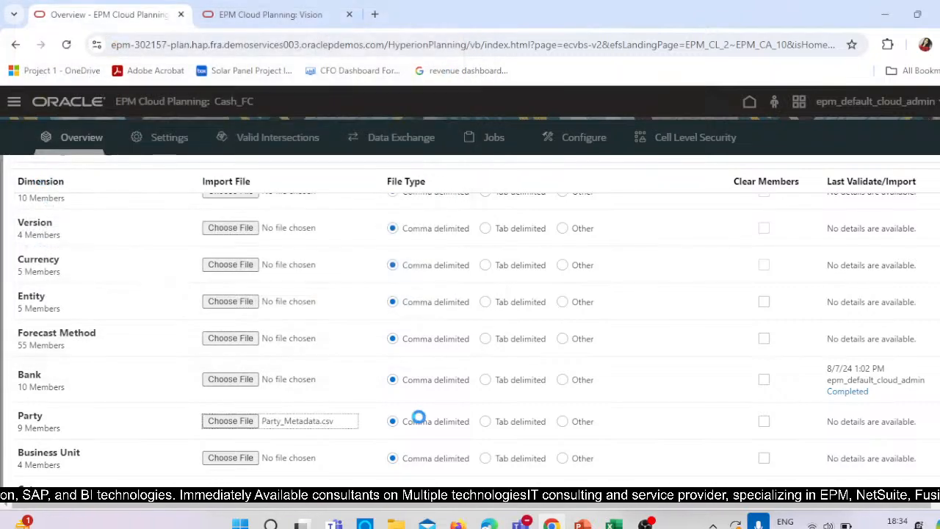
{"action": "scroll", "coordinate": [242, 419], "scroll_direction": "down", "scroll_amount": 2}
{"action": "key", "text": "alt+Tab"}
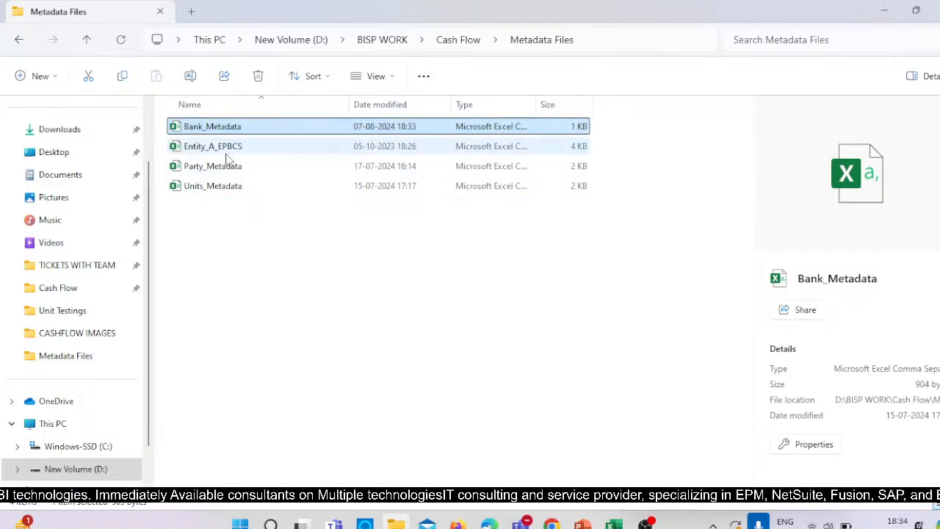
{"action": "key", "text": "alt+Tab"}
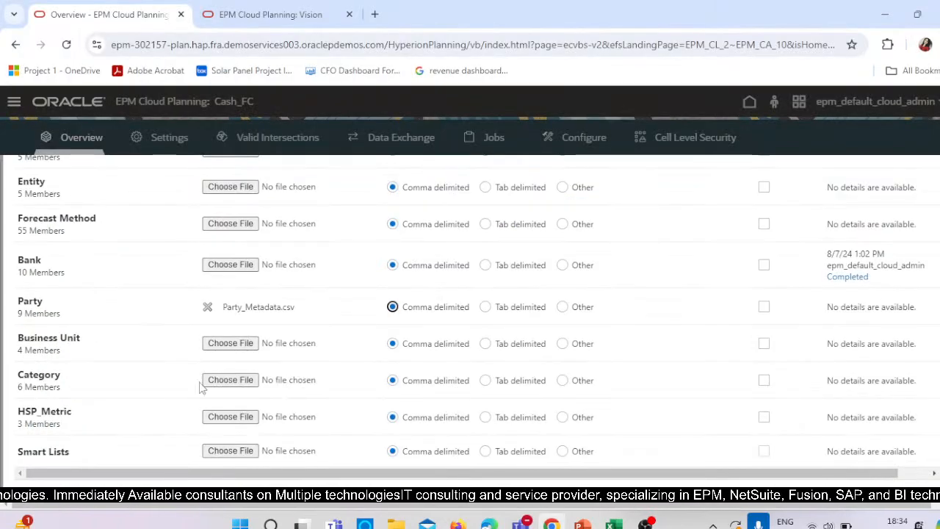
- Choose Units_Metadata.csv as the import file for the Business Unit dimension
{"action": "scroll", "coordinate": [220, 415], "scroll_direction": "down", "scroll_amount": 1}
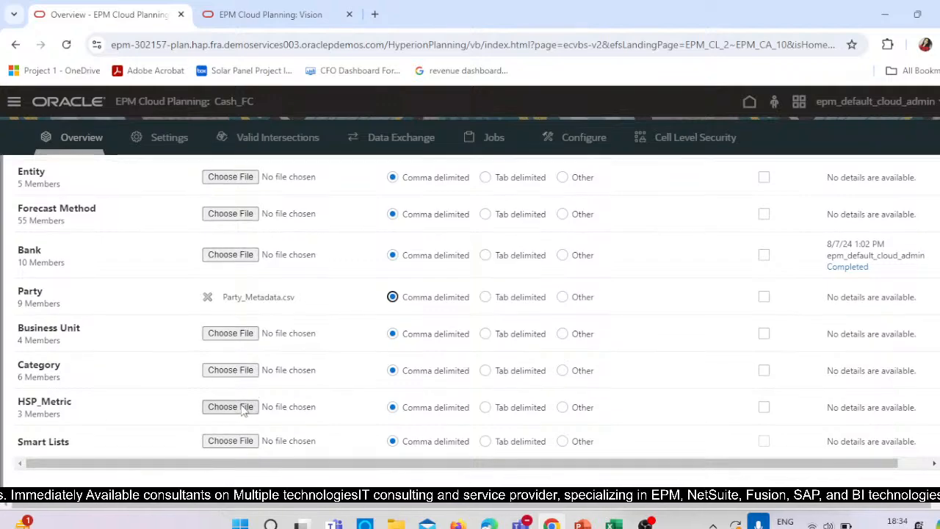
{"action": "scroll", "coordinate": [242, 410], "scroll_direction": "up", "scroll_amount": 4}
{"action": "scroll", "coordinate": [255, 403], "scroll_direction": "down", "scroll_amount": 3}
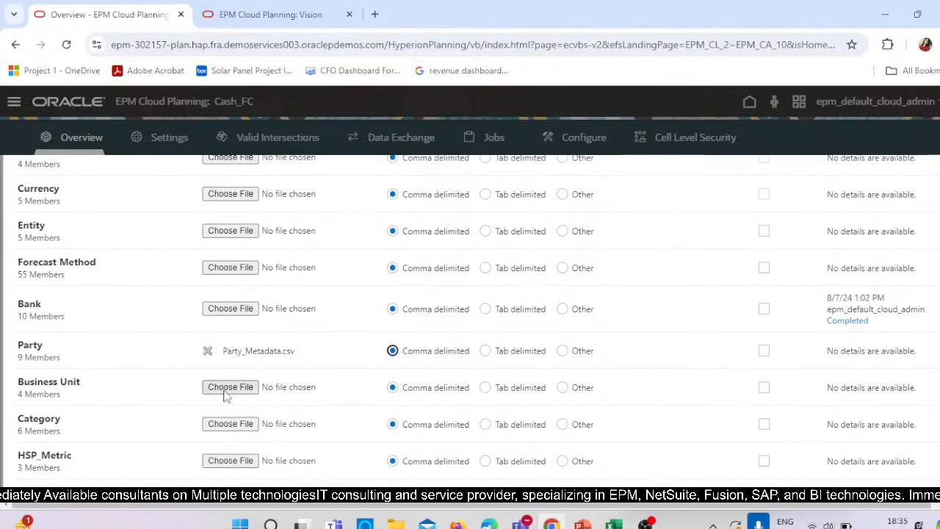
{"action": "left_click", "coordinate": [225, 392]}
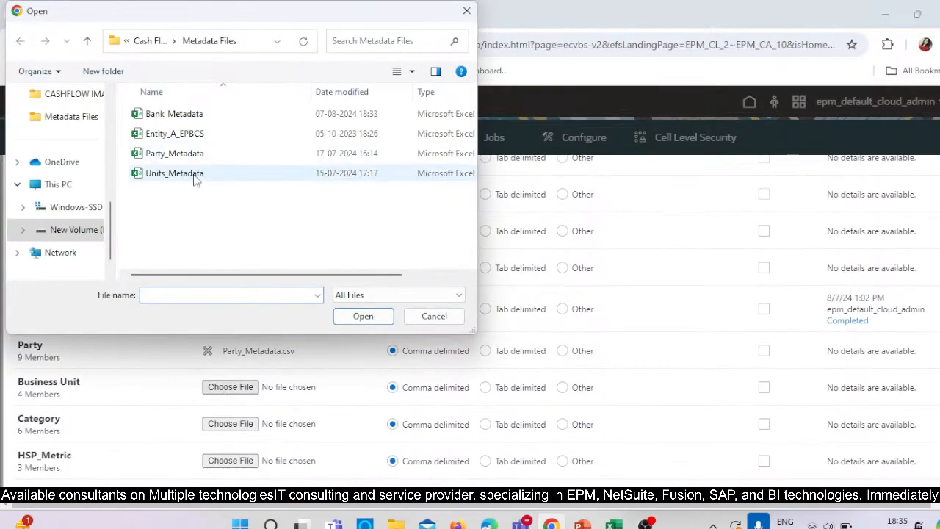
{"action": "left_click", "coordinate": [195, 176]}
{"action": "left_click", "coordinate": [371, 318]}
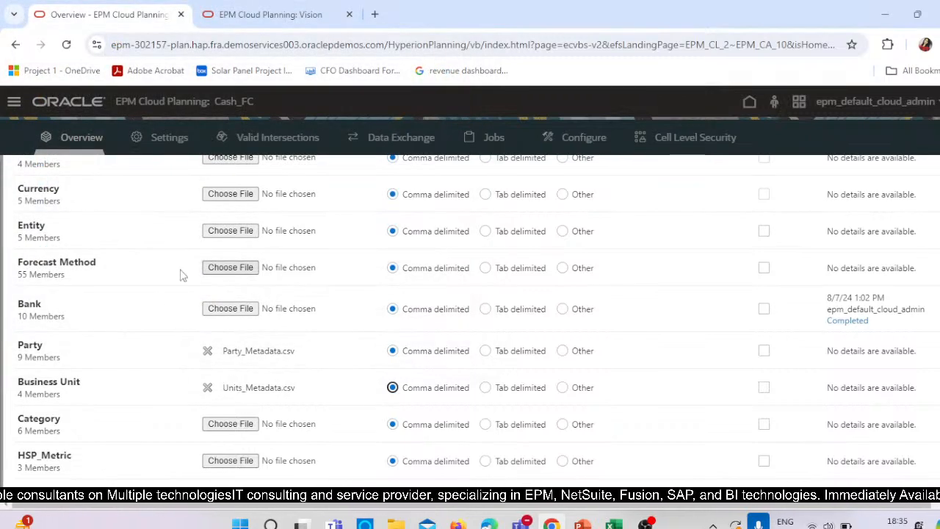
- Choose Entity_A_EPBCS.csv as the import file for the Entity dimension
{"action": "scroll", "coordinate": [199, 268], "scroll_direction": "up", "scroll_amount": 1}
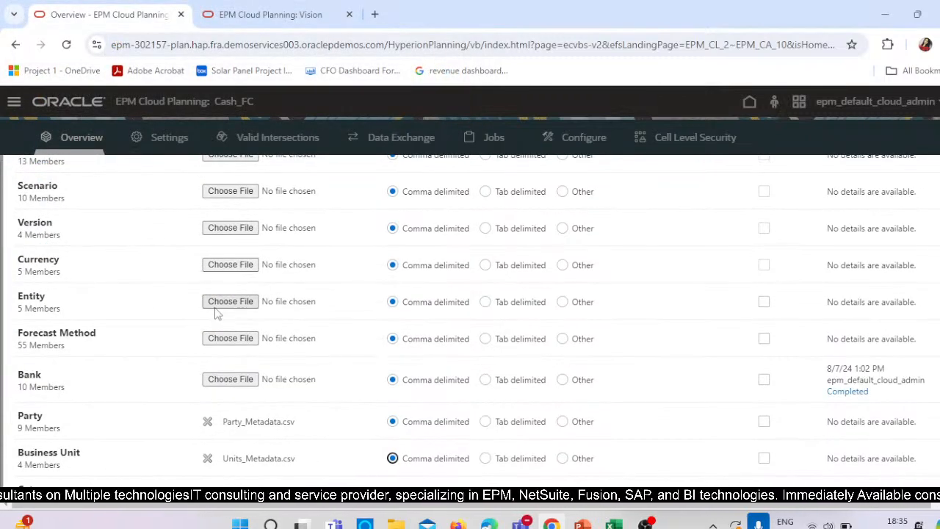
{"action": "left_click", "coordinate": [287, 308]}
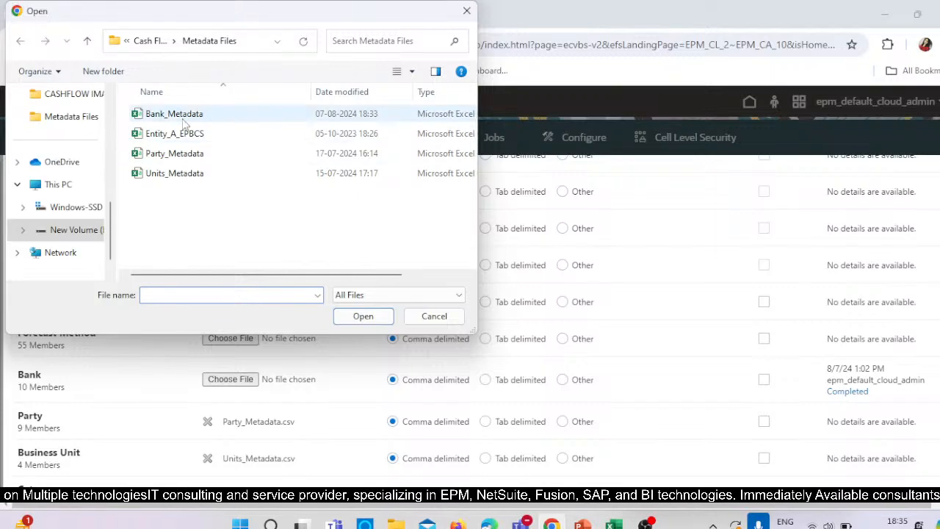
{"action": "left_click", "coordinate": [174, 133]}
{"action": "left_click", "coordinate": [363, 316]}
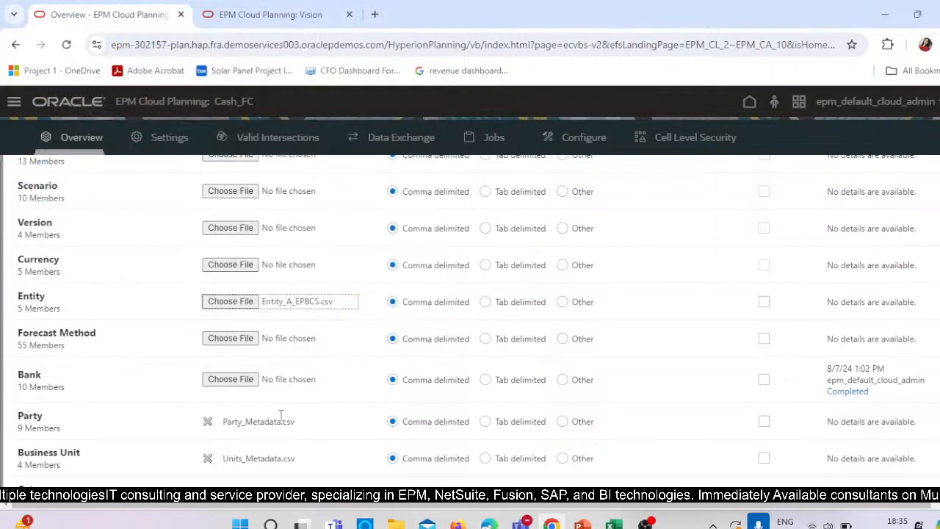
- Validate and import the chosen Party, Business Unit and Entity metadata files, and close the import page
{"action": "scroll", "coordinate": [535, 430], "scroll_direction": "up", "scroll_amount": 3}
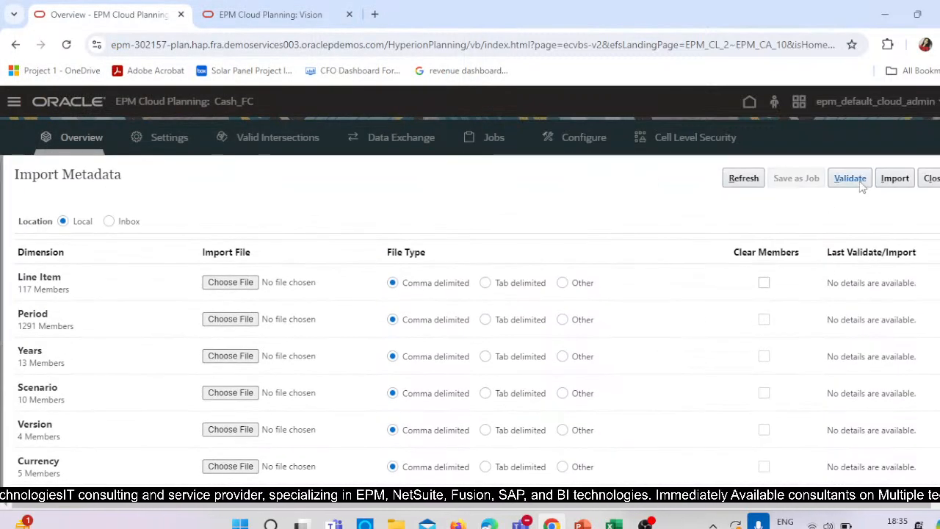
{"action": "left_click", "coordinate": [860, 184]}
{"action": "left_click", "coordinate": [555, 363]}
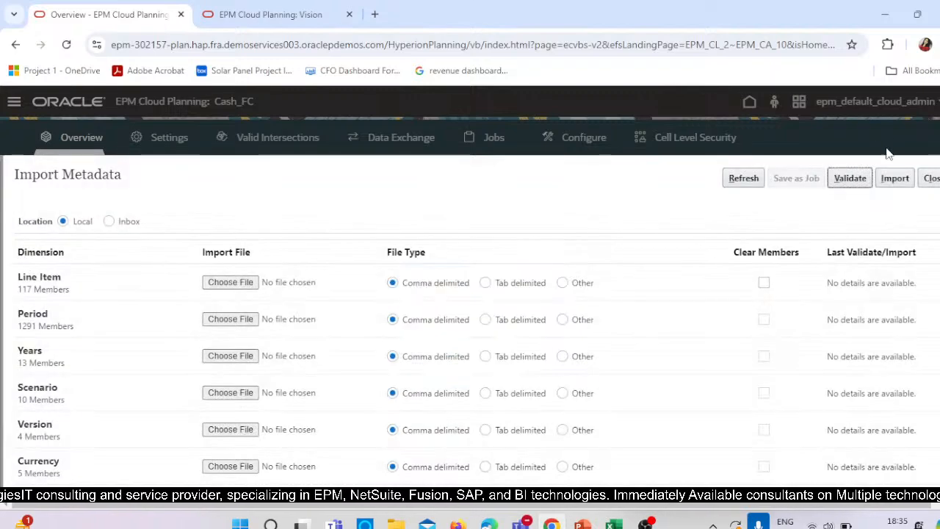
{"action": "left_click", "coordinate": [894, 177]}
{"action": "left_click", "coordinate": [581, 369]}
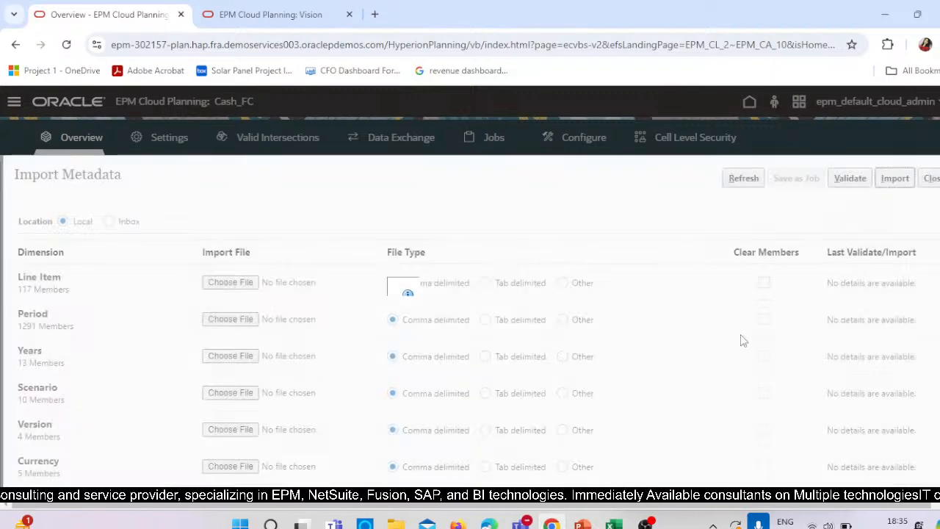
{"action": "left_click", "coordinate": [551, 363]}
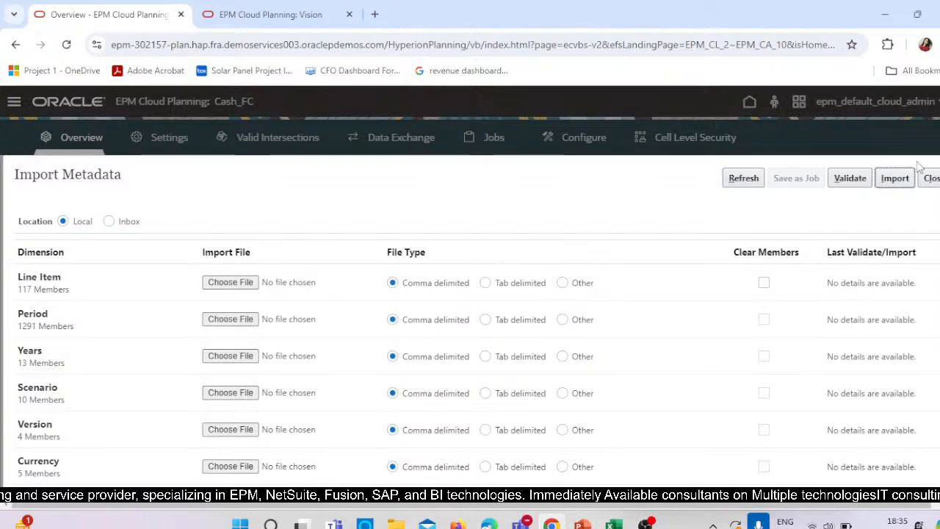
{"action": "left_click", "coordinate": [930, 178]}
{"action": "left_click", "coordinate": [928, 189]}
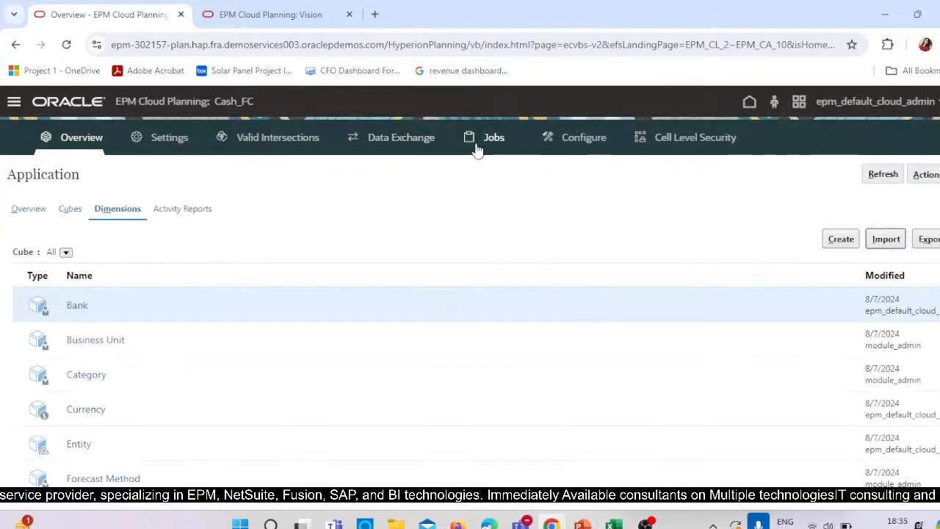
- Open the latest Import Metadata job and examine the import status details of its Entity load
{"action": "left_click", "coordinate": [477, 147]}
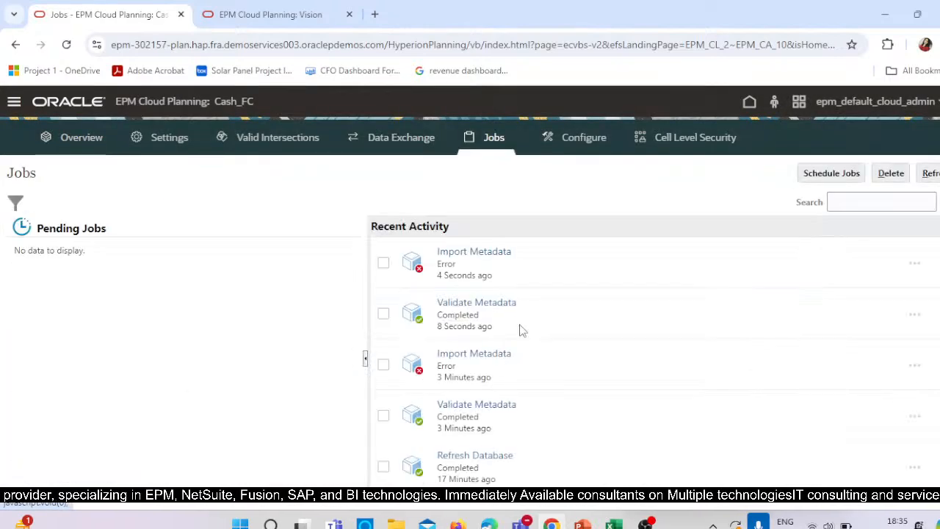
{"action": "left_click", "coordinate": [476, 253]}
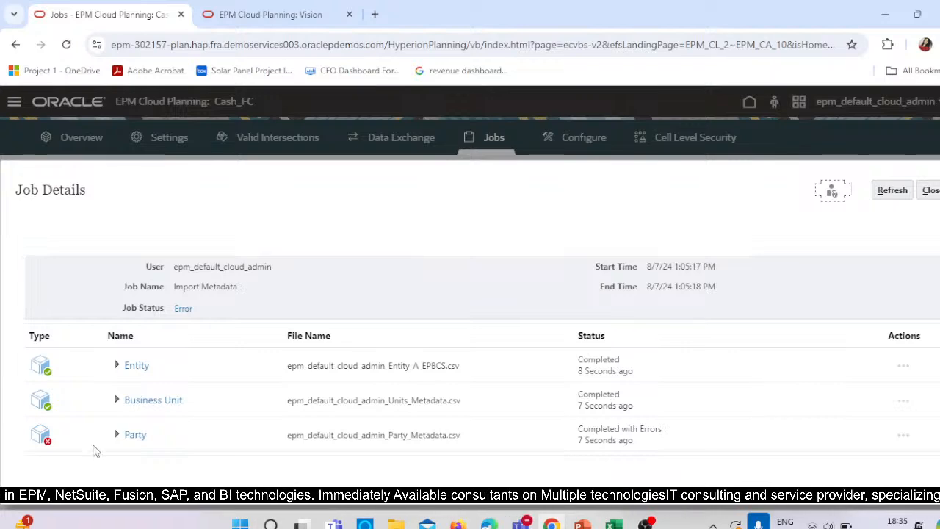
{"action": "left_click", "coordinate": [116, 365]}
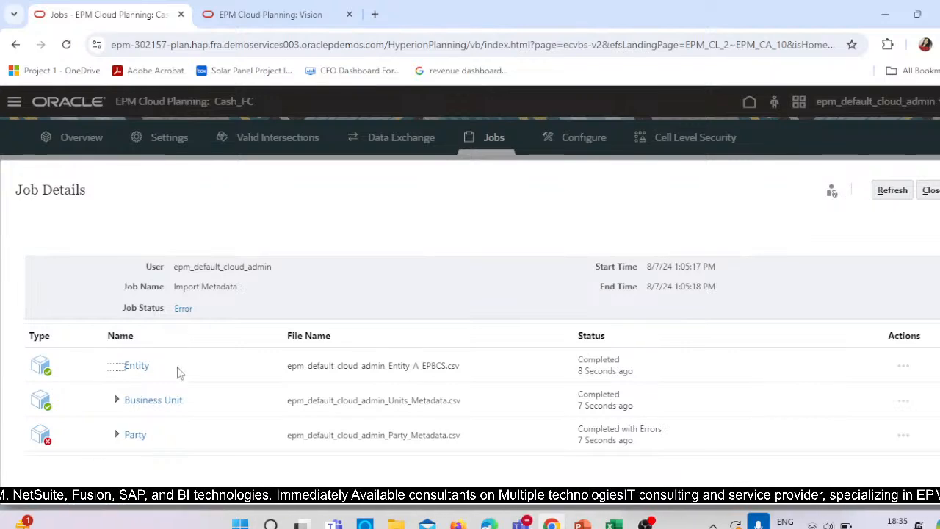
{"action": "left_click", "coordinate": [136, 365]}
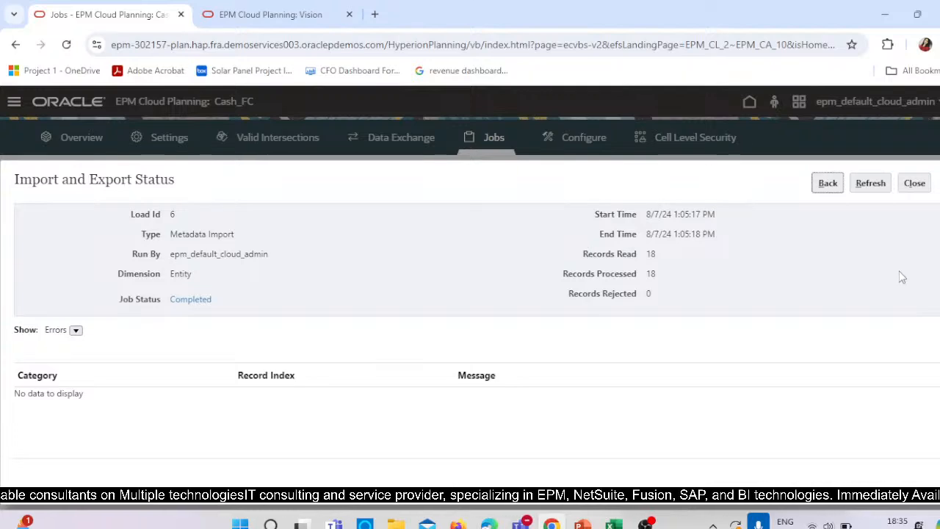
{"action": "left_click", "coordinate": [915, 183]}
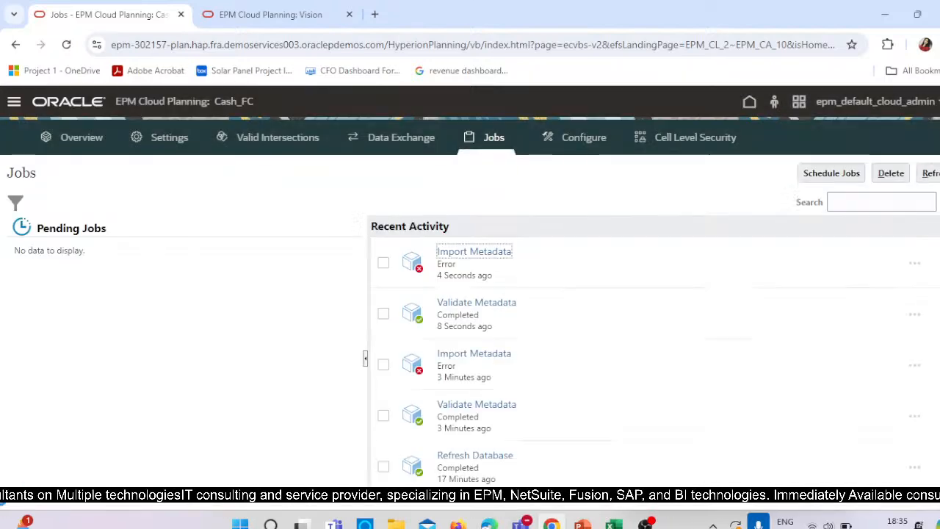
- Open the dimension editor, switch to the Entity dimension and expand OEP_Total Entity to examine its members
{"action": "left_click", "coordinate": [13, 105]}
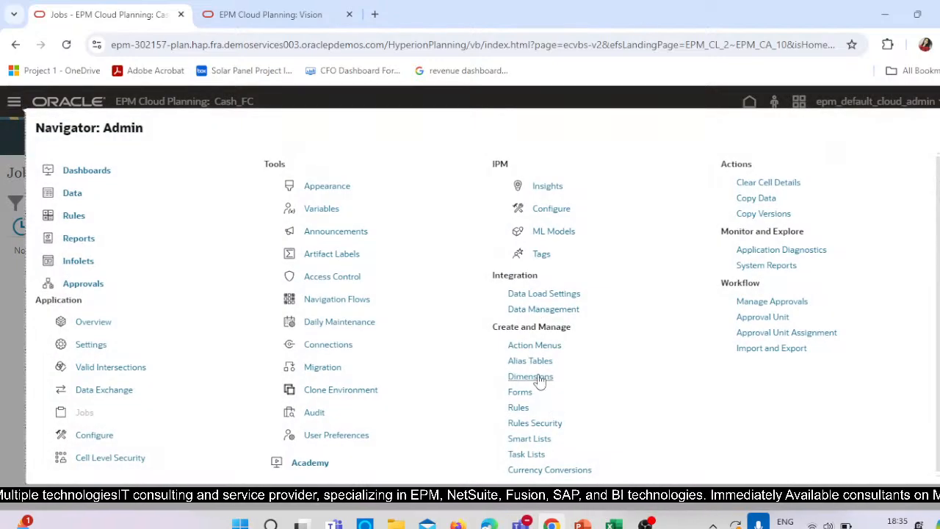
{"action": "left_click", "coordinate": [537, 380]}
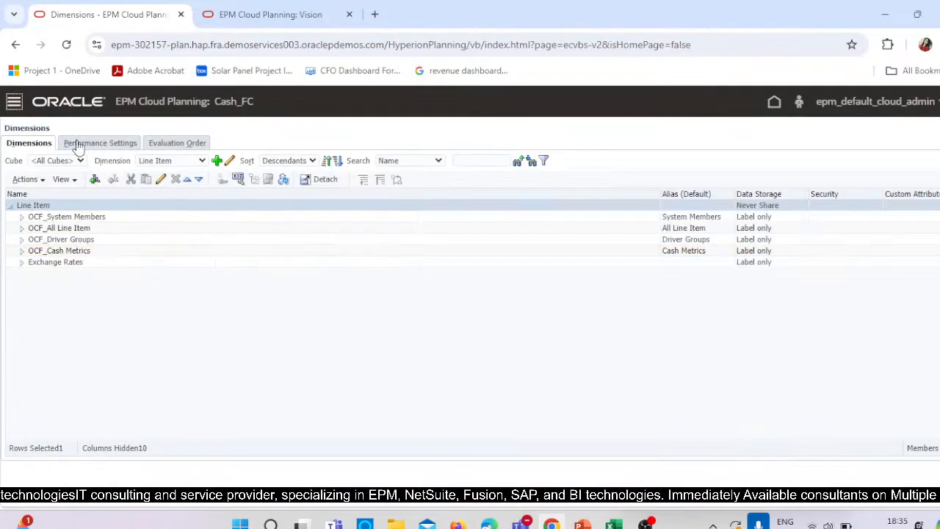
{"action": "left_click", "coordinate": [174, 161]}
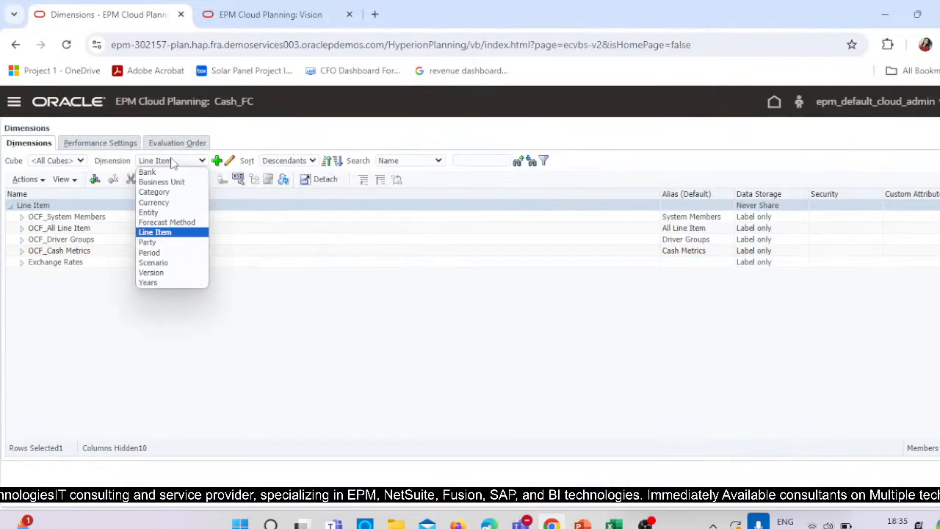
{"action": "left_click", "coordinate": [156, 210]}
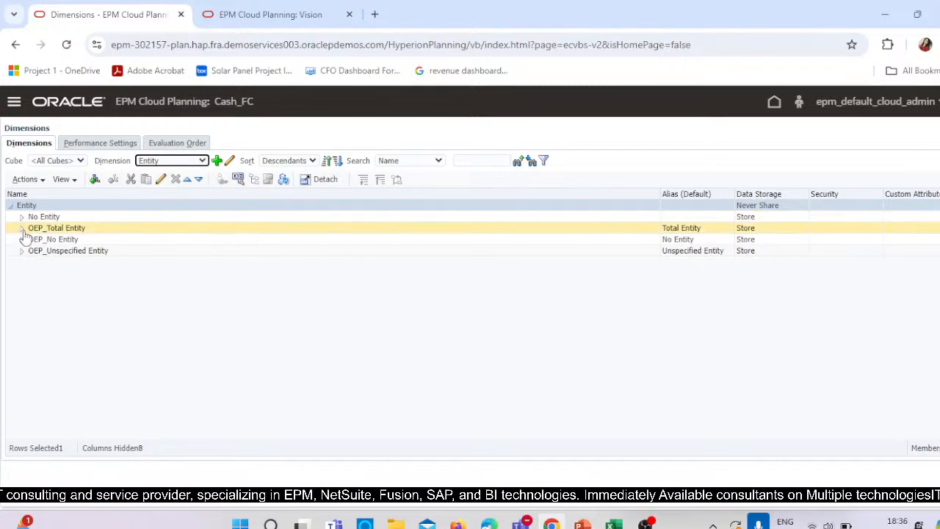
{"action": "left_click", "coordinate": [21, 228]}
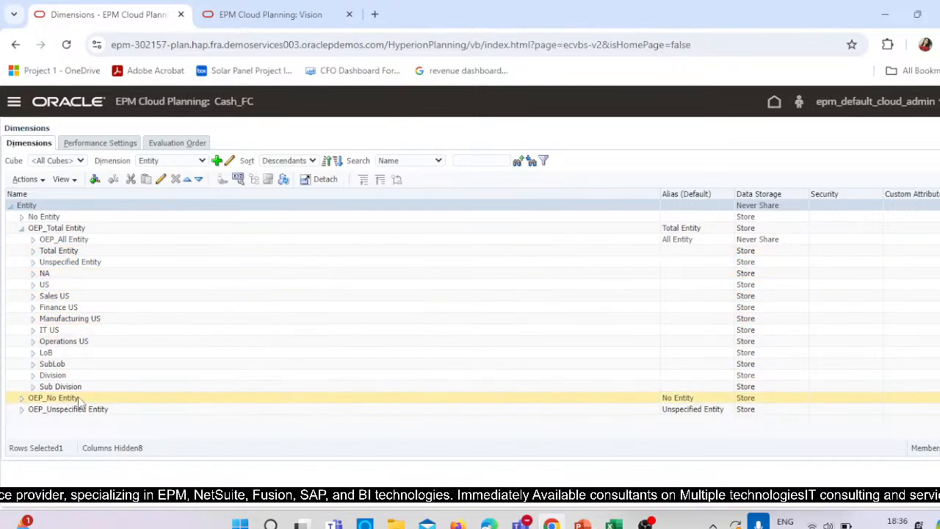
- Switch to the Business Unit dimension and expand OEP_Total Business Unit and OEP_All Business Unit to examine the unit members
{"action": "left_click", "coordinate": [185, 160]}
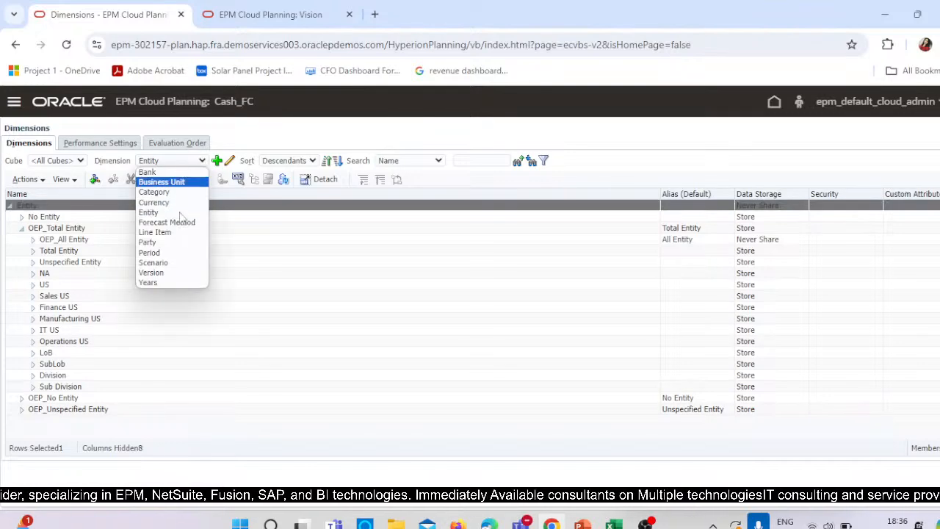
{"action": "left_click", "coordinate": [160, 182]}
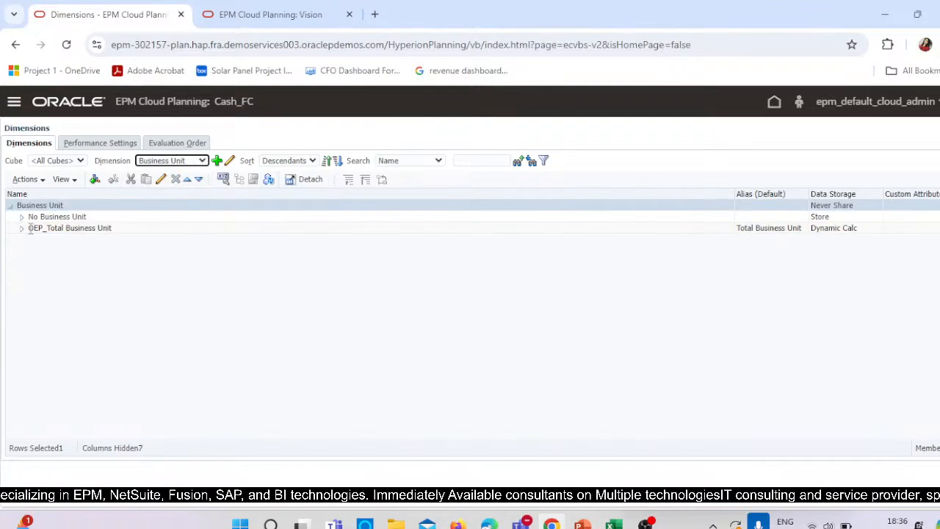
{"action": "left_click", "coordinate": [23, 230]}
{"action": "left_click", "coordinate": [32, 239]}
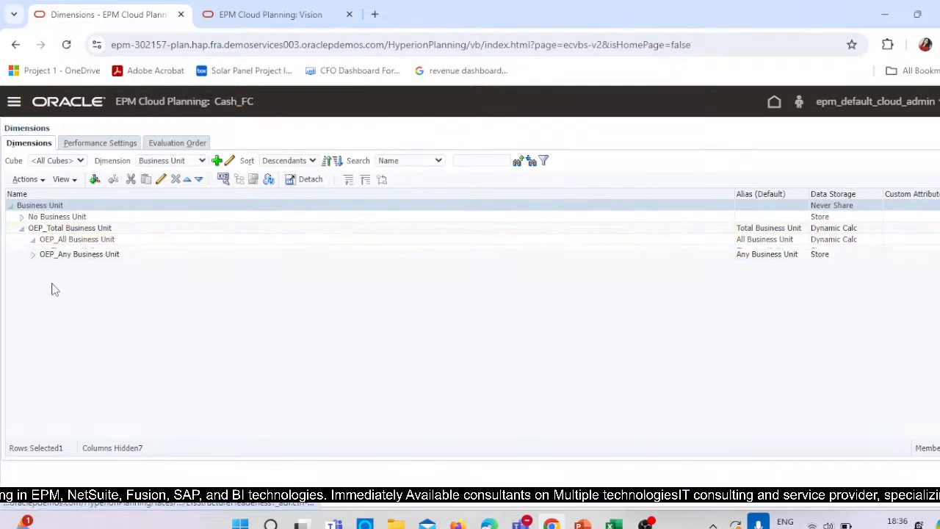
{"action": "left_click", "coordinate": [44, 252]}
{"action": "left_click", "coordinate": [44, 263]}
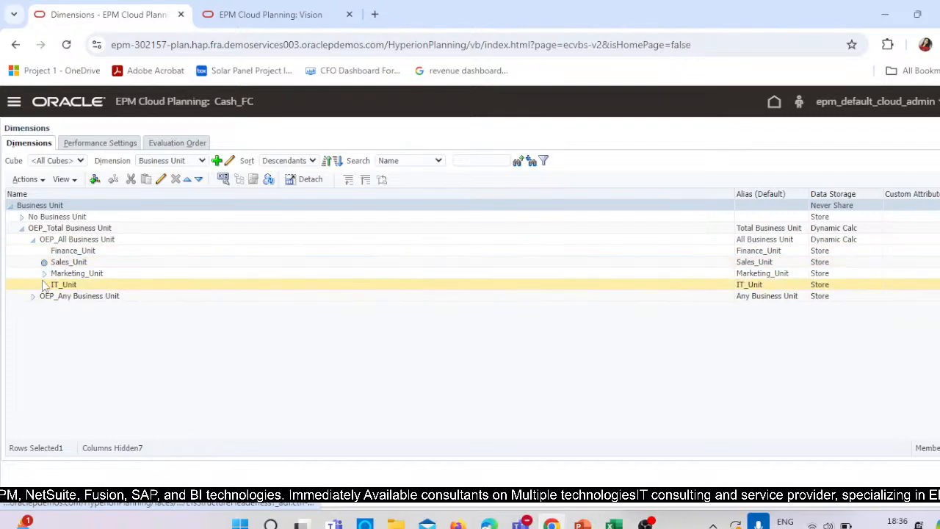
{"action": "left_click", "coordinate": [44, 285]}
{"action": "left_click", "coordinate": [44, 273]}
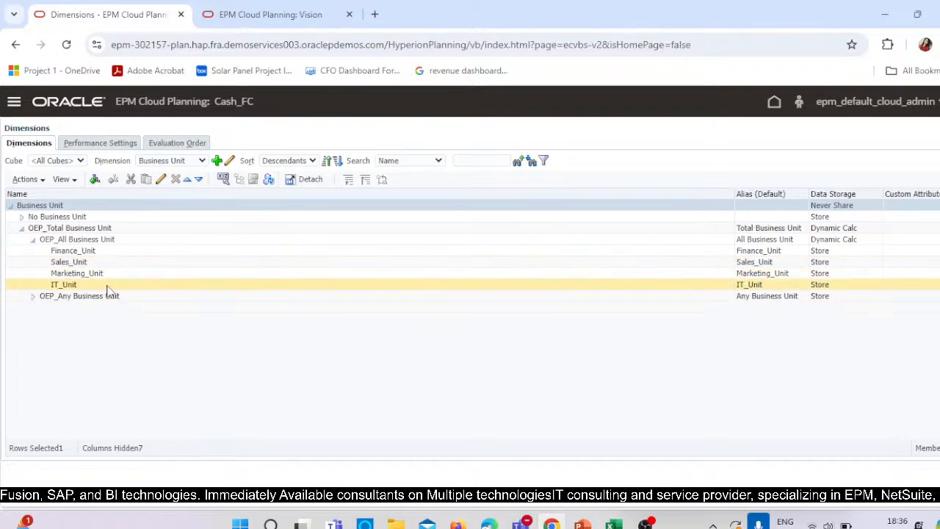
- Switch to the Party dimension and expand OEP_Total Party, its customer groups and OEP_All Suppliers to examine the party members
{"action": "left_click", "coordinate": [184, 161]}
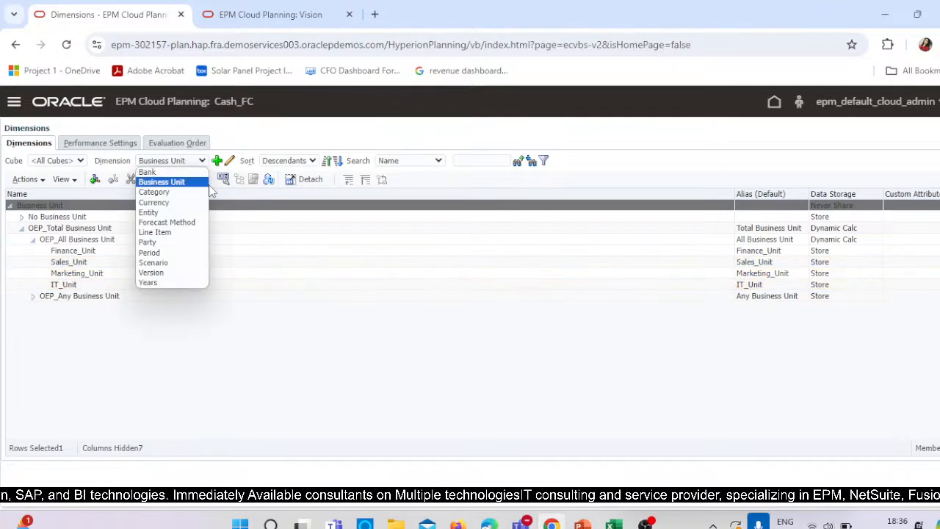
{"action": "left_click", "coordinate": [192, 242]}
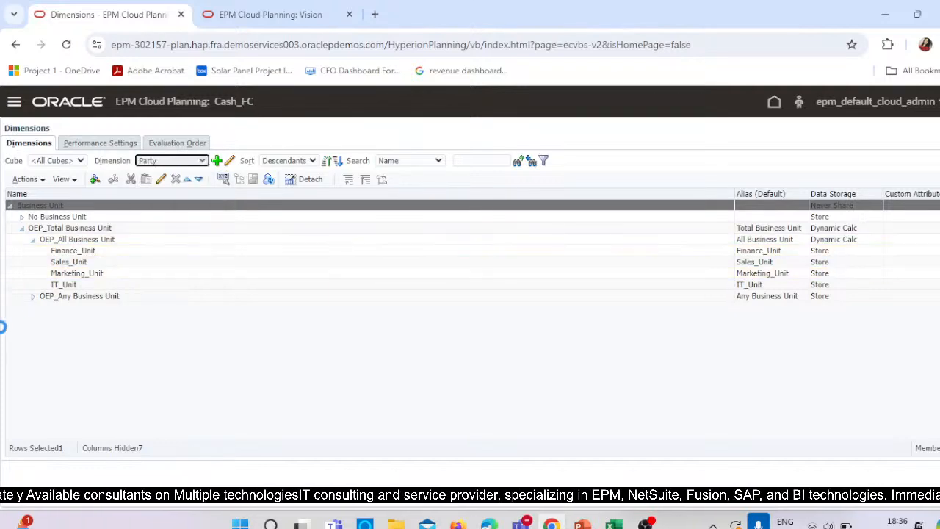
{"action": "left_click", "coordinate": [21, 229]}
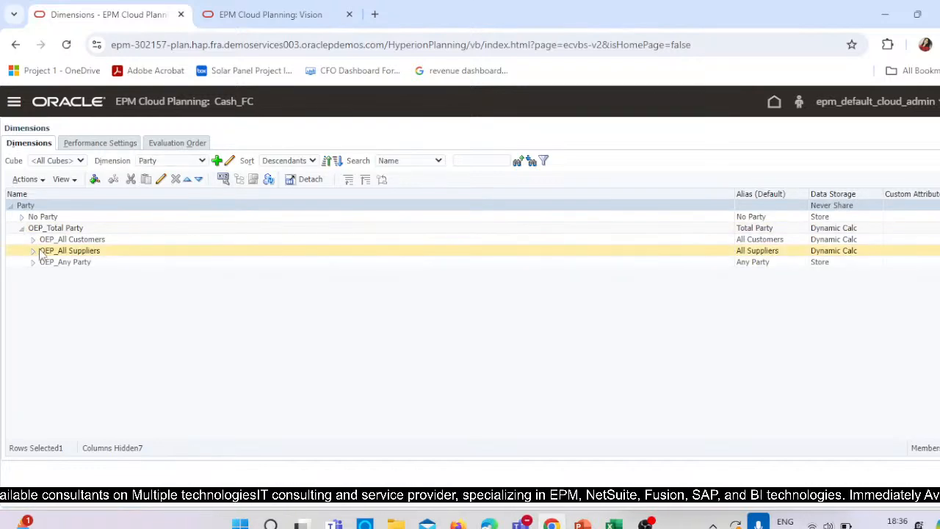
{"action": "left_click", "coordinate": [32, 240]}
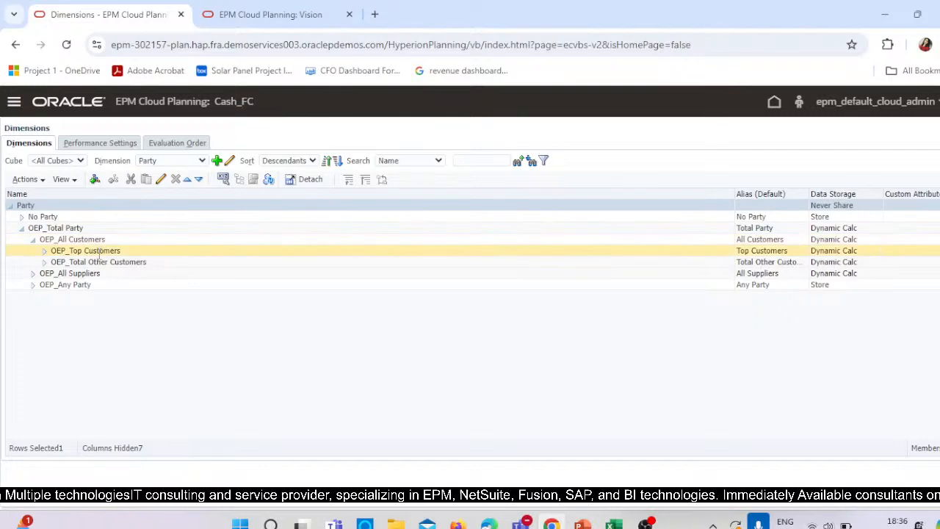
{"action": "left_click", "coordinate": [44, 250]}
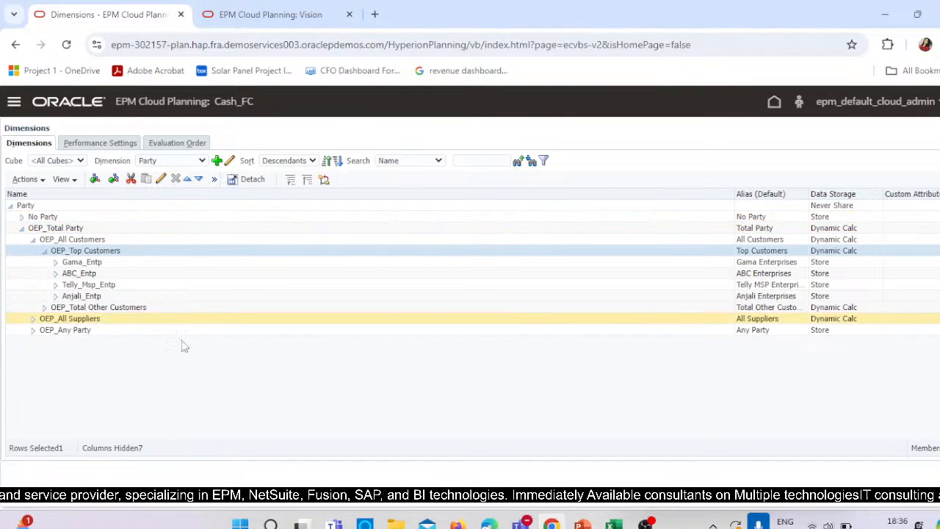
{"action": "left_click", "coordinate": [44, 307]}
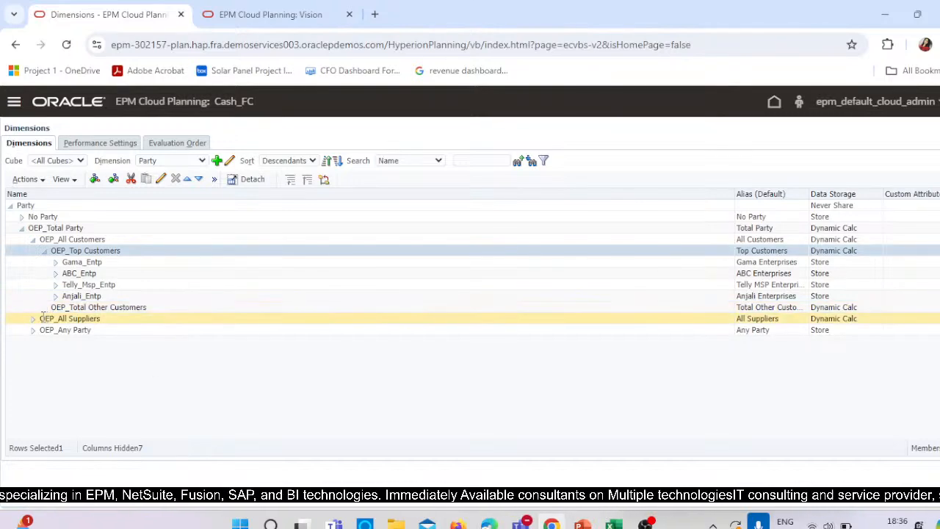
{"action": "left_click", "coordinate": [32, 318]}
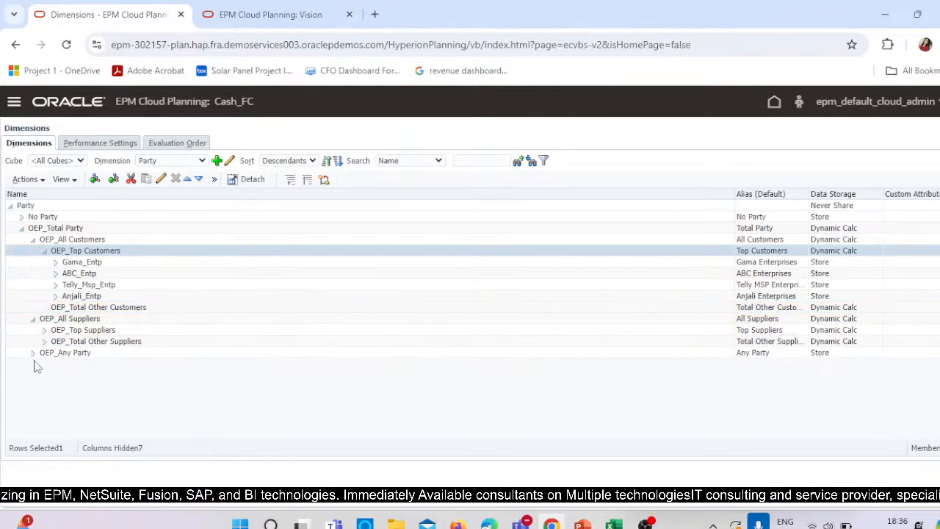
- Expand and select the OEP_Top Suppliers member under OEP_All Suppliers in the Party dimension
{"action": "left_click", "coordinate": [44, 330]}
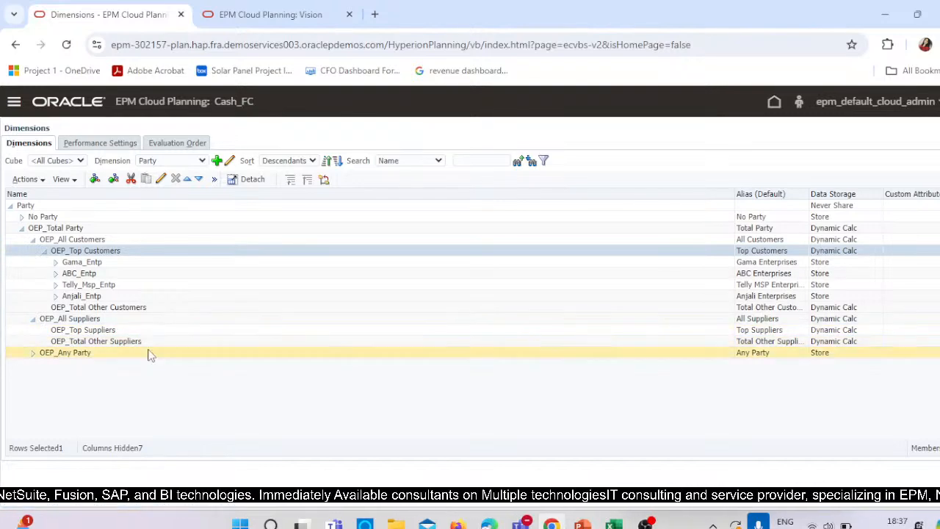
{"action": "left_click", "coordinate": [103, 330]}
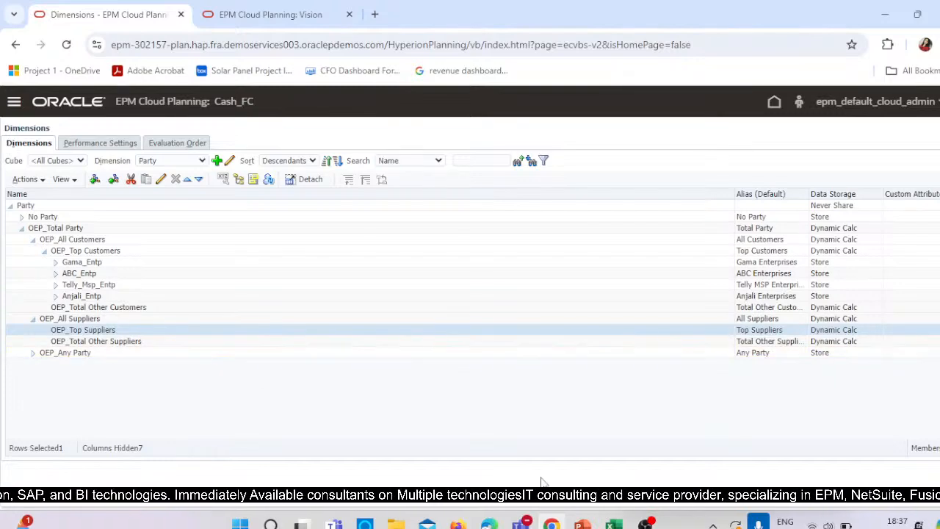
{"action": "key", "text": "alt+Tab"}
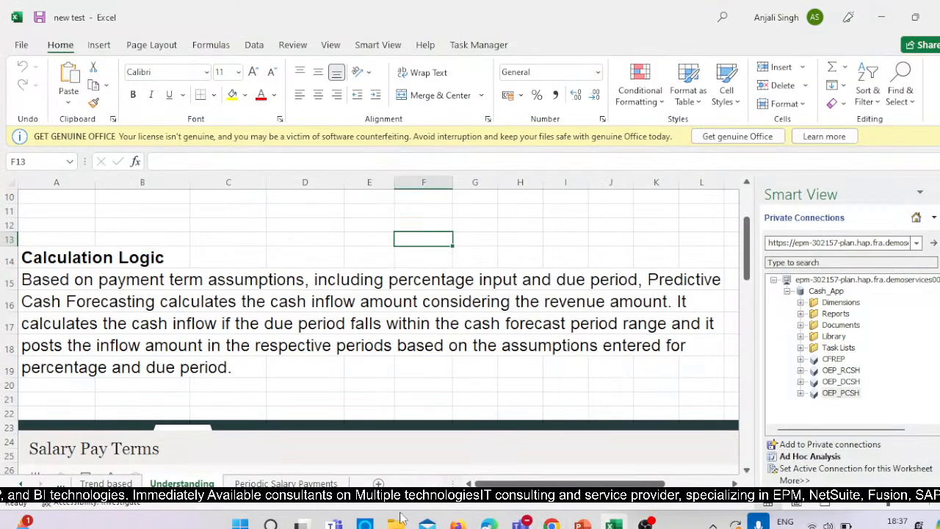
{"action": "key", "text": "alt+Tab"}
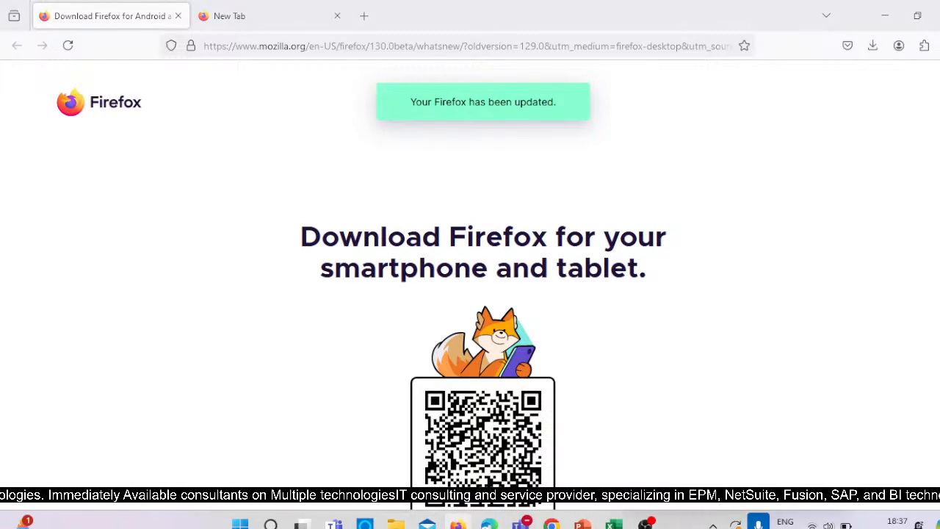
{"action": "left_click", "coordinate": [366, 525]}
{"action": "left_click", "coordinate": [610, 57]}
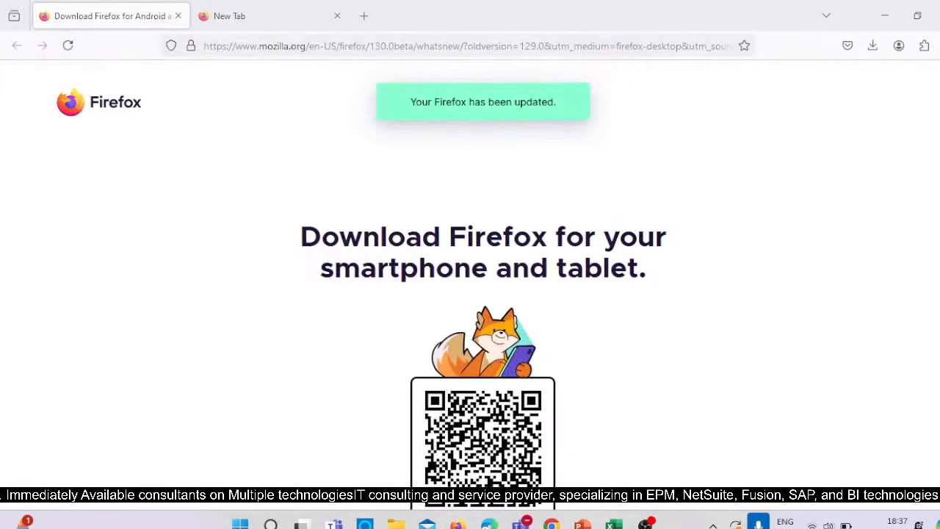
{"action": "left_click", "coordinate": [582, 525]}
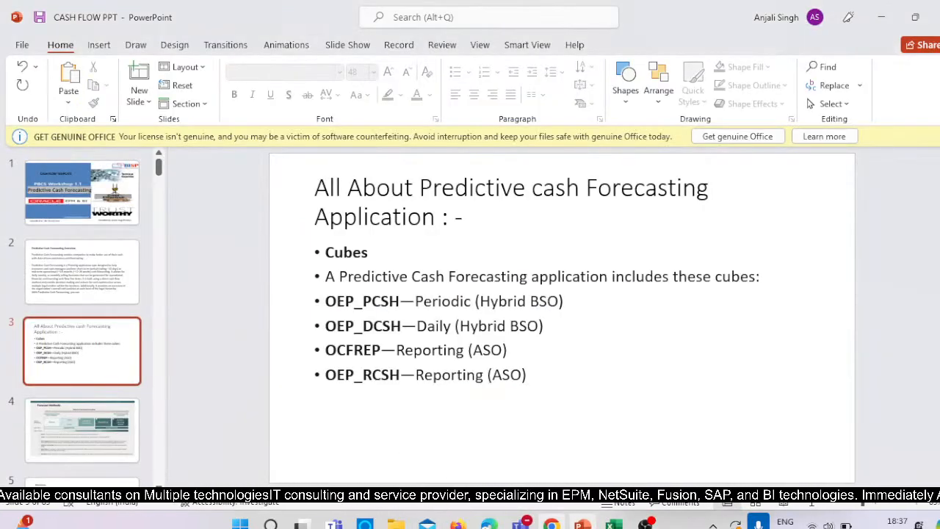
{"action": "left_click", "coordinate": [552, 524]}
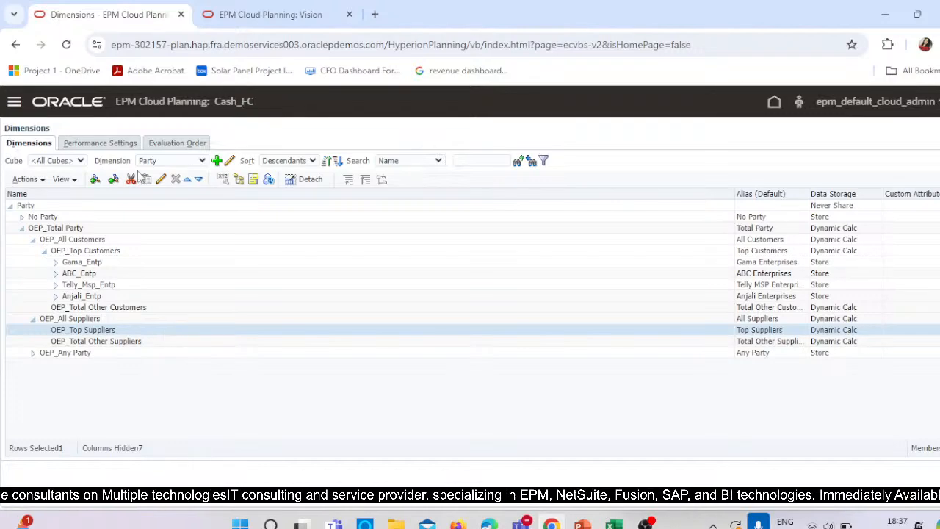
- Add a child member named GG_Enterprises under OEP_Top Suppliers, with GG_Enterprises as its default alias, and save it
{"action": "left_click", "coordinate": [95, 180]}
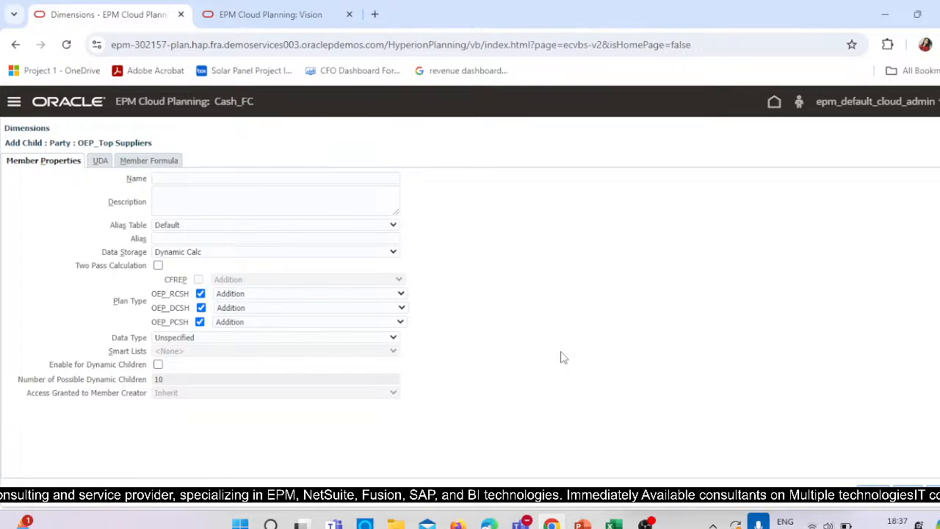
{"action": "left_click", "coordinate": [184, 178]}
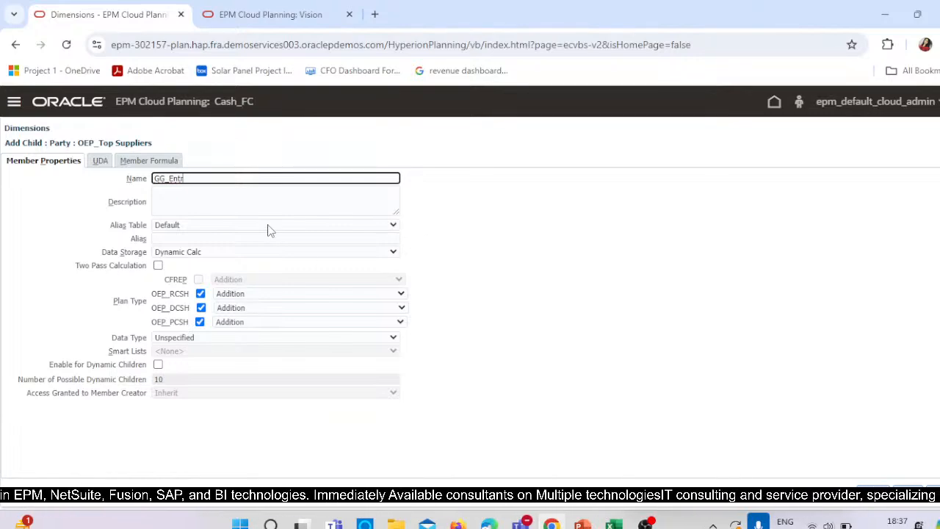
{"action": "key", "text": "BackSpace"}
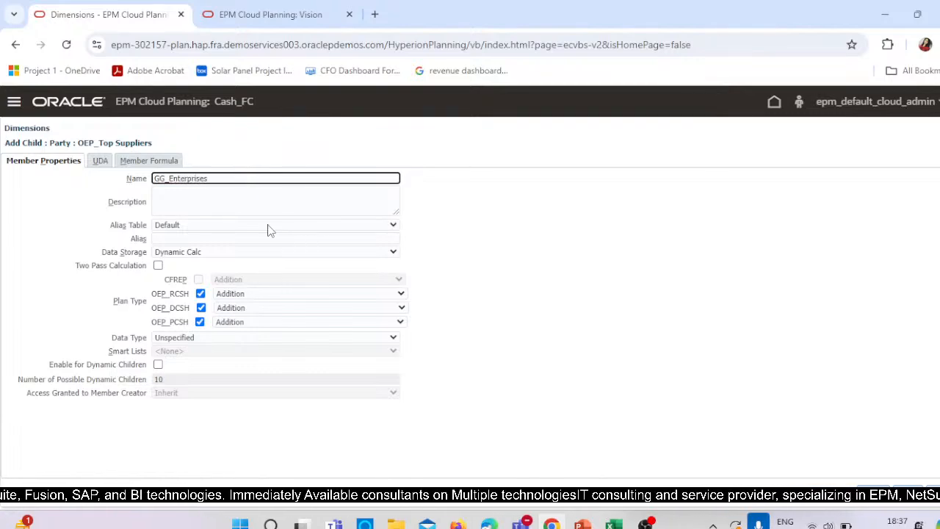
{"action": "left_click_drag", "start_coordinate": [216, 174], "coordinate": [2, 178]}
{"action": "key", "text": "ctrl+c"}
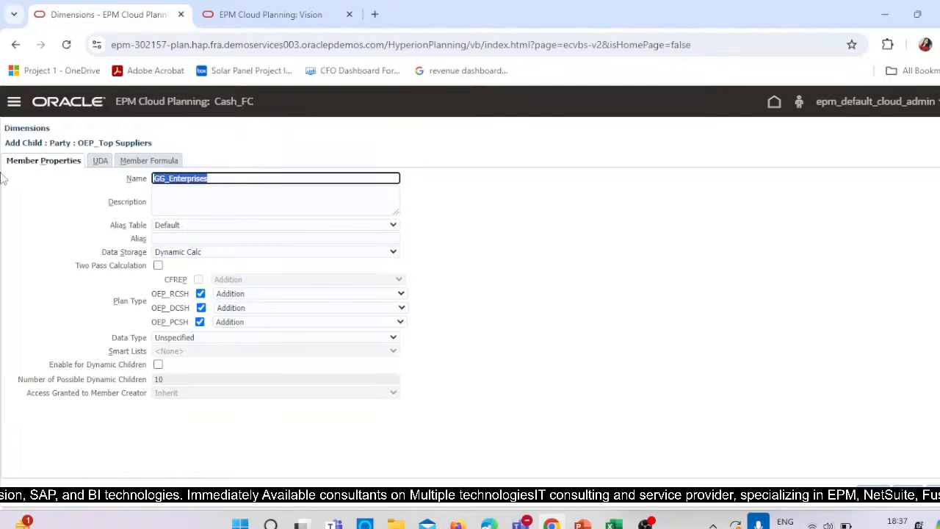
{"action": "left_click", "coordinate": [261, 236]}
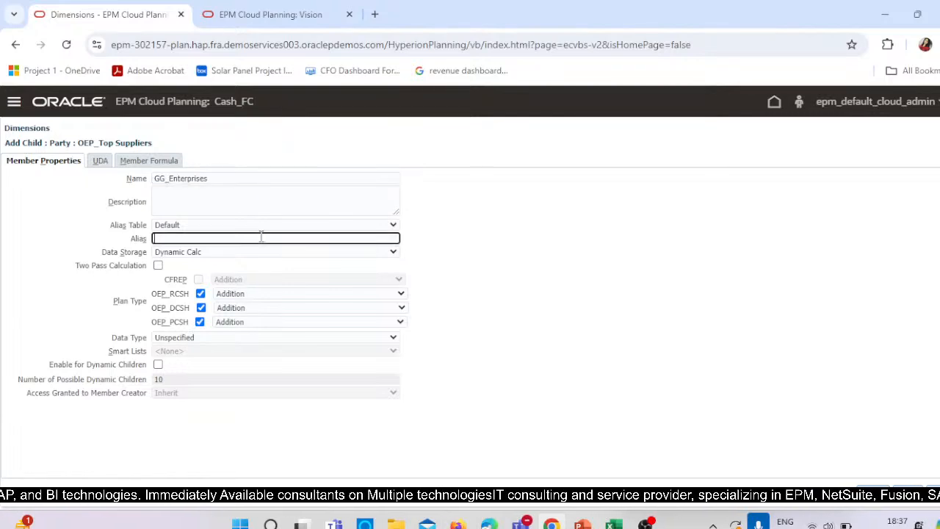
{"action": "key", "text": "ctrl+v"}
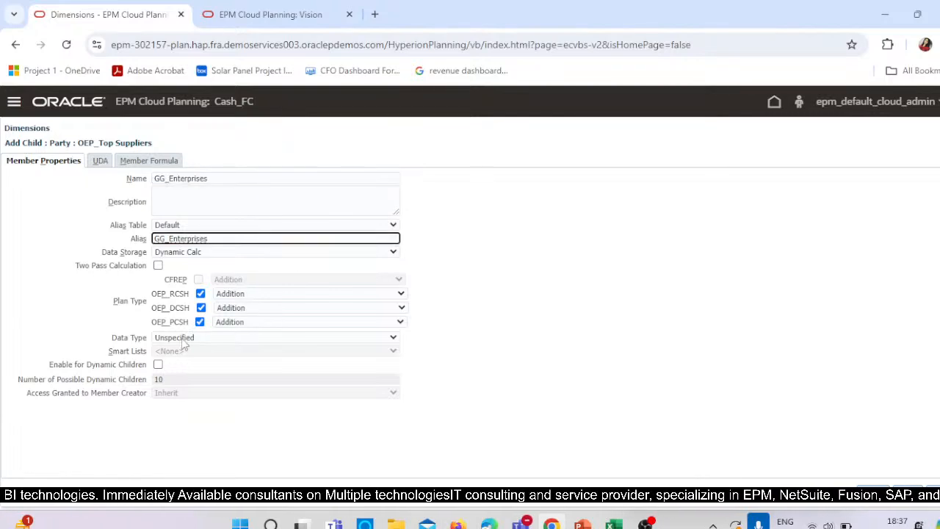
{"action": "left_click", "coordinate": [907, 504]}
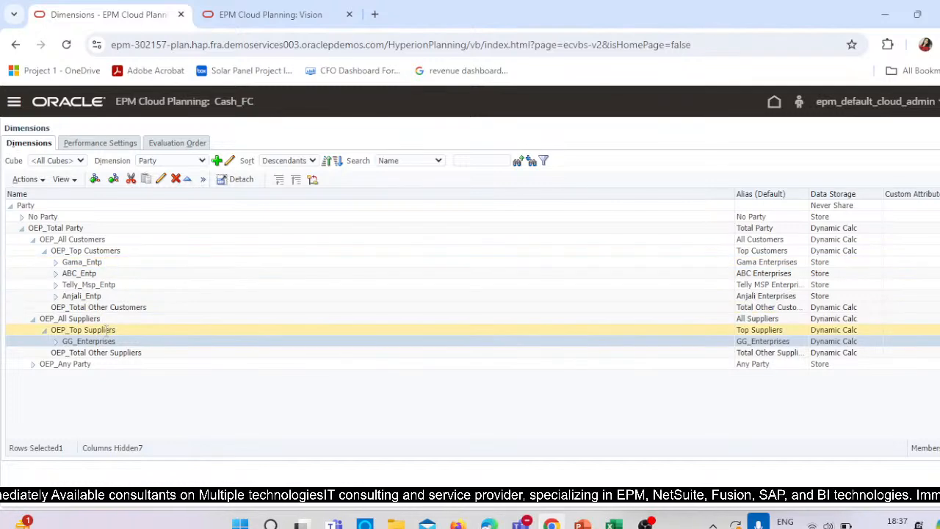
- Try to refresh the application's cubes from the Party dimension and close the refresh dialog
{"action": "left_click", "coordinate": [202, 179]}
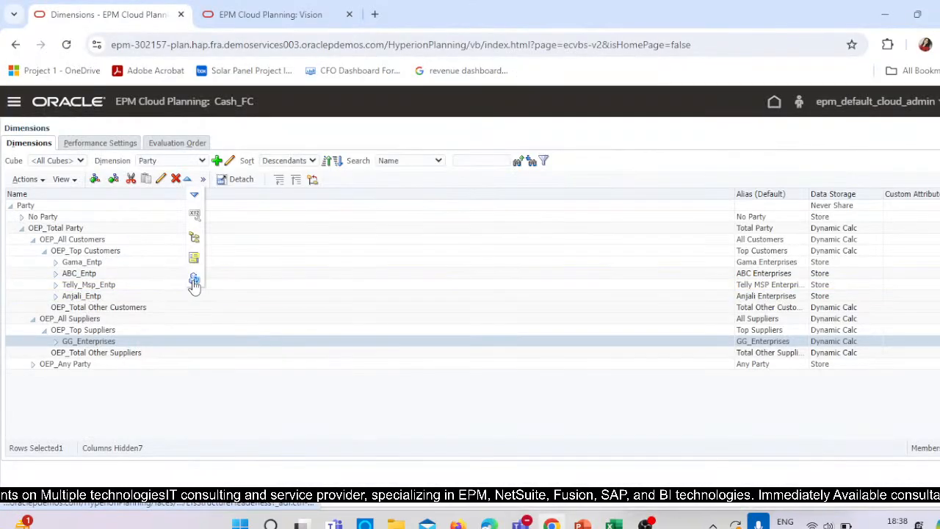
{"action": "left_click", "coordinate": [194, 280]}
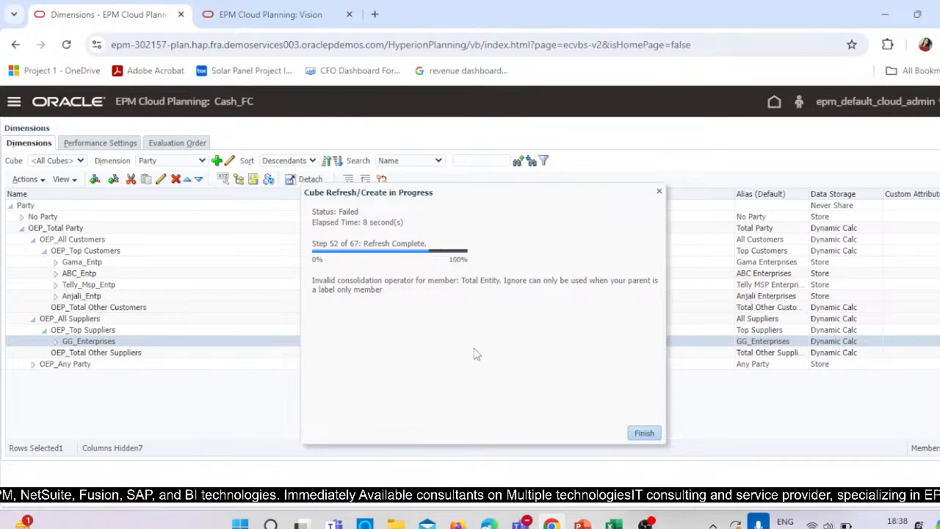
{"action": "left_click", "coordinate": [644, 433]}
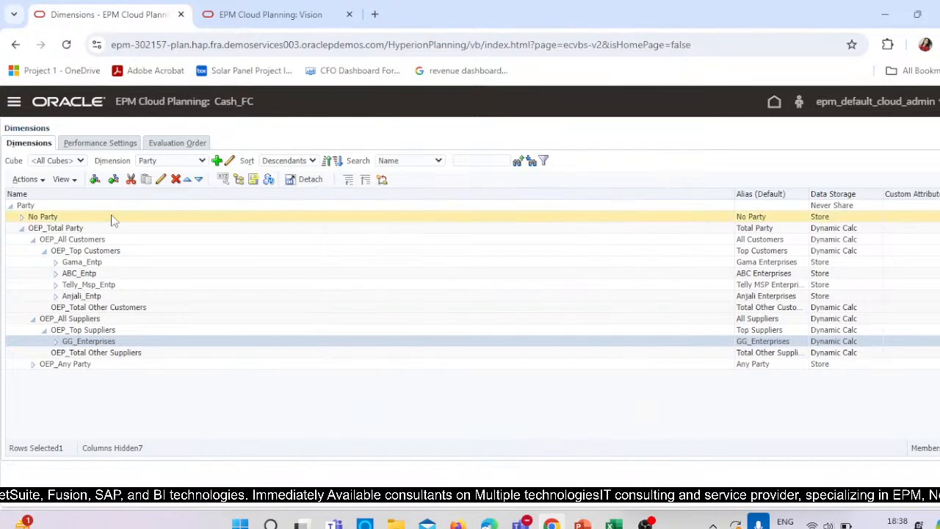
- Switch the dimension editor from Party to the Entity dimension
{"action": "left_click", "coordinate": [154, 162]}
{"action": "left_click", "coordinate": [166, 213]}
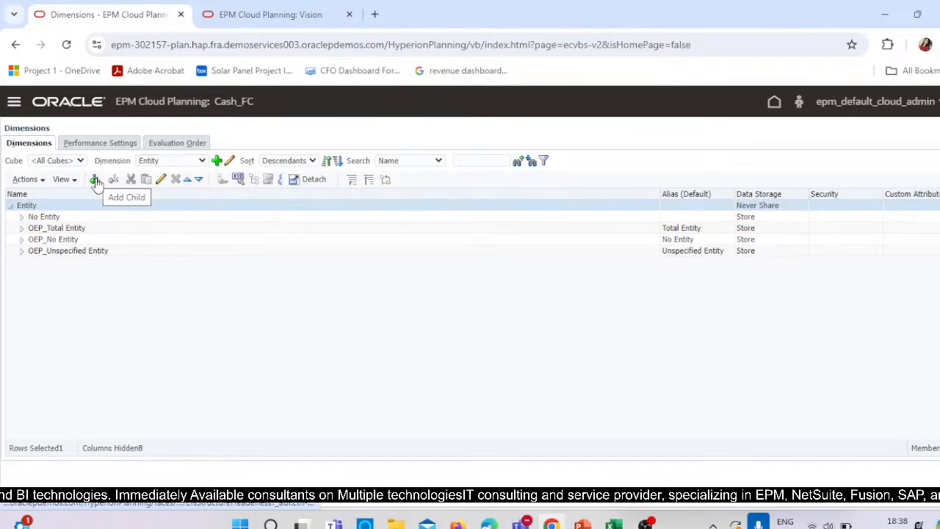
{"action": "left_click", "coordinate": [95, 181]}
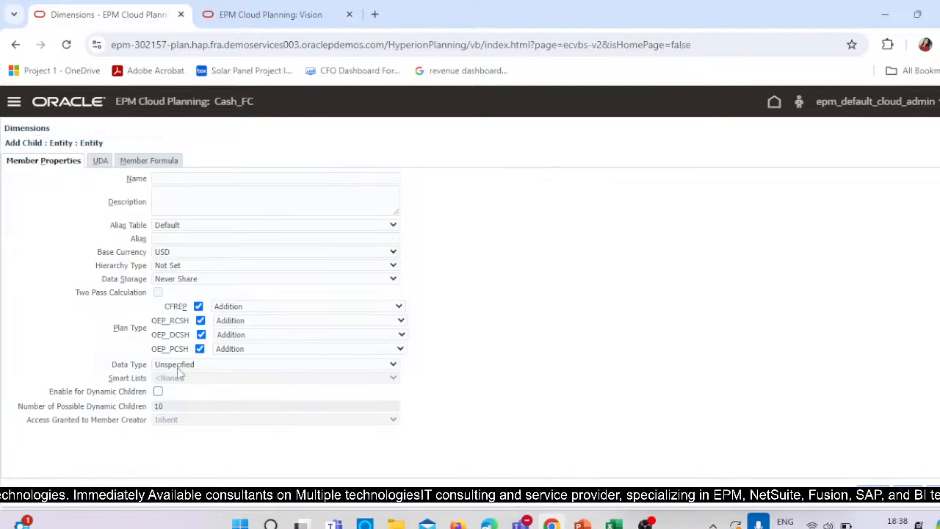
{"action": "left_click", "coordinate": [176, 279]}
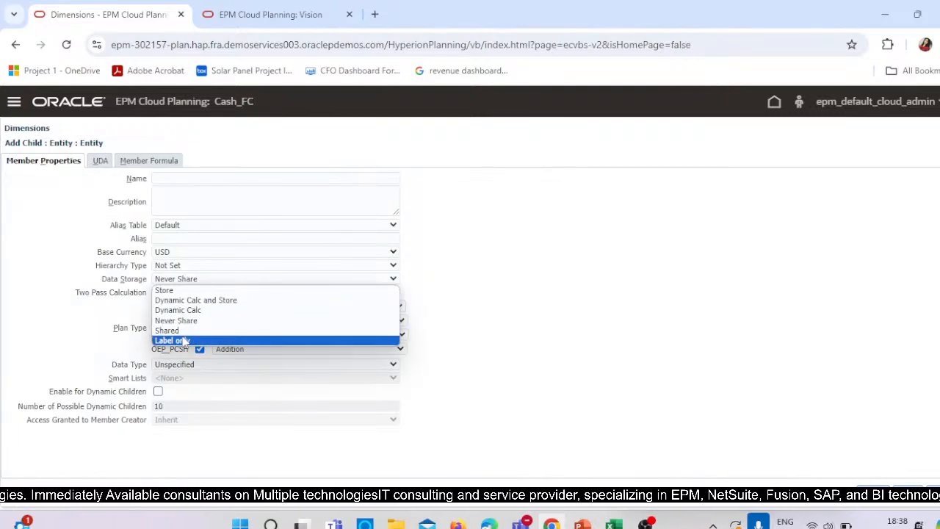
{"action": "left_click", "coordinate": [181, 343]}
{"action": "left_click", "coordinate": [909, 492]}
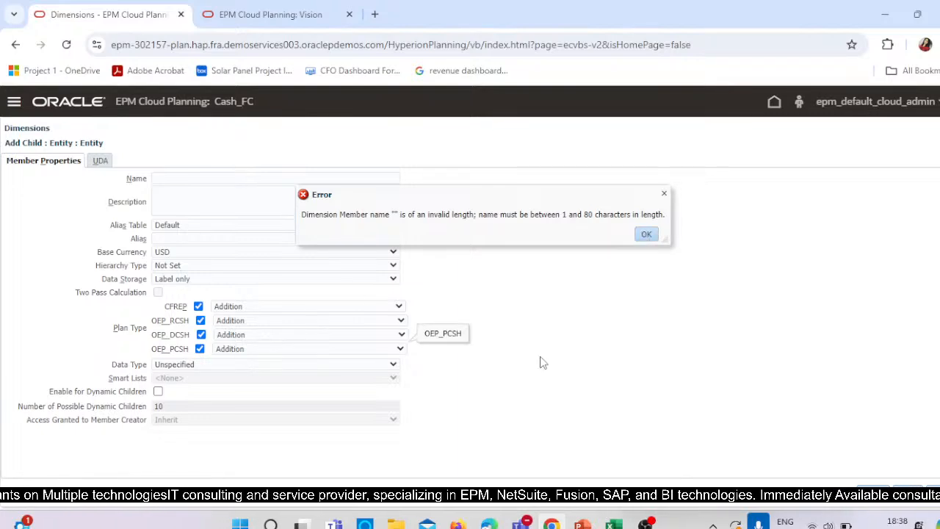
{"action": "left_click", "coordinate": [907, 486]}
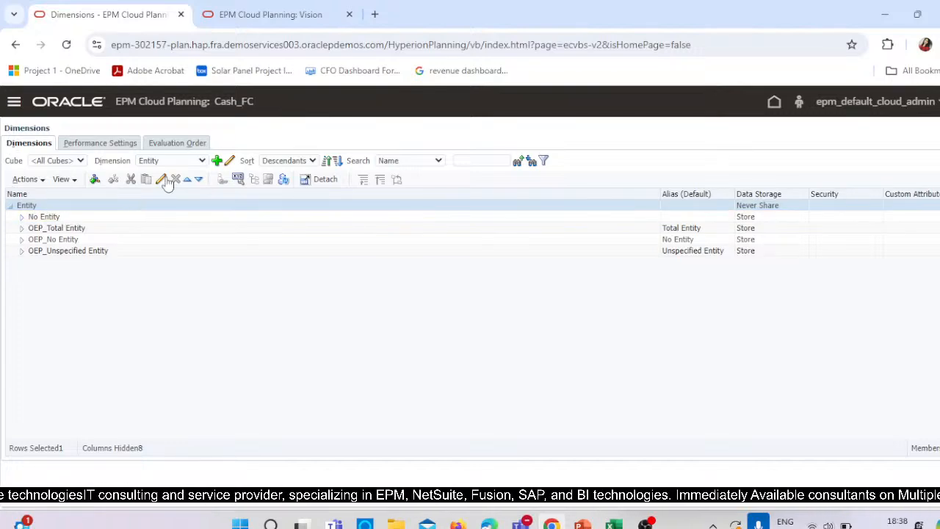
- Set the Total Entity member under OEP_Total Entity to Addition for OEP_RCSH, OEP_DCSH and OEP_PCSH, and save it
{"action": "left_click", "coordinate": [21, 227]}
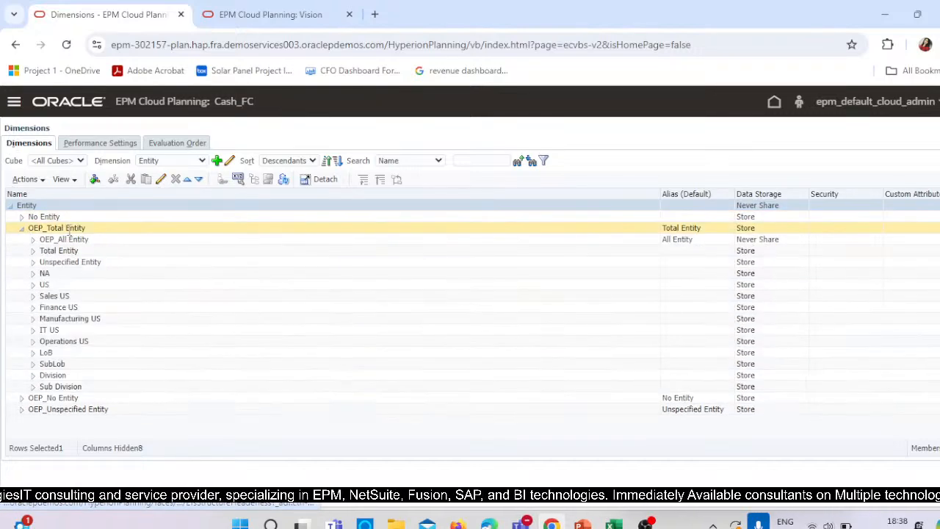
{"action": "left_click", "coordinate": [58, 250]}
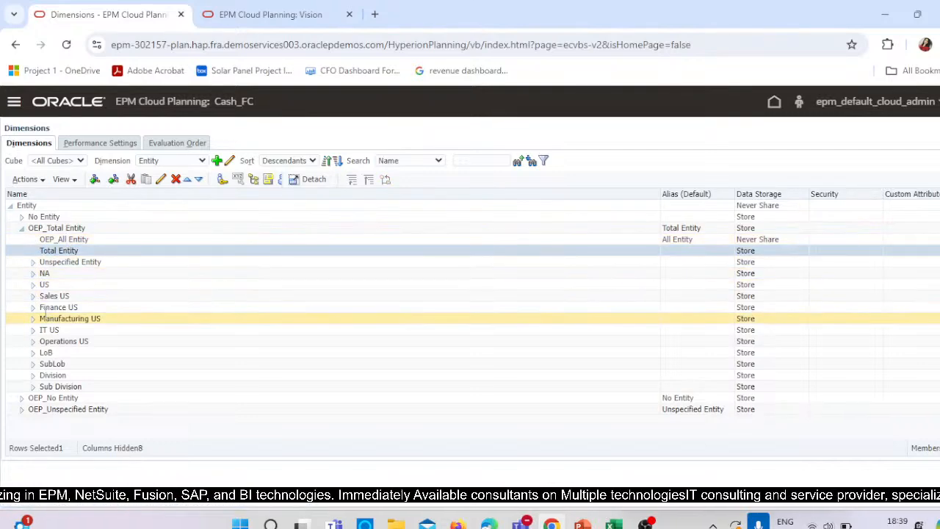
{"action": "left_click", "coordinate": [33, 307]}
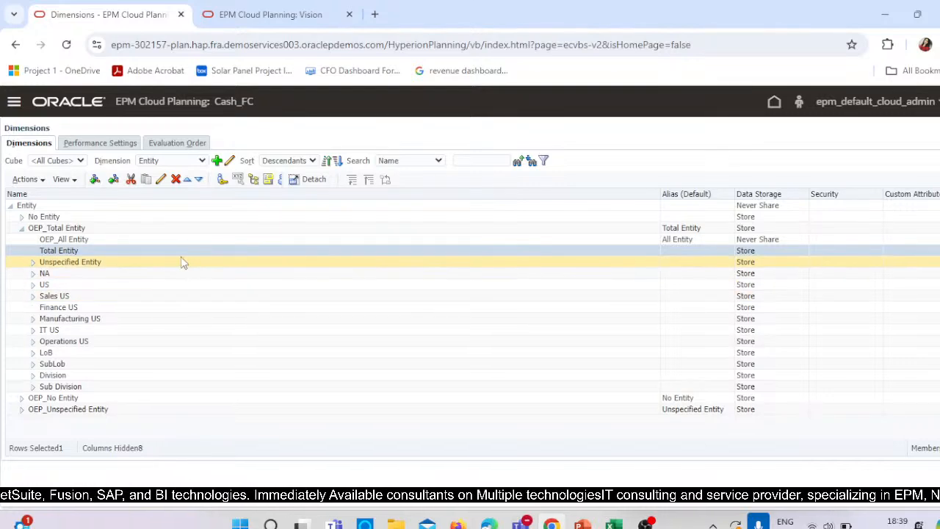
{"action": "left_click", "coordinate": [160, 182]}
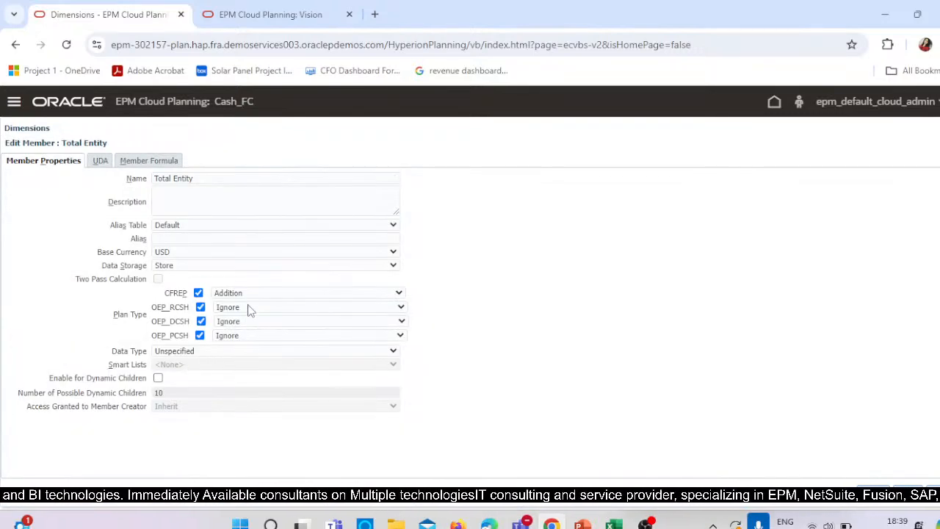
{"action": "left_click", "coordinate": [248, 309]}
{"action": "left_click", "coordinate": [250, 318]}
{"action": "left_click", "coordinate": [252, 323]}
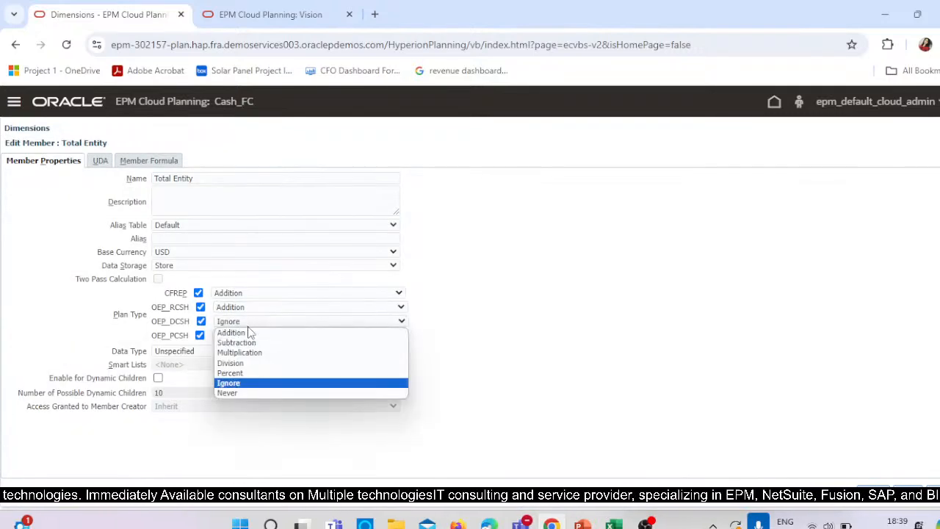
{"action": "left_click", "coordinate": [248, 332]}
{"action": "left_click", "coordinate": [246, 335]}
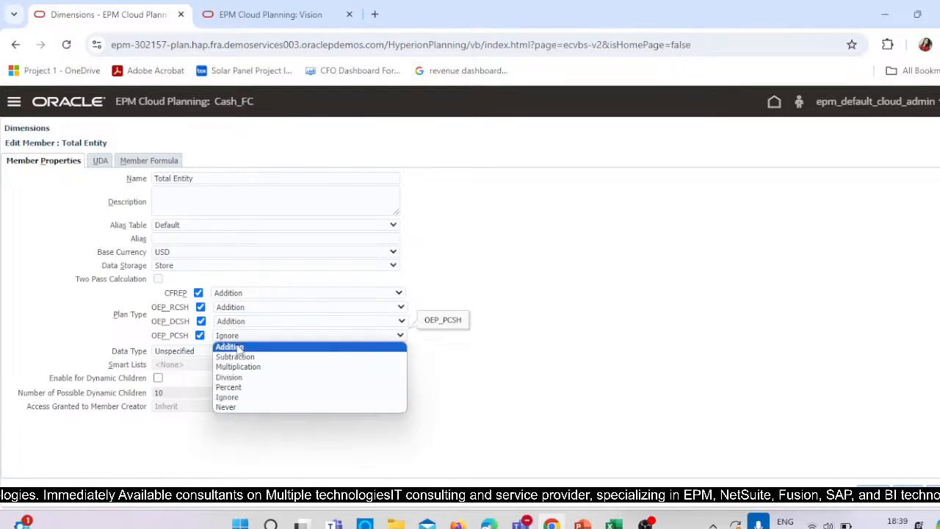
{"action": "left_click", "coordinate": [239, 348]}
{"action": "left_click", "coordinate": [907, 488]}
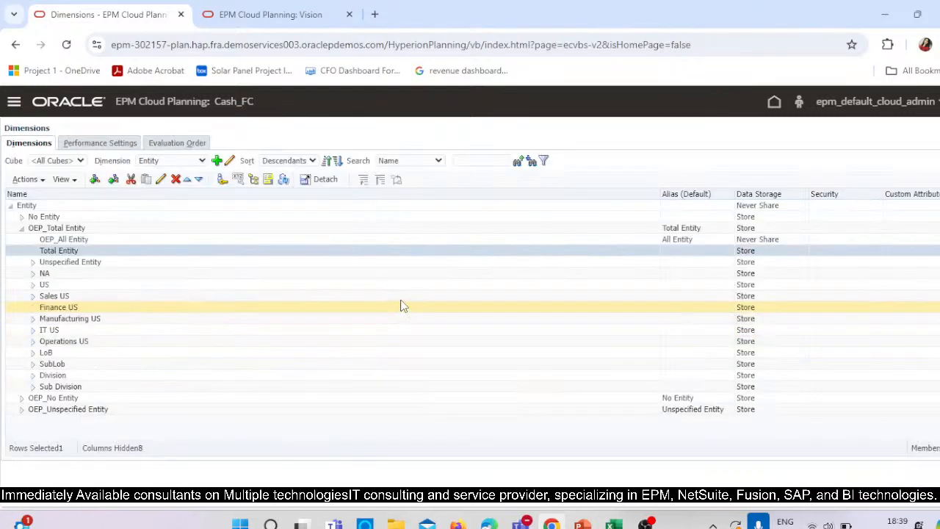
- Review the properties of the Total Entity member and of the Entity dimension's root
{"action": "left_click", "coordinate": [161, 182]}
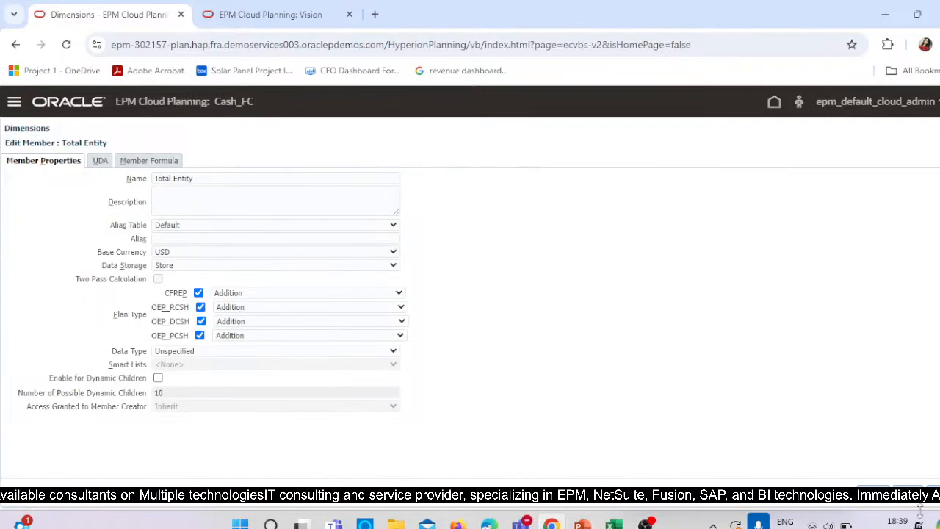
{"action": "left_click", "coordinate": [907, 488]}
{"action": "left_click", "coordinate": [69, 205]}
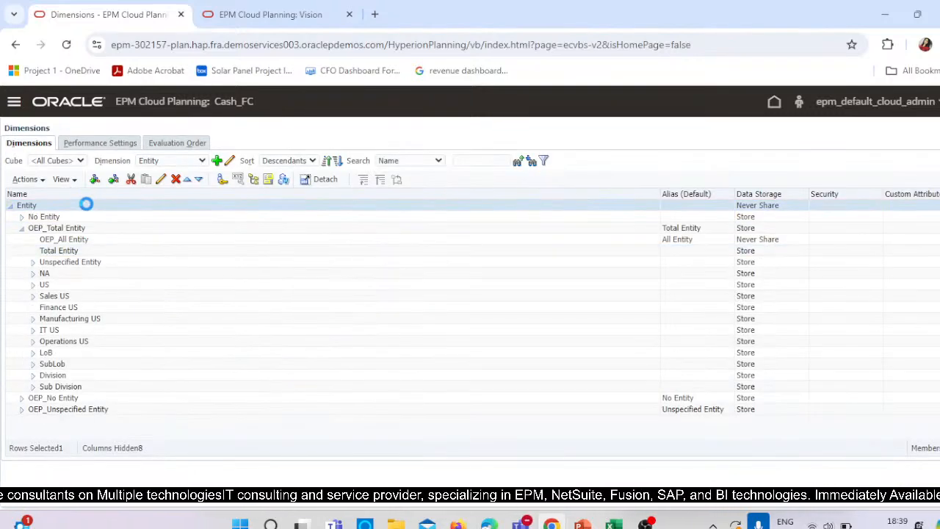
{"action": "left_click", "coordinate": [160, 180]}
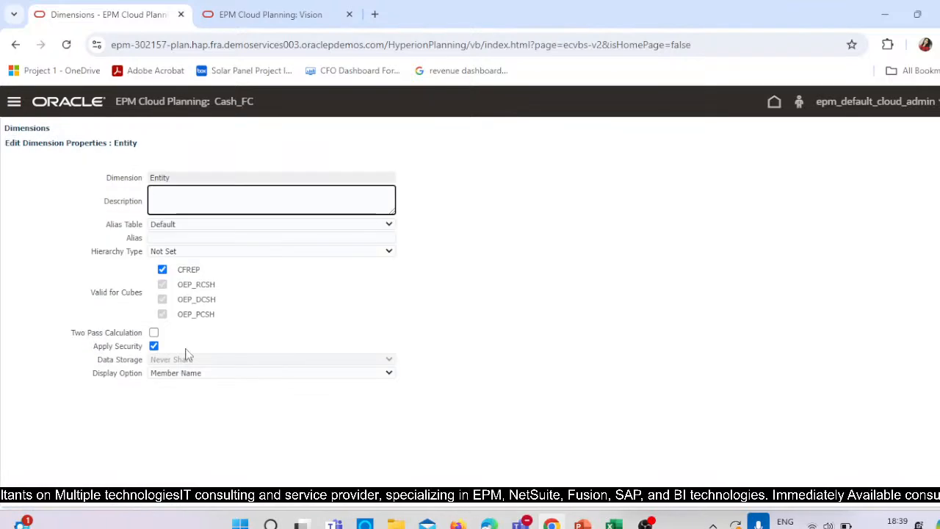
{"action": "left_click", "coordinate": [907, 488]}
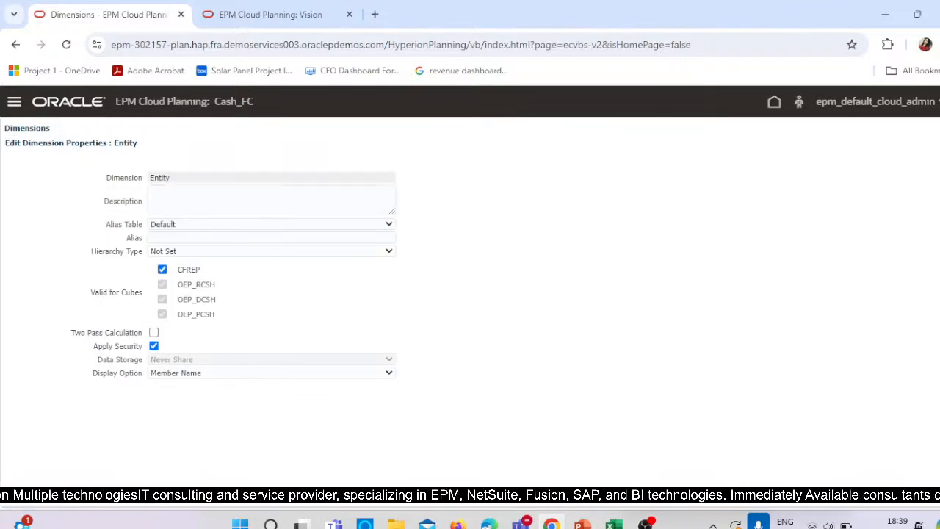
- Expand OEP_Total Entity in the Entity hierarchy and review its member properties
{"action": "left_click", "coordinate": [22, 228]}
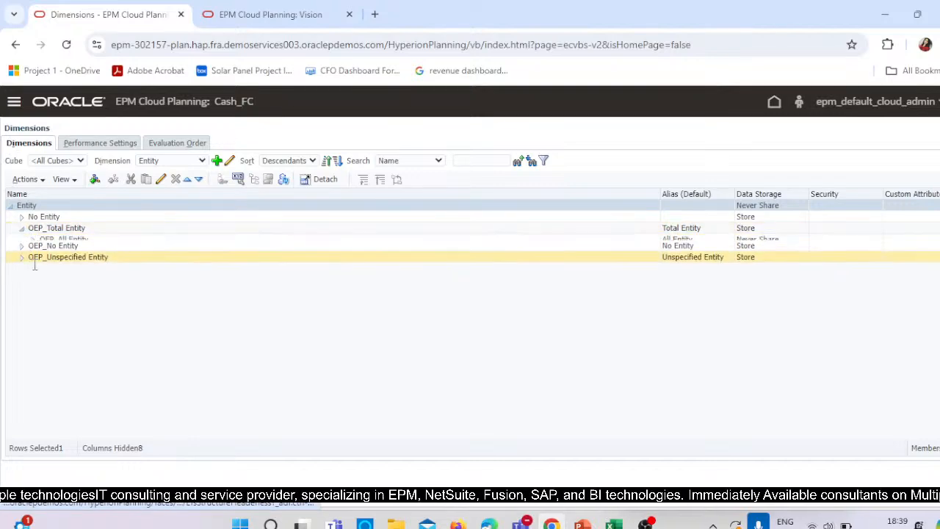
{"action": "left_click", "coordinate": [79, 228]}
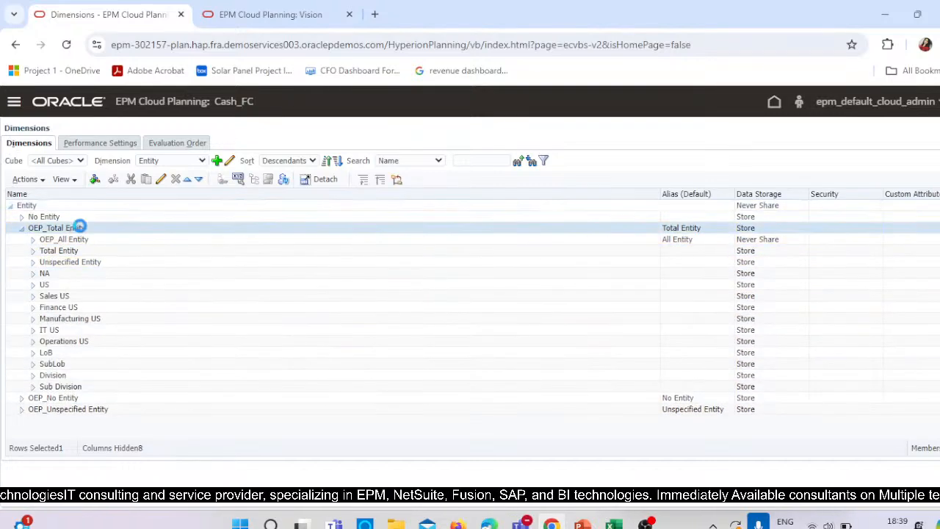
{"action": "left_click", "coordinate": [160, 180]}
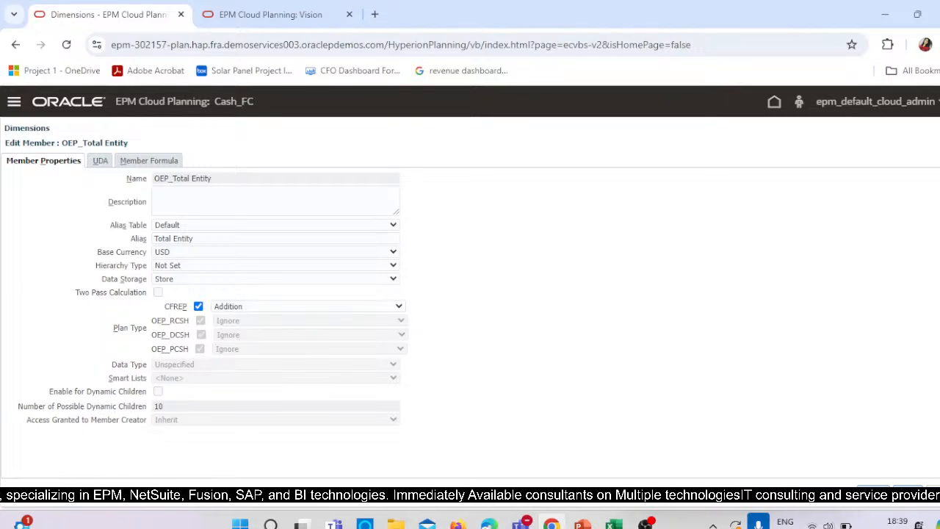
- Switch to File Explorer, open the Entity_A_EPBCS metadata file in Excel and examine its entity member columns
{"action": "key", "text": "alt+Tab"}
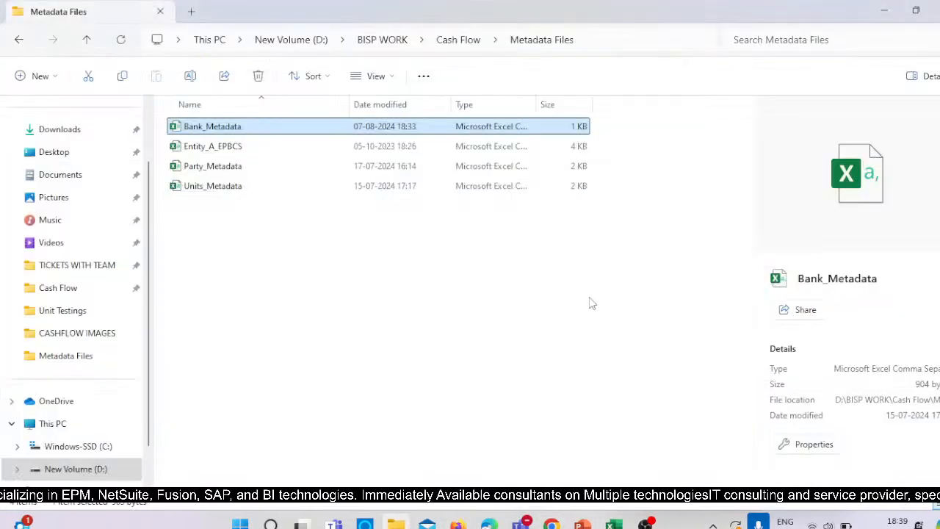
{"action": "left_click", "coordinate": [211, 149]}
{"action": "key", "text": "alt+Tab"}
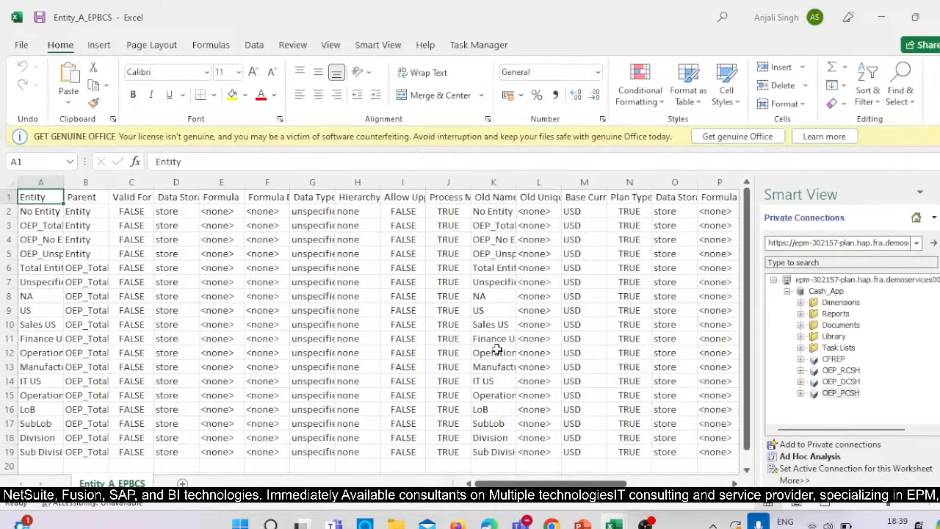
{"action": "mouse_move", "coordinate": [553, 486]}
{"action": "left_mouse_down"}
{"action": "mouse_move", "coordinate": [688, 483]}
{"action": "mouse_move", "coordinate": [552, 484]}
{"action": "left_mouse_up"}
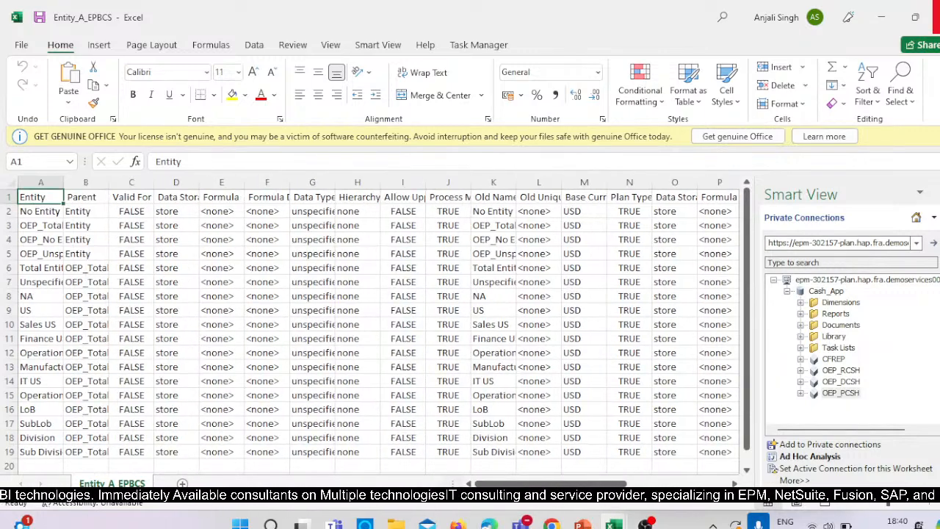
{"action": "key", "text": "alt+Tab"}
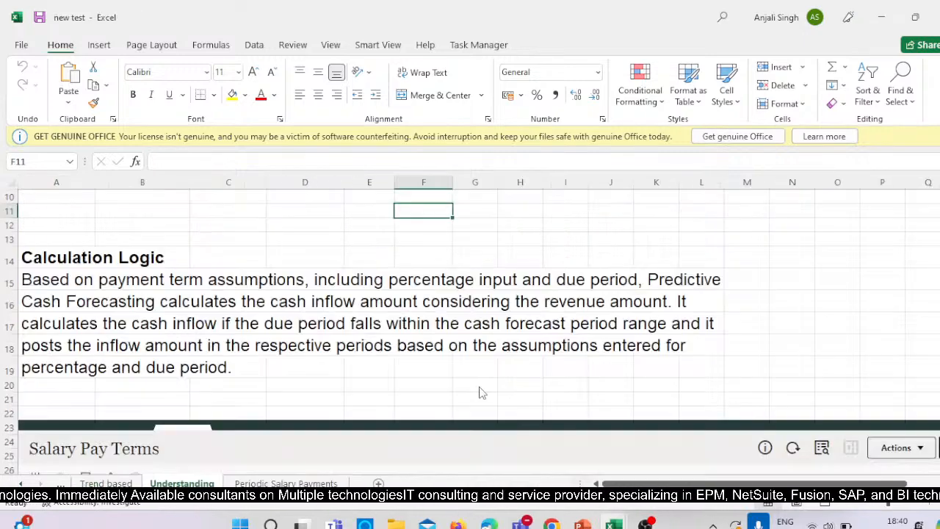
{"action": "key", "text": "alt+Tab"}
- Switch back to the Entity dimension in Chrome and try to refresh the application's cubes, closing the refresh dialog
{"action": "left_click", "coordinate": [552, 523]}
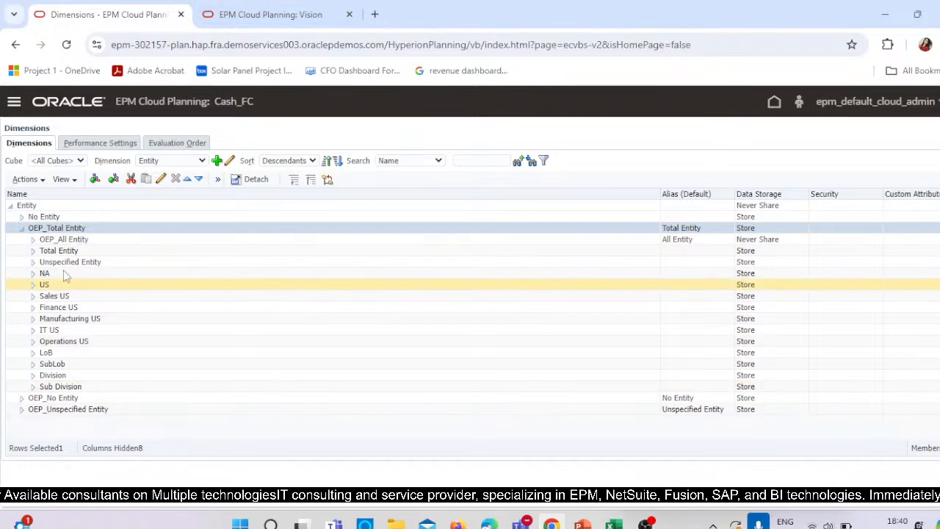
{"action": "left_click", "coordinate": [218, 179]}
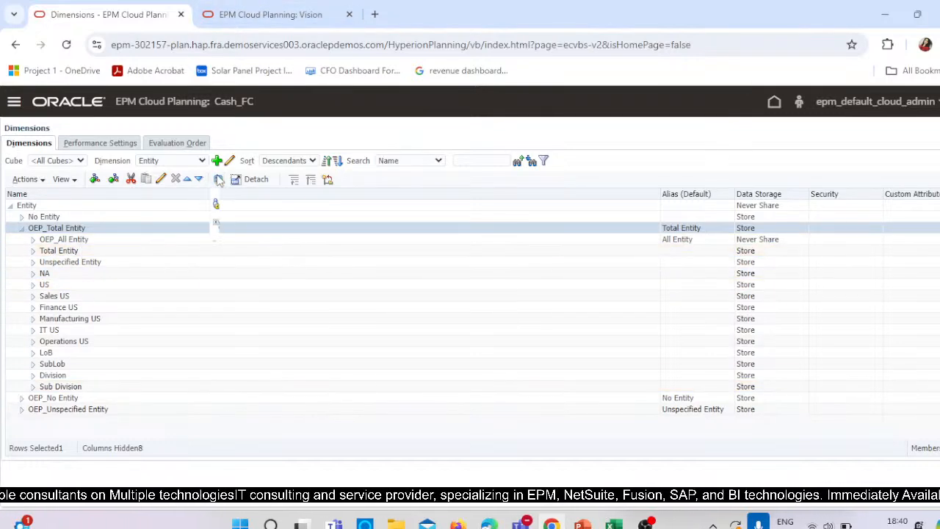
{"action": "left_click", "coordinate": [210, 287]}
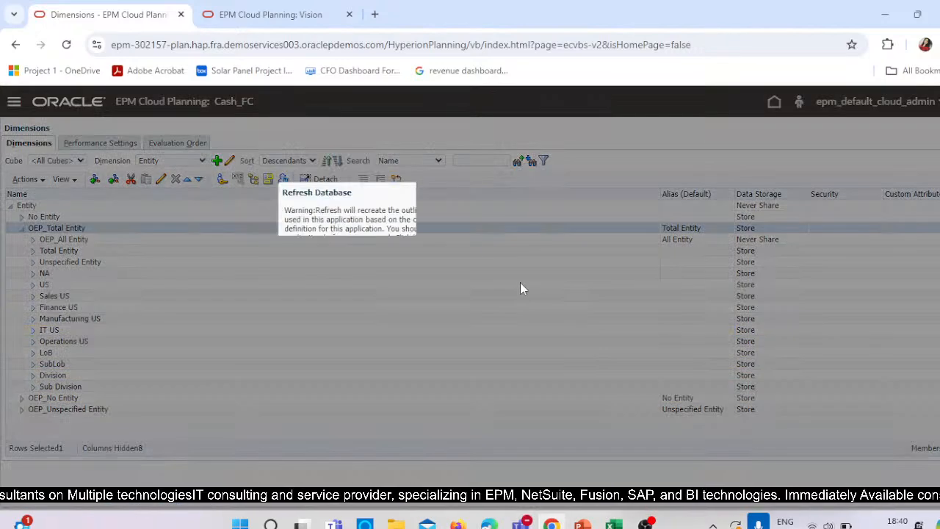
{"action": "left_click", "coordinate": [446, 259]}
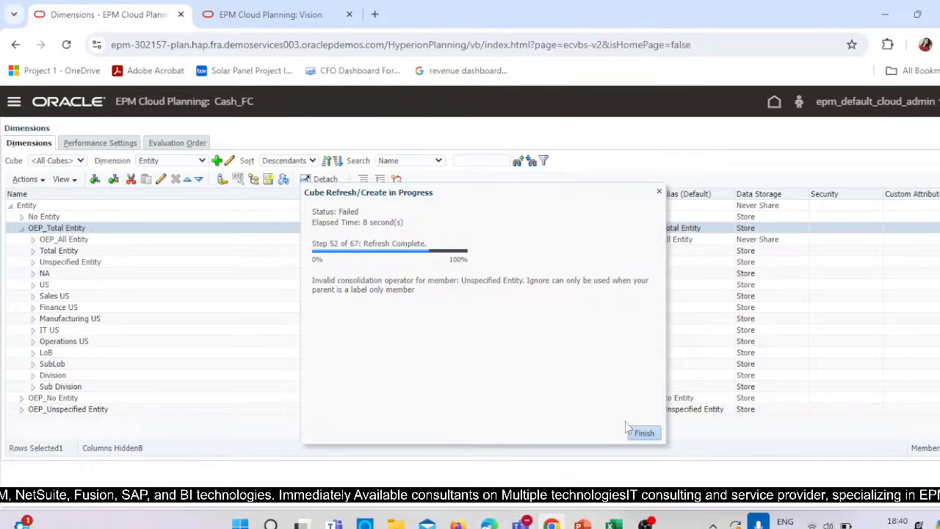
{"action": "left_click", "coordinate": [644, 434]}
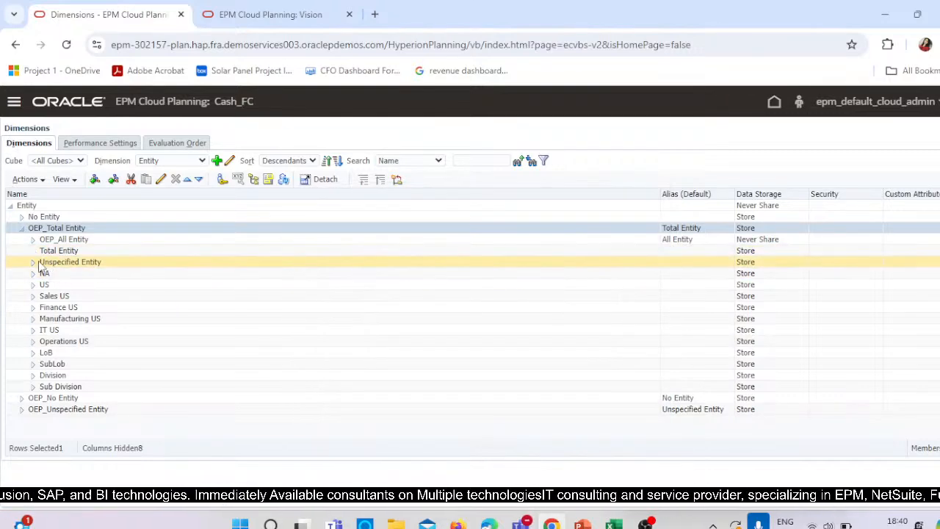
- Expand the members under OEP_Total Entity and the OEP_Unspecified Entity member to check them for children
{"action": "left_click", "coordinate": [38, 264]}
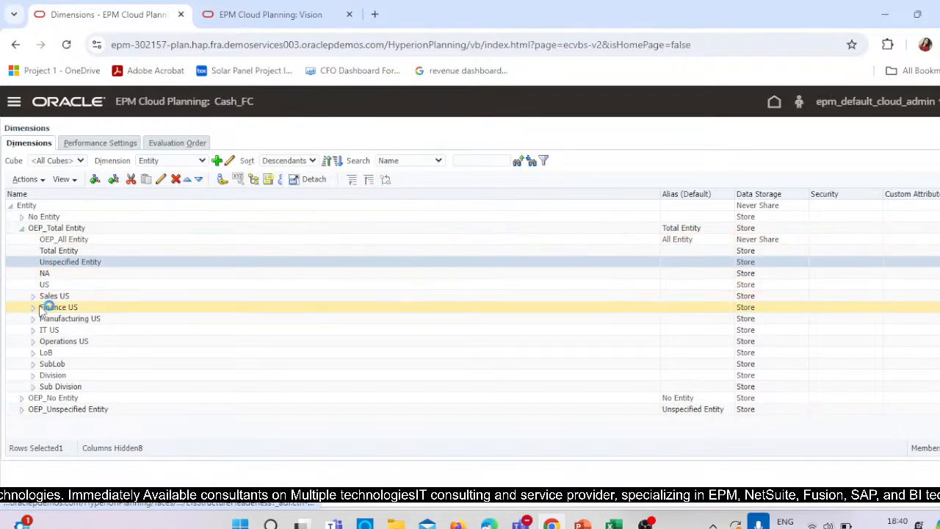
{"action": "left_click", "coordinate": [43, 296]}
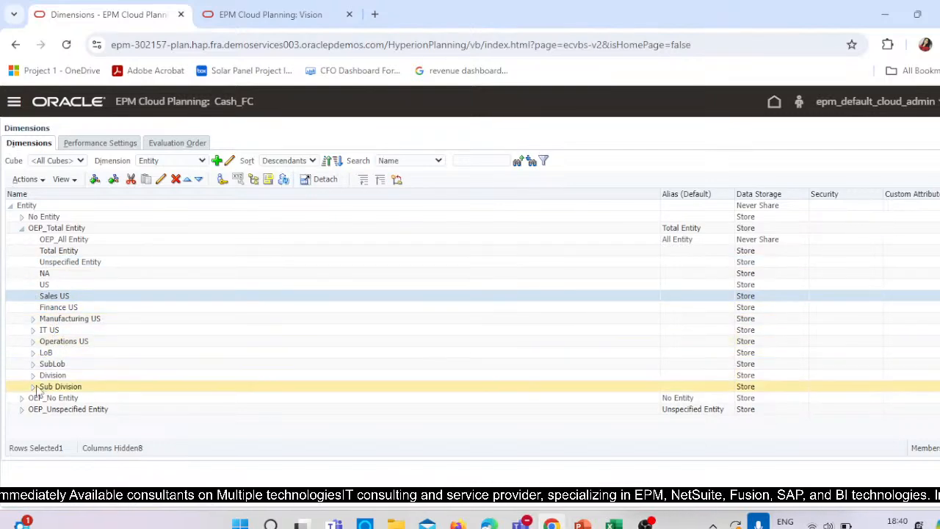
{"action": "left_click", "coordinate": [38, 319]}
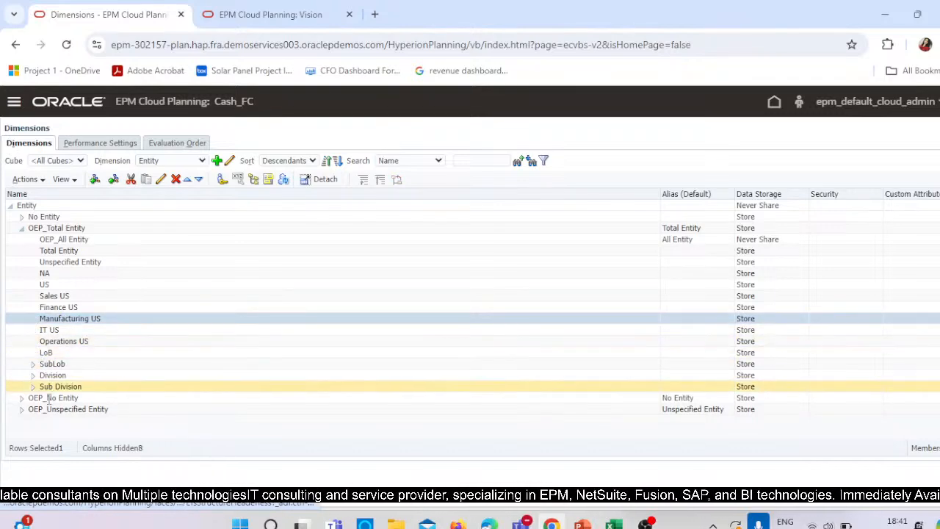
{"action": "left_click", "coordinate": [35, 362]}
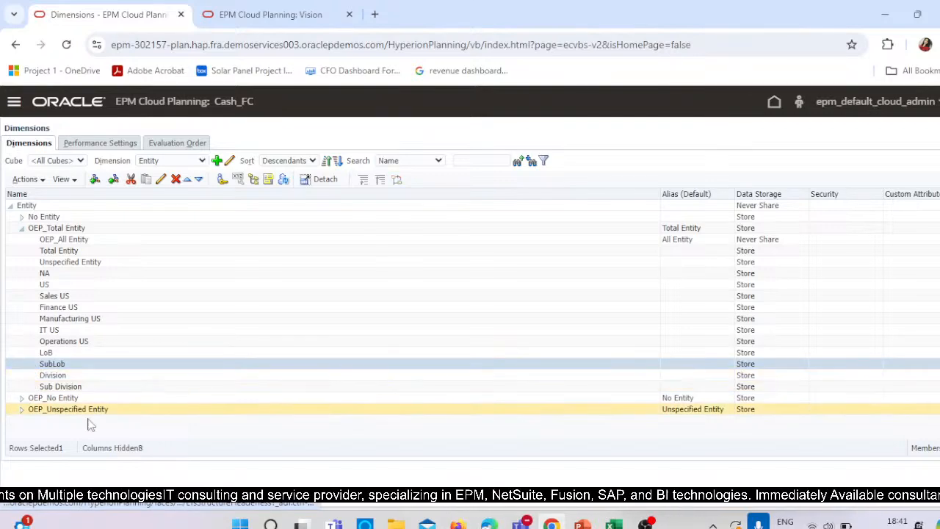
{"action": "left_click", "coordinate": [24, 411]}
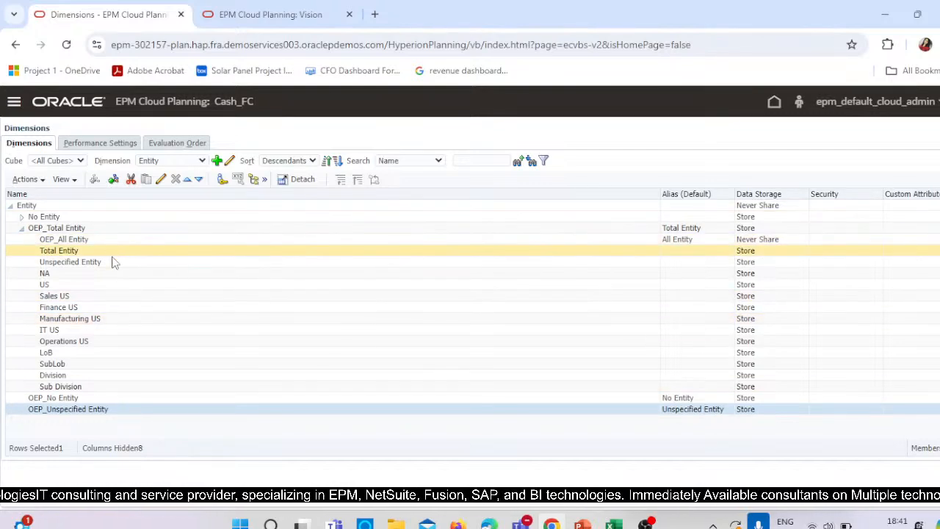
- Set the US member under OEP_Total Entity to Addition for OEP_RCSH, OEP_DCSH and OEP_PCSH, and save it
{"action": "left_click", "coordinate": [56, 284]}
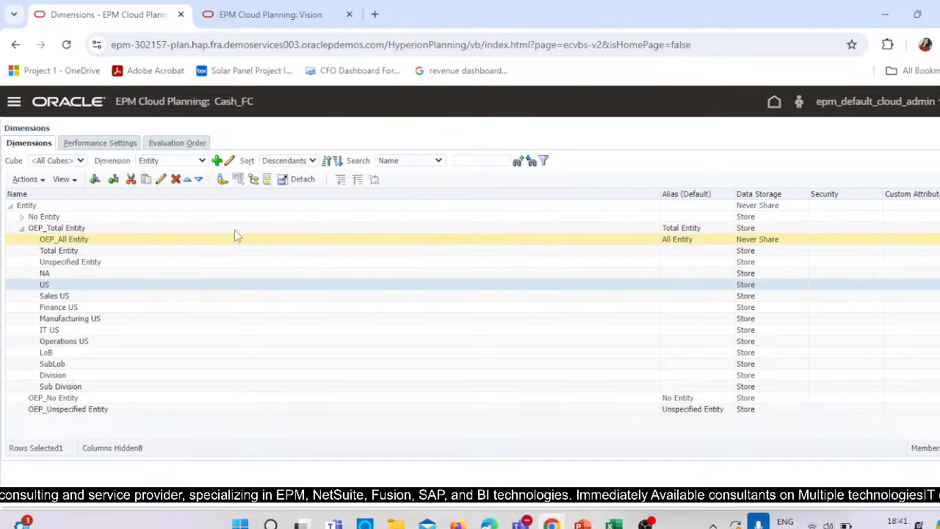
{"action": "left_click", "coordinate": [259, 180]}
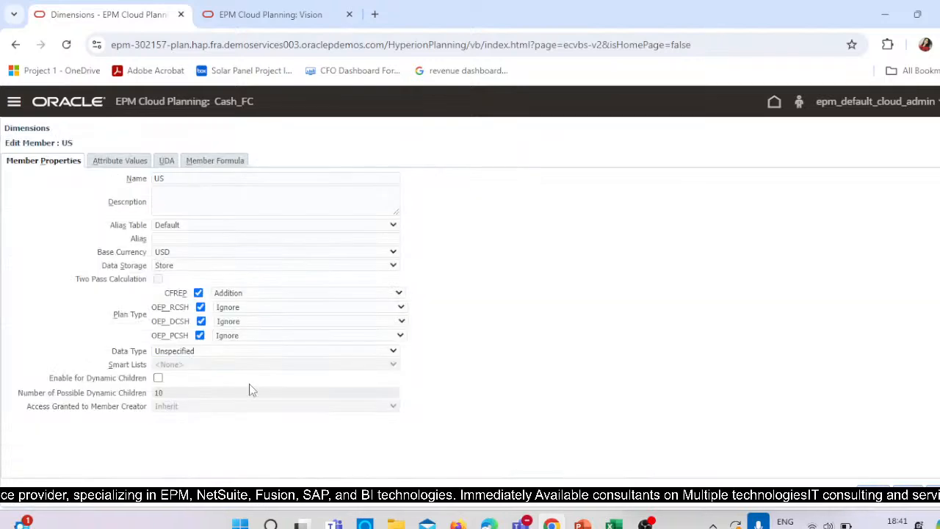
{"action": "left_click", "coordinate": [253, 307]}
{"action": "left_click", "coordinate": [253, 319]}
{"action": "left_click", "coordinate": [253, 321]}
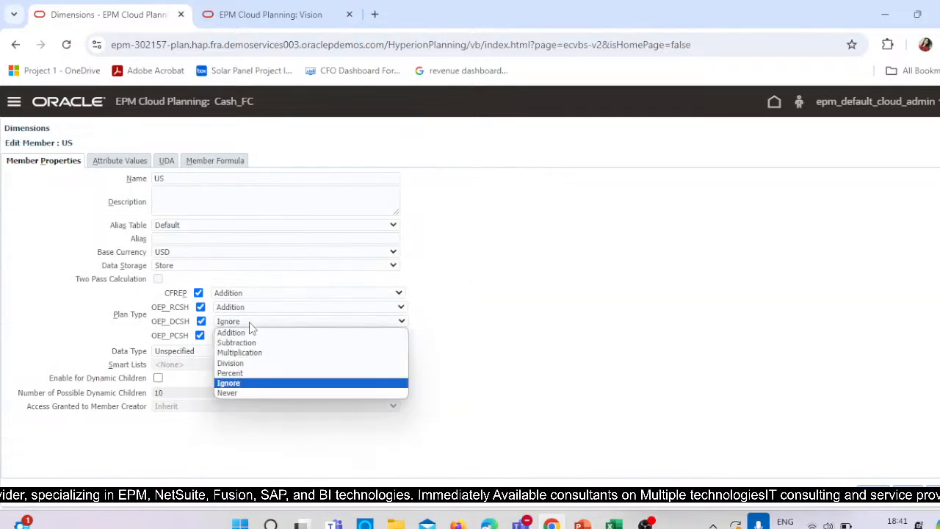
{"action": "left_click", "coordinate": [244, 333]}
{"action": "left_click", "coordinate": [243, 336]}
{"action": "left_click", "coordinate": [242, 346]}
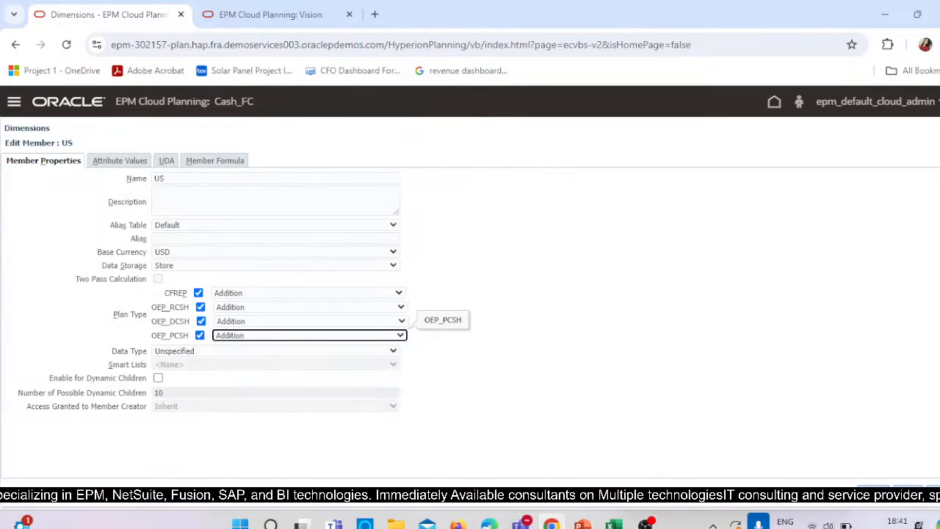
{"action": "left_click", "coordinate": [913, 491]}
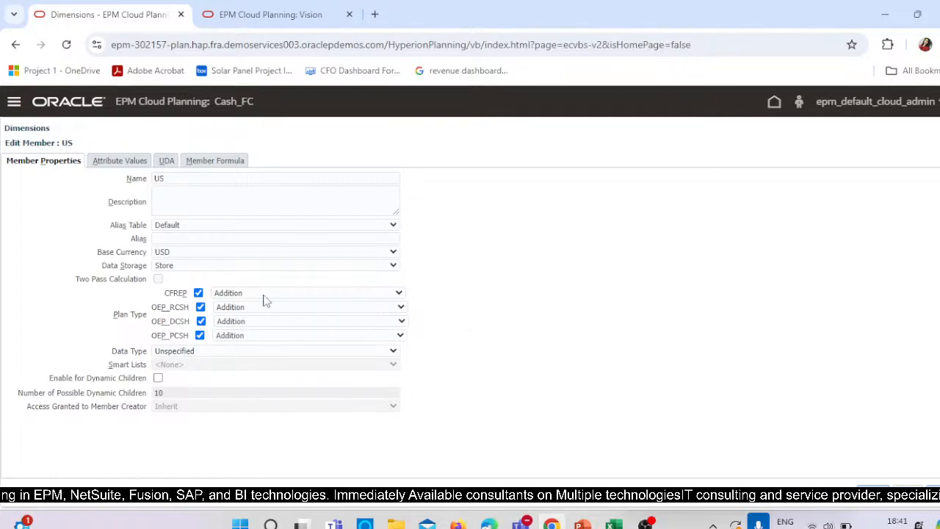
{"action": "left_click", "coordinate": [63, 273]}
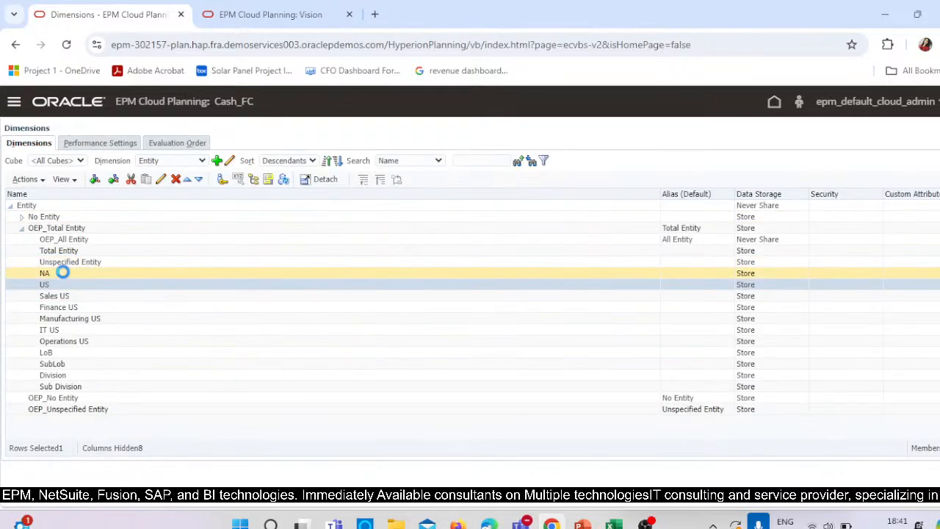
{"action": "left_click", "coordinate": [161, 180]}
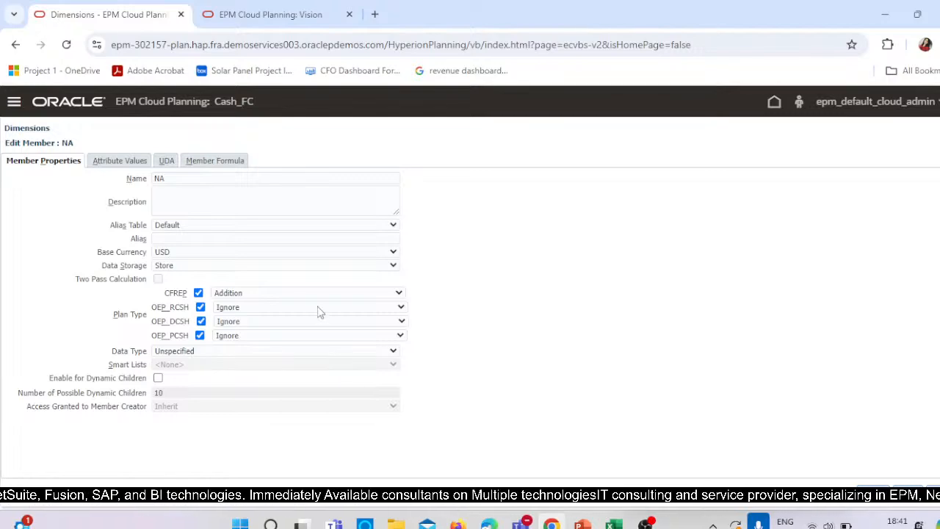
{"action": "left_click", "coordinate": [319, 310]}
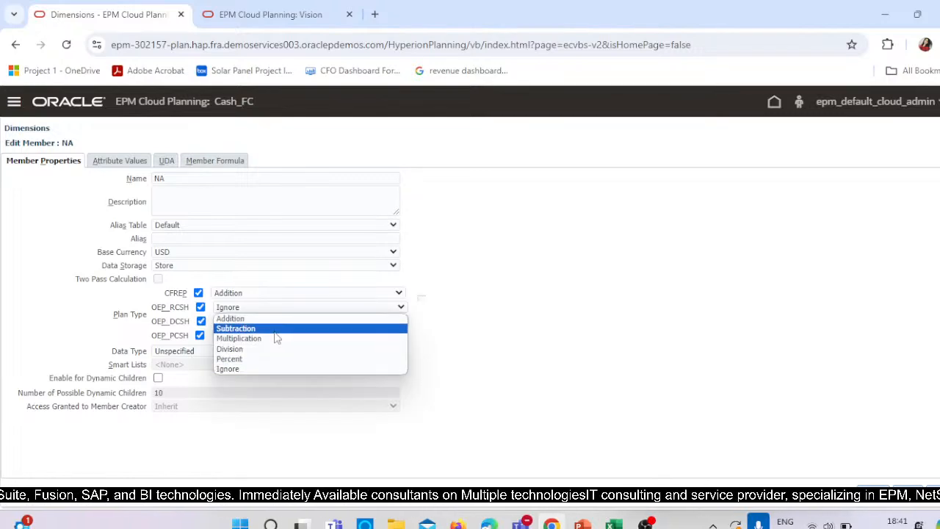
{"action": "left_click", "coordinate": [604, 280]}
- Leave the NA member unsaved, return to the application's dimension list and open the metadata export to a file
{"action": "left_click", "coordinate": [775, 102]}
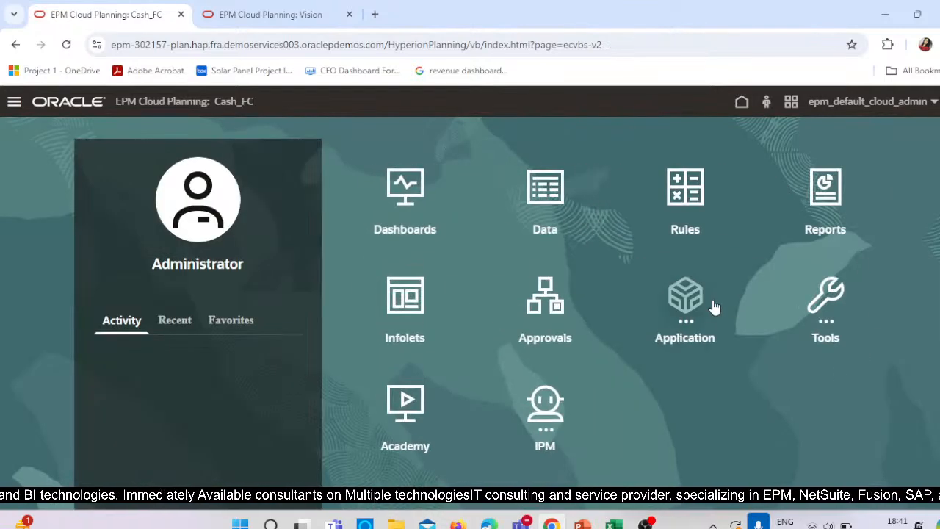
{"action": "left_click", "coordinate": [685, 301]}
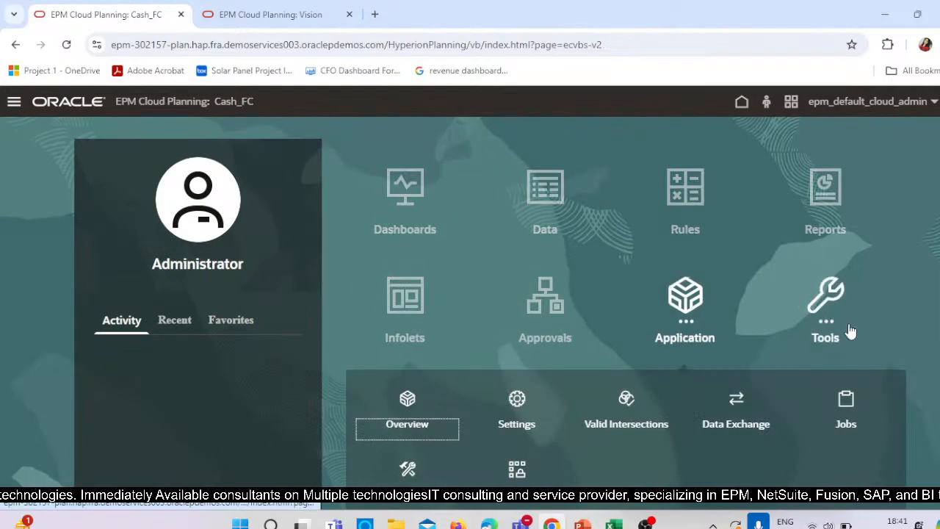
{"action": "left_click", "coordinate": [412, 400]}
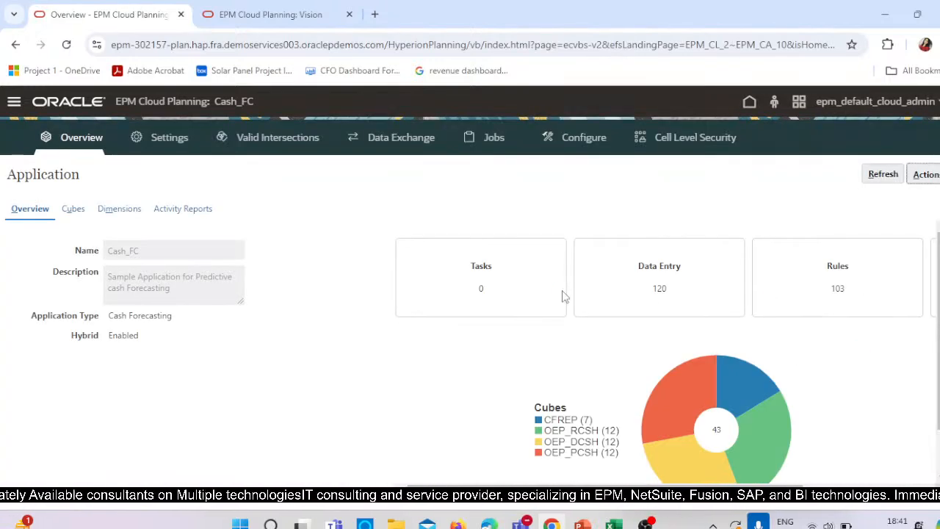
{"action": "left_click", "coordinate": [119, 208]}
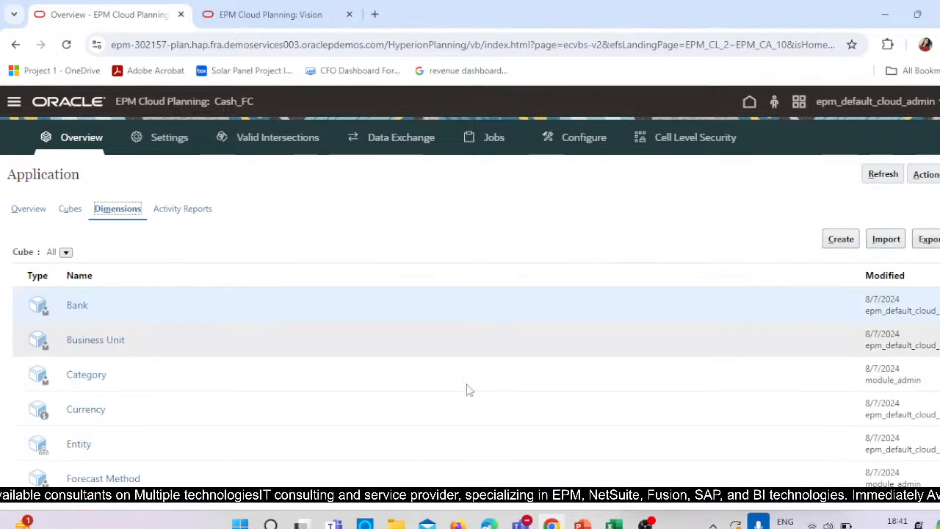
{"action": "left_click", "coordinate": [927, 238]}
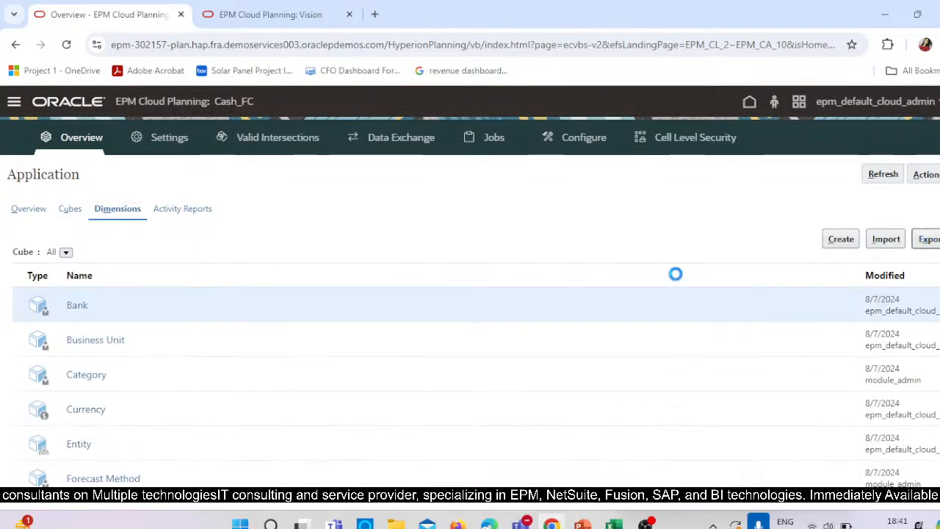
{"action": "left_click", "coordinate": [871, 191]}
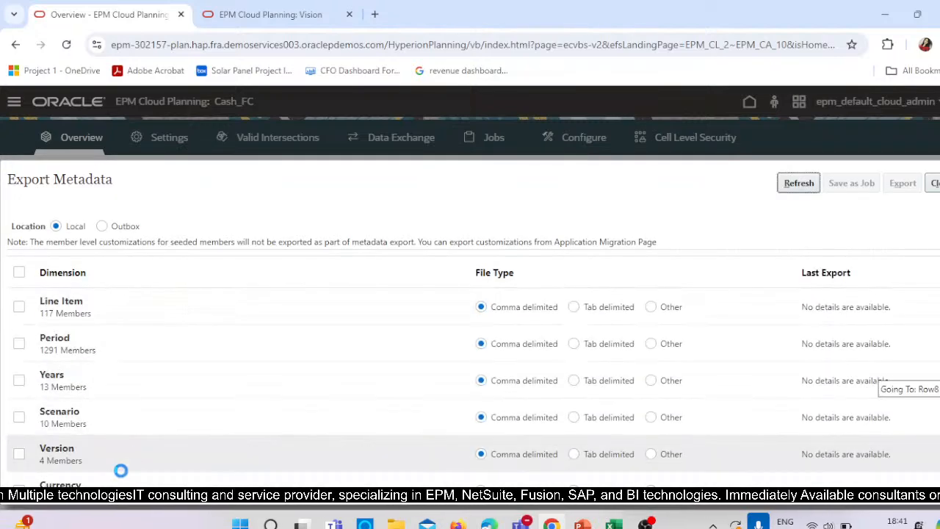
- Export the Entity dimension's metadata locally as a comma-delimited file
{"action": "scroll", "coordinate": [111, 463], "scroll_direction": "down", "scroll_amount": 5}
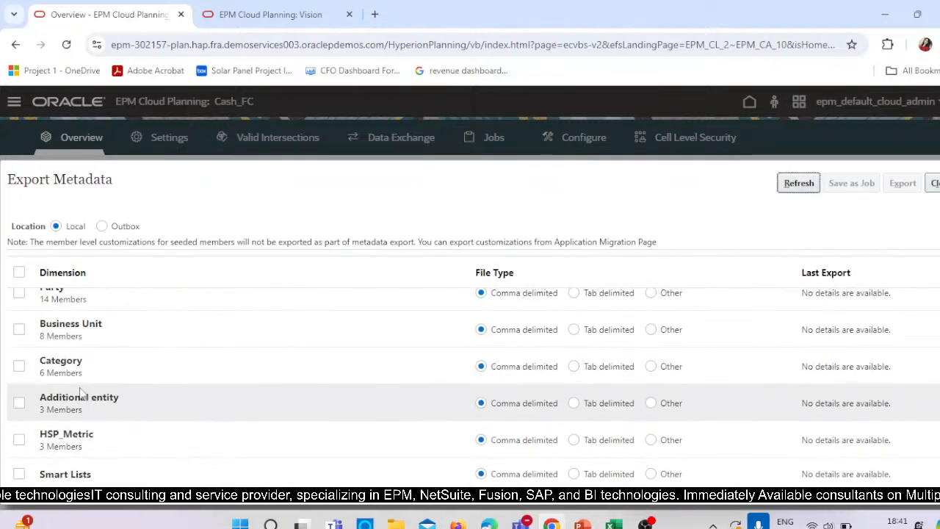
{"action": "scroll", "coordinate": [177, 322], "scroll_direction": "up", "scroll_amount": 5}
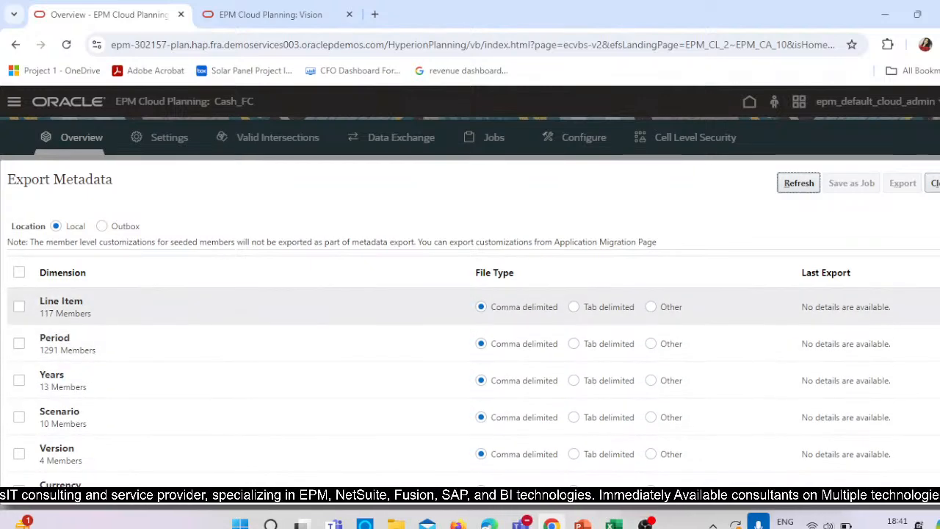
{"action": "scroll", "coordinate": [192, 316], "scroll_direction": "down", "scroll_amount": 2}
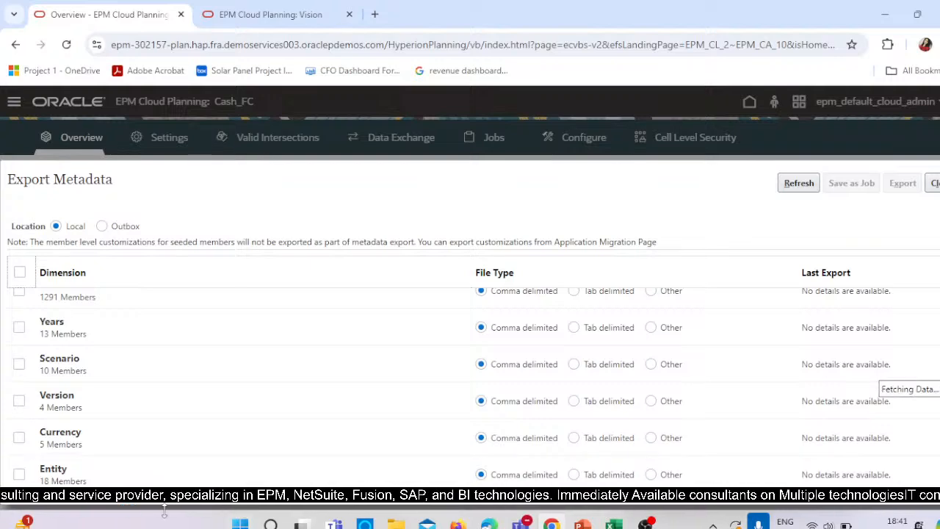
{"action": "scroll", "coordinate": [242, 440], "scroll_direction": "down", "scroll_amount": 4}
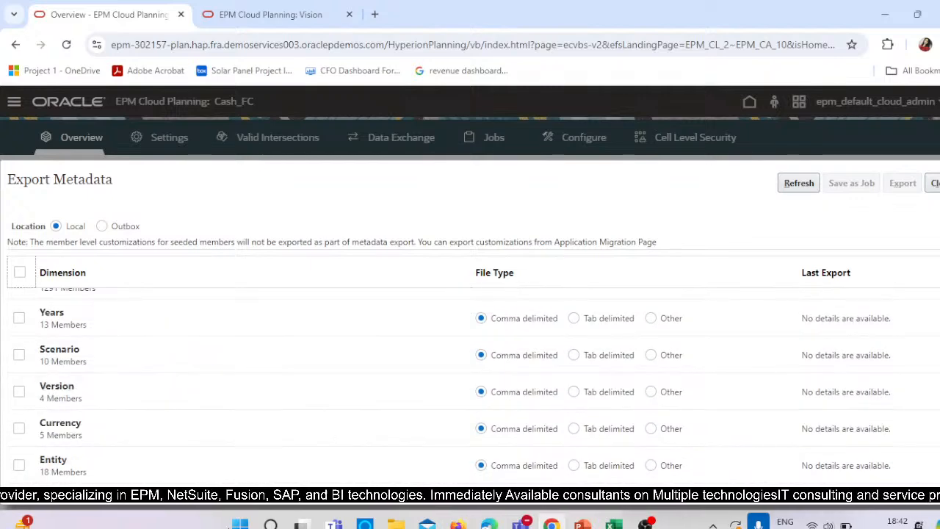
{"action": "left_click", "coordinate": [19, 466]}
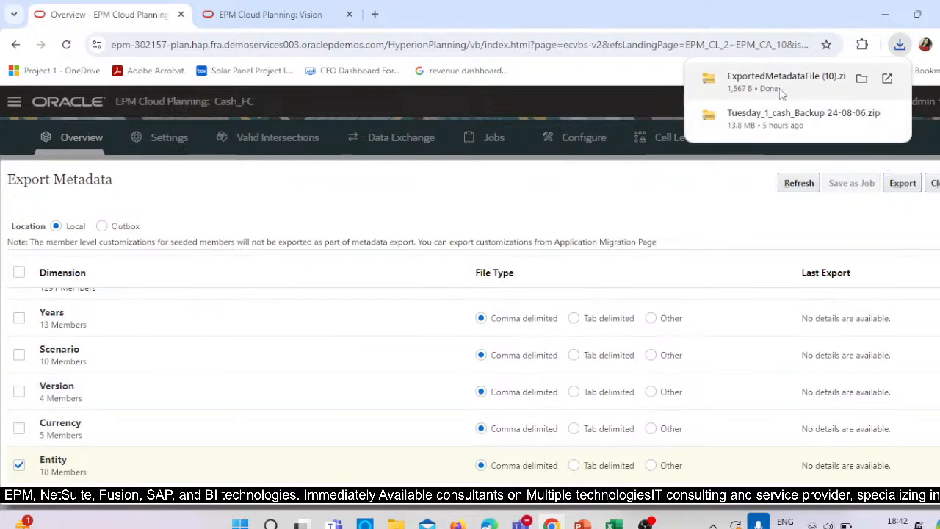
- Open the downloaded ExportedMetadataFile (10) archive and its exported Entity metadata file in Excel
{"action": "left_click", "coordinate": [782, 92]}
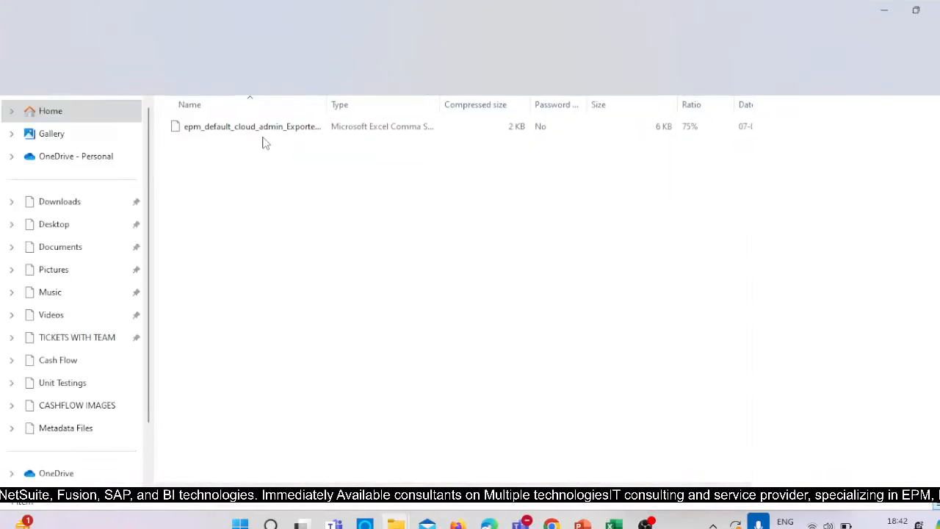
{"action": "double_click", "coordinate": [262, 127]}
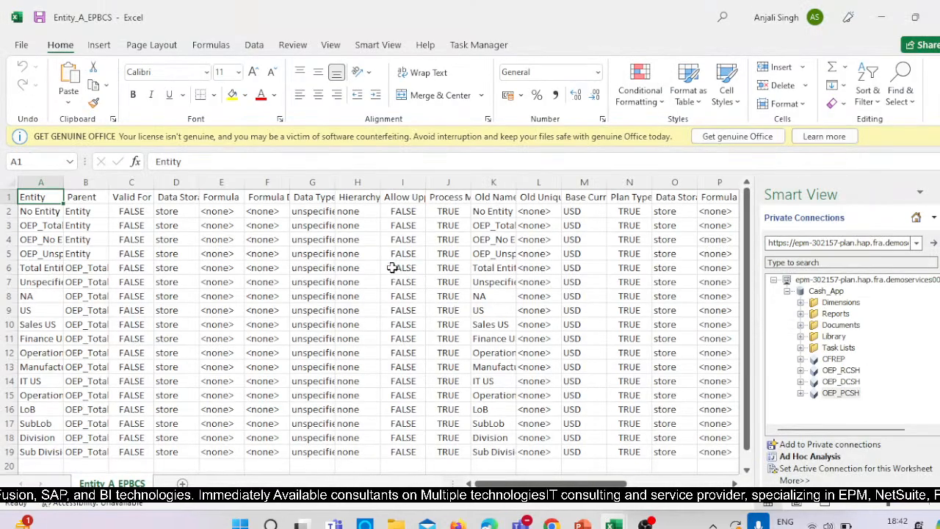
{"action": "left_click", "coordinate": [357, 268]}
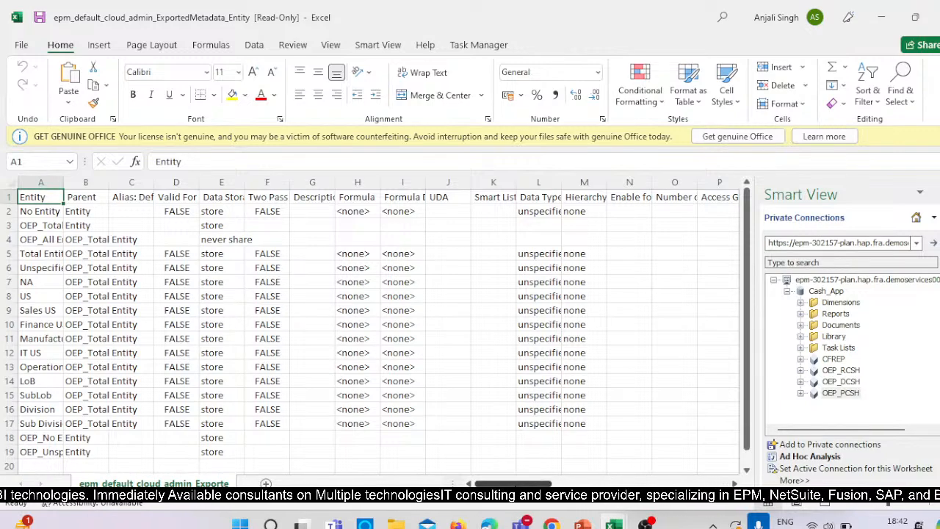
- Examine the aggregation operators of the entity members in column AE of the exported metadata
{"action": "scroll", "coordinate": [379, 315], "scroll_direction": "right", "scroll_amount": 5}
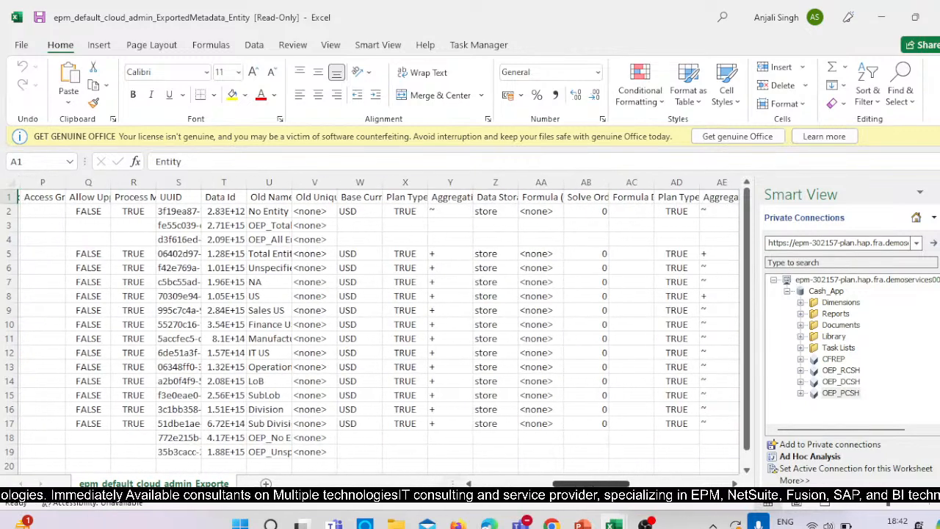
{"action": "scroll", "coordinate": [352, 428], "scroll_direction": "right", "scroll_amount": 1}
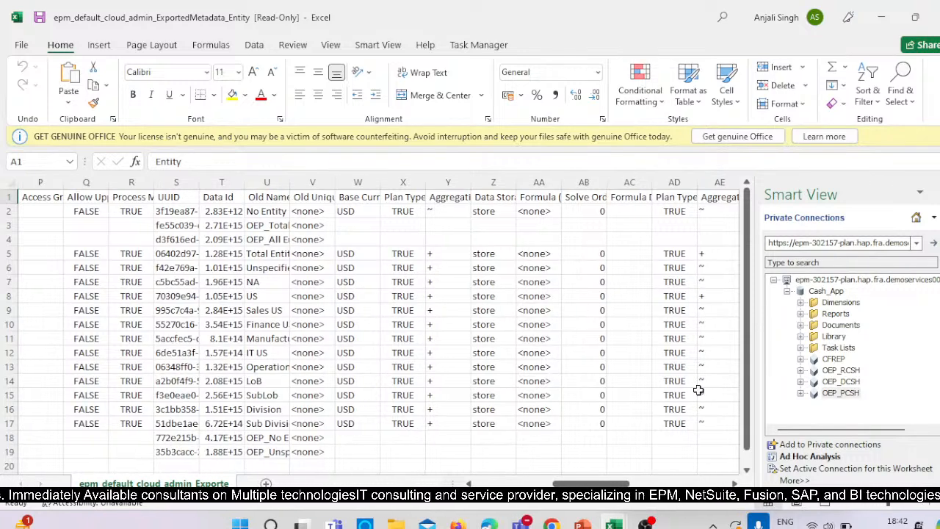
{"action": "left_click", "coordinate": [721, 268]}
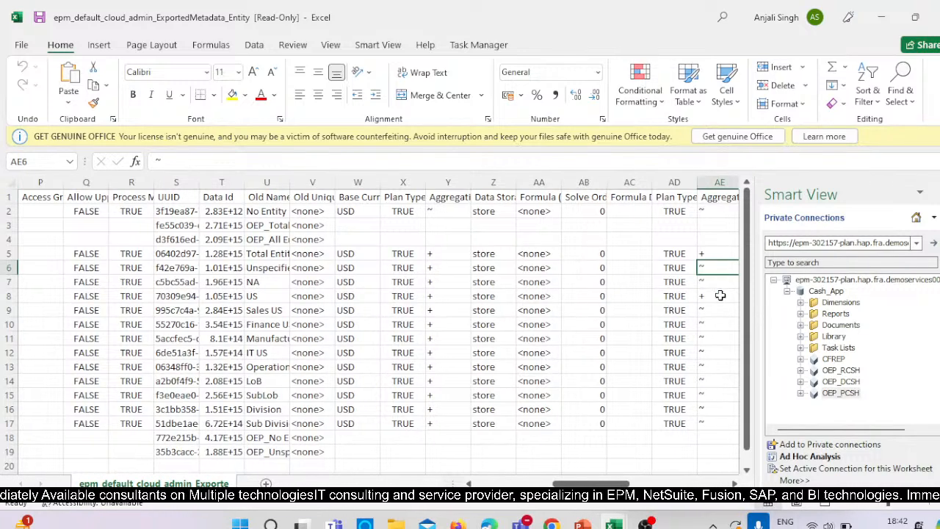
{"action": "left_click", "coordinate": [714, 282]}
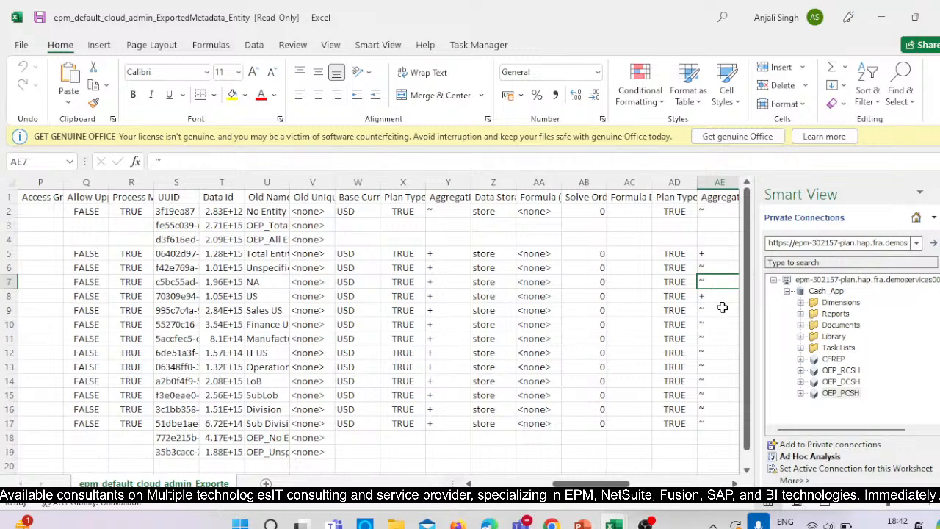
{"action": "left_click", "coordinate": [722, 308]}
{"action": "left_click", "coordinate": [717, 324]}
{"action": "left_click", "coordinate": [717, 340]}
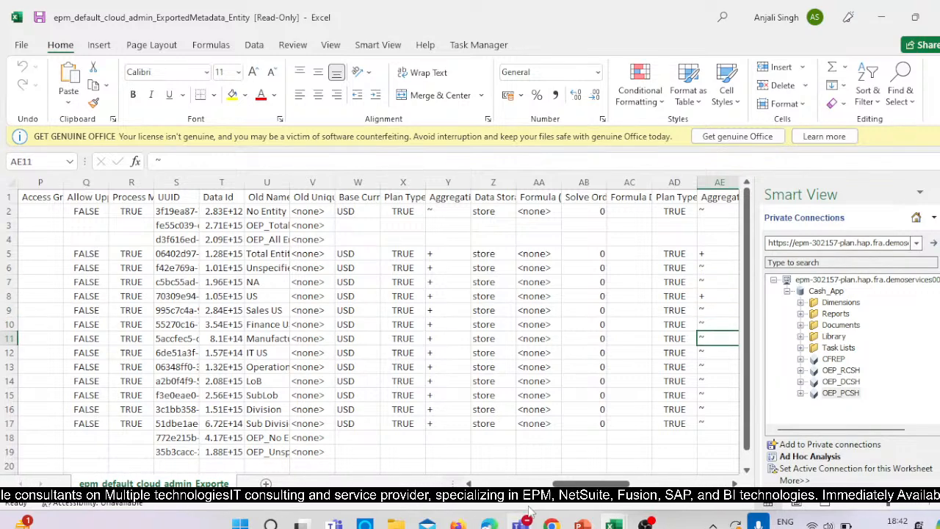
- Fit the Parent column to its contents and review the columns from Alias: Default onwards for blank cells
{"action": "left_click_drag", "start_coordinate": [589, 484], "coordinate": [307, 485]}
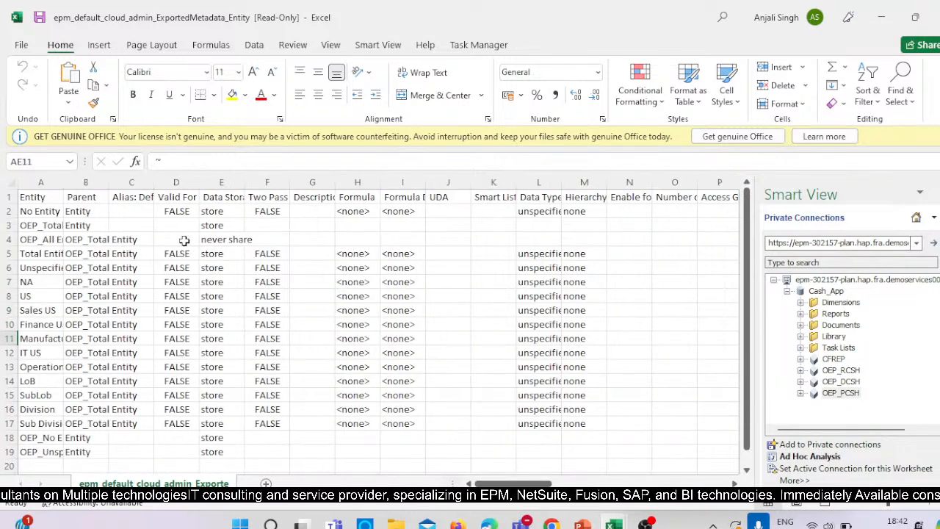
{"action": "double_click", "coordinate": [108, 179]}
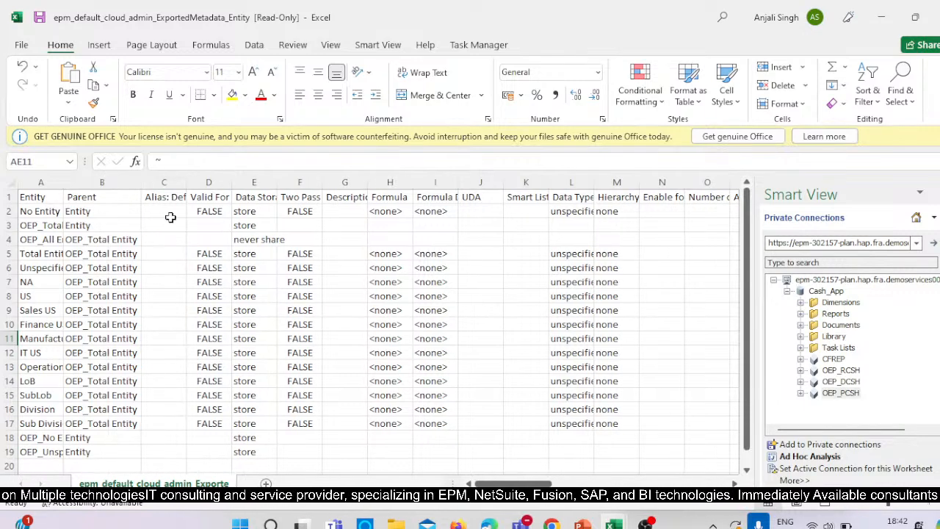
{"action": "left_click", "coordinate": [172, 182]}
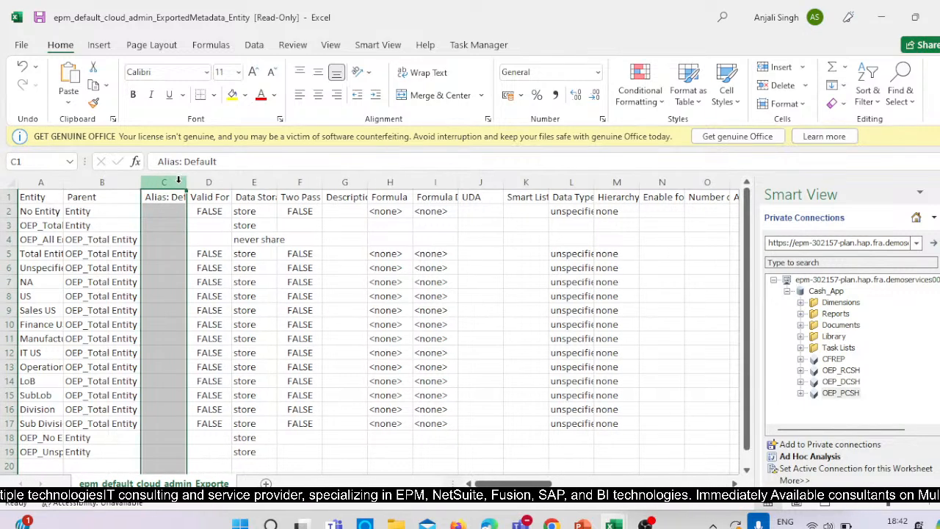
{"action": "left_click", "coordinate": [216, 195]}
{"action": "left_click_drag", "start_coordinate": [167, 182], "coordinate": [530, 188]}
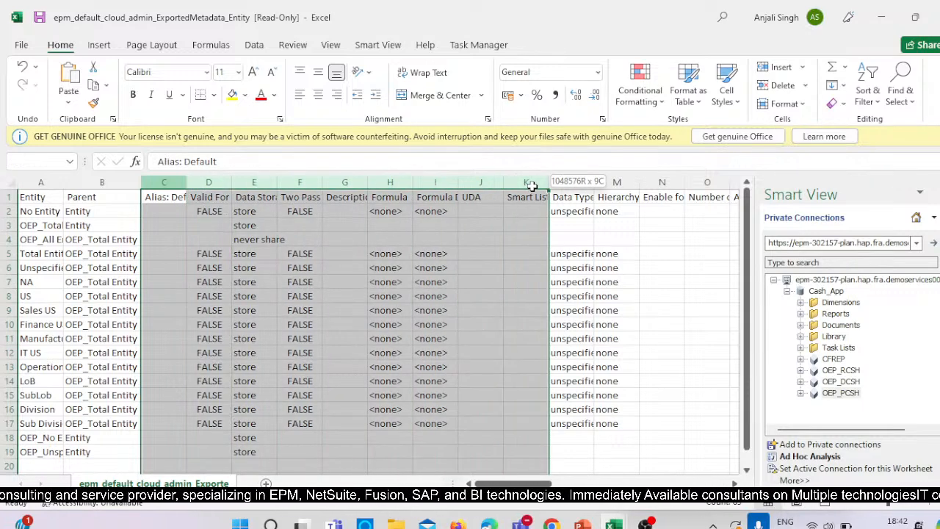
{"action": "left_click_drag", "start_coordinate": [540, 186], "coordinate": [564, 183]}
{"action": "left_click", "coordinate": [78, 252]}
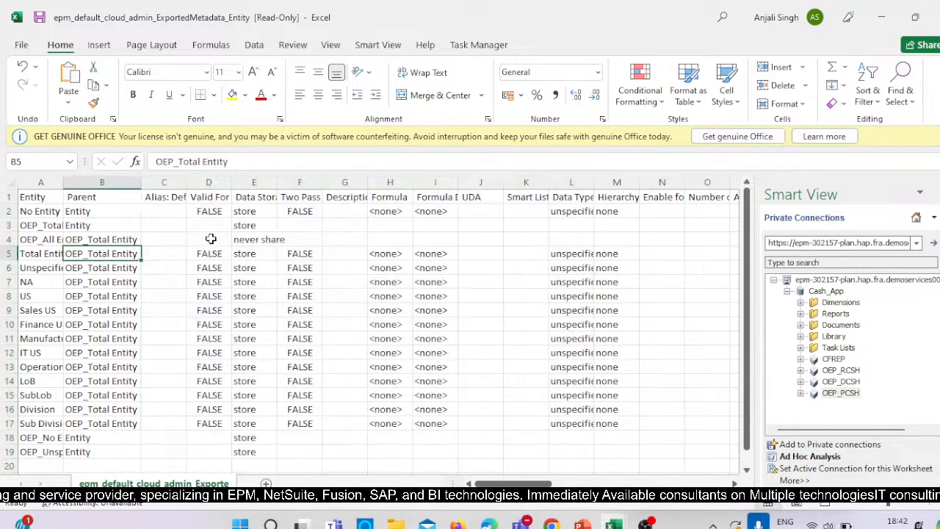
{"action": "left_click", "coordinate": [194, 222]}
- Compare the exported Entity metadata with the Entity_A_EPBCS workbook, ending on the exported file
{"action": "mouse_move", "coordinate": [614, 524]}
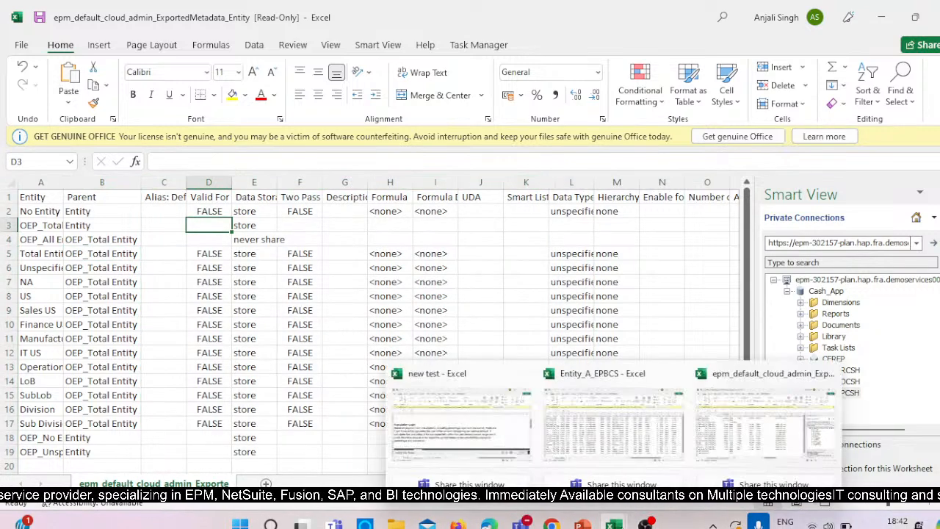
{"action": "left_click", "coordinate": [613, 418]}
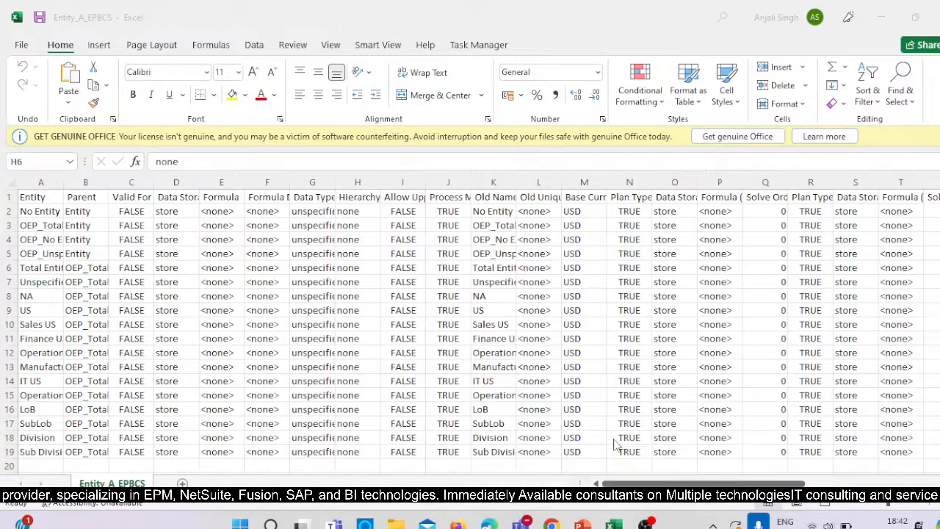
{"action": "key", "text": "alt+Tab"}
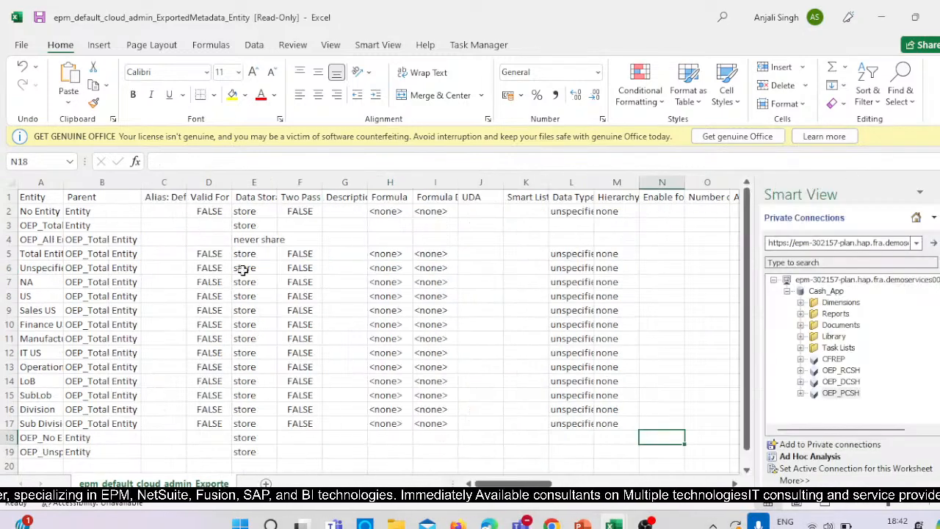
{"action": "key", "text": "alt+Tab"}
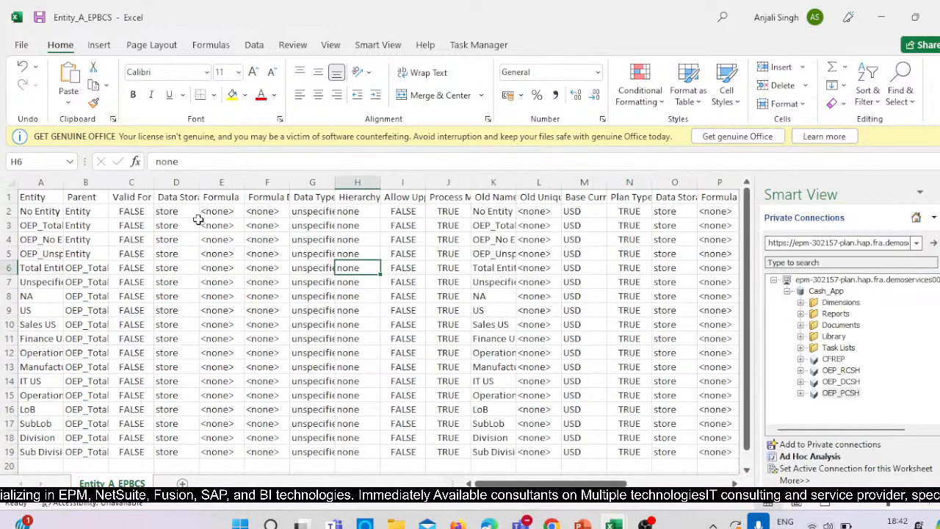
{"action": "key", "text": "alt+Tab"}
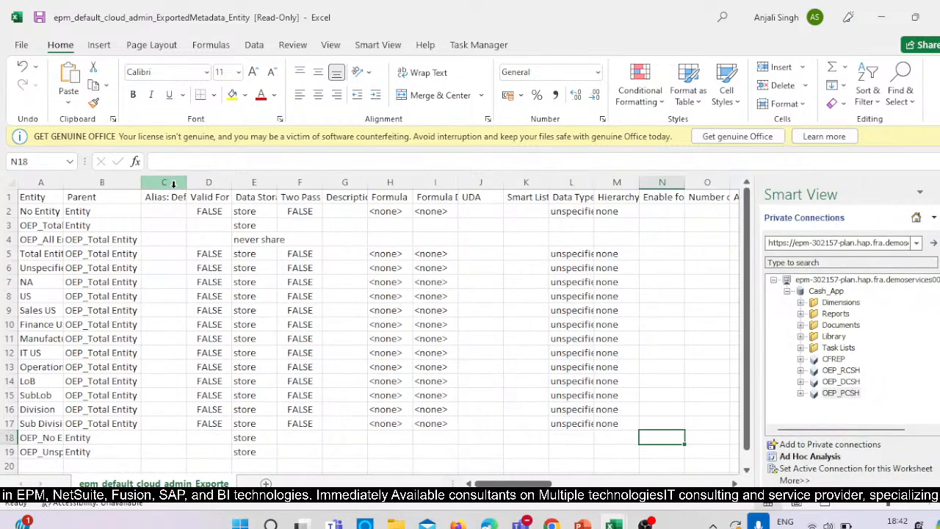
- Copy all entity member names from A2:A19 into the Alias: Default column, starting at C2
{"action": "left_click_drag", "start_coordinate": [36, 213], "coordinate": [50, 396]}
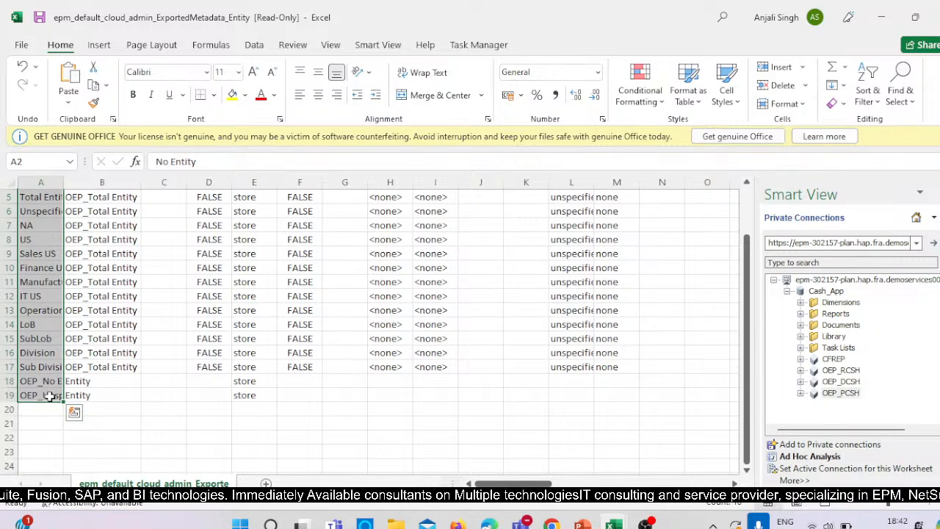
{"action": "key", "text": "ctrl+c"}
{"action": "scroll", "coordinate": [50, 397], "scroll_direction": "up", "scroll_amount": 2}
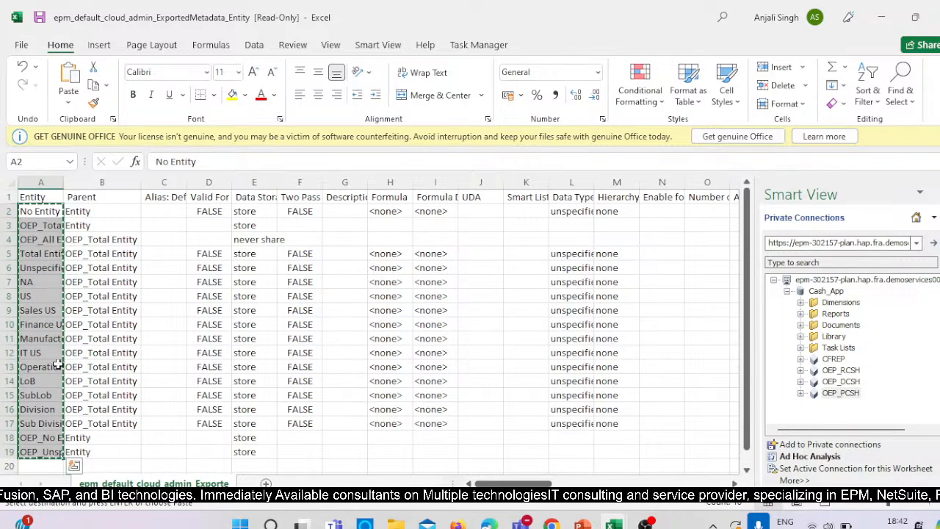
{"action": "left_click", "coordinate": [172, 214]}
{"action": "key", "text": "ctrl+v"}
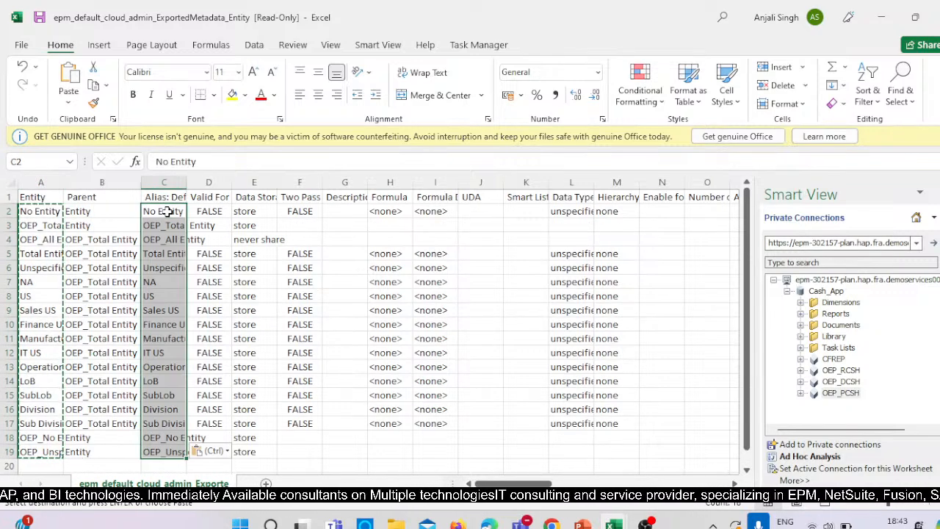
{"action": "key", "text": "Escape"}
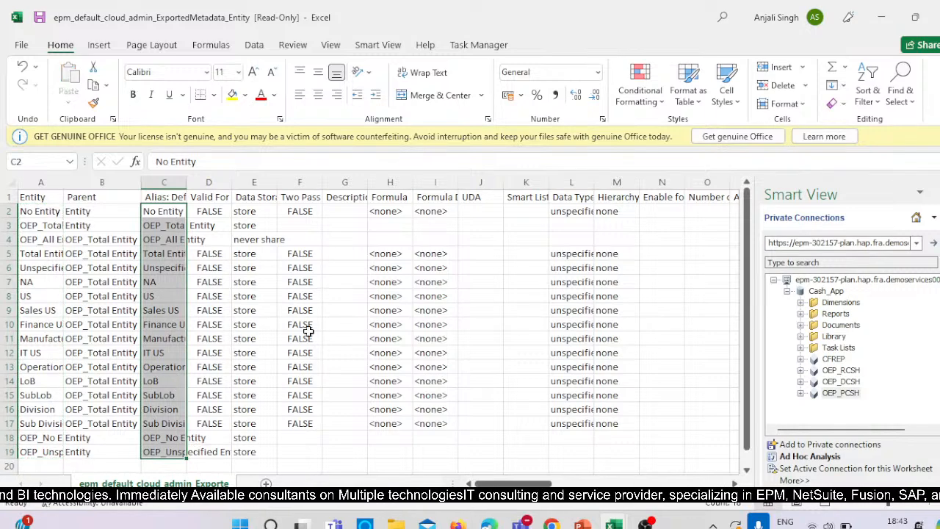
- Fill FALSE down the Valid For column from D2 to D19
{"action": "left_click", "coordinate": [294, 280]}
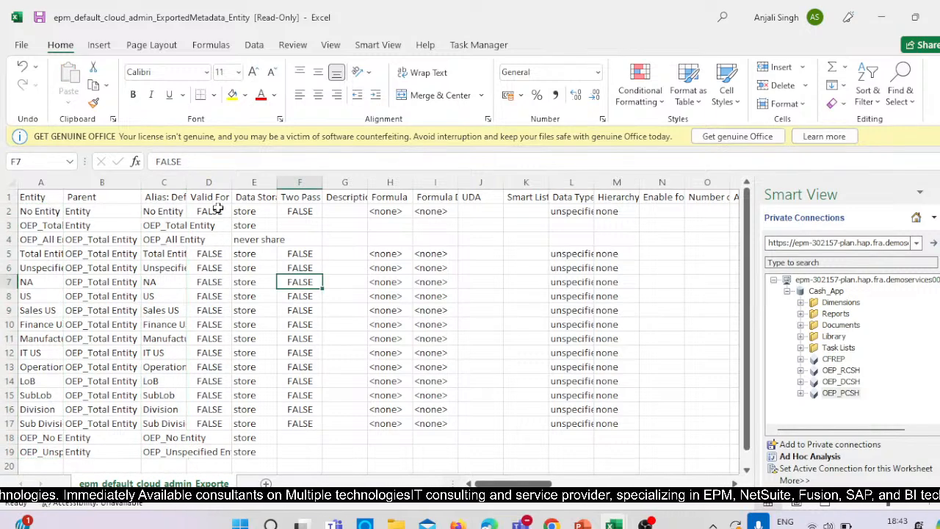
{"action": "left_click", "coordinate": [219, 209]}
{"action": "left_click_drag", "start_coordinate": [232, 218], "coordinate": [220, 426]}
{"action": "scroll", "coordinate": [335, 409], "scroll_direction": "up", "scroll_amount": 1}
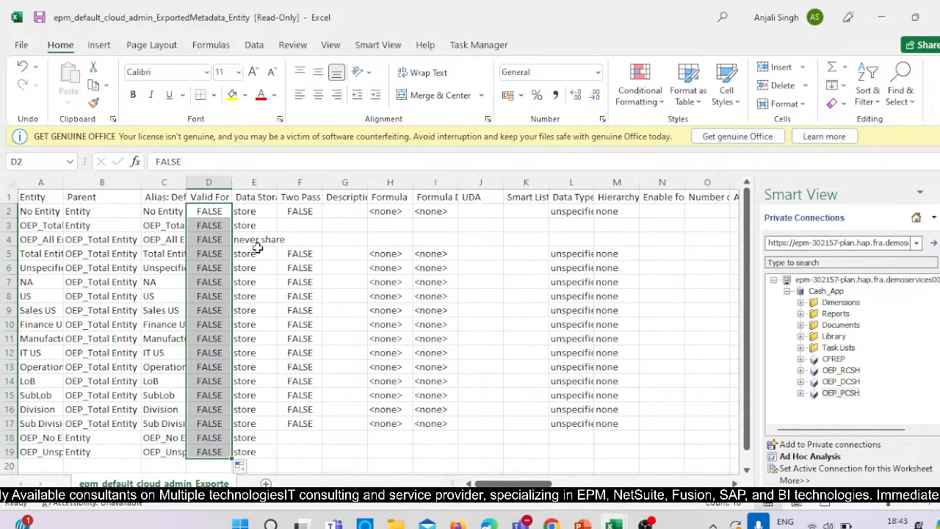
- Widen the Entity column to show the member names and compare the property columns with the Entity_A_EPBCS workbook, ending on the exported file
{"action": "left_click_drag", "start_coordinate": [63, 182], "coordinate": [94, 183]}
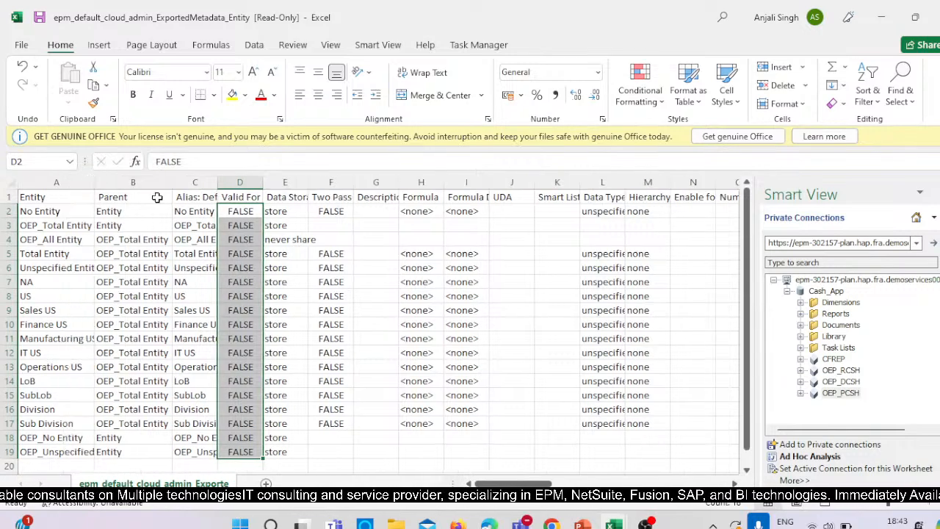
{"action": "left_click", "coordinate": [293, 241]}
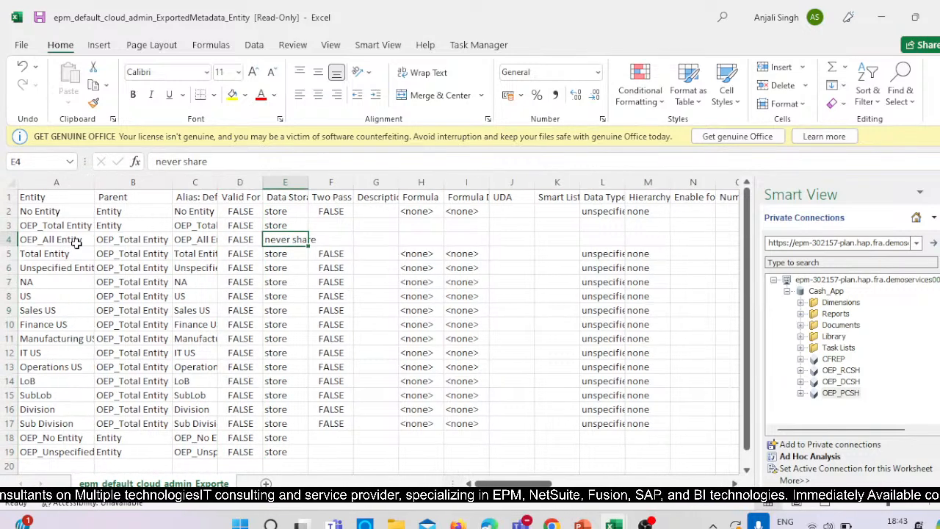
{"action": "left_click", "coordinate": [881, 17]}
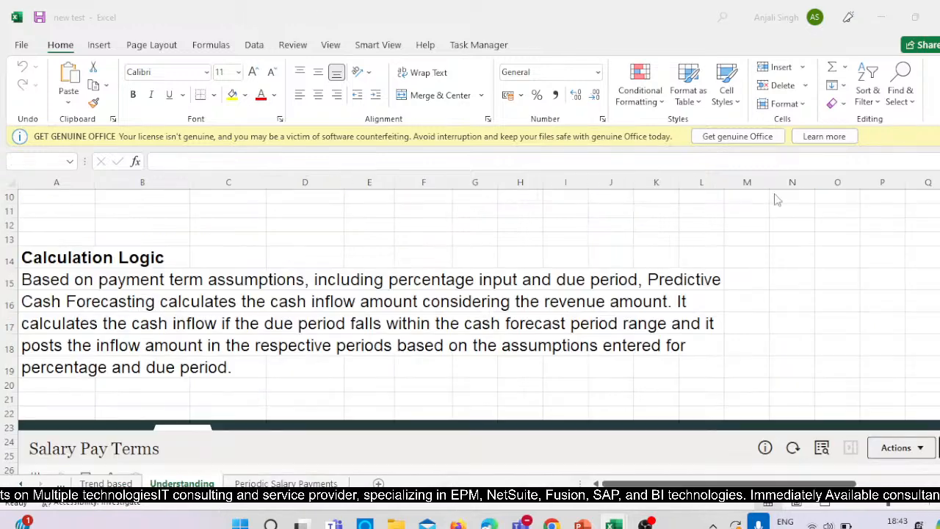
{"action": "left_click", "coordinate": [624, 519]}
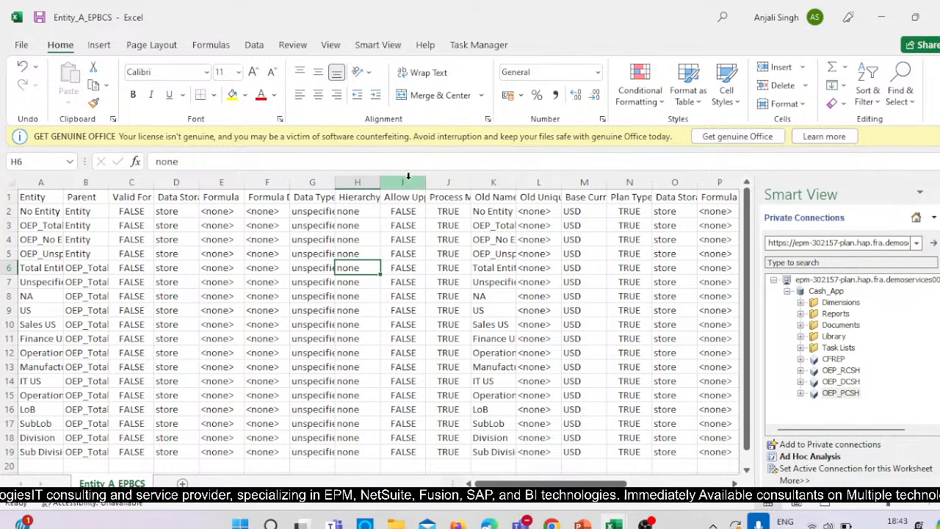
{"action": "left_click_drag", "start_coordinate": [409, 177], "coordinate": [639, 181]}
{"action": "left_click", "coordinate": [358, 182]}
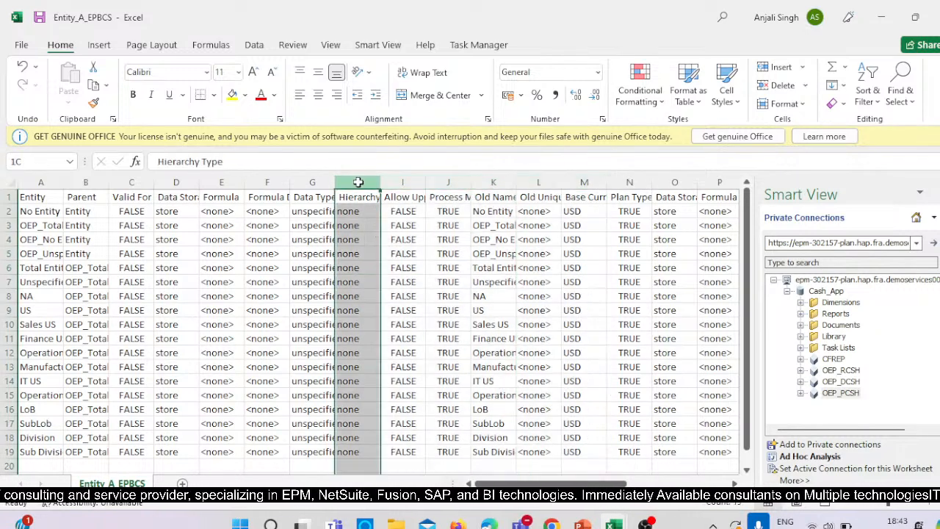
{"action": "left_click_drag", "start_coordinate": [358, 181], "coordinate": [346, 244]}
{"action": "left_click", "coordinate": [553, 302]}
{"action": "left_click", "coordinate": [516, 484]}
{"action": "left_click", "coordinate": [519, 524]}
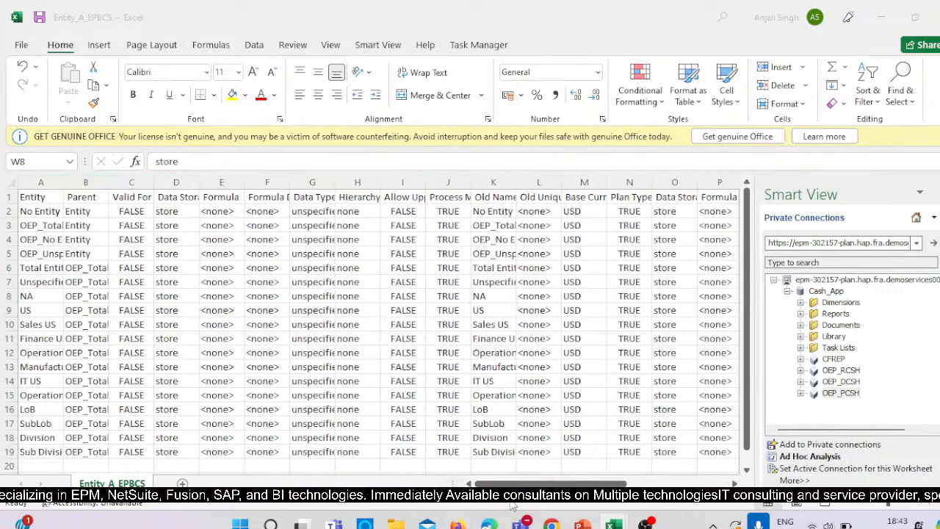
{"action": "left_click", "coordinate": [579, 442]}
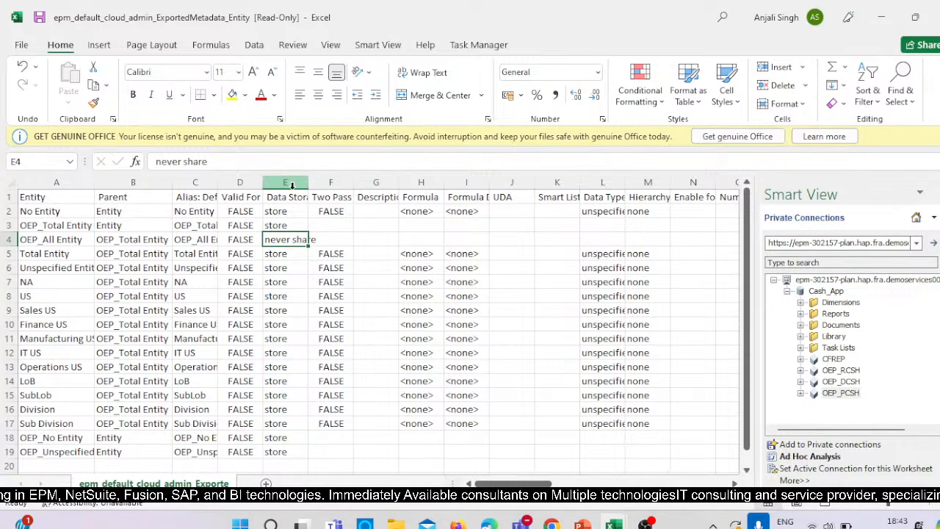
- Fill FALSE down the Two Pass Calculation column from F2 to F19
{"action": "left_click", "coordinate": [358, 225]}
{"action": "left_click", "coordinate": [350, 217]}
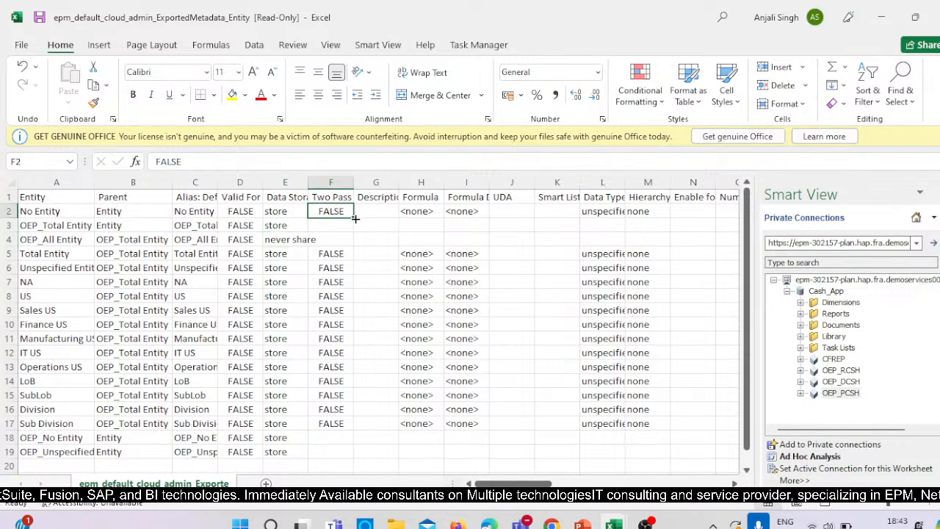
{"action": "left_click_drag", "start_coordinate": [353, 219], "coordinate": [371, 373]}
{"action": "scroll", "coordinate": [434, 336], "scroll_direction": "up", "scroll_amount": 2}
{"action": "scroll", "coordinate": [407, 373], "scroll_direction": "down", "scroll_amount": 3}
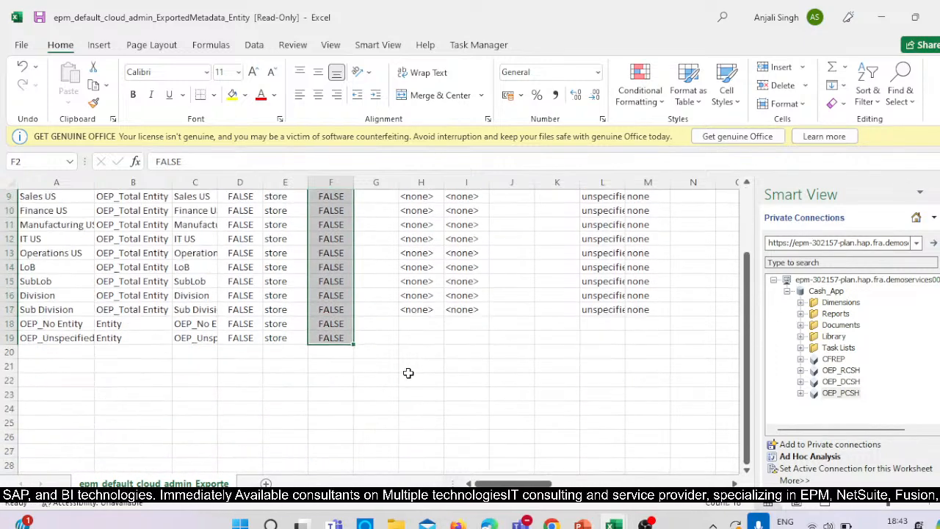
{"action": "scroll", "coordinate": [428, 364], "scroll_direction": "up", "scroll_amount": 3}
{"action": "left_click", "coordinate": [334, 182]}
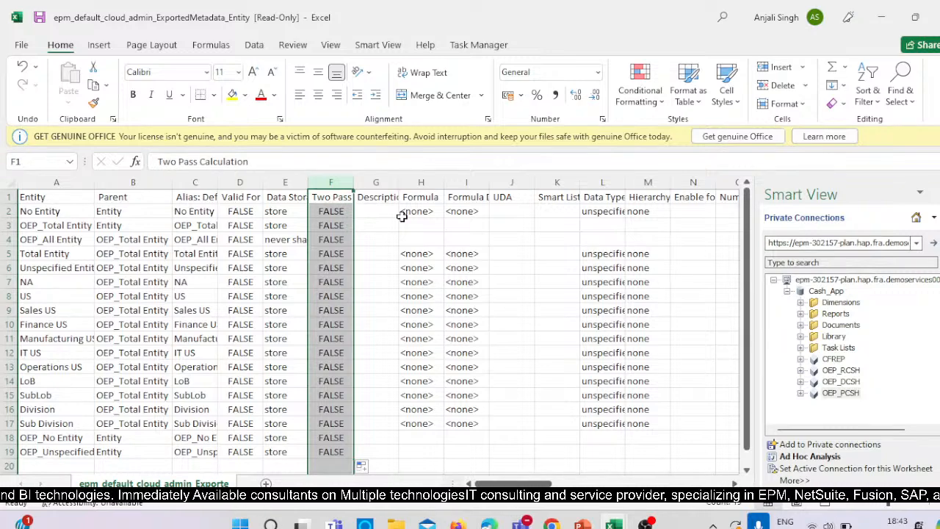
{"action": "scroll", "coordinate": [463, 330], "scroll_direction": "down", "scroll_amount": 2}
{"action": "scroll", "coordinate": [431, 260], "scroll_direction": "up", "scroll_amount": 2}
{"action": "left_click", "coordinate": [401, 249]}
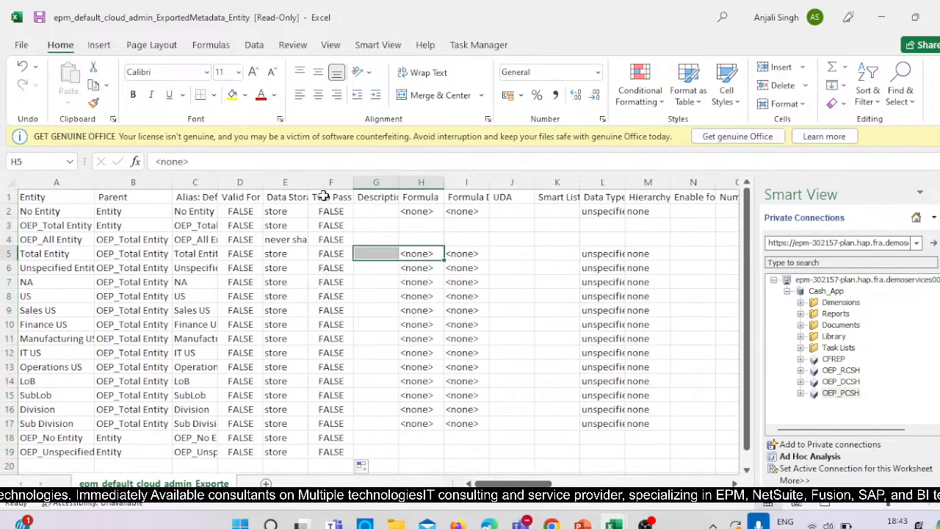
- Delete columns F through T, from Two Pass Calculation up to the column before Old Name
{"action": "left_click_drag", "start_coordinate": [330, 182], "coordinate": [674, 182]}
{"action": "right_click", "coordinate": [675, 182]}
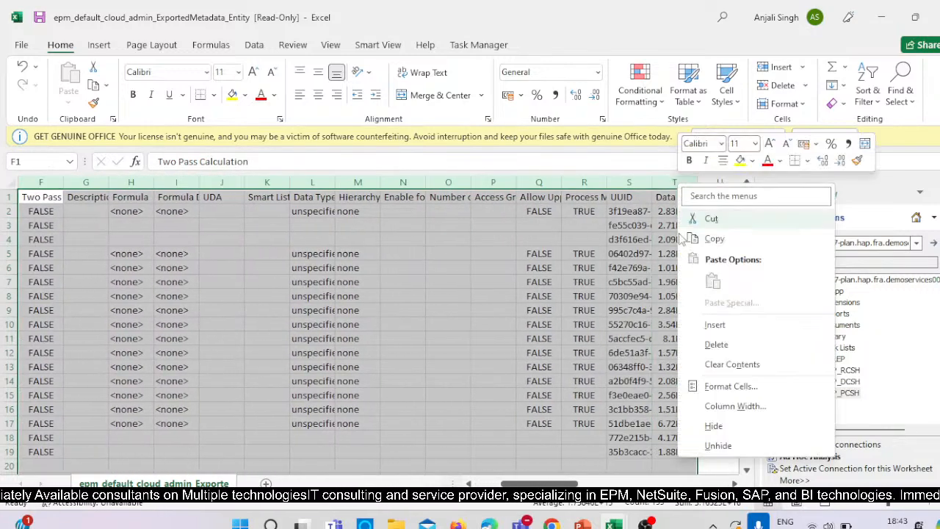
{"action": "left_click", "coordinate": [716, 343]}
{"action": "scroll", "coordinate": [347, 211], "scroll_direction": "left", "scroll_amount": 3}
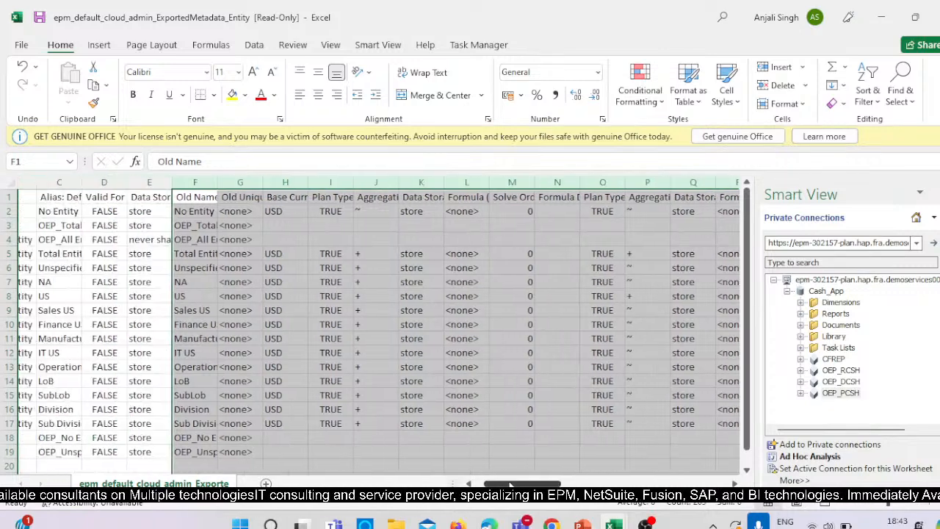
- Copy the + operator from J5 to J2 and fill it down the first Aggregation column to J19
{"action": "left_click", "coordinate": [320, 209]}
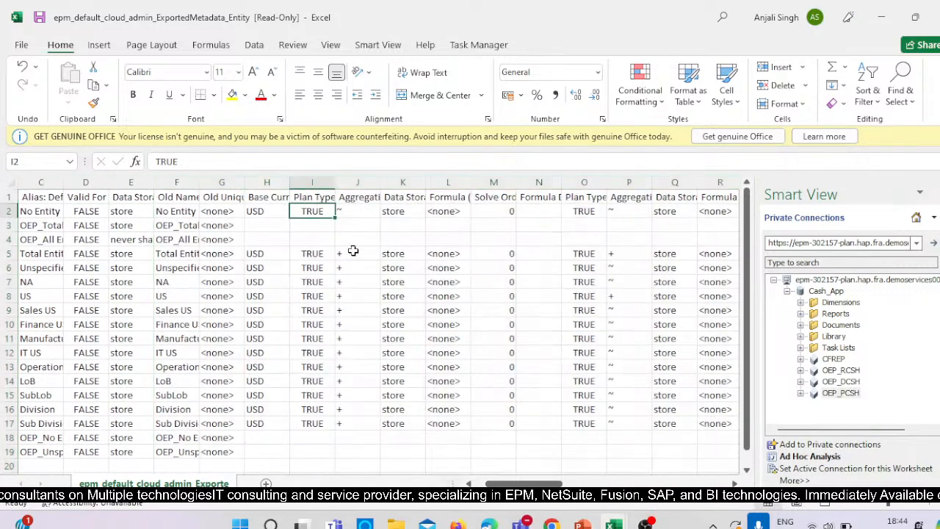
{"action": "left_click", "coordinate": [354, 252]}
{"action": "key", "text": "ctrl+c"}
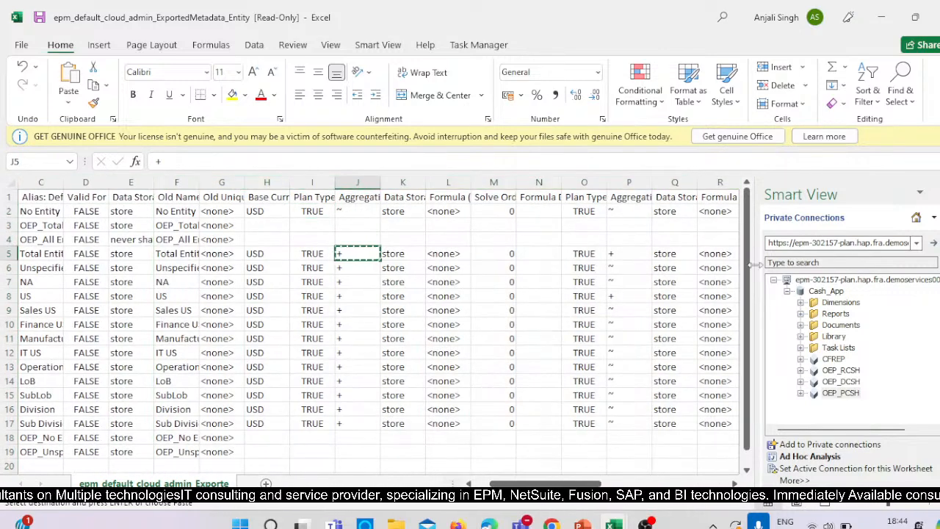
{"action": "left_click", "coordinate": [365, 210]}
{"action": "key", "text": "ctrl+v"}
{"action": "key", "text": "Escape"}
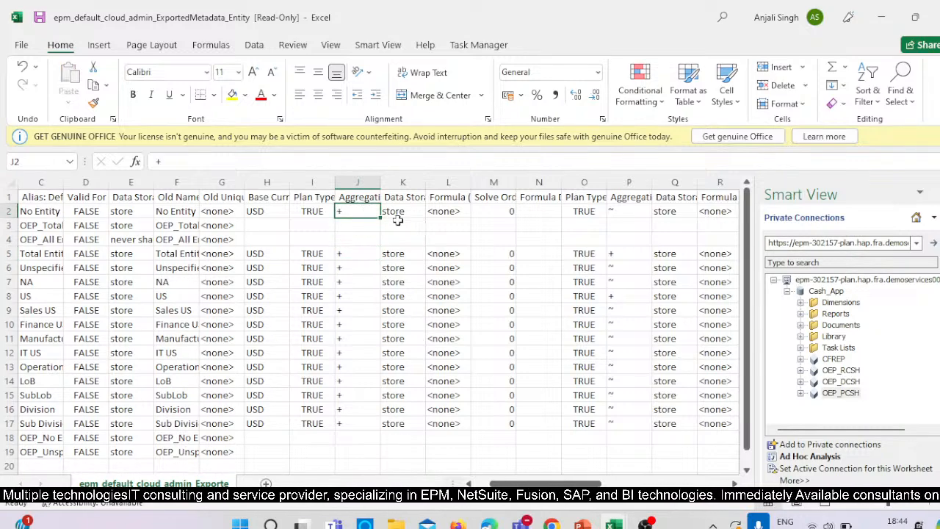
{"action": "left_click_drag", "start_coordinate": [381, 219], "coordinate": [391, 390]}
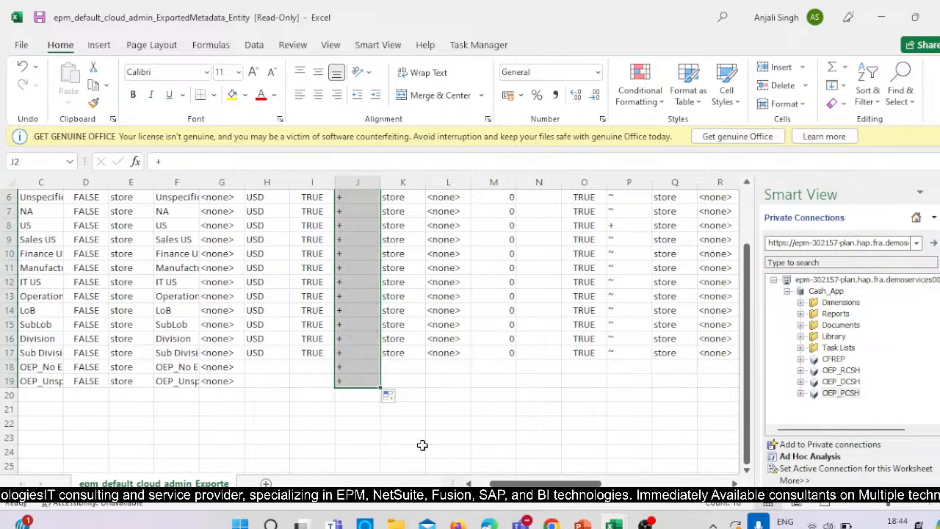
- Fill USD and TRUE down the Base Currency and Plan Type columns from H2:I2 to row 19
{"action": "left_click_drag", "start_coordinate": [522, 484], "coordinate": [505, 483]}
{"action": "scroll", "coordinate": [470, 370], "scroll_direction": "up", "scroll_amount": 2}
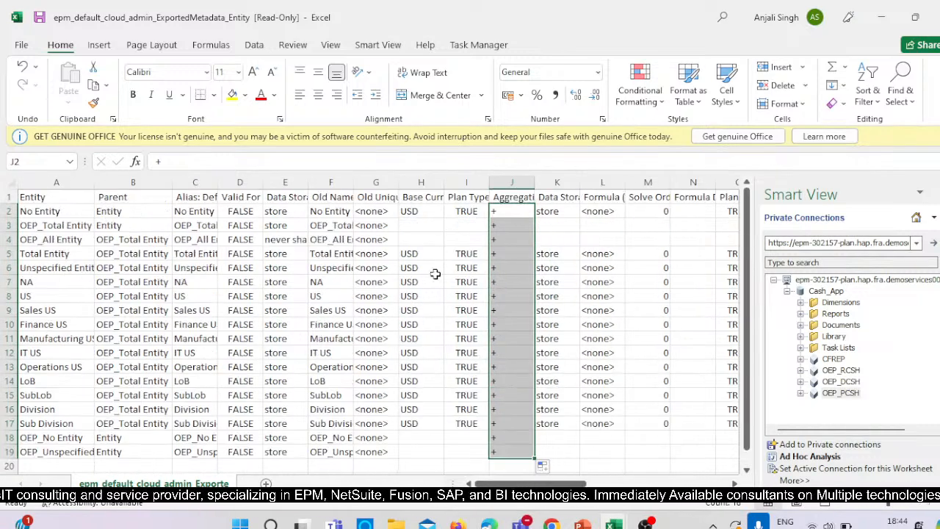
{"action": "left_click", "coordinate": [423, 211]}
{"action": "left_click", "coordinate": [435, 248]}
{"action": "mouse_move", "coordinate": [425, 214]}
{"action": "left_mouse_down"}
{"action": "mouse_move", "coordinate": [476, 223]}
{"action": "mouse_move", "coordinate": [485, 213]}
{"action": "mouse_move", "coordinate": [486, 441]}
{"action": "mouse_move", "coordinate": [486, 412]}
{"action": "left_mouse_up"}
{"action": "left_click", "coordinate": [416, 280]}
{"action": "left_click", "coordinate": [440, 208]}
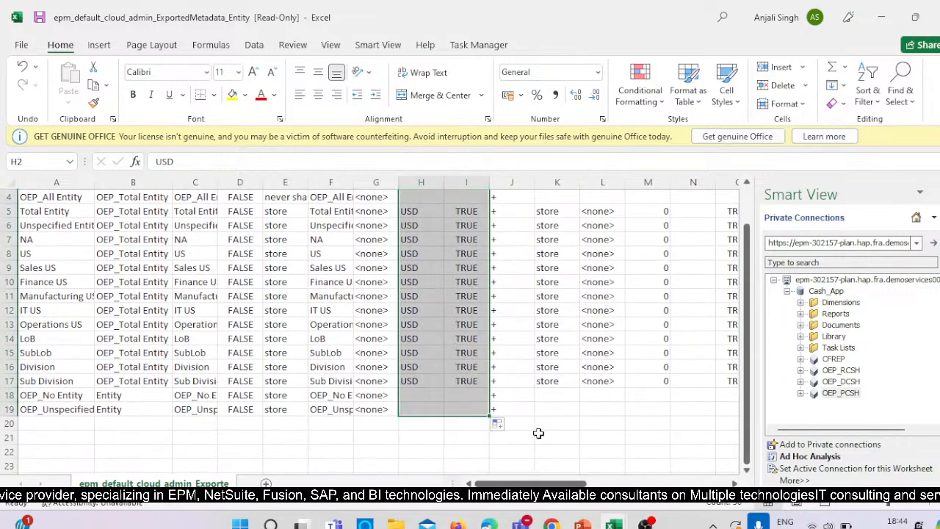
{"action": "scroll", "coordinate": [542, 441], "scroll_direction": "up", "scroll_amount": 1}
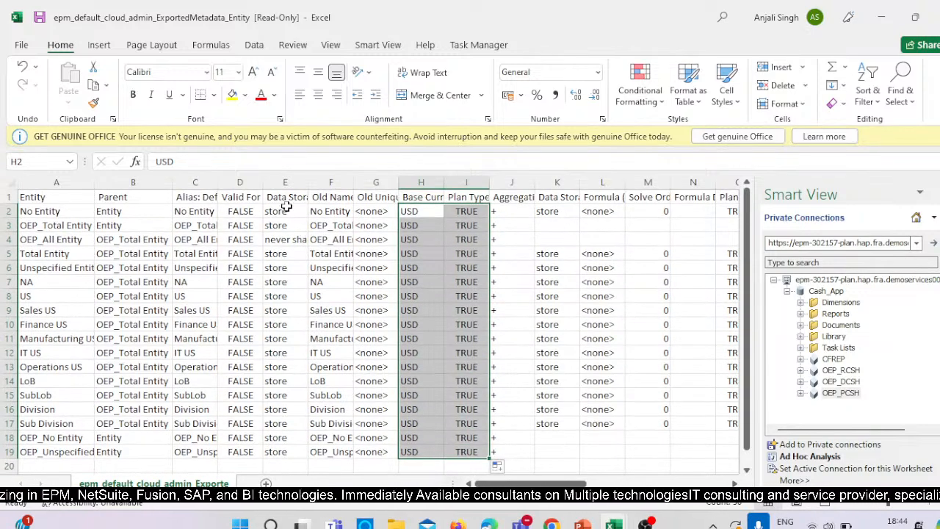
- Fill store down the Data Storage (CFREP) column from K2 to K19
{"action": "left_click", "coordinate": [544, 211]}
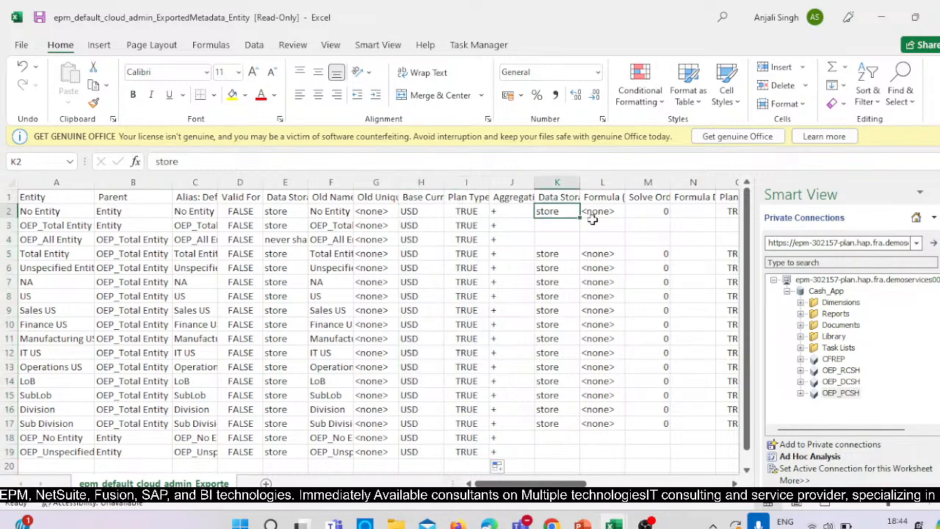
{"action": "left_click_drag", "start_coordinate": [579, 218], "coordinate": [596, 410]}
{"action": "scroll", "coordinate": [470, 379], "scroll_direction": "right", "scroll_amount": 2}
{"action": "scroll", "coordinate": [470, 379], "scroll_direction": "up", "scroll_amount": 2}
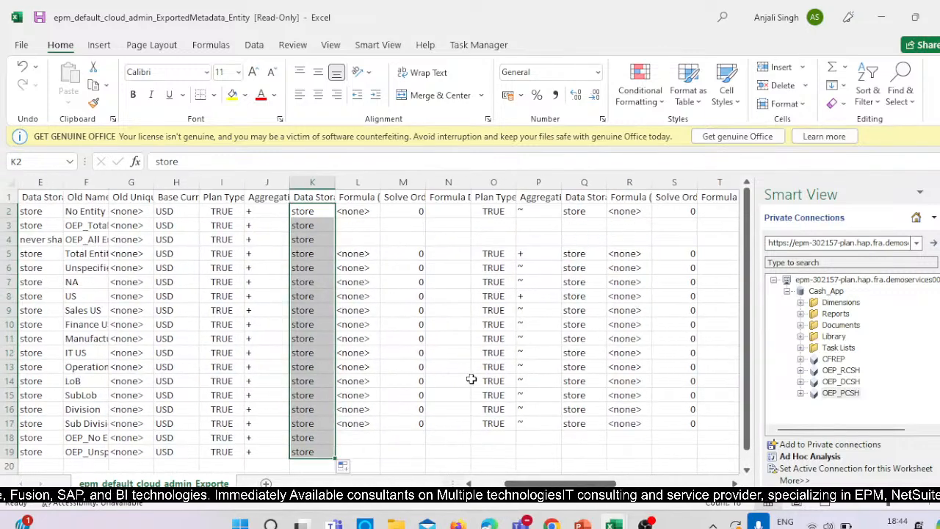
- Delete columns L through O, from Formula (CFREP) to the following Plan Type column
{"action": "left_click", "coordinate": [371, 212]}
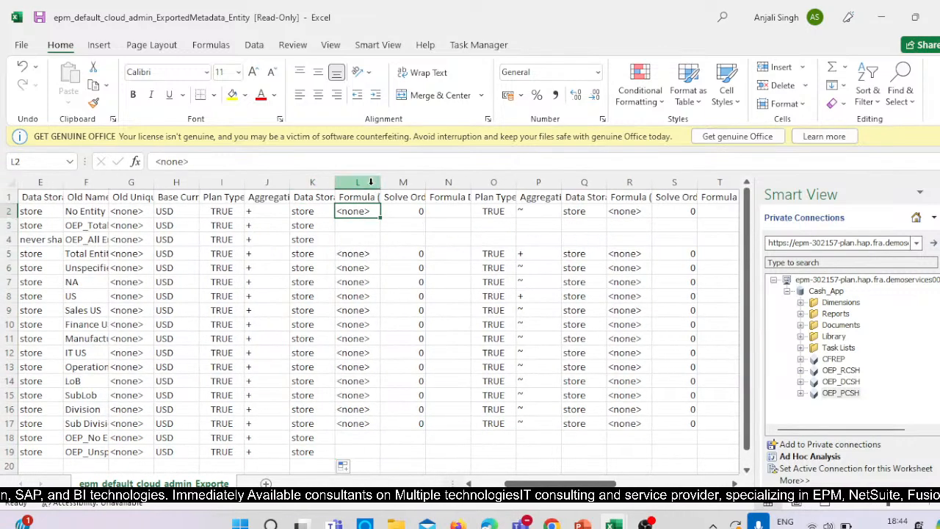
{"action": "left_click_drag", "start_coordinate": [367, 182], "coordinate": [501, 183]}
{"action": "right_click", "coordinate": [502, 183]}
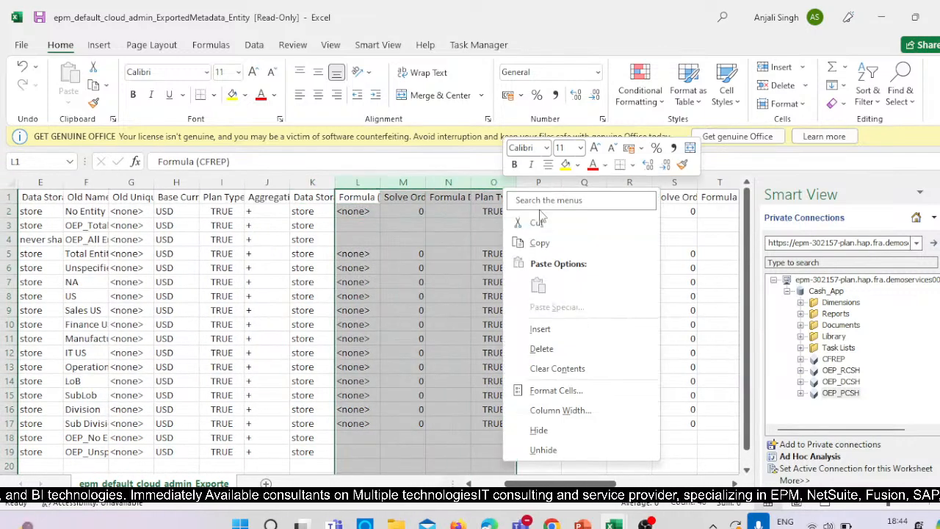
{"action": "left_click", "coordinate": [563, 350]}
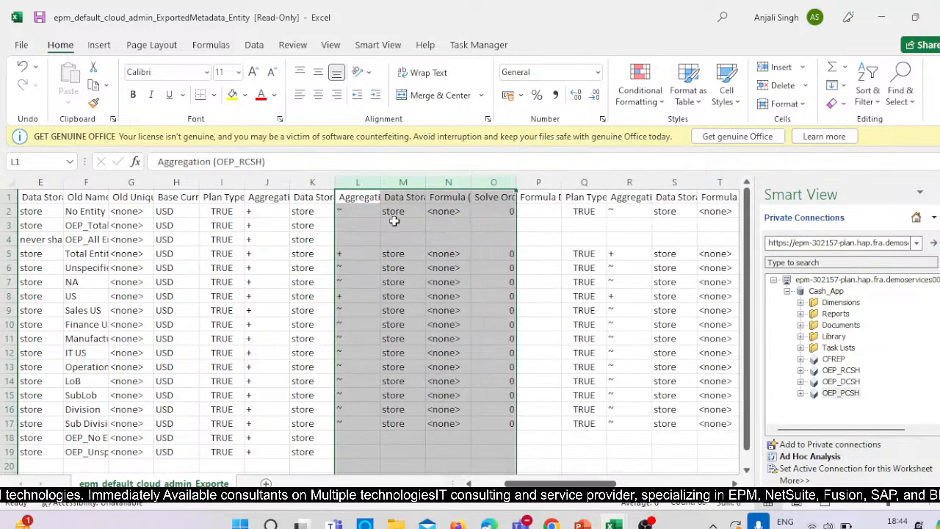
{"action": "left_click", "coordinate": [627, 224]}
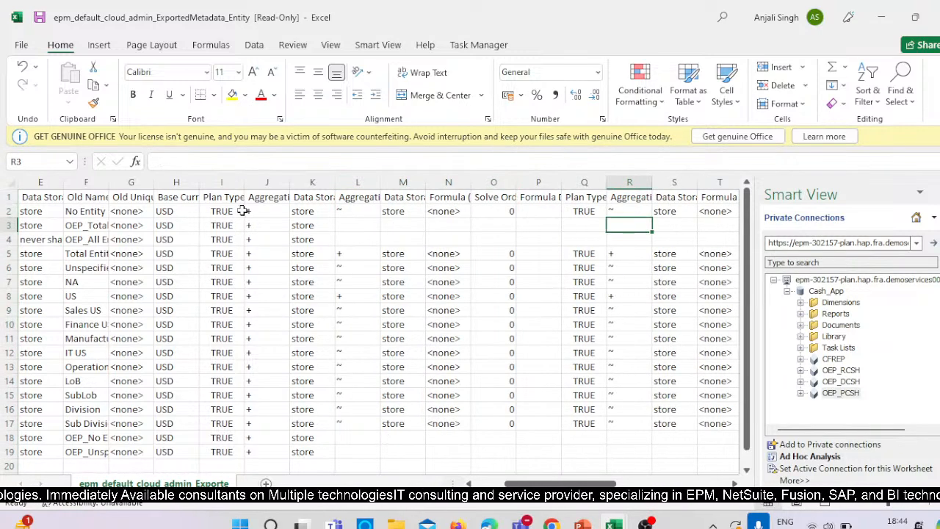
- Copy the + operators from J2:J19 into the Aggregation (OEP_RCSH) and Aggregation (OEP_DCSH) columns, starting at L2 and R2
{"action": "left_click_drag", "start_coordinate": [246, 211], "coordinate": [263, 424]}
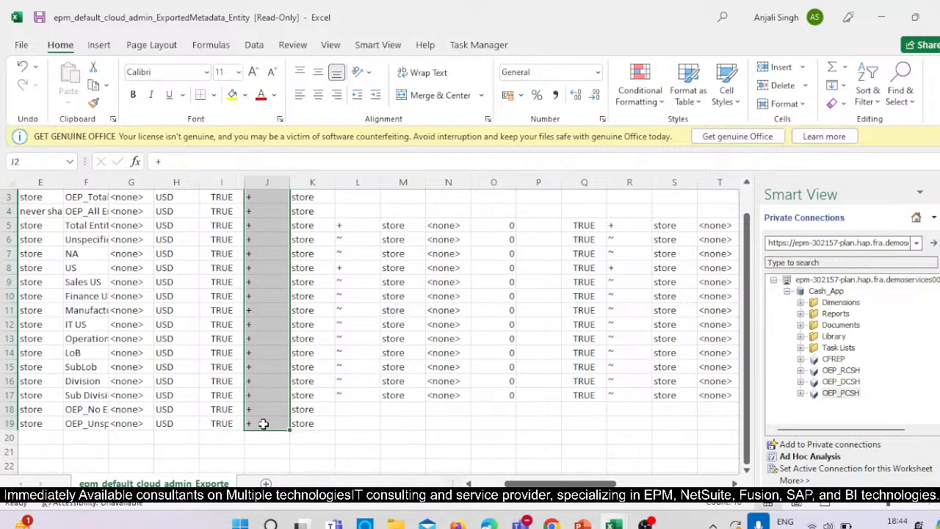
{"action": "key", "text": "ctrl+c"}
{"action": "scroll", "coordinate": [263, 424], "scroll_direction": "up", "scroll_amount": 1}
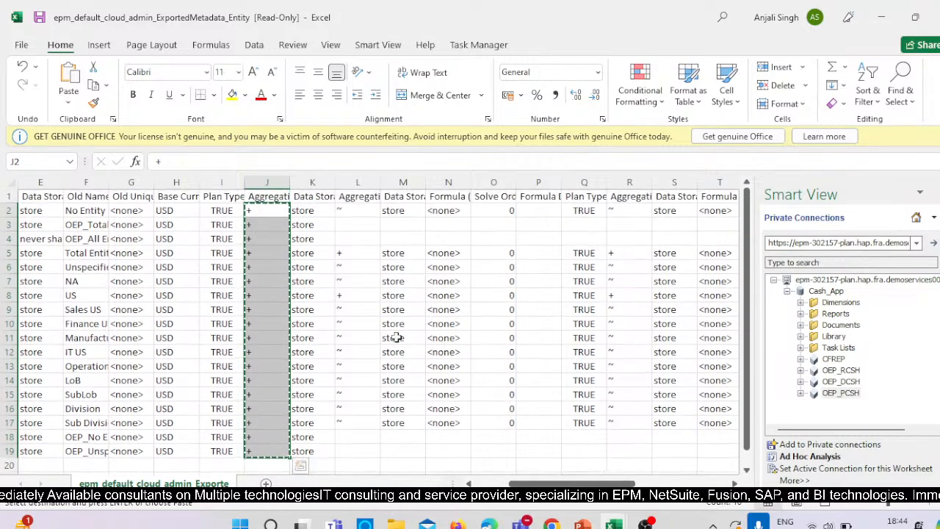
{"action": "left_click", "coordinate": [356, 211]}
{"action": "key", "text": "ctrl+v"}
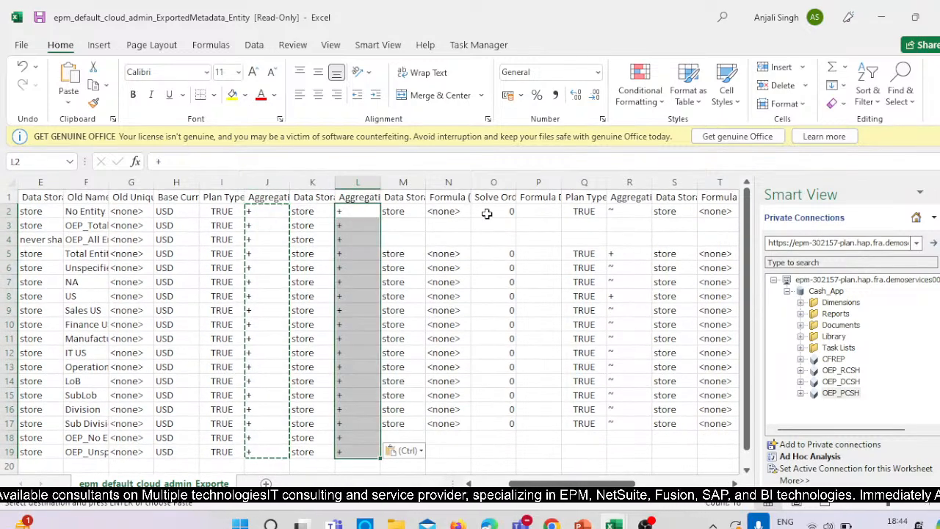
{"action": "left_click", "coordinate": [630, 208]}
{"action": "key", "text": "ctrl+v"}
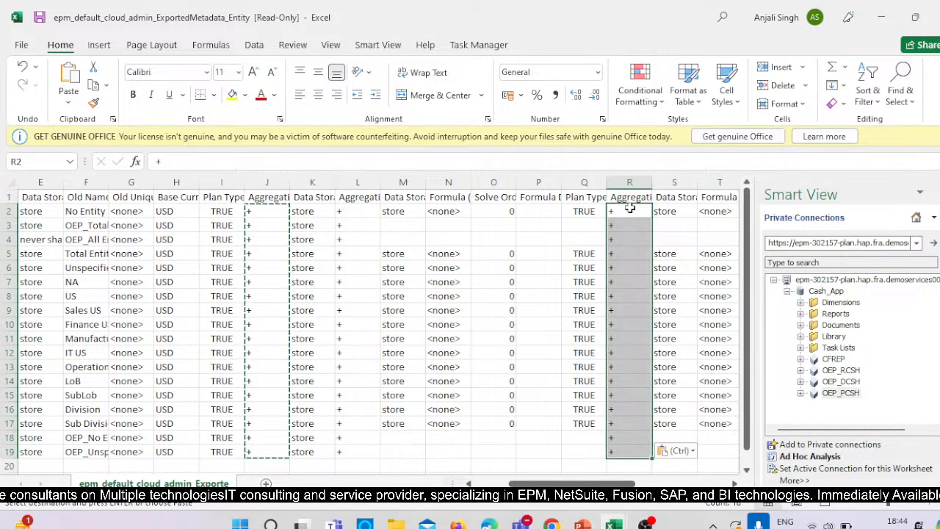
- Delete columns K through Q, from Data Storage (CFREP) to the Plan Type column before Aggregation (OEP_DCSH)
{"action": "left_click_drag", "start_coordinate": [314, 183], "coordinate": [578, 185]}
{"action": "right_click", "coordinate": [578, 186]}
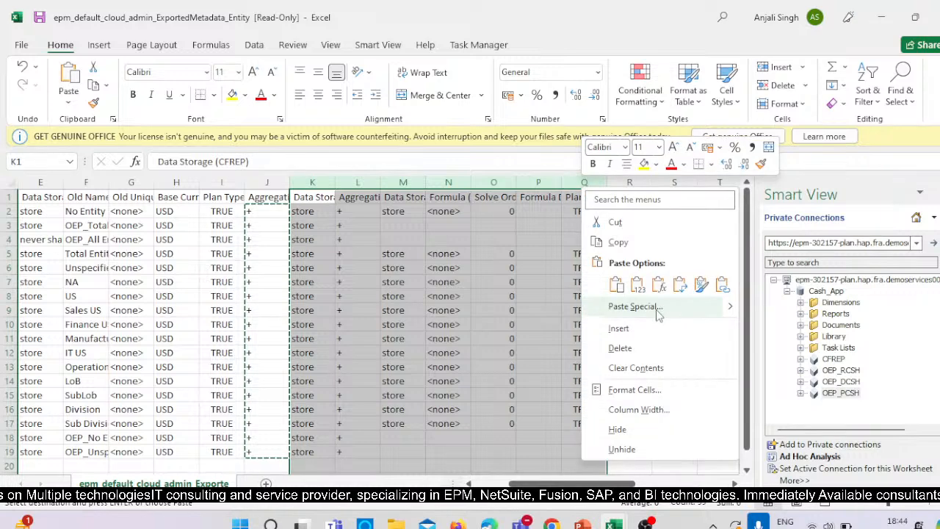
{"action": "left_click", "coordinate": [629, 345]}
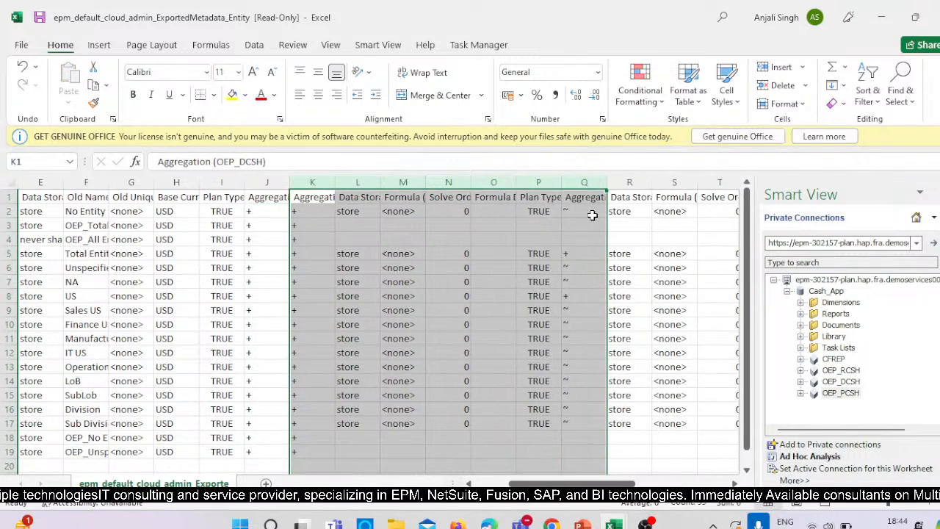
- Copy the + operators from K2:K19 into the Aggregation (OEP_PCSH) column, starting at Q2
{"action": "left_click", "coordinate": [570, 211]}
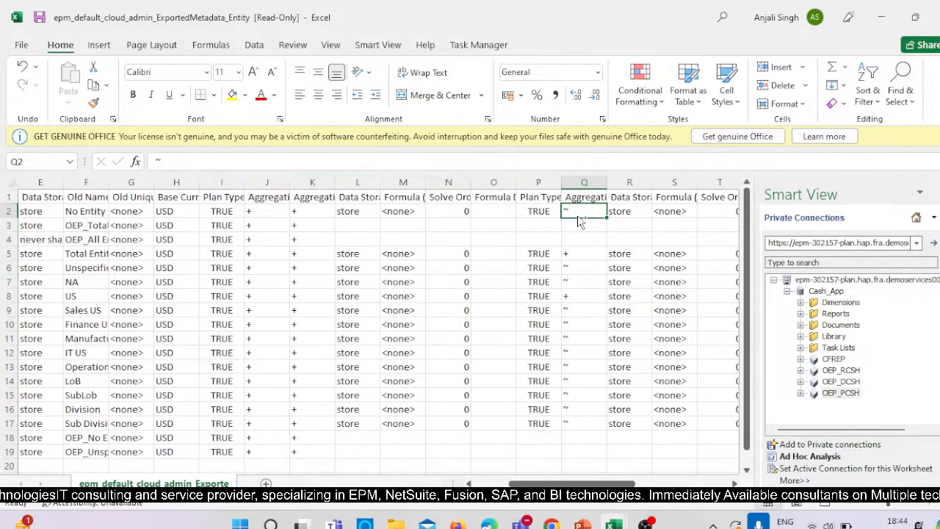
{"action": "left_click_drag", "start_coordinate": [292, 211], "coordinate": [320, 433]}
{"action": "key", "text": "ctrl+c"}
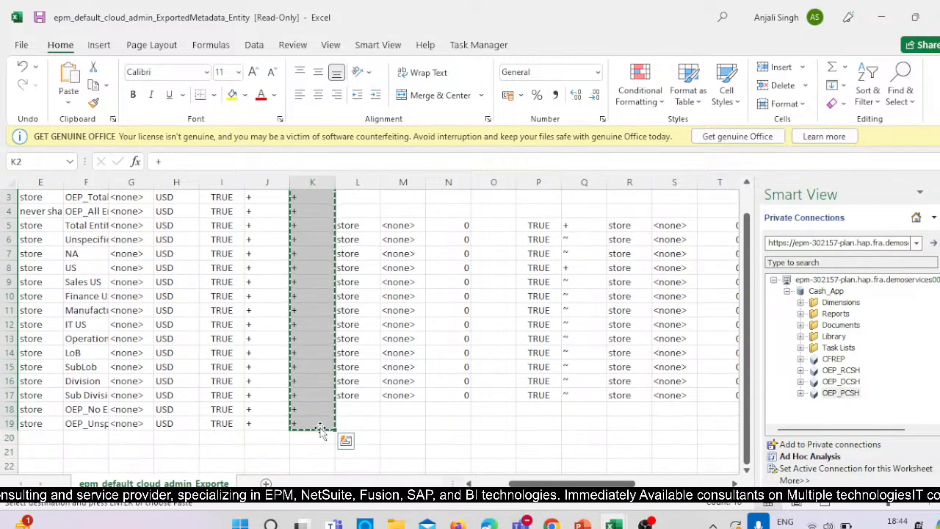
{"action": "scroll", "coordinate": [401, 321], "scroll_direction": "up", "scroll_amount": 1}
{"action": "left_click", "coordinate": [583, 212]}
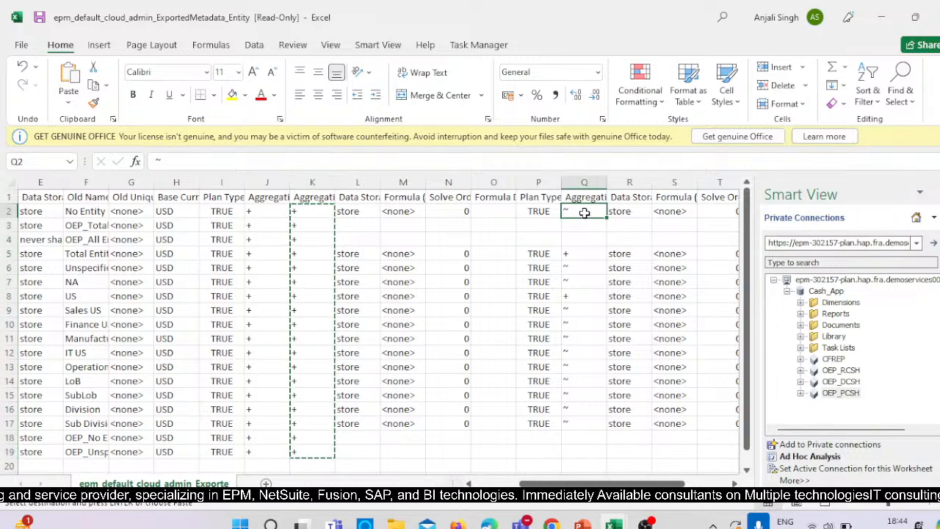
{"action": "key", "text": "ctrl+v"}
{"action": "key", "text": "Escape"}
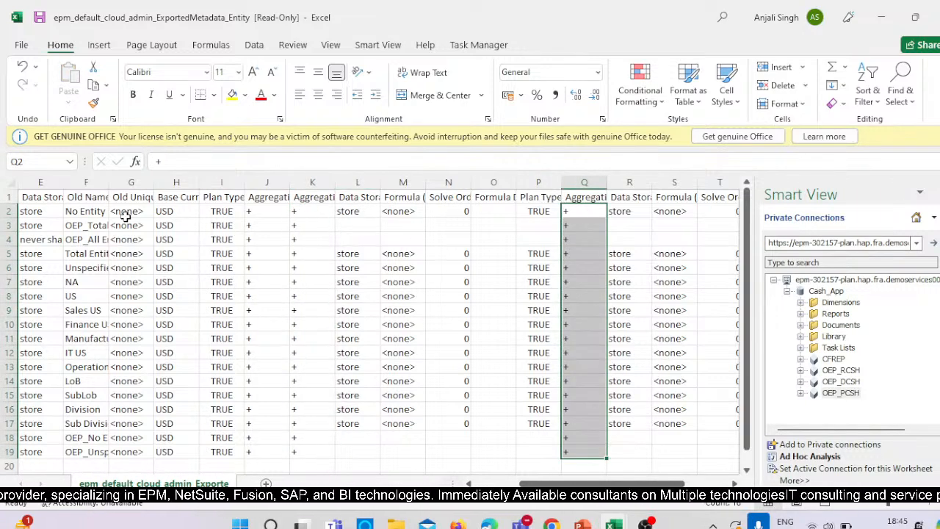
- Copy the Data Storage values from E2:E19 into the Data Storage (OEP_DCSH) column, starting at L2
{"action": "left_click_drag", "start_coordinate": [53, 213], "coordinate": [26, 424]}
{"action": "key", "text": "ctrl+c"}
{"action": "scroll", "coordinate": [367, 266], "scroll_direction": "up", "scroll_amount": 1}
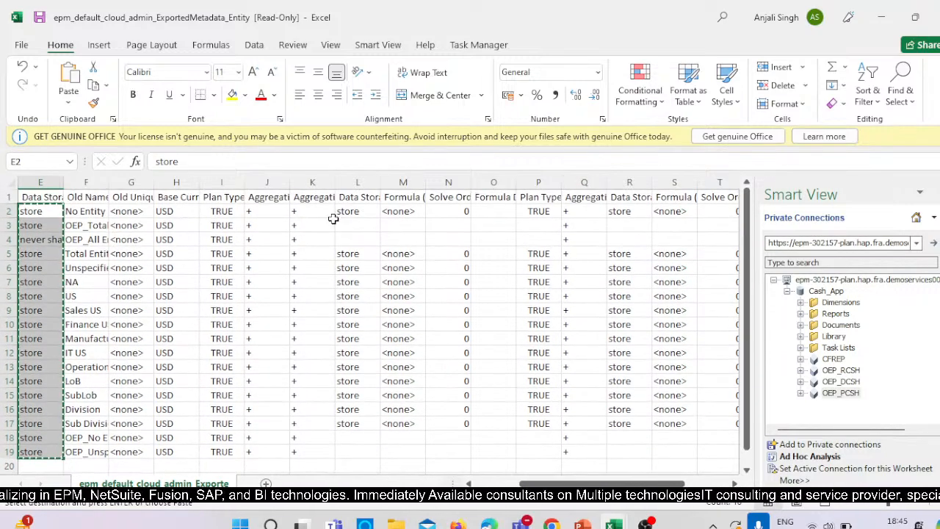
{"action": "left_click", "coordinate": [364, 212]}
{"action": "key", "text": "Return"}
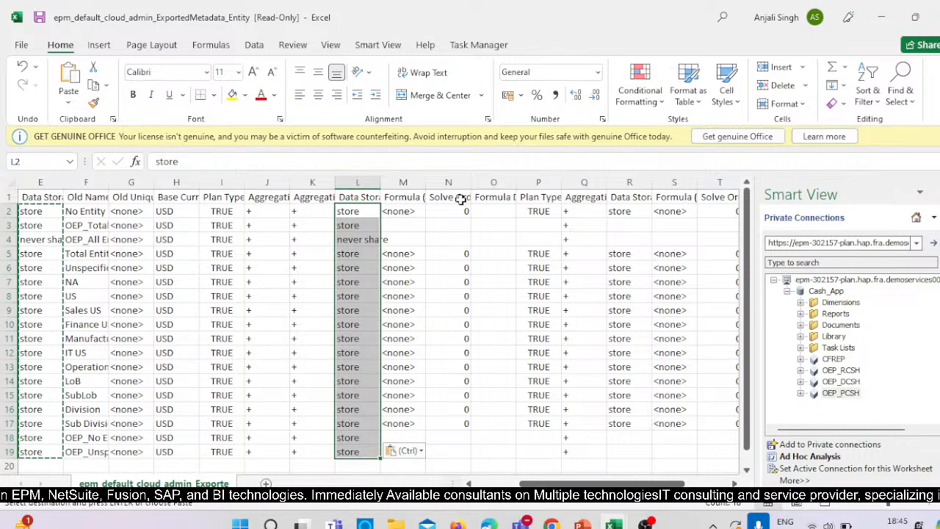
- Fill <none> down the Formula (OEP_DCSH) column and 0 down the Solve Order (OEP_DCSH) column, from row 2 to row 19
{"action": "left_click", "coordinate": [402, 213]}
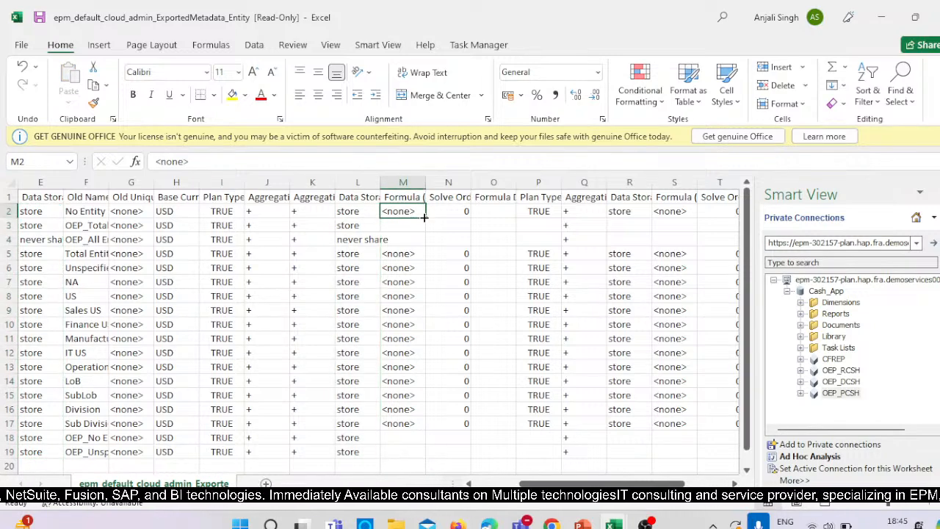
{"action": "left_click_drag", "start_coordinate": [424, 217], "coordinate": [433, 370]}
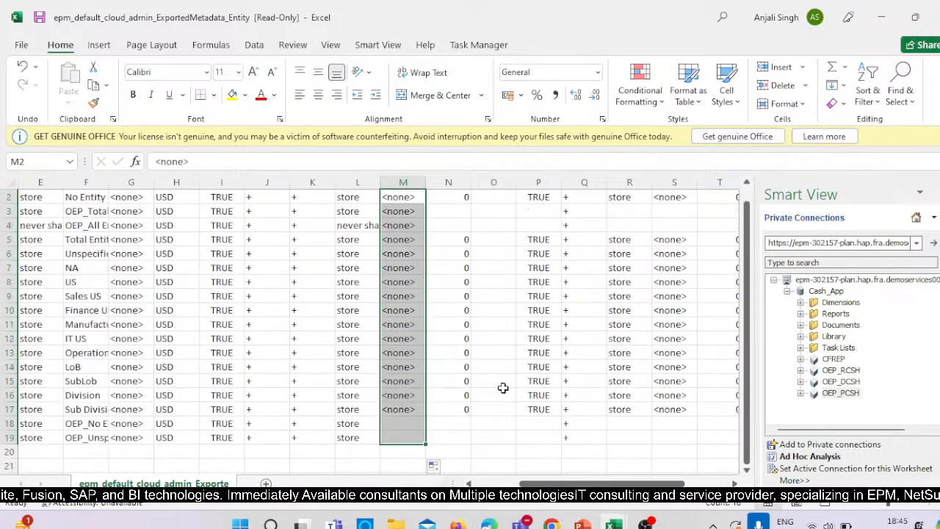
{"action": "scroll", "coordinate": [463, 258], "scroll_direction": "up", "scroll_amount": 1}
{"action": "left_click", "coordinate": [460, 211]}
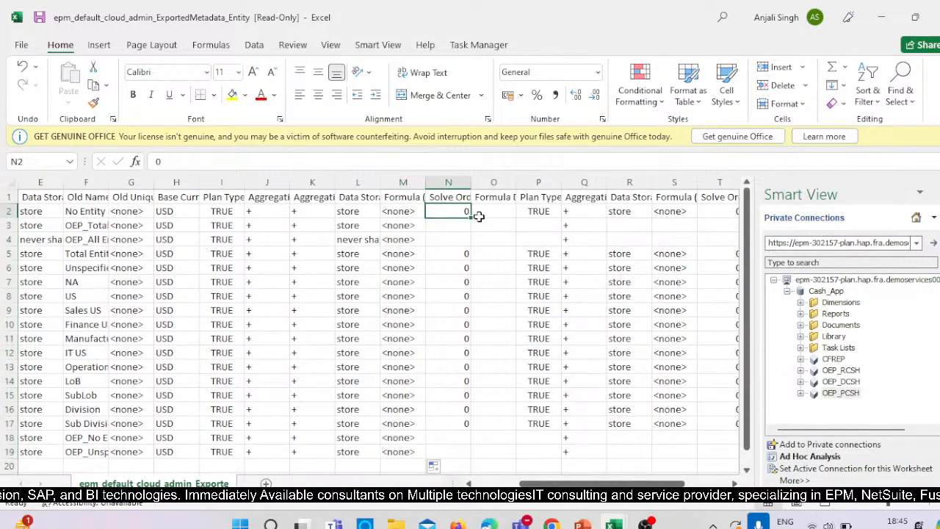
{"action": "left_click_drag", "start_coordinate": [470, 219], "coordinate": [483, 457]}
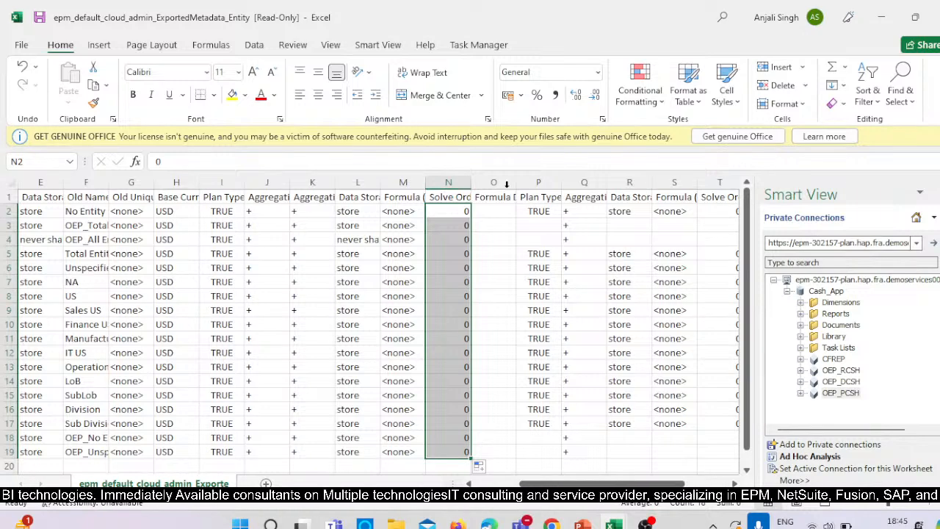
- Delete columns O and P, Formula Description (OEP_DCSH) and the Plan Type column beside it
{"action": "left_click_drag", "start_coordinate": [506, 184], "coordinate": [540, 185]}
{"action": "right_click", "coordinate": [540, 185]}
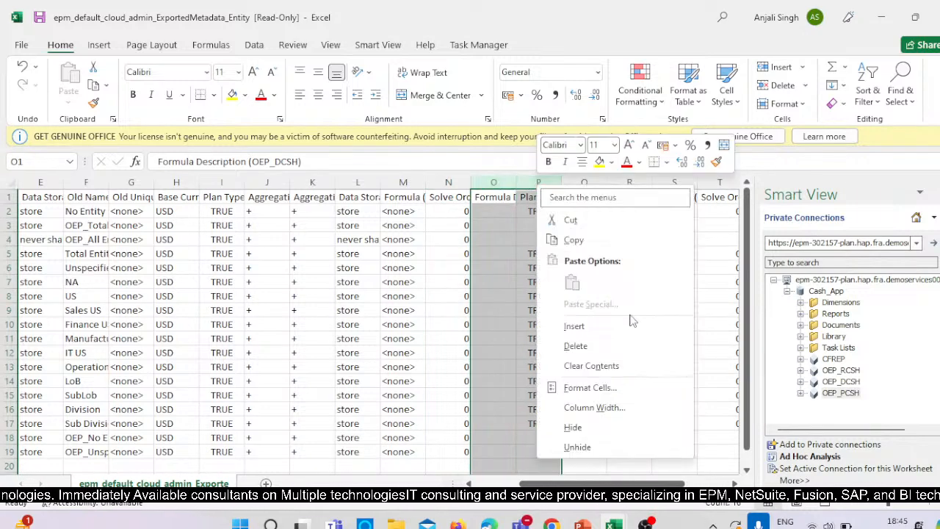
{"action": "left_click", "coordinate": [609, 346]}
- Fill store, <none> and 0 down the OEP_PCSH Data Storage, Formula and Solve Order columns P, Q and R to row 19
{"action": "left_click", "coordinate": [530, 211]}
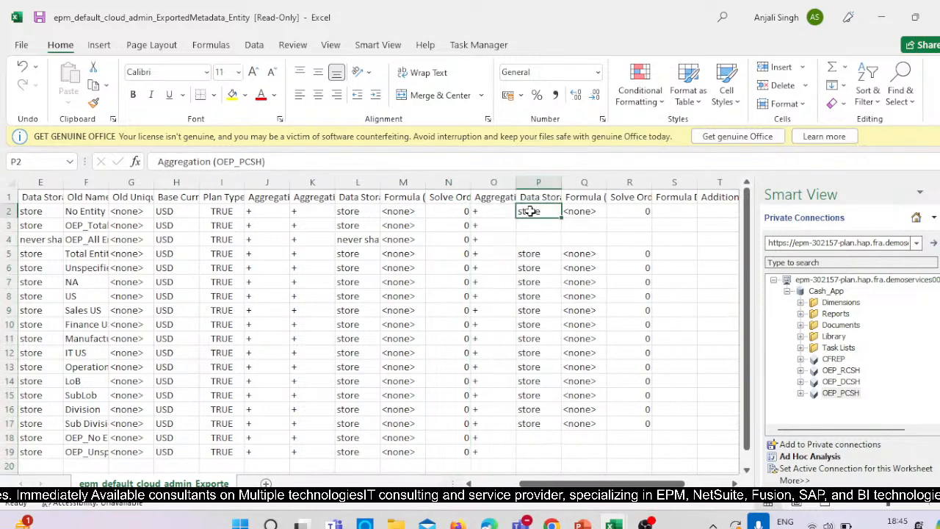
{"action": "left_click_drag", "start_coordinate": [562, 218], "coordinate": [568, 377]}
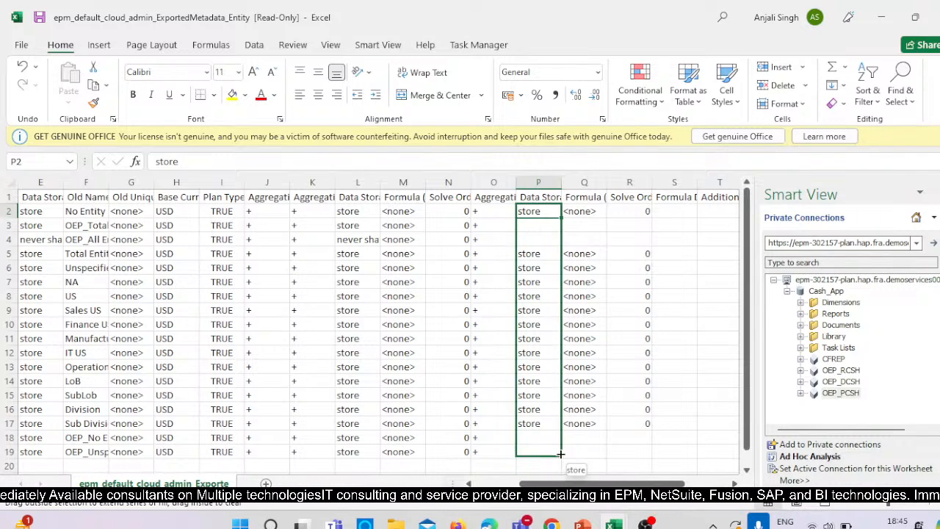
{"action": "left_click_drag", "start_coordinate": [561, 455], "coordinate": [561, 455]}
{"action": "left_click", "coordinate": [589, 211]}
{"action": "left_click_drag", "start_coordinate": [607, 218], "coordinate": [593, 451]}
{"action": "left_click", "coordinate": [647, 213]}
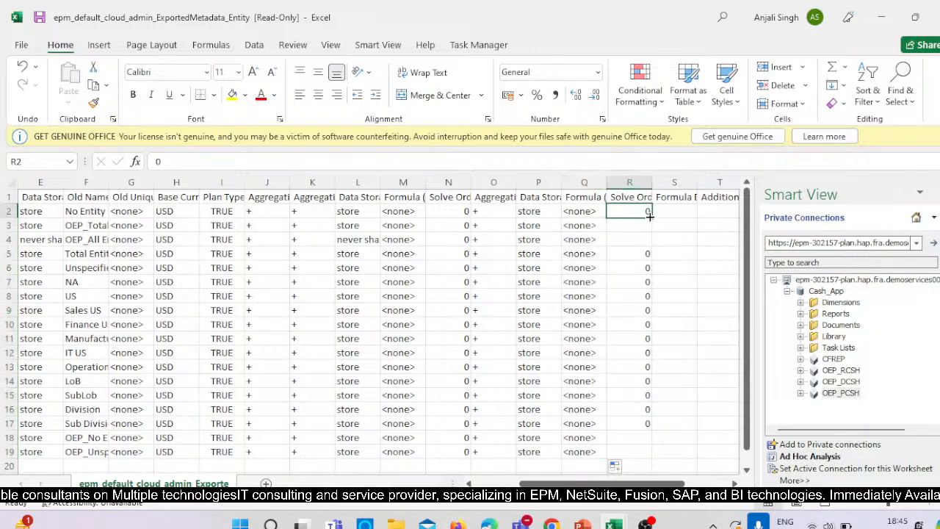
{"action": "left_click_drag", "start_coordinate": [651, 218], "coordinate": [631, 402]}
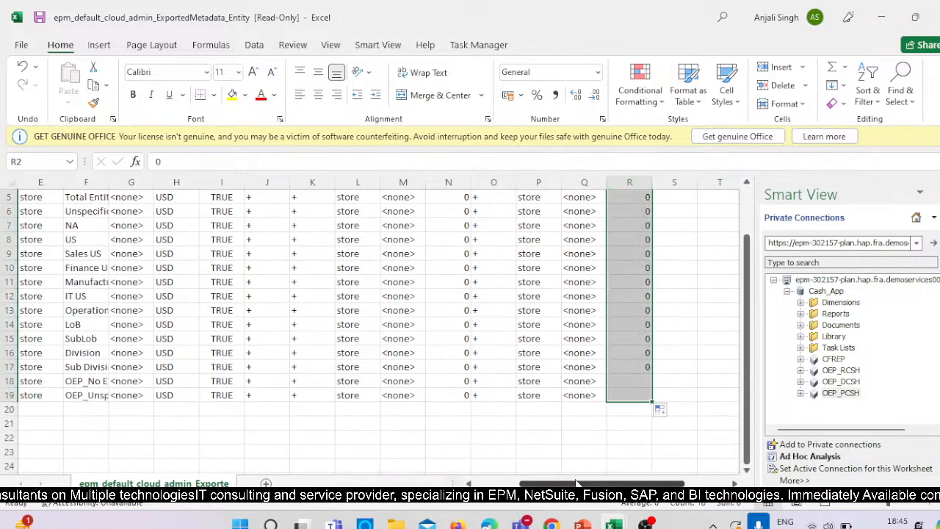
- Delete columns S through U, starting at Formula Description (OEP_PCSH), so that Solve Order (OEP_PCSH) is the last column
{"action": "left_click_drag", "start_coordinate": [581, 485], "coordinate": [626, 485]}
{"action": "scroll", "coordinate": [623, 352], "scroll_direction": "up", "scroll_amount": 2}
{"action": "left_click_drag", "start_coordinate": [506, 184], "coordinate": [584, 189]}
{"action": "right_click", "coordinate": [587, 183]}
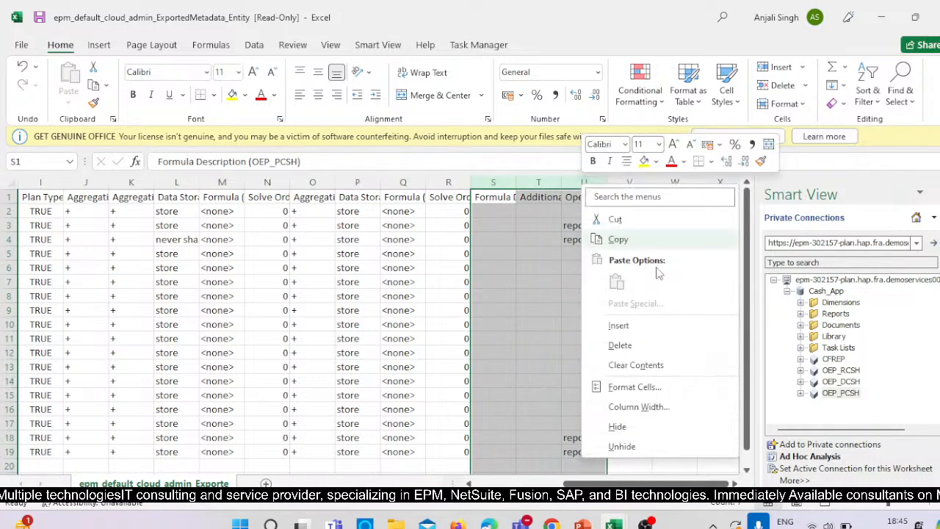
{"action": "left_click", "coordinate": [659, 346]}
{"action": "left_click", "coordinate": [691, 336]}
{"action": "left_click", "coordinate": [448, 182]}
{"action": "left_click", "coordinate": [494, 182]}
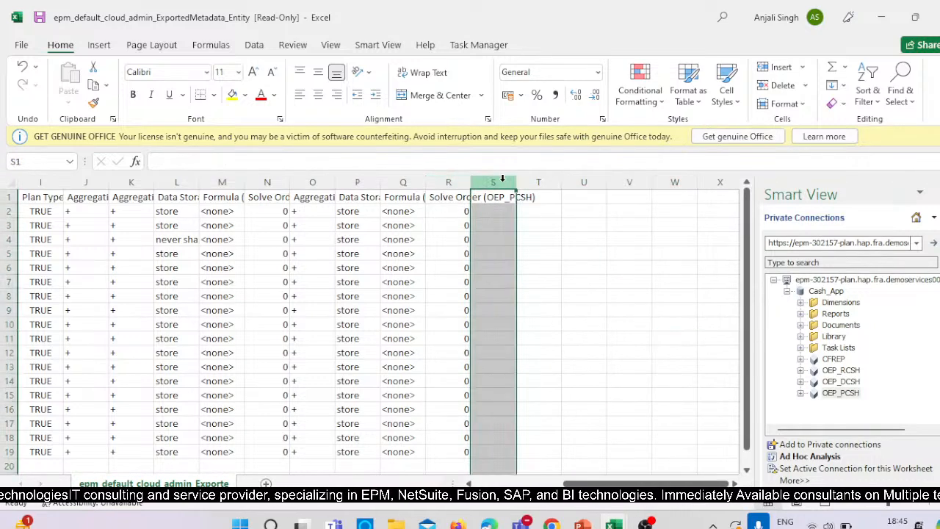
{"action": "right_click", "coordinate": [504, 183]}
{"action": "left_click", "coordinate": [573, 329]}
{"action": "left_click", "coordinate": [629, 394]}
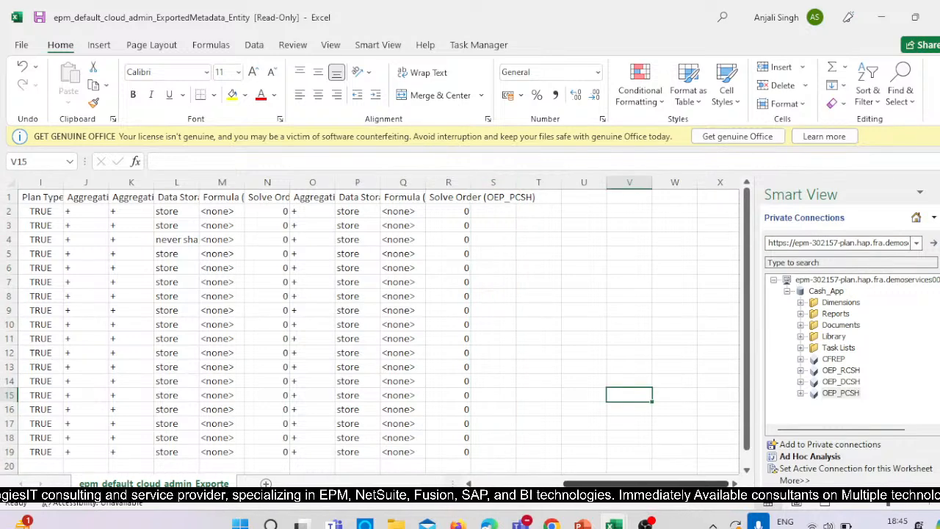
- Save the edited sheet as a CSV UTF-8 file named New_Entity in the Metadata Files folder under Cash Flow
{"action": "left_click_drag", "start_coordinate": [633, 484], "coordinate": [175, 525]}
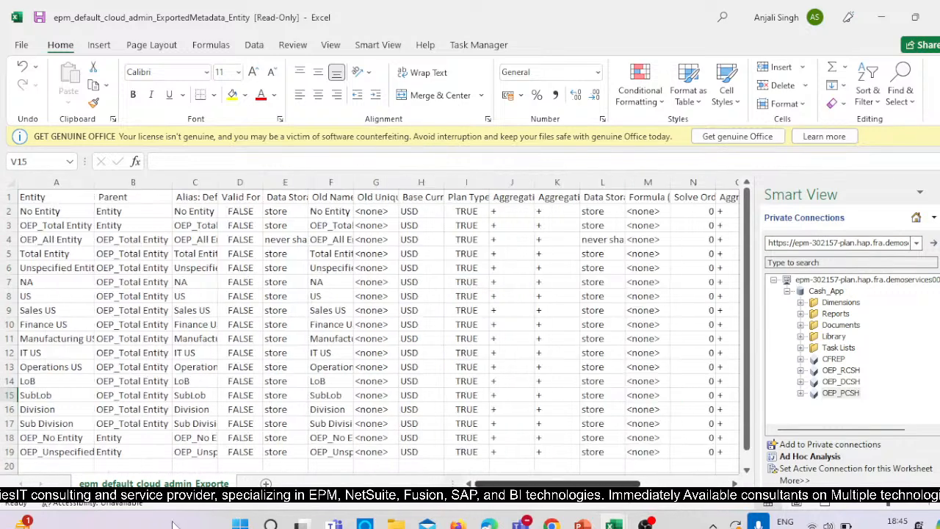
{"action": "left_click", "coordinate": [22, 45]}
{"action": "left_click", "coordinate": [45, 233]}
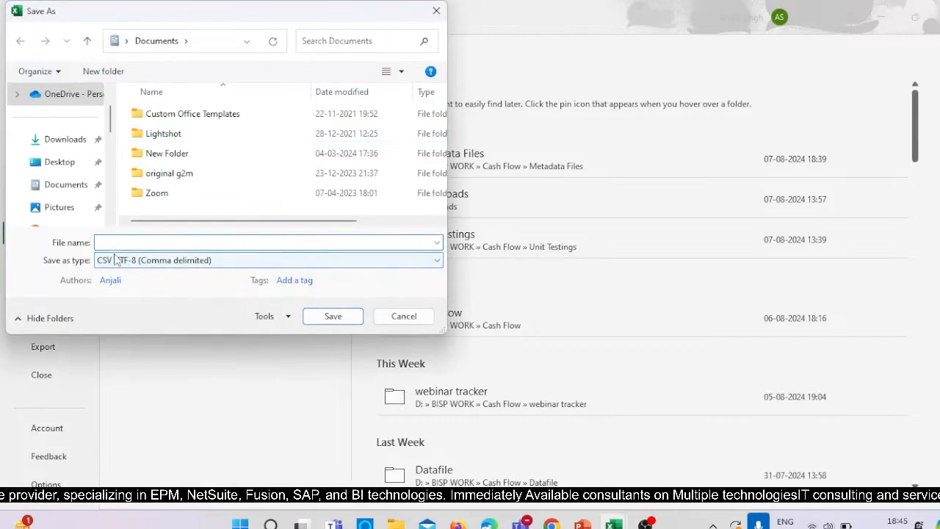
{"action": "scroll", "coordinate": [69, 197], "scroll_direction": "down", "scroll_amount": 3}
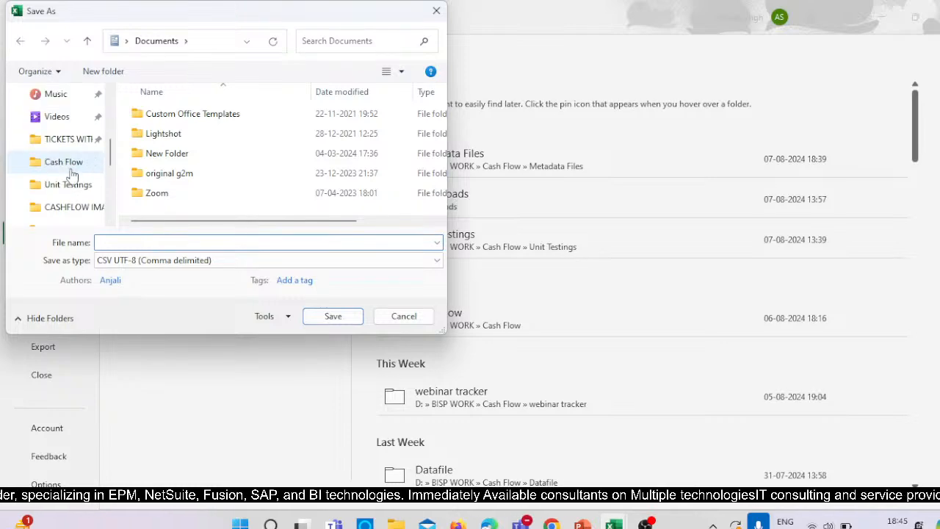
{"action": "left_click", "coordinate": [71, 164]}
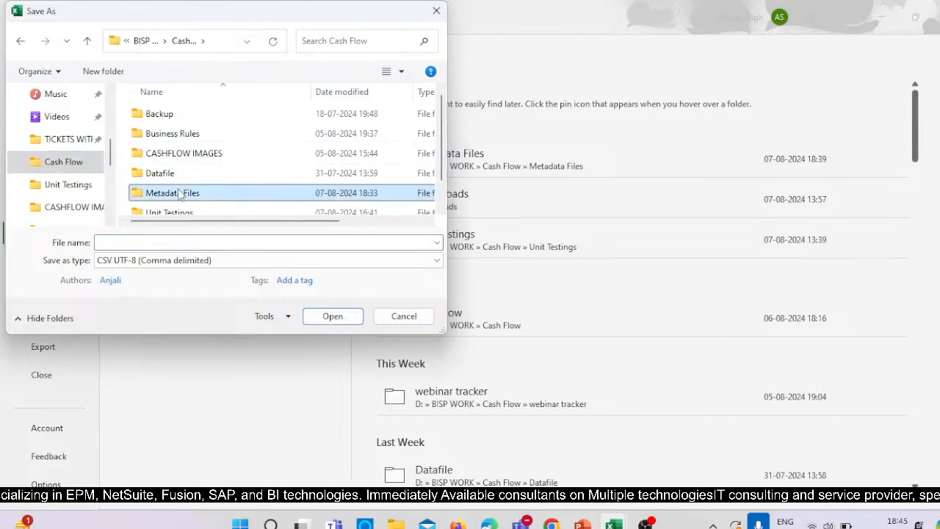
{"action": "double_click", "coordinate": [182, 192]}
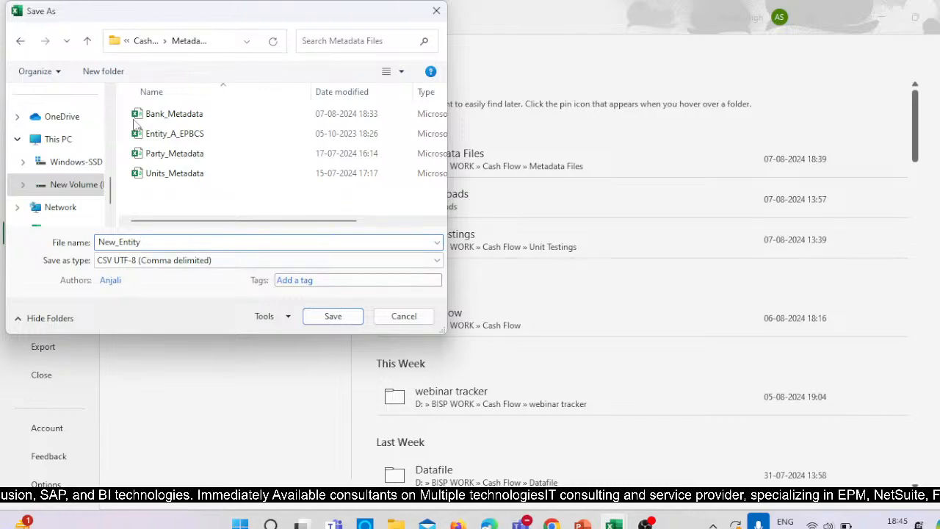
{"action": "left_click", "coordinate": [353, 320]}
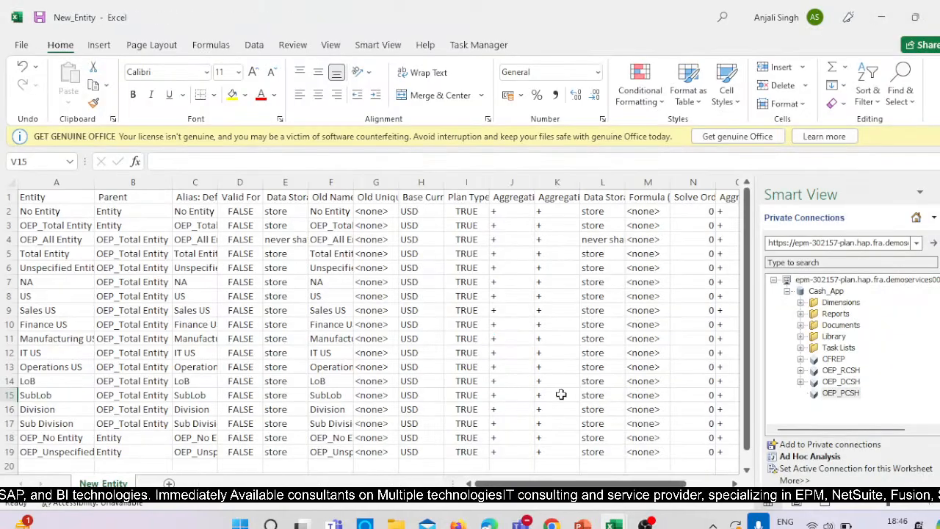
- Switch to EPM Cloud Planning in the browser and close the metadata export setup for the Entity dimension
{"action": "left_click", "coordinate": [553, 523]}
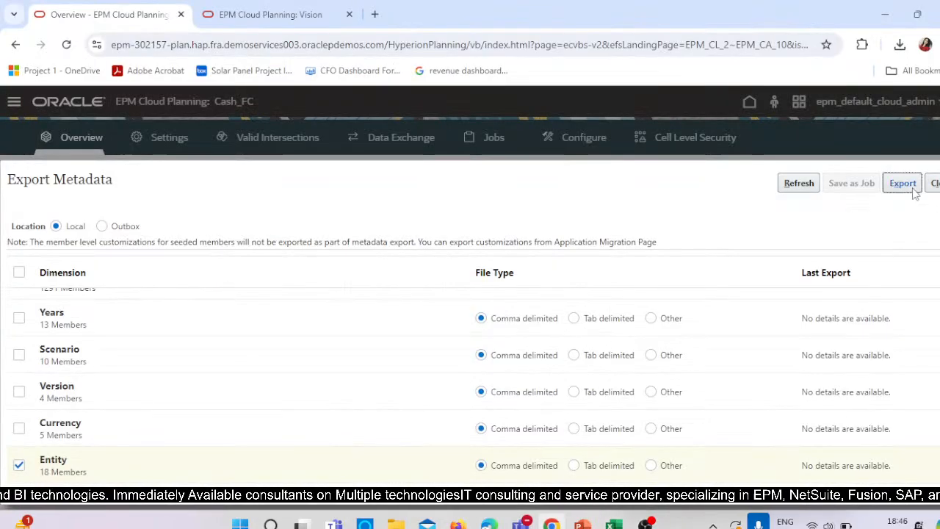
{"action": "left_click", "coordinate": [935, 183]}
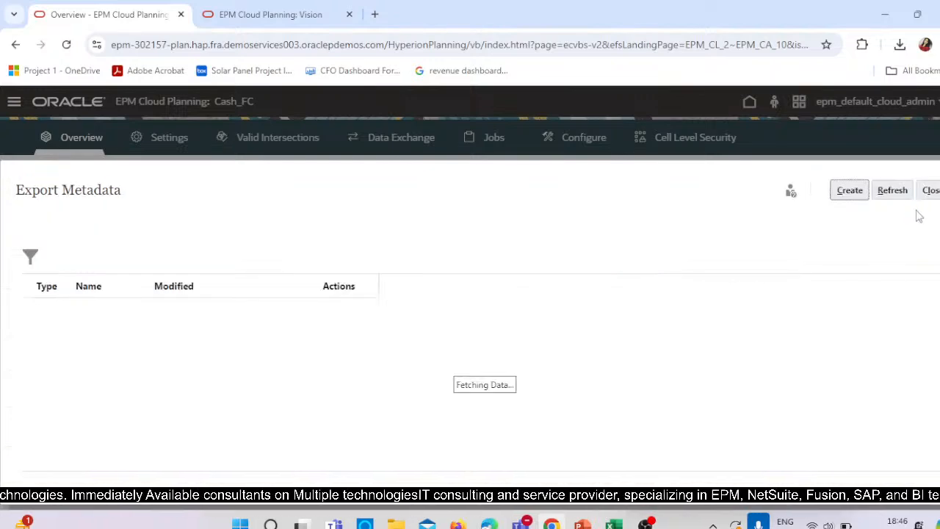
{"action": "left_click", "coordinate": [849, 191]}
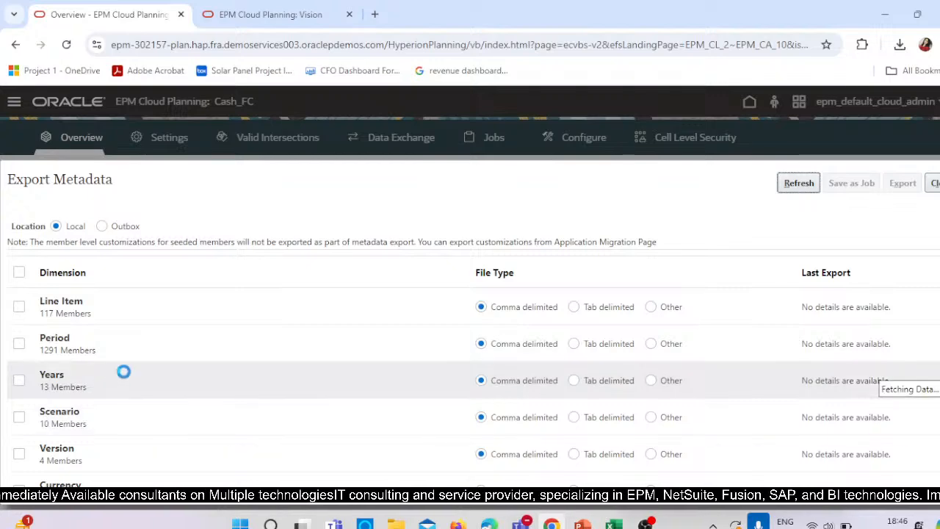
{"action": "scroll", "coordinate": [114, 348], "scroll_direction": "down", "scroll_amount": 5}
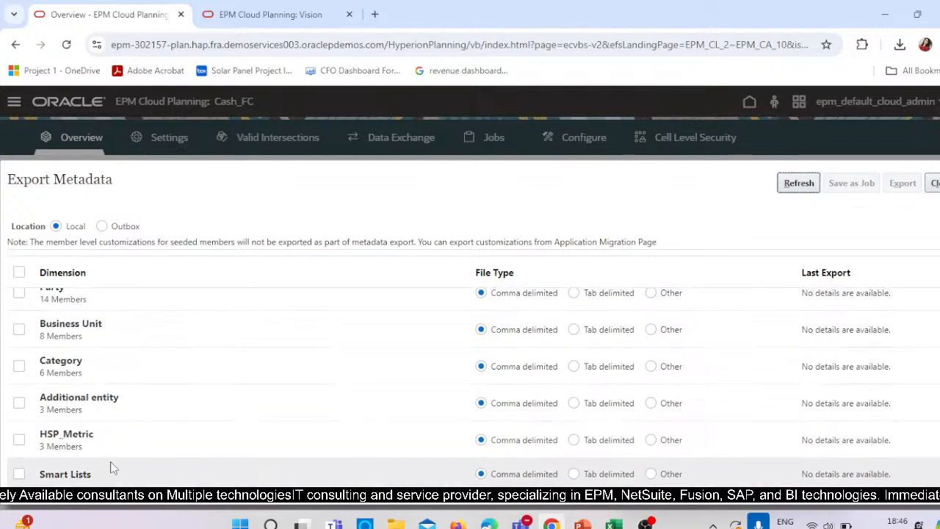
{"action": "scroll", "coordinate": [181, 434], "scroll_direction": "up", "scroll_amount": 5}
{"action": "scroll", "coordinate": [264, 397], "scroll_direction": "down", "scroll_amount": 5}
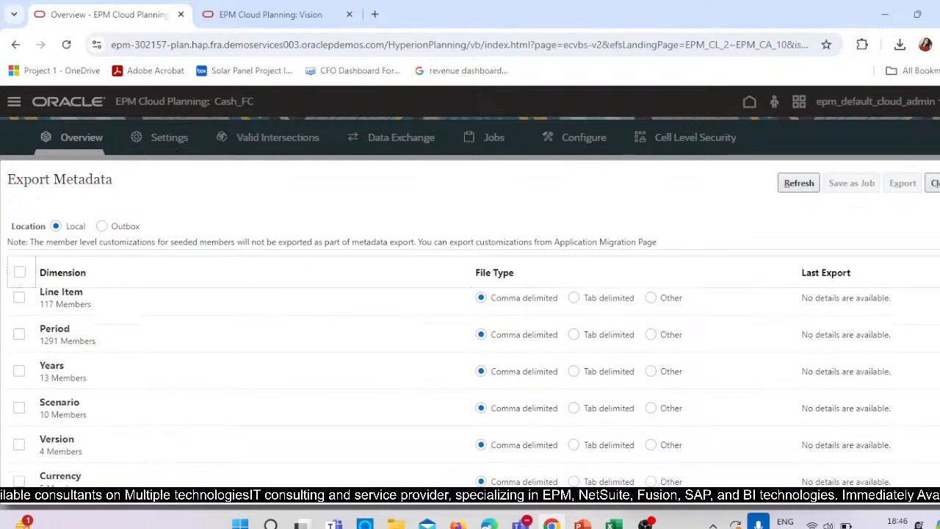
{"action": "scroll", "coordinate": [265, 397], "scroll_direction": "up", "scroll_amount": 2}
{"action": "scroll", "coordinate": [14, 352], "scroll_direction": "up", "scroll_amount": 2}
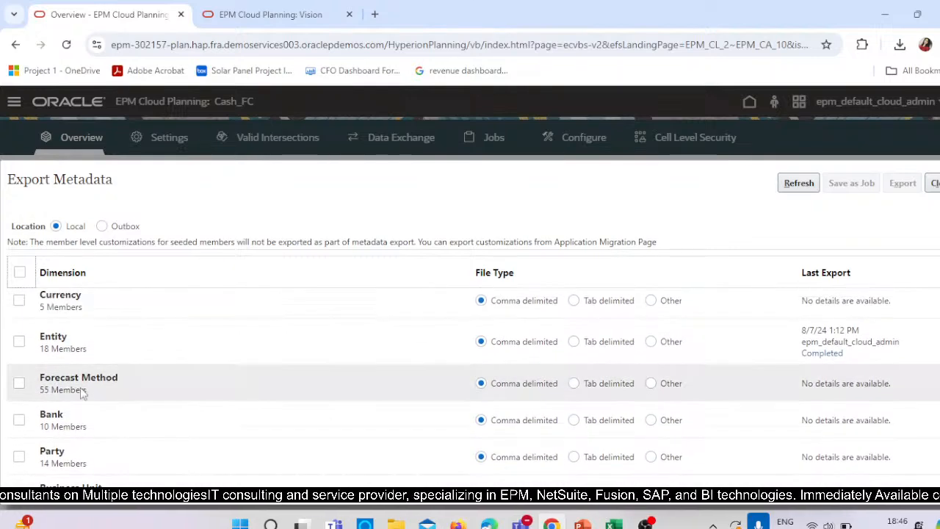
{"action": "left_click", "coordinate": [19, 343]}
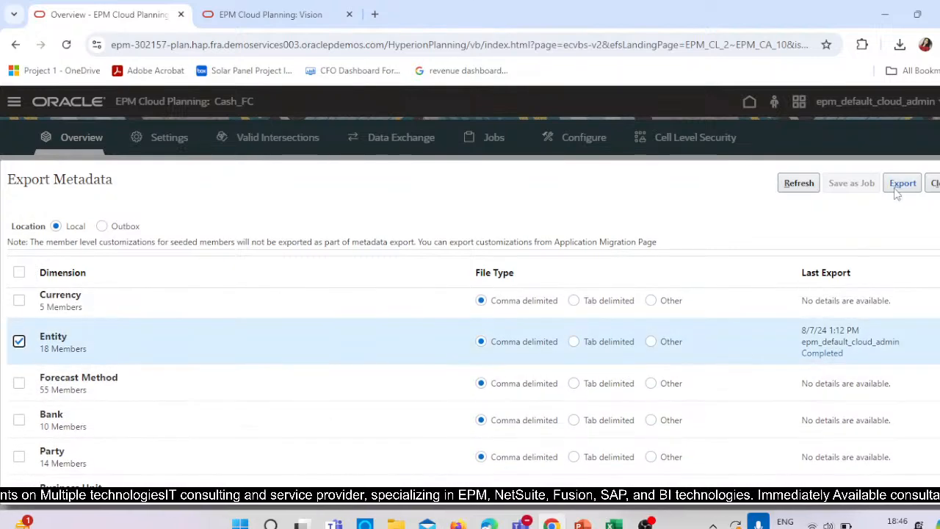
{"action": "left_click", "coordinate": [934, 186]}
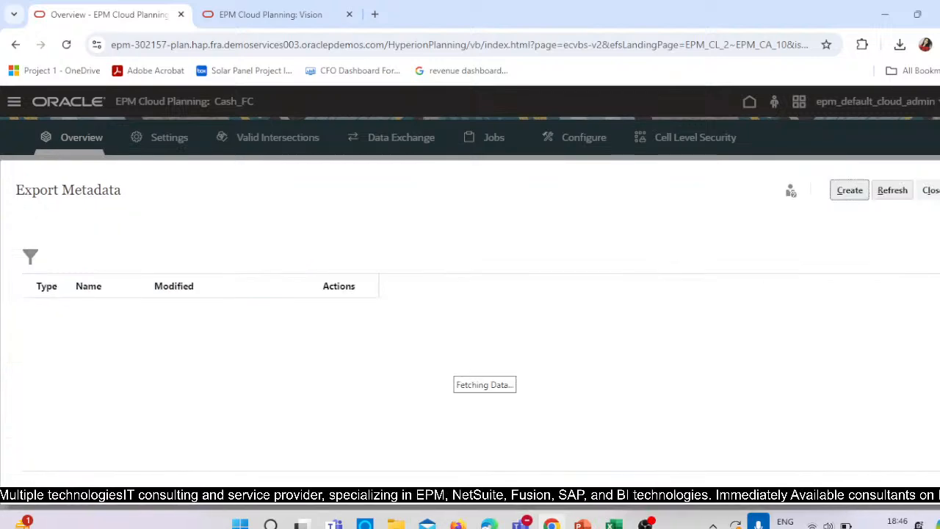
- Close the metadata export list and create a new metadata import, bringing up the Entity dimension's row
{"action": "left_click", "coordinate": [931, 188]}
{"action": "left_click", "coordinate": [886, 239]}
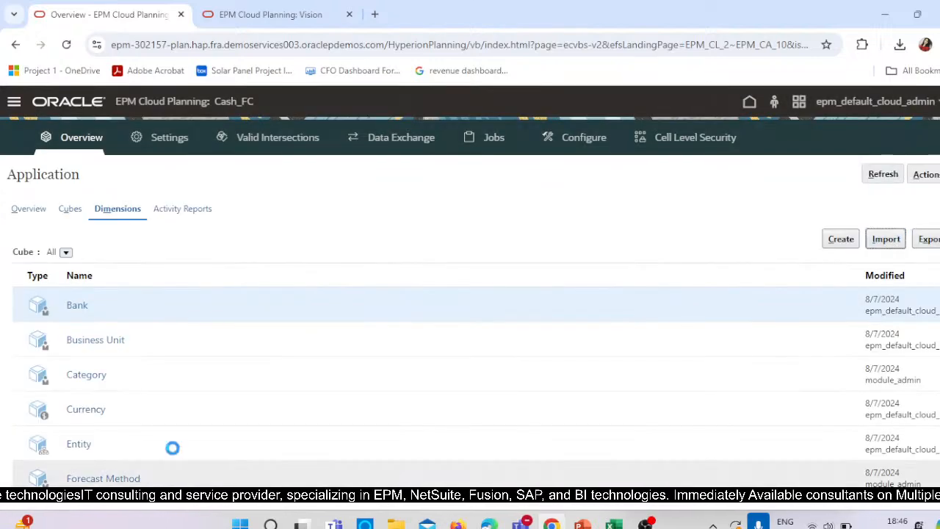
{"action": "left_click", "coordinate": [841, 192]}
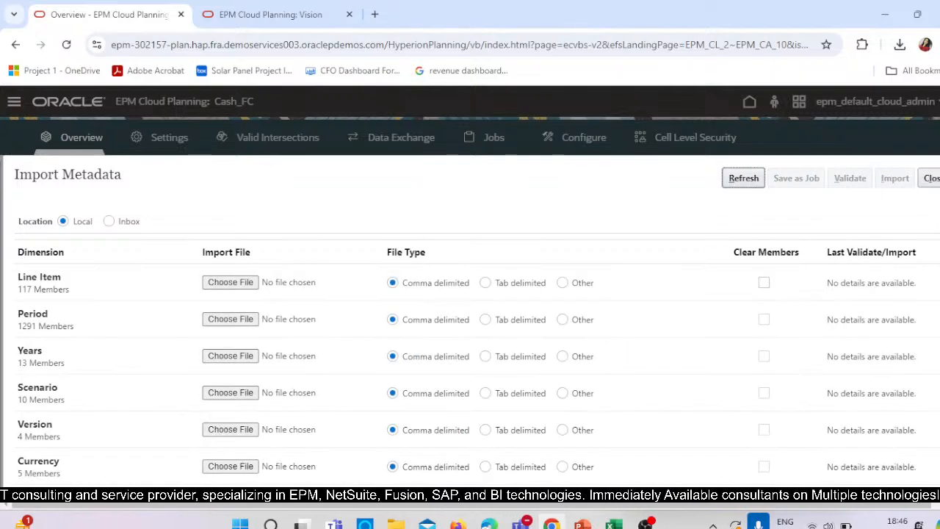
{"action": "scroll", "coordinate": [470, 367], "scroll_direction": "down", "scroll_amount": 2}
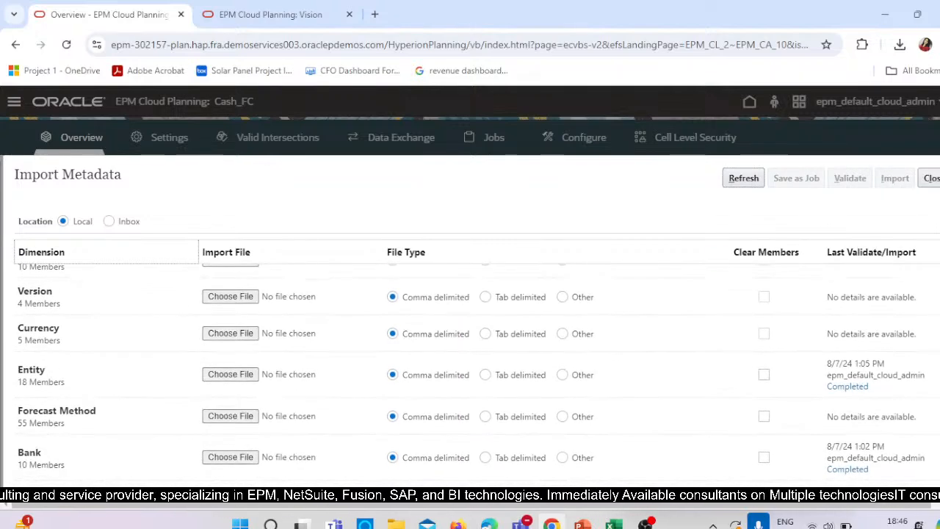
- Choose New_Entity.csv as the Entity dimension's comma-delimited import file and validate the metadata
{"action": "left_click", "coordinate": [234, 374]}
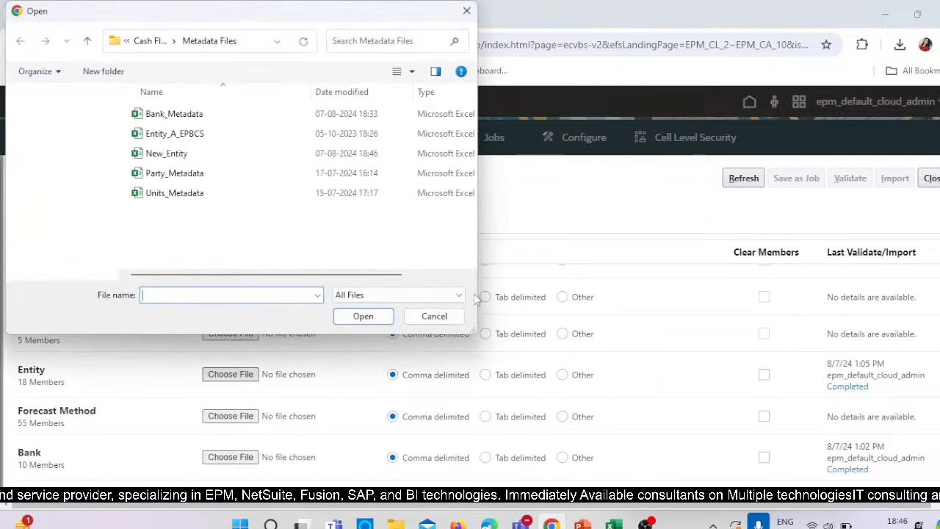
{"action": "left_click", "coordinate": [169, 153]}
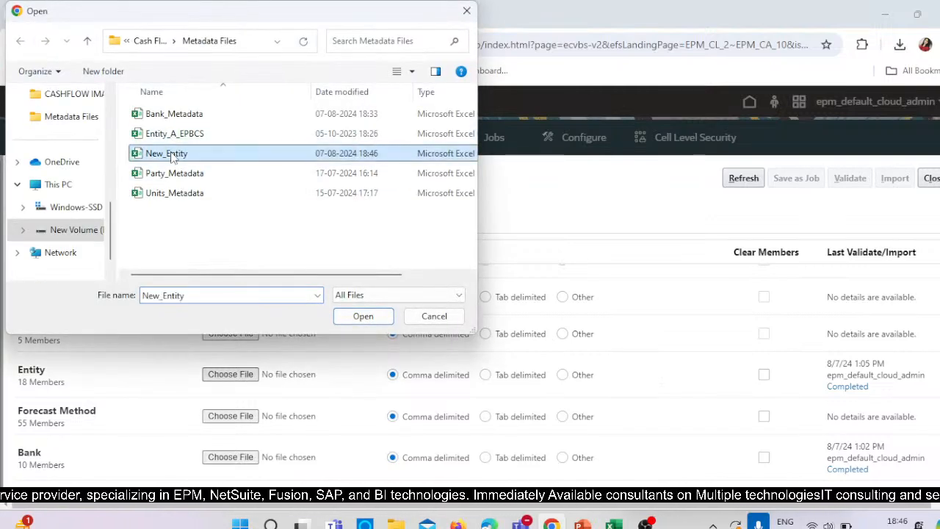
{"action": "left_click", "coordinate": [349, 320]}
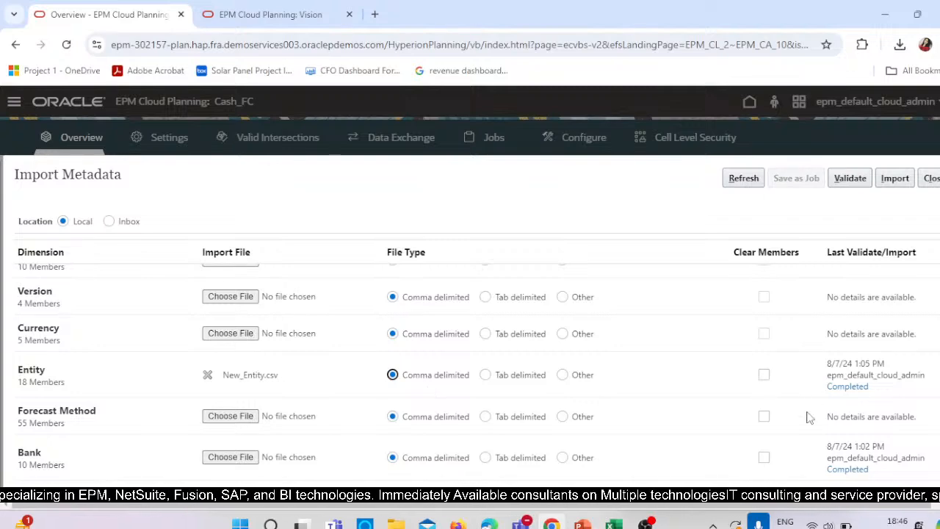
{"action": "scroll", "coordinate": [808, 412], "scroll_direction": "up", "scroll_amount": 2}
{"action": "left_click", "coordinate": [850, 177]}
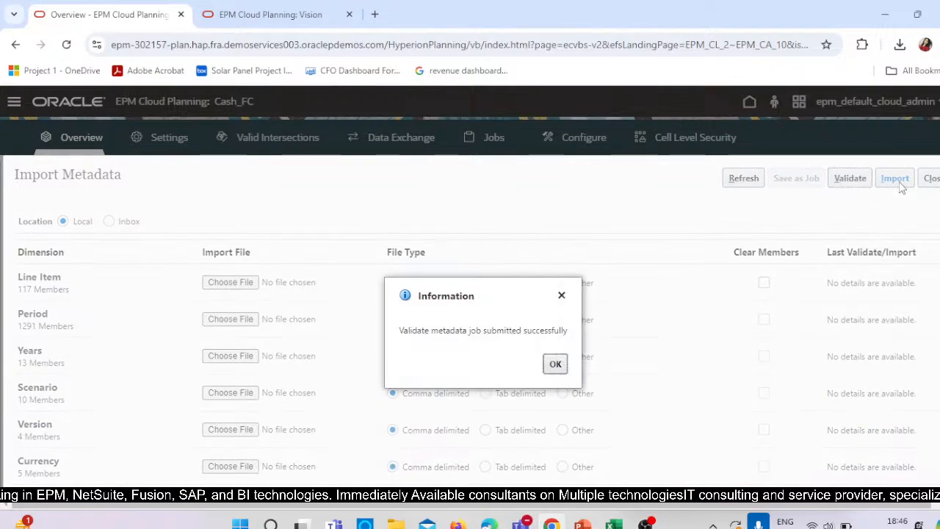
- Run the Entity metadata import from the validated file and close the import setup
{"action": "left_click", "coordinate": [555, 365]}
{"action": "left_click", "coordinate": [894, 178]}
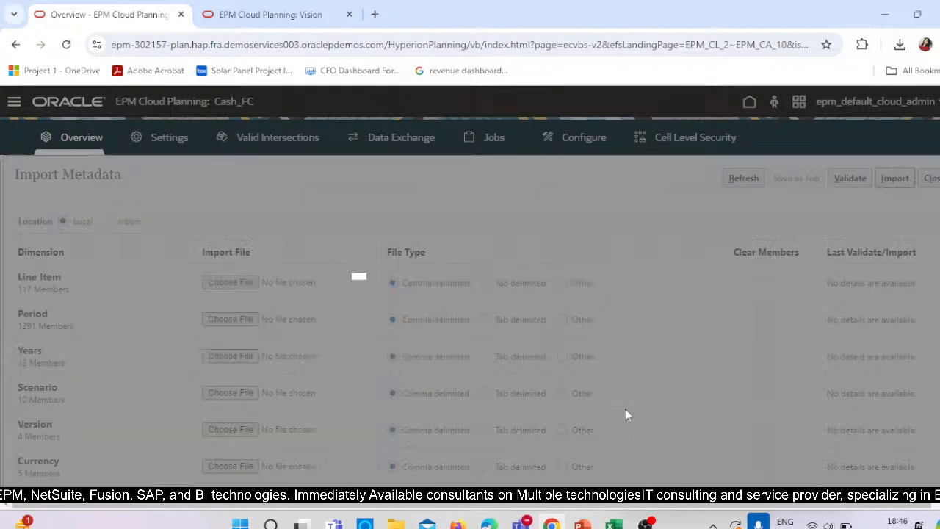
{"action": "left_click", "coordinate": [581, 369]}
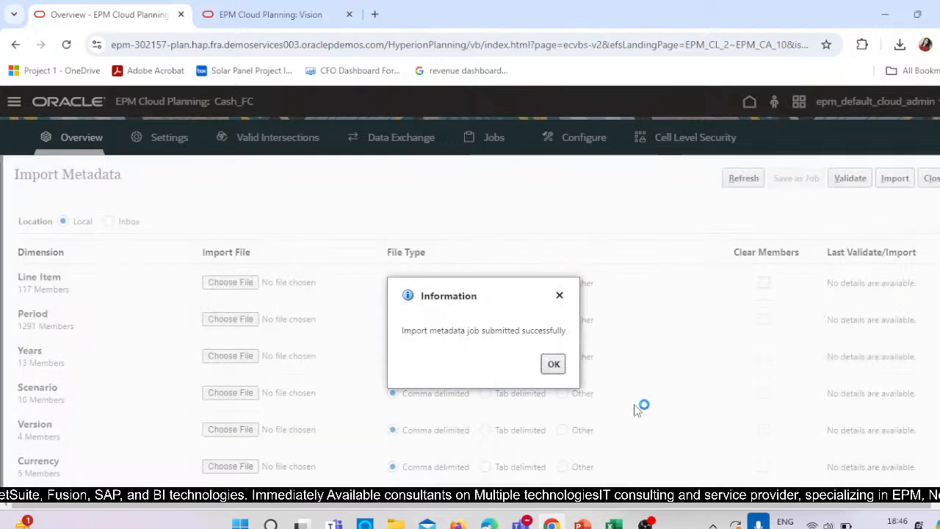
{"action": "left_click", "coordinate": [553, 365]}
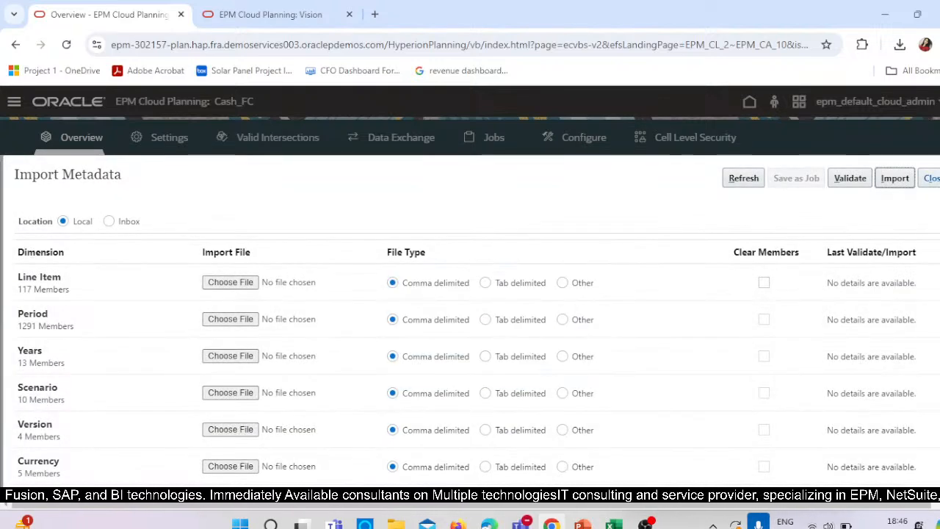
{"action": "left_click", "coordinate": [929, 177]}
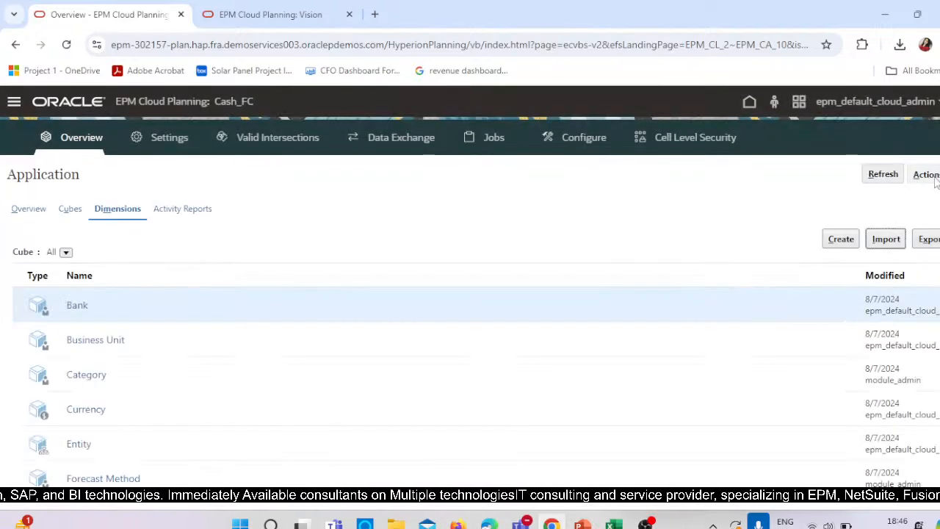
- Upload New_Entity.csv to the Inbox/Outbox Explorer with Overwrite file enabled, and close the explorer
{"action": "left_click", "coordinate": [930, 176]}
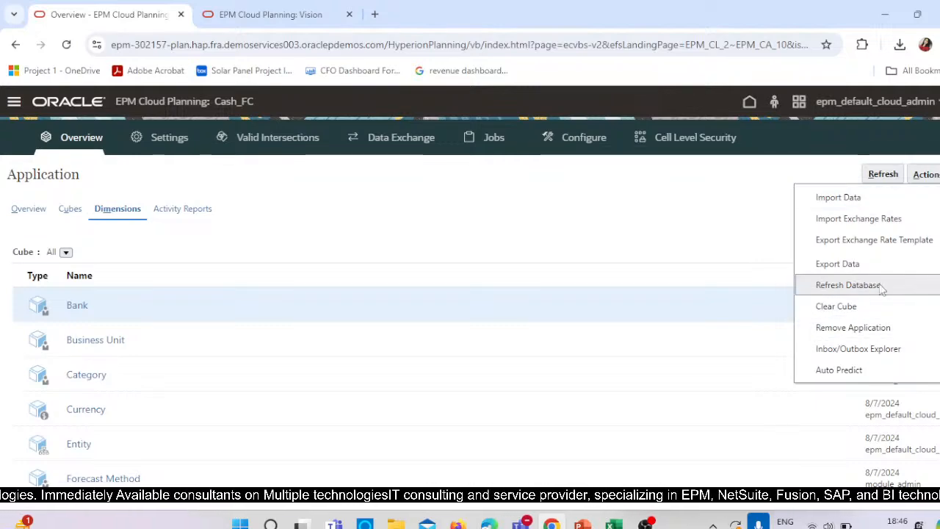
{"action": "left_click", "coordinate": [858, 349]}
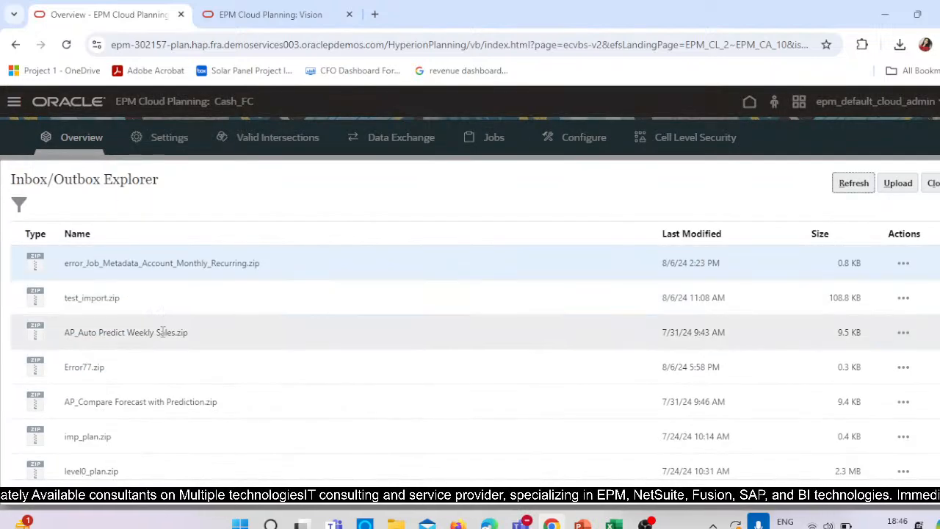
{"action": "scroll", "coordinate": [295, 358], "scroll_direction": "down", "scroll_amount": 1}
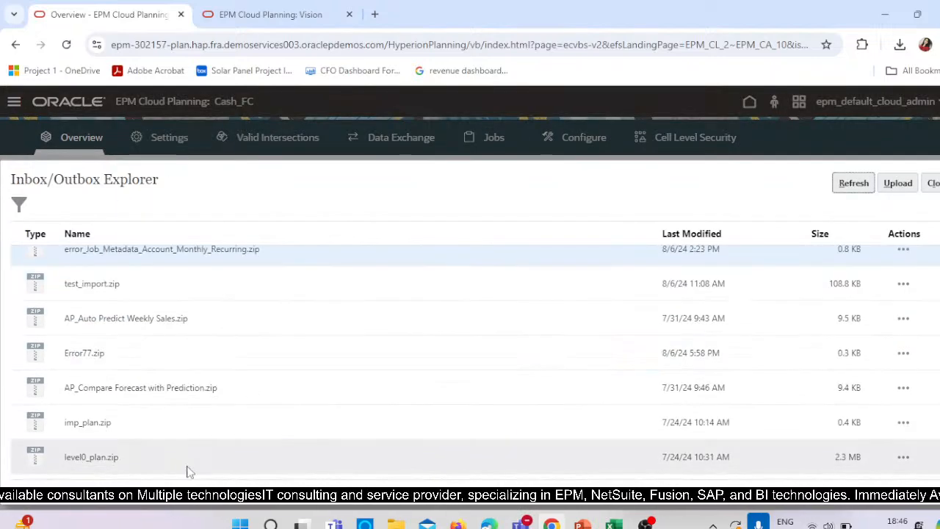
{"action": "scroll", "coordinate": [164, 468], "scroll_direction": "up", "scroll_amount": 1}
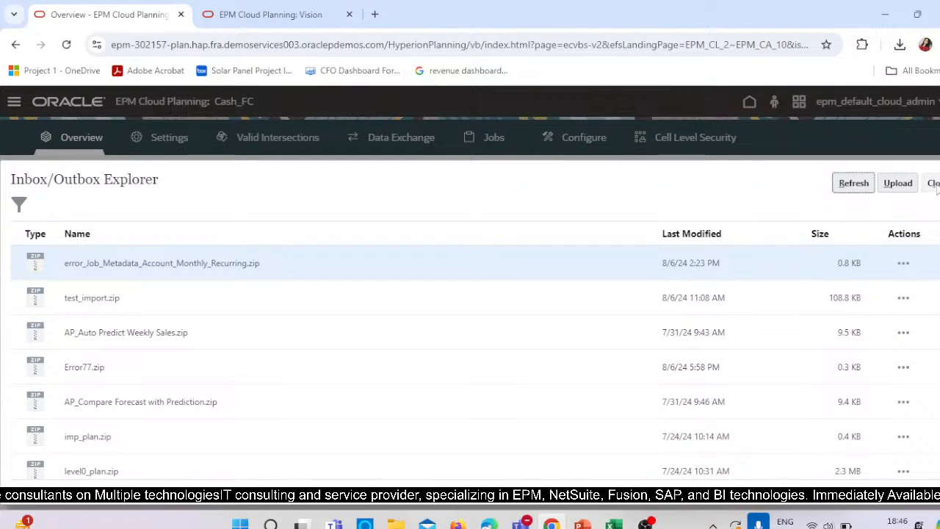
{"action": "left_click", "coordinate": [898, 182]}
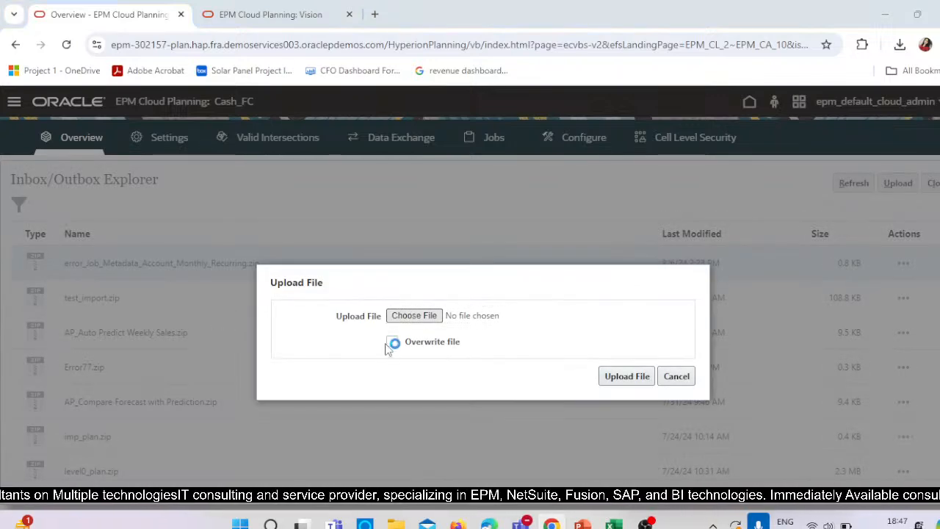
{"action": "left_click", "coordinate": [389, 343]}
{"action": "left_click", "coordinate": [176, 153]}
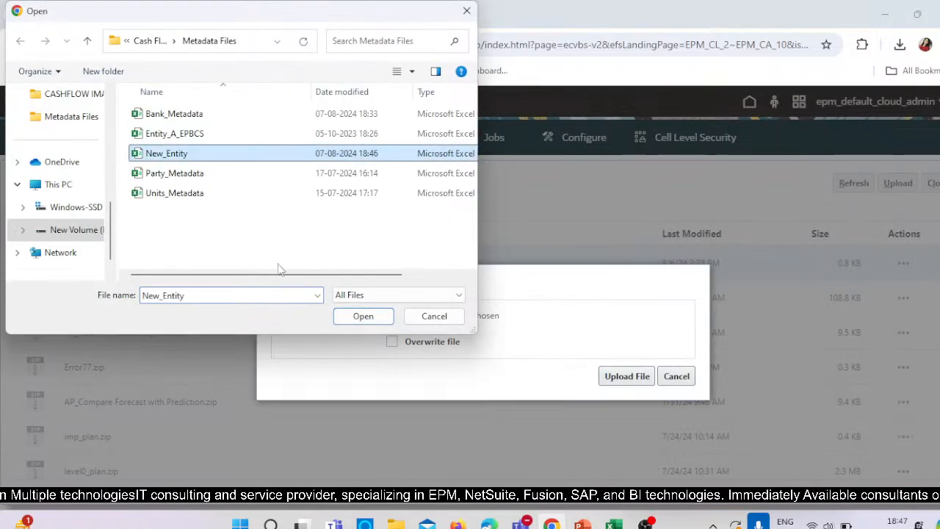
{"action": "left_click", "coordinate": [363, 316]}
{"action": "left_click", "coordinate": [392, 342]}
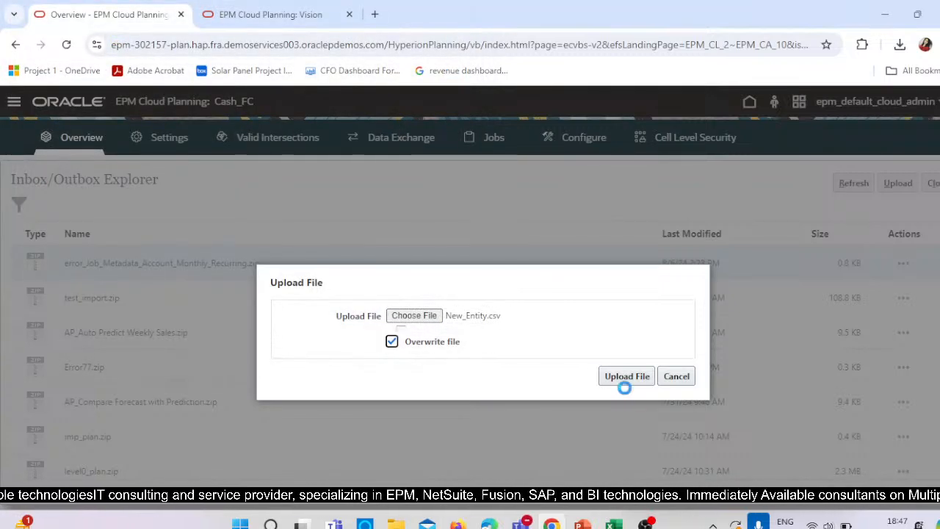
{"action": "left_click", "coordinate": [624, 385]}
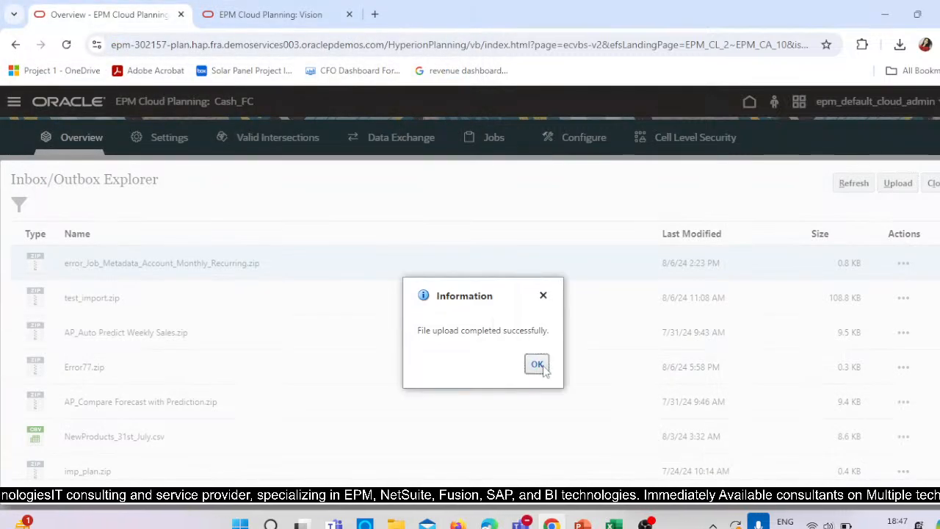
{"action": "left_click", "coordinate": [539, 365]}
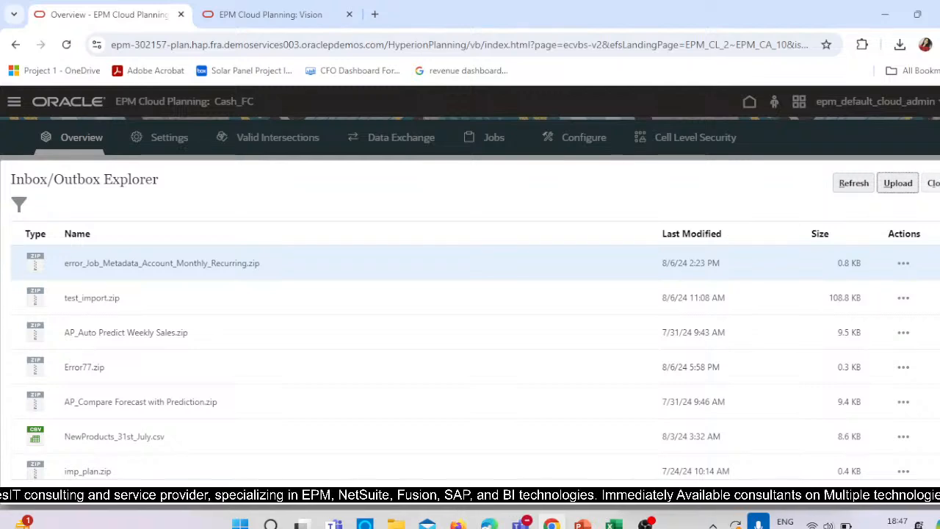
{"action": "left_click", "coordinate": [931, 183]}
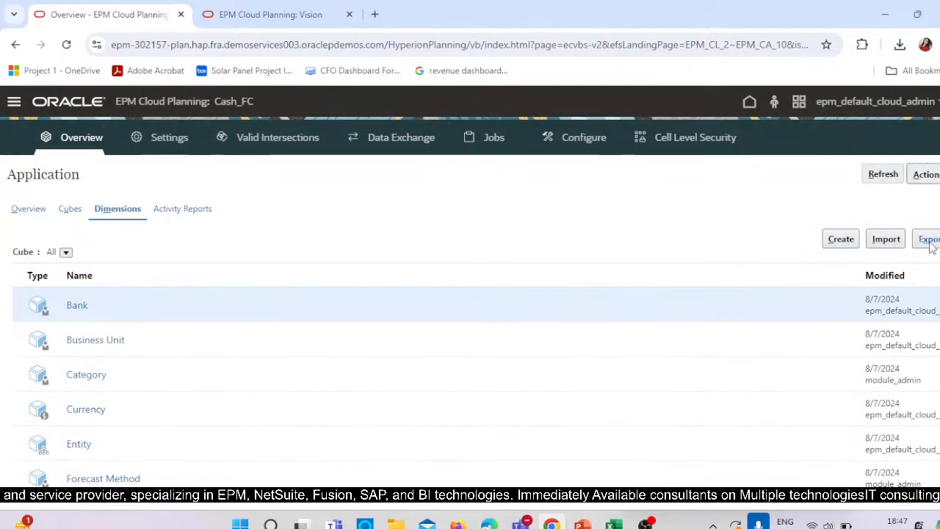
- Create a new metadata import for the dimensions with Inbox as its location
{"action": "left_click", "coordinate": [883, 243]}
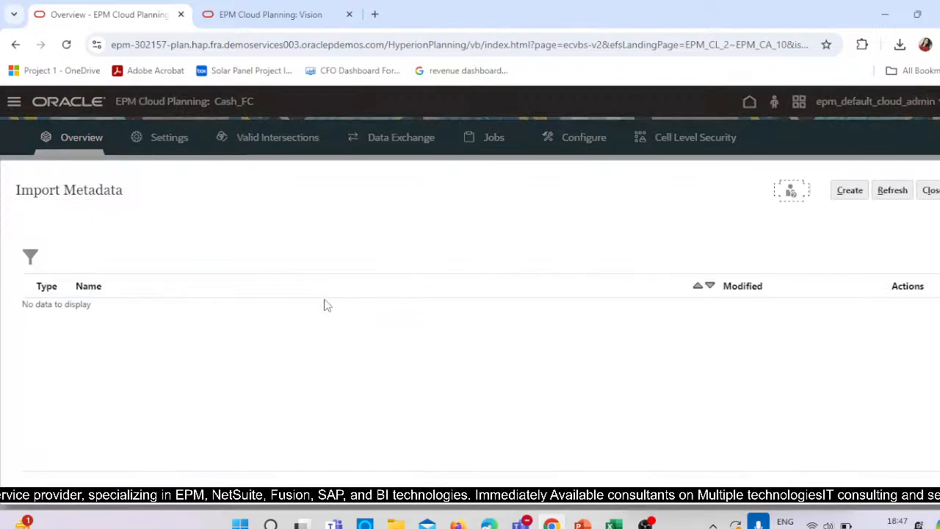
{"action": "left_click", "coordinate": [850, 192]}
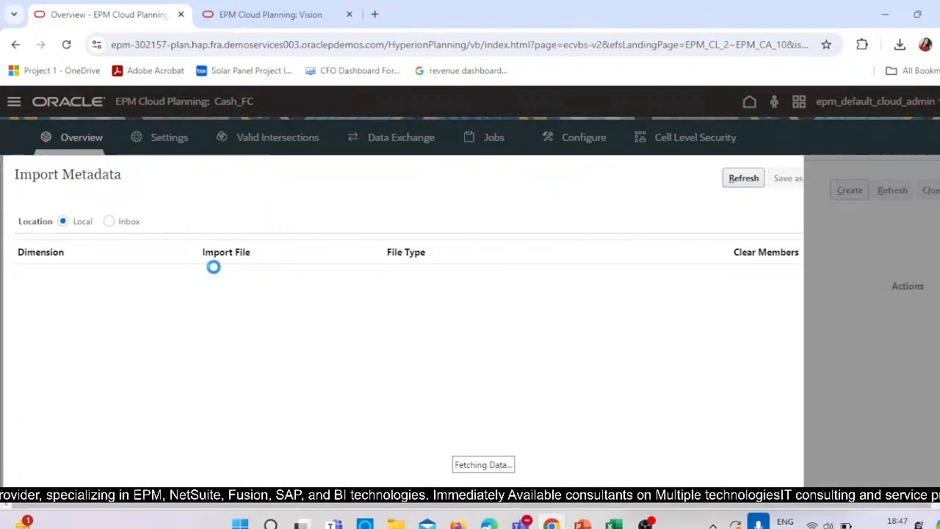
{"action": "left_click", "coordinate": [110, 221]}
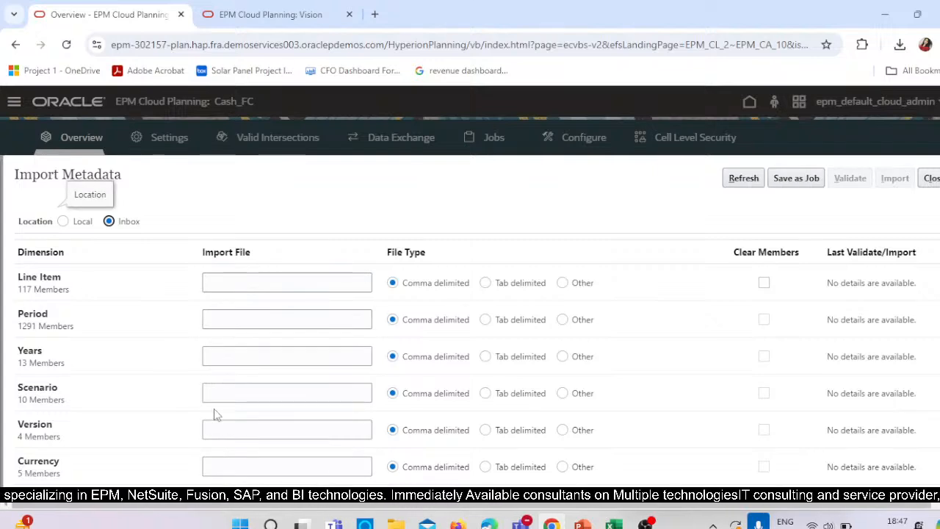
- Enter New_Entity.csv as the Entity dimension's import file, copying the base name from the sheet name in Excel and returning to the browser
{"action": "scroll", "coordinate": [210, 408], "scroll_direction": "down", "scroll_amount": 1}
{"action": "left_click", "coordinate": [227, 433]}
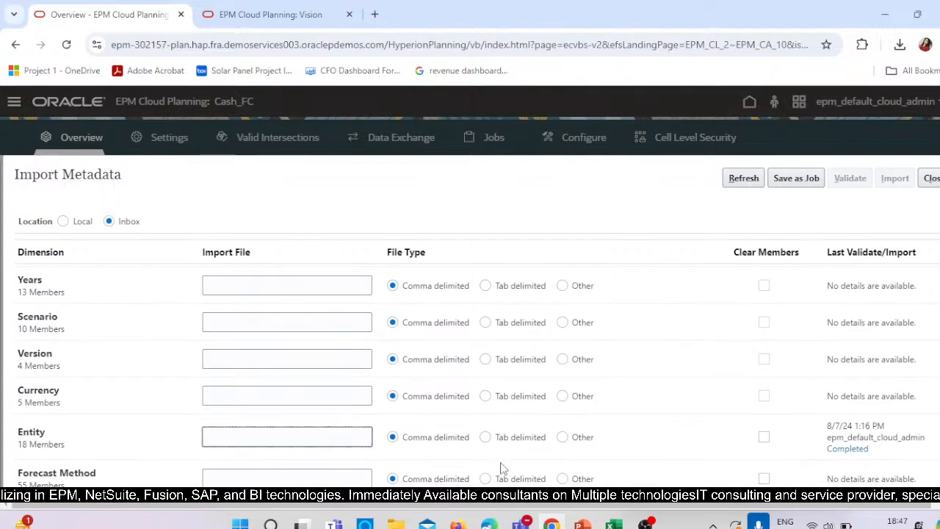
{"action": "left_click", "coordinate": [614, 524]}
{"action": "right_click", "coordinate": [110, 482]}
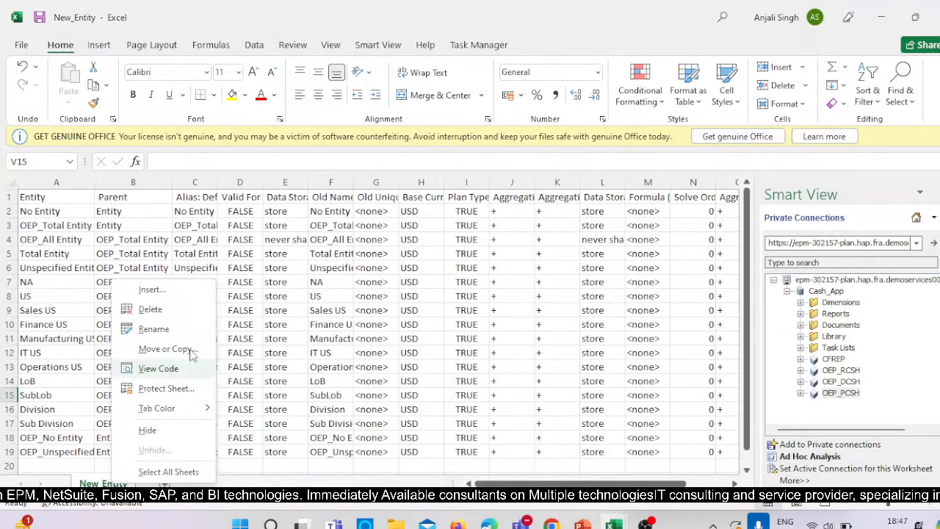
{"action": "left_click", "coordinate": [188, 324]}
{"action": "key", "text": "ctrl+c"}
{"action": "left_click", "coordinate": [188, 328]}
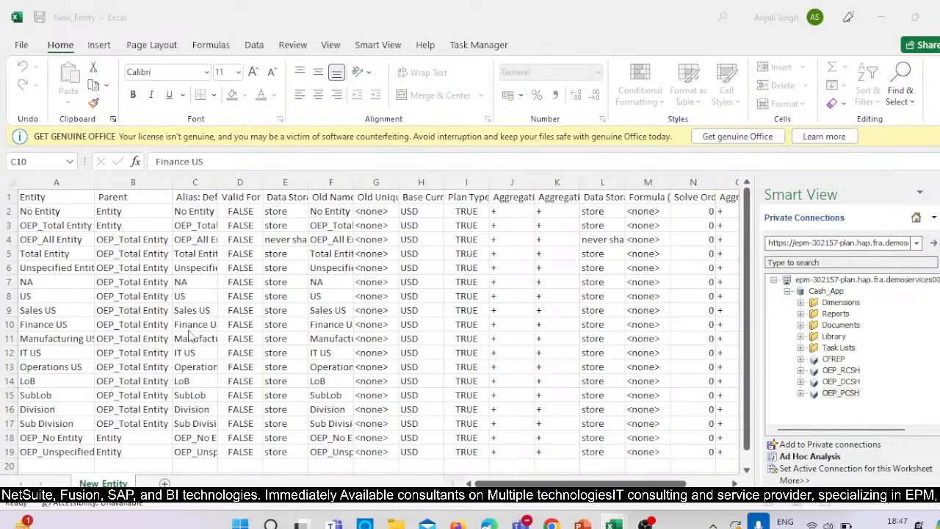
{"action": "key", "text": "alt+Tab"}
{"action": "key", "text": "ctrl+v"}
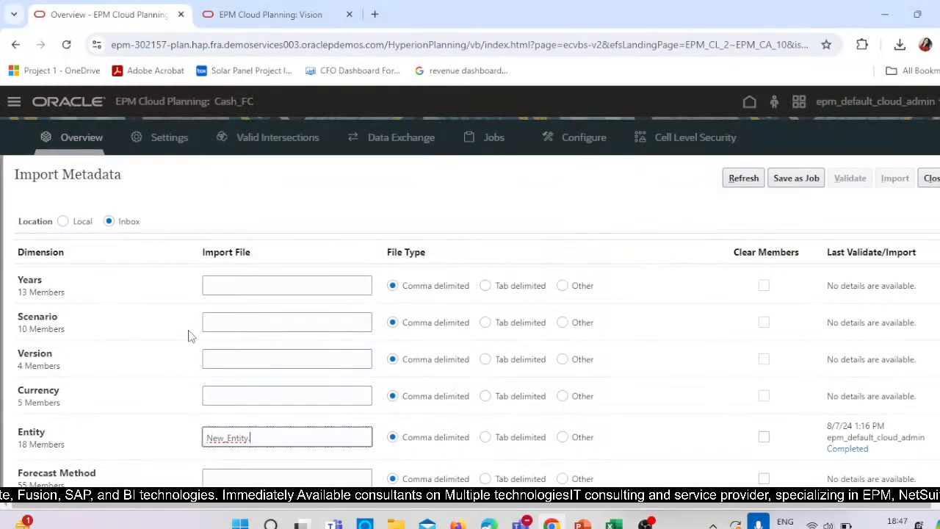
- Save the import as a job named Job_Entity_Metadata with an error file name beginning Error_EntityM, and close the metadata import setup and list
{"action": "left_click", "coordinate": [791, 184]}
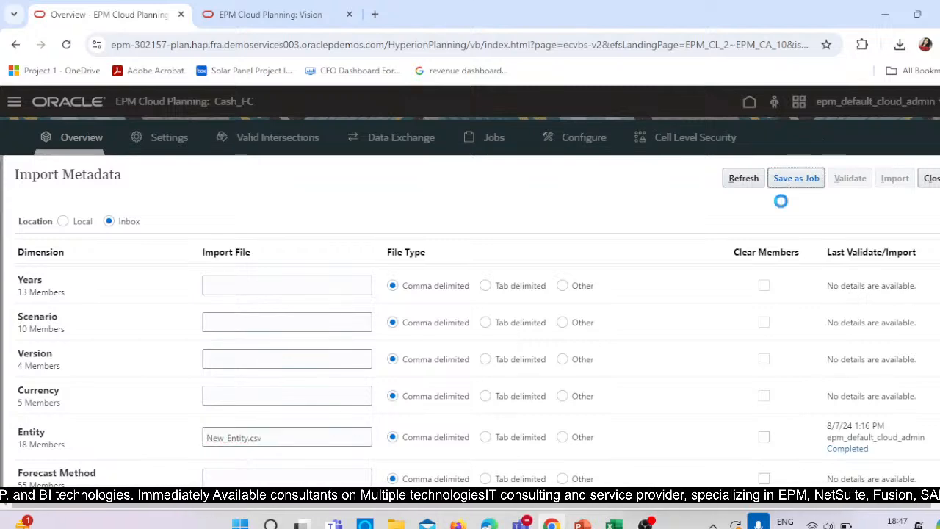
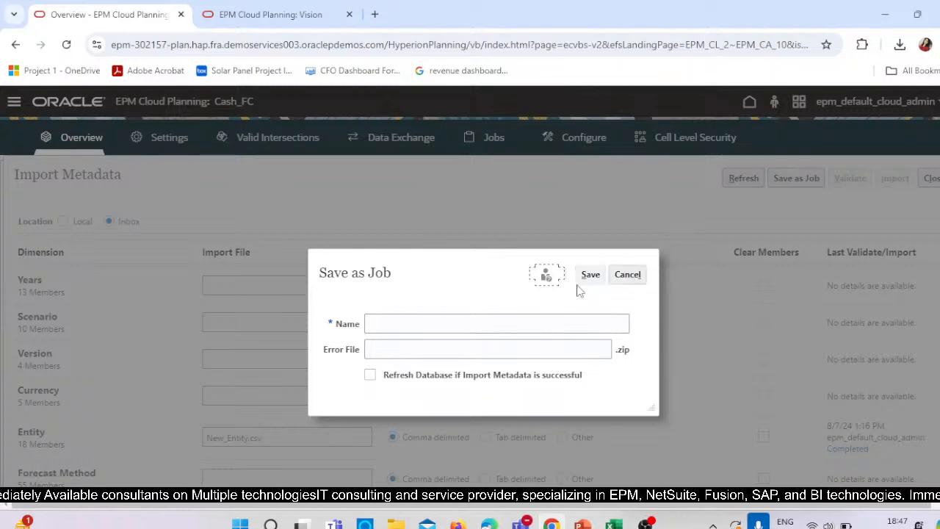
{"action": "left_click", "coordinate": [501, 324]}
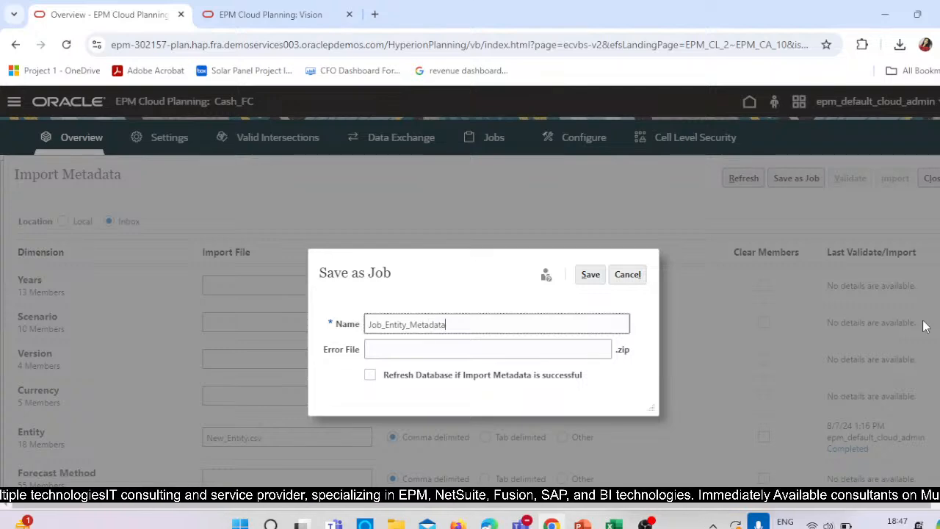
{"action": "left_click", "coordinate": [500, 348]}
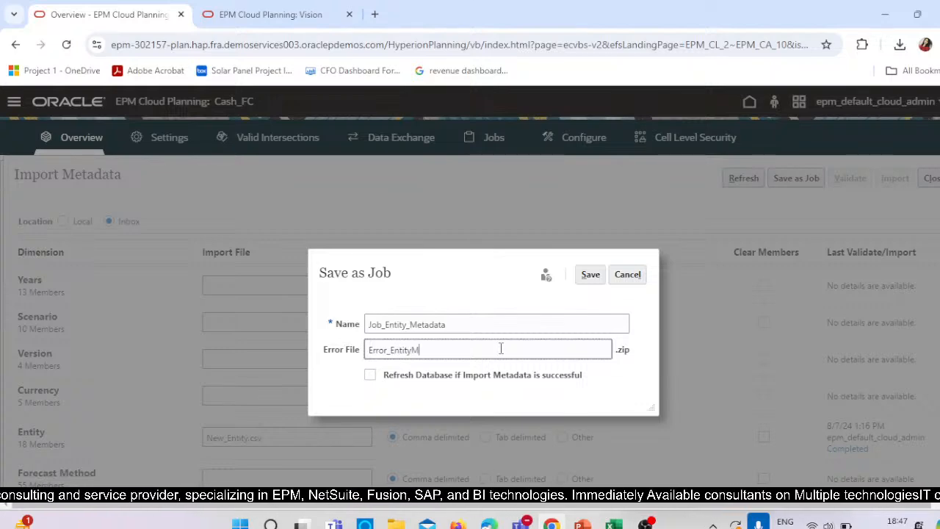
{"action": "left_click", "coordinate": [592, 276]}
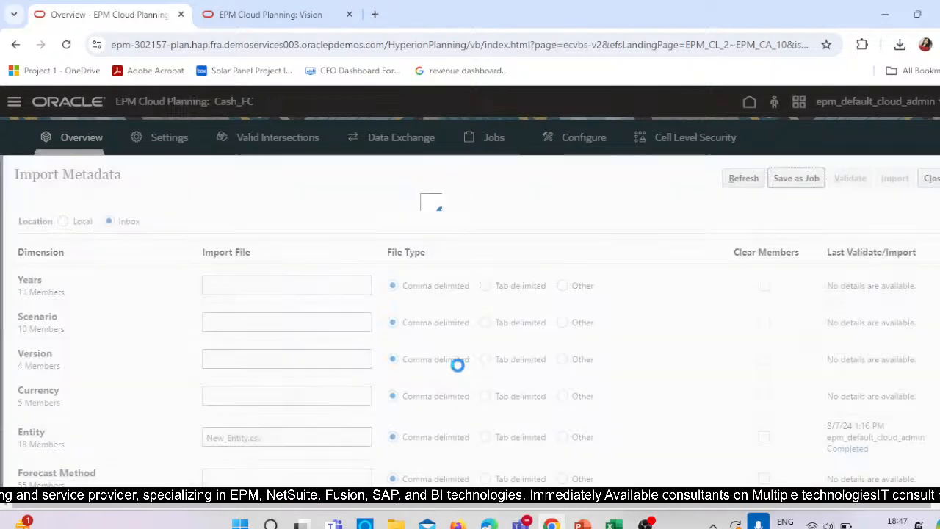
{"action": "left_click", "coordinate": [512, 268]}
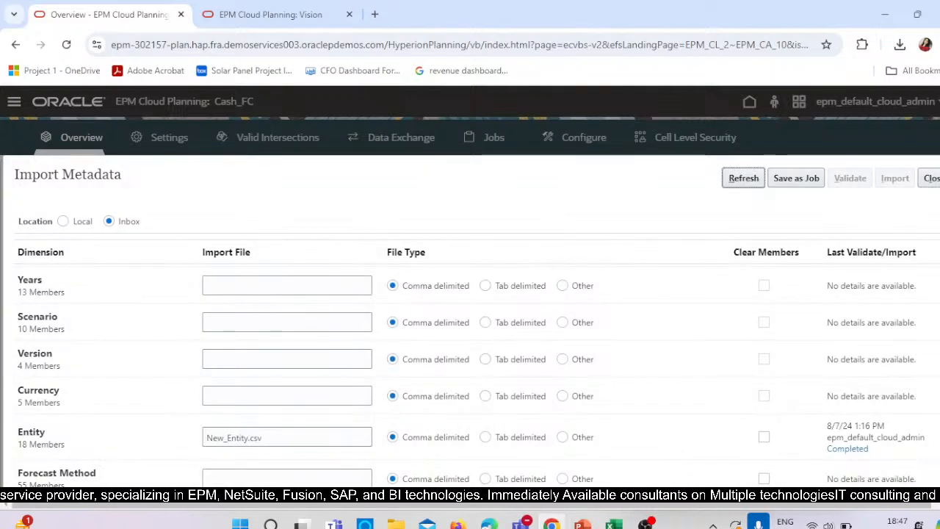
{"action": "left_click", "coordinate": [931, 179]}
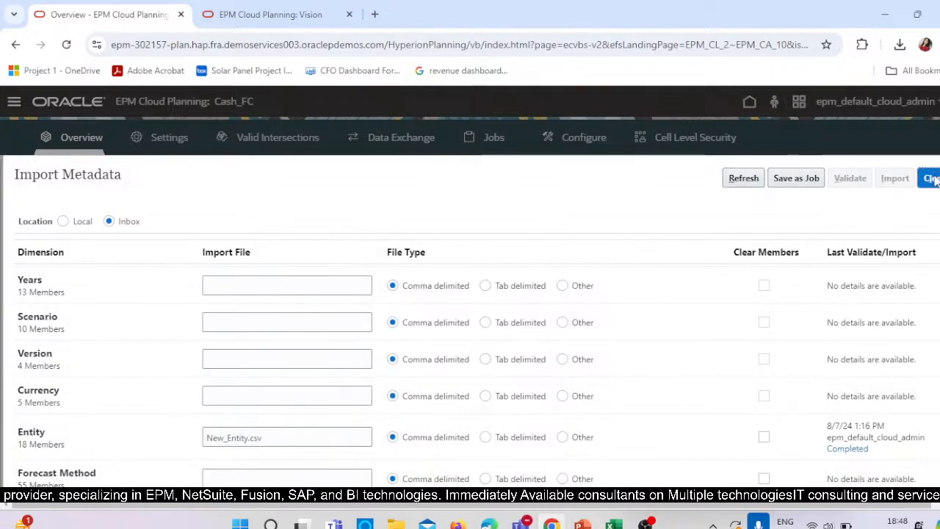
{"action": "left_click", "coordinate": [932, 193]}
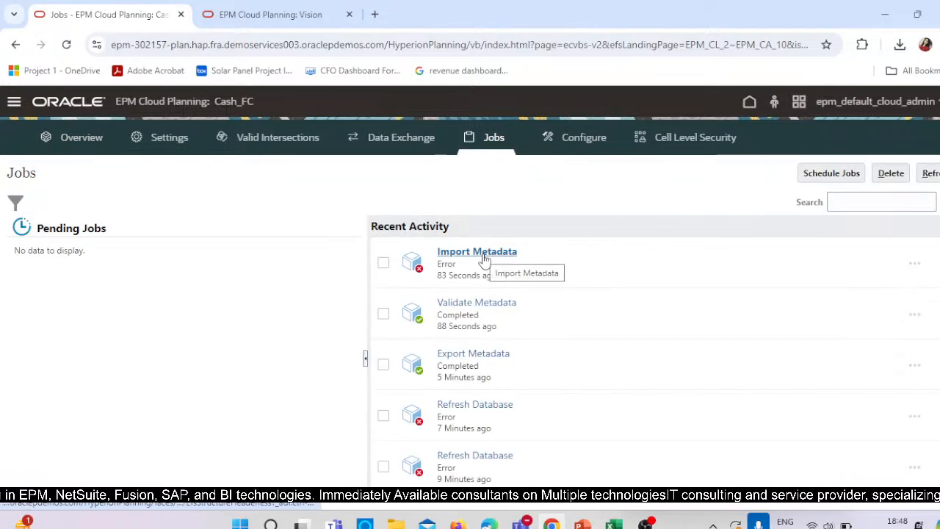
- Schedule an Import Metadata job that runs the saved Job_Entity_Metadata immediately, and finish the job setup
{"action": "left_click", "coordinate": [830, 173]}
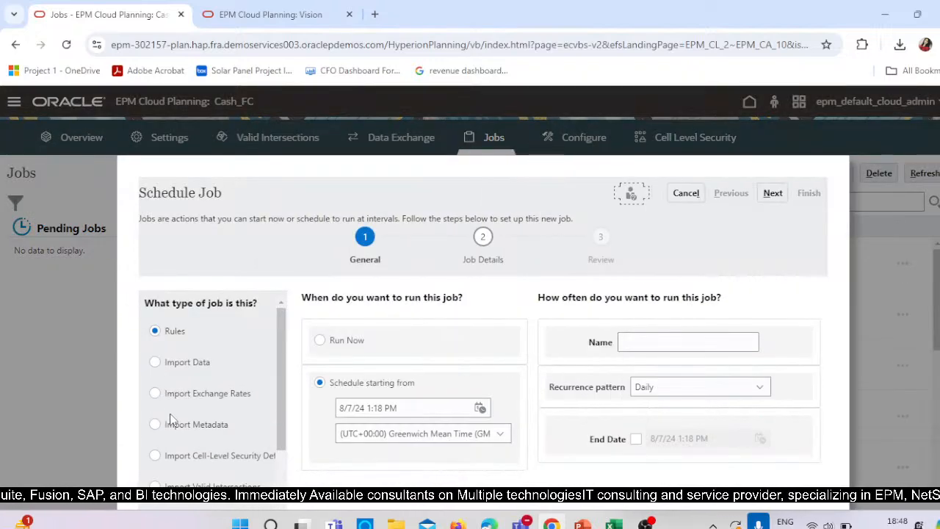
{"action": "left_click", "coordinate": [155, 424]}
{"action": "left_click", "coordinate": [319, 340]}
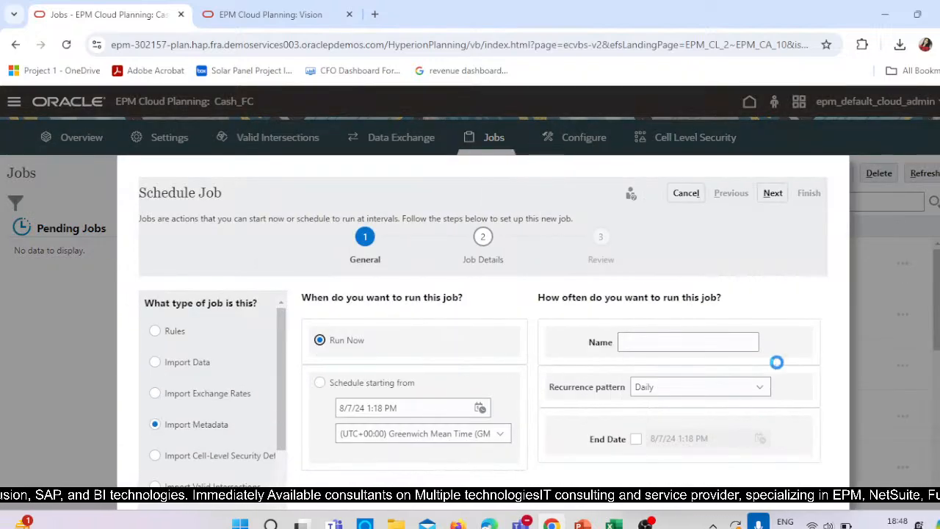
{"action": "left_click", "coordinate": [772, 193]}
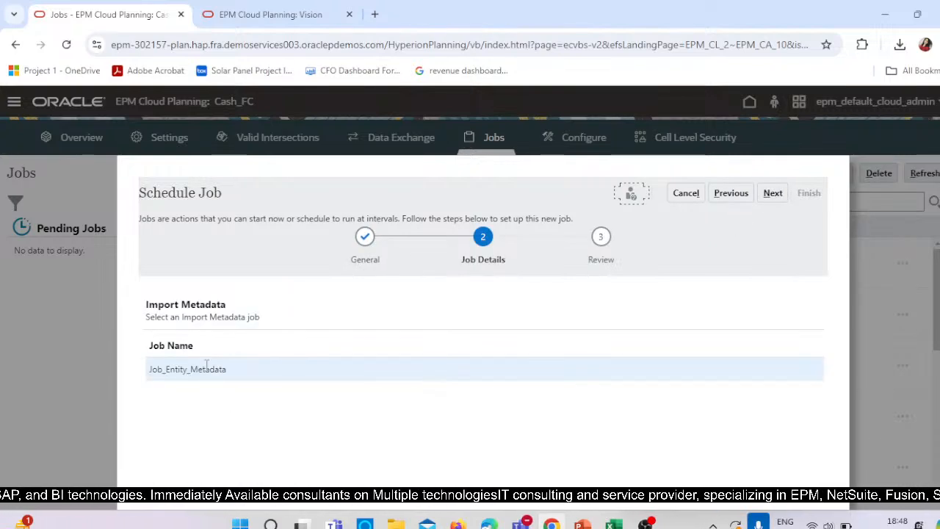
{"action": "left_click", "coordinate": [206, 365]}
{"action": "left_click", "coordinate": [772, 193]}
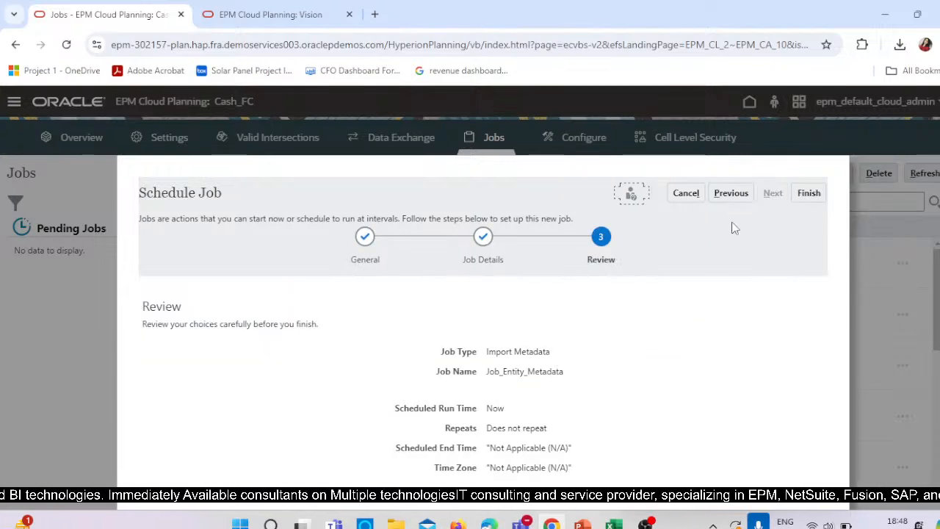
{"action": "left_click", "coordinate": [801, 193]}
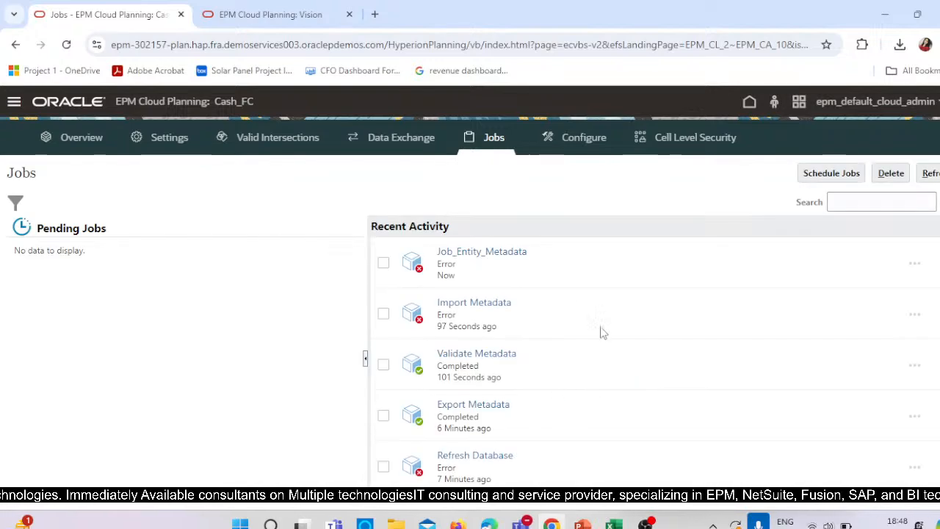
- Examine the Entity import errors in the Job_Entity_Metadata job details, and close the status report
{"action": "left_click", "coordinate": [496, 252]}
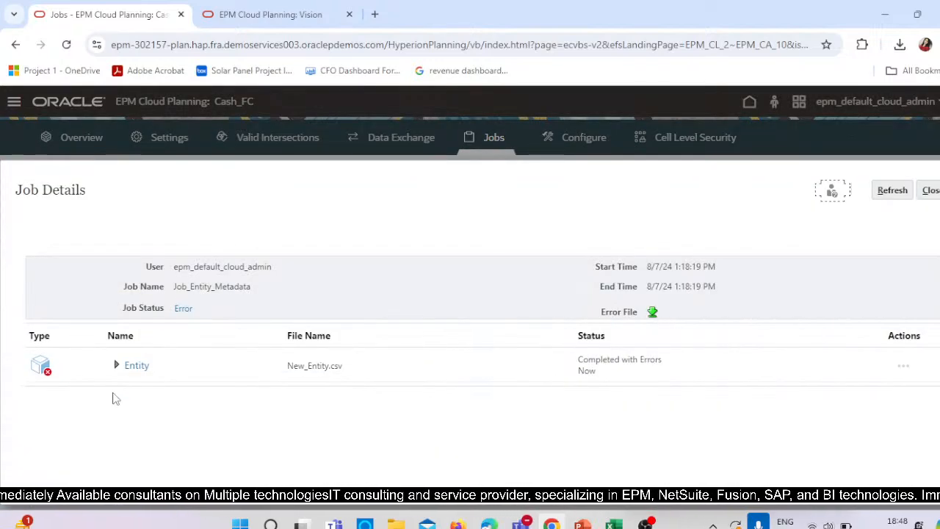
{"action": "left_click", "coordinate": [138, 365]}
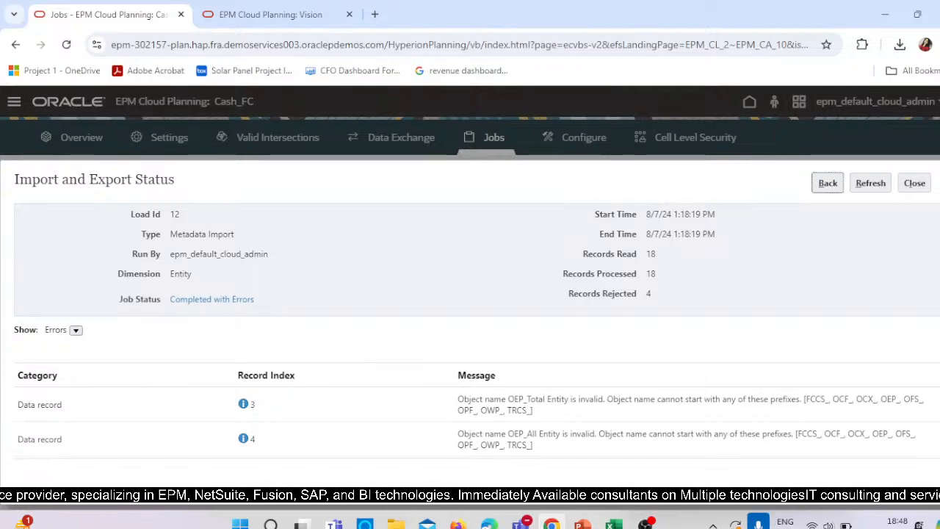
{"action": "left_click", "coordinate": [915, 183]}
- Open the dimension editor and display the Entity dimension for all cubes
{"action": "left_click", "coordinate": [15, 102]}
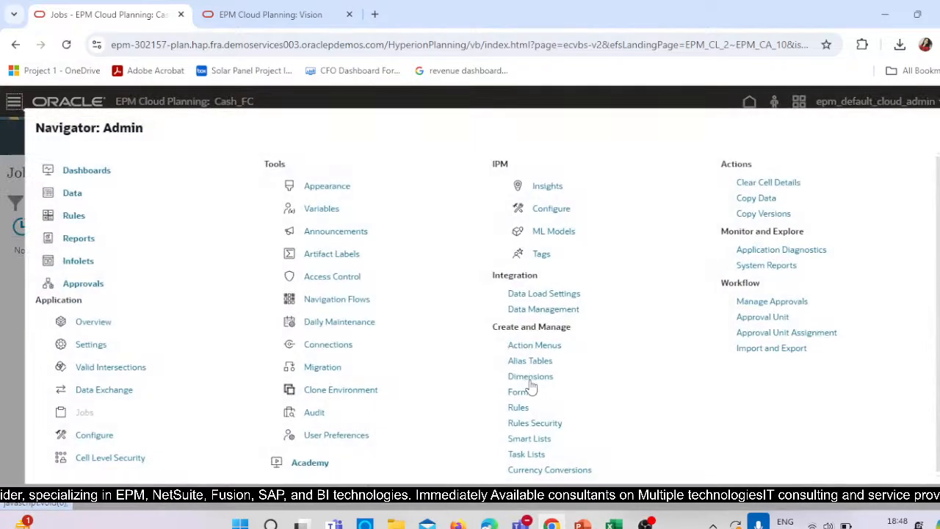
{"action": "left_click", "coordinate": [543, 375]}
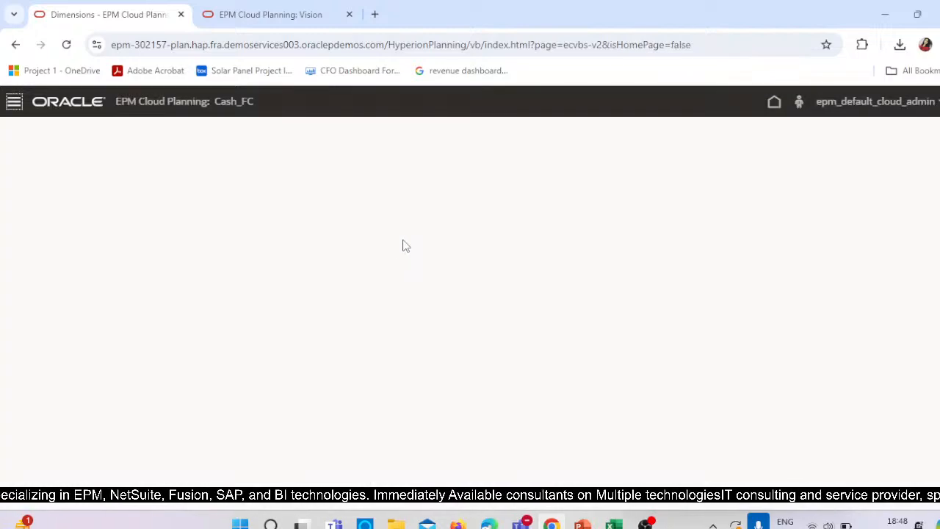
{"action": "left_click", "coordinate": [57, 160]}
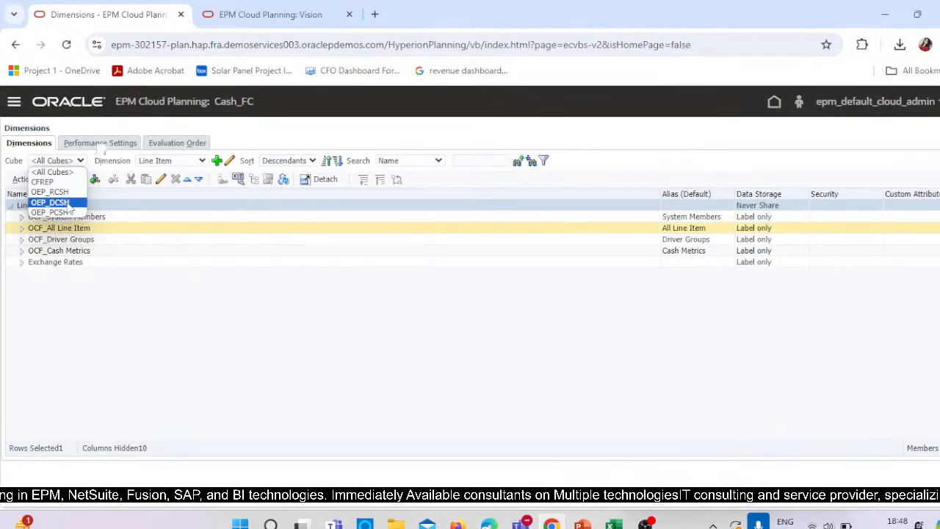
{"action": "left_click", "coordinate": [52, 212]}
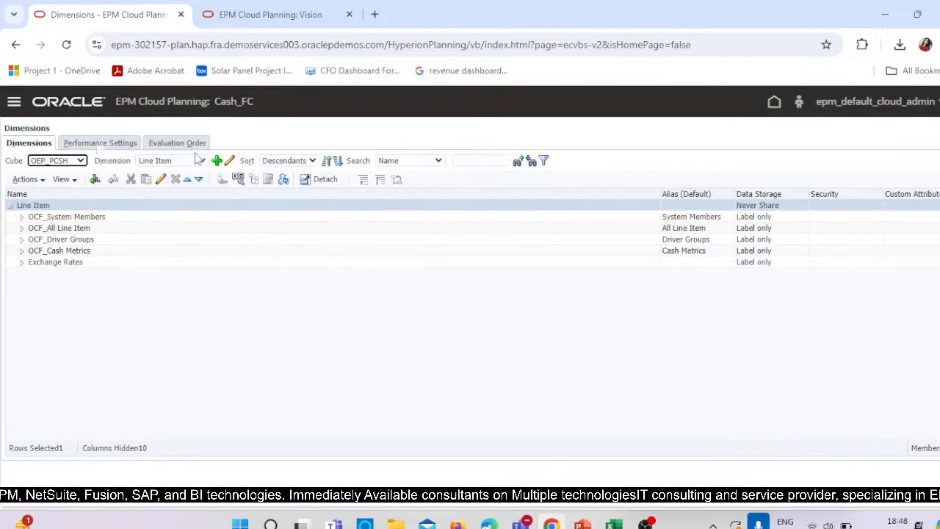
{"action": "left_click", "coordinate": [59, 160]}
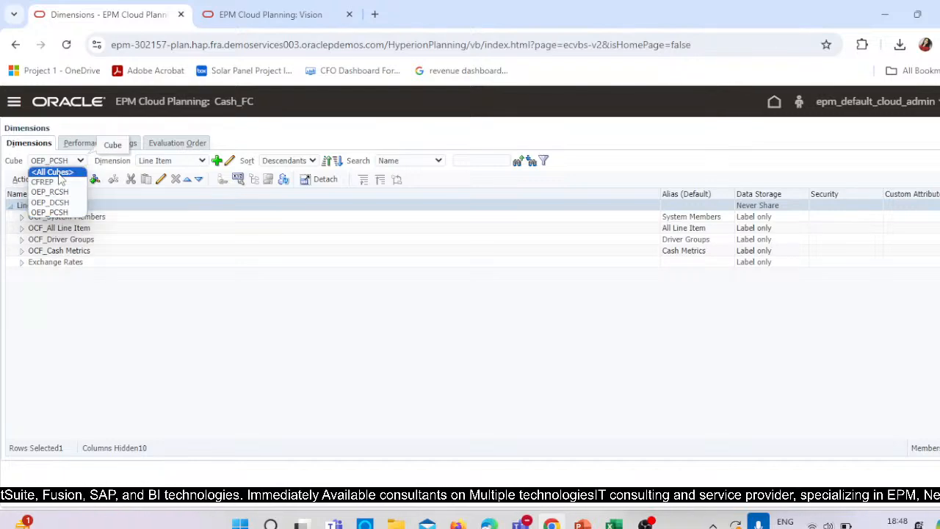
{"action": "left_click", "coordinate": [61, 175]}
{"action": "left_click", "coordinate": [170, 160]}
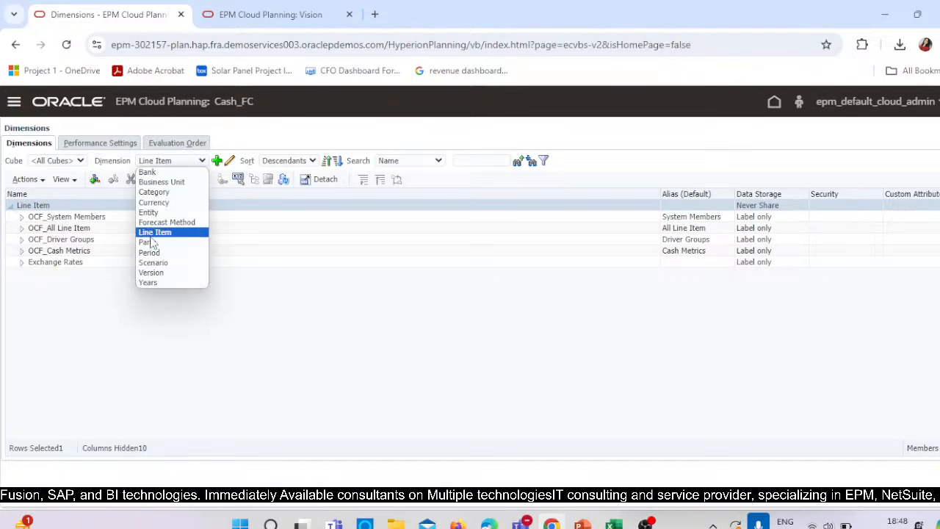
{"action": "left_click", "coordinate": [150, 212]}
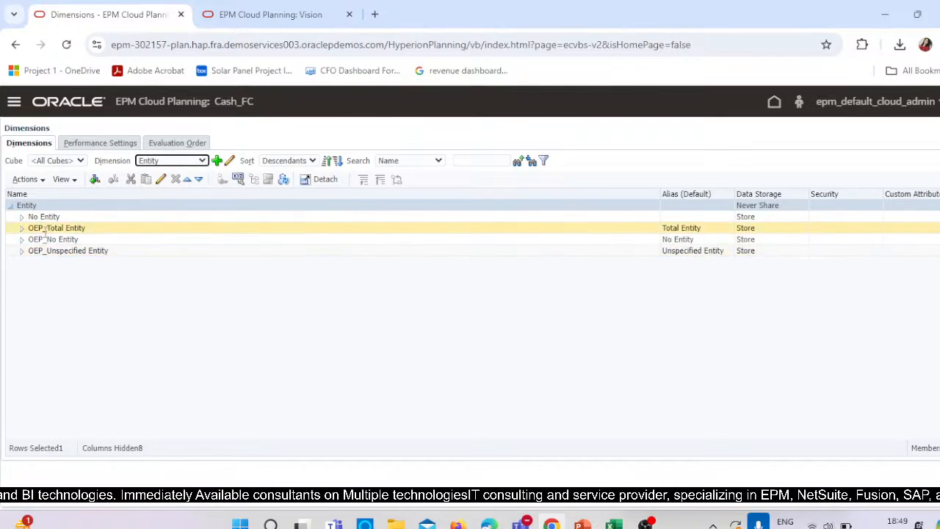
- Expand the OEP_Total Entity member and try to refresh the cube, closing the progress report
{"action": "left_click", "coordinate": [22, 229]}
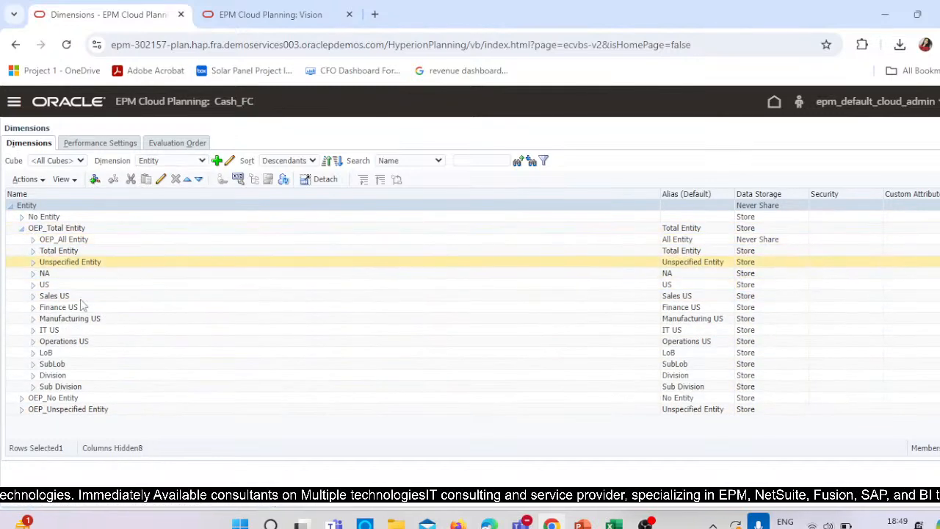
{"action": "left_click", "coordinate": [284, 181]}
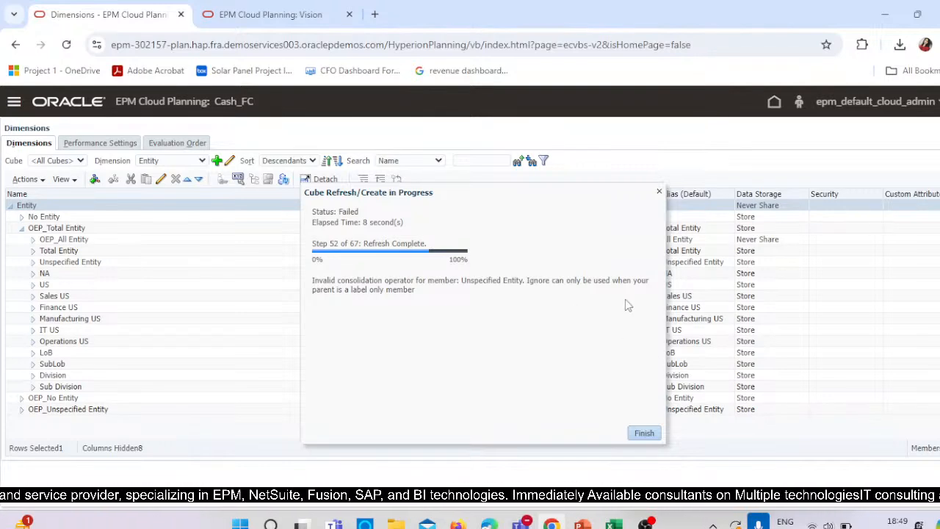
{"action": "left_click", "coordinate": [645, 435]}
- Check the member properties of OEP_Unspecified Entity, and leave them without making changes
{"action": "left_click", "coordinate": [81, 402]}
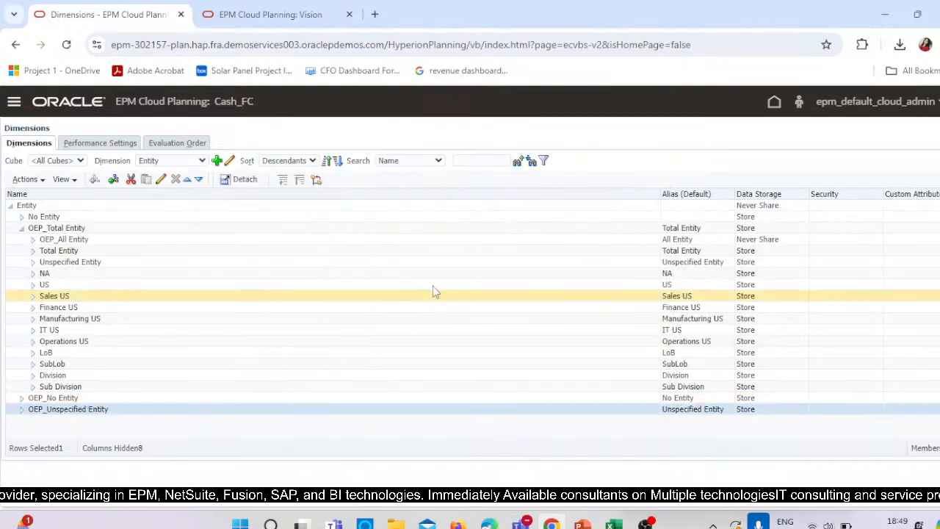
{"action": "left_click", "coordinate": [206, 180]}
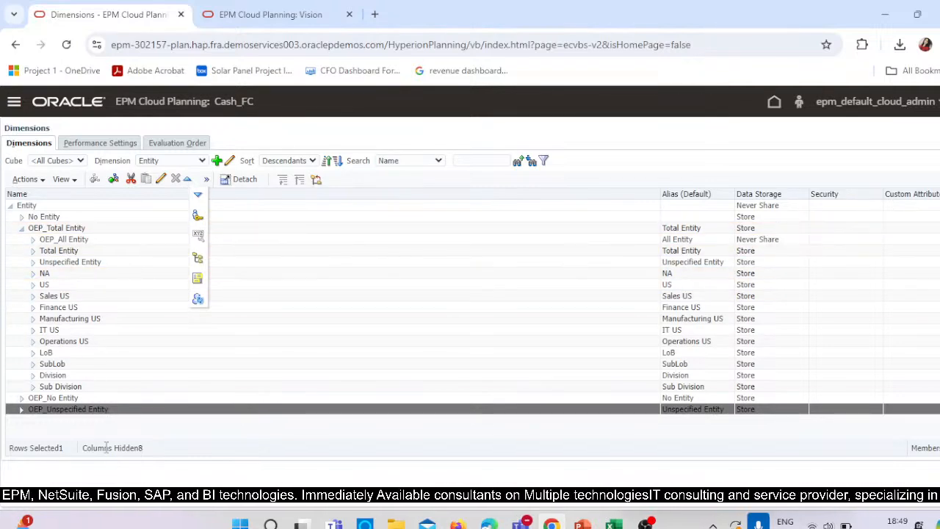
{"action": "left_click", "coordinate": [115, 417]}
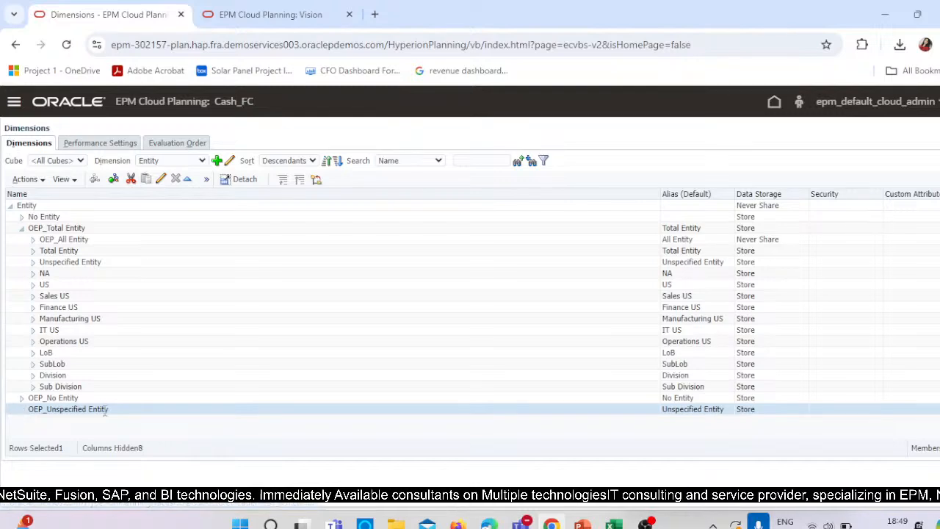
{"action": "right_click", "coordinate": [358, 413]}
{"action": "left_click", "coordinate": [315, 407]}
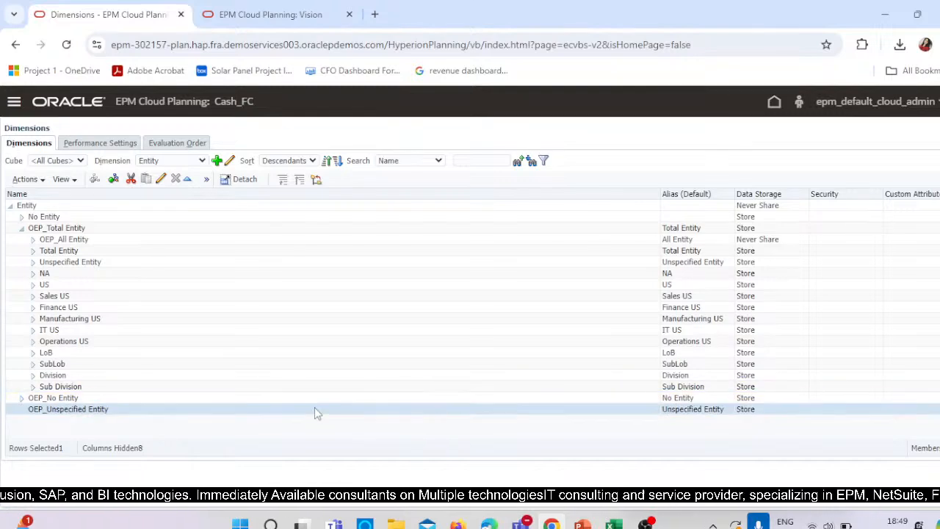
{"action": "left_click", "coordinate": [206, 180]}
{"action": "left_click", "coordinate": [161, 180]}
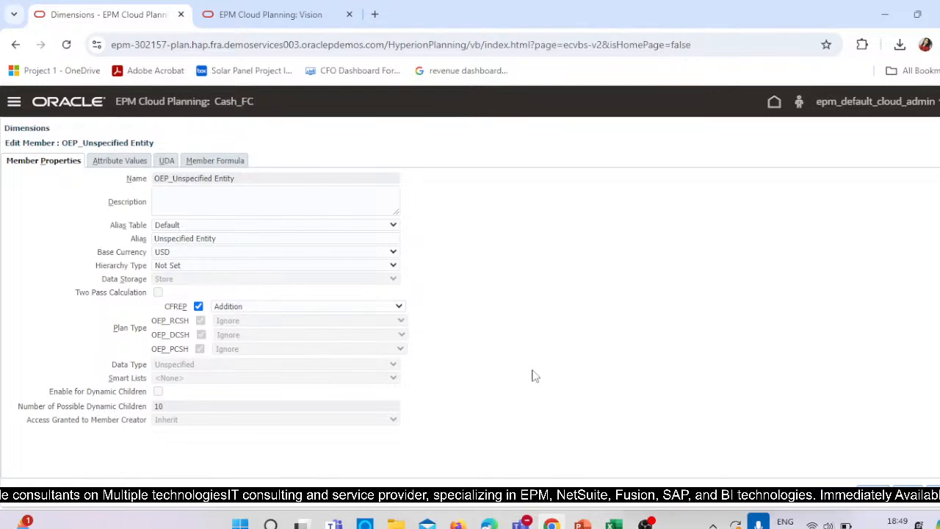
{"action": "left_click", "coordinate": [932, 491]}
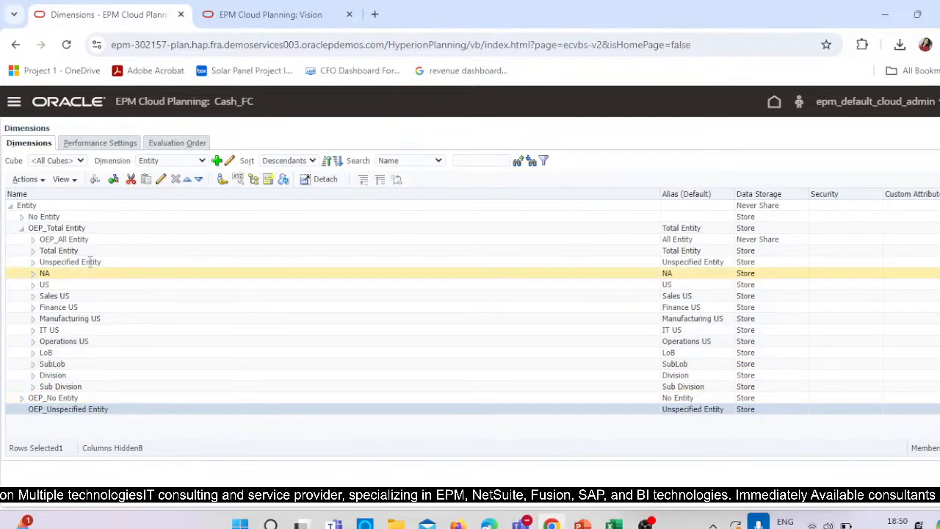
- Set the data storage of the parent member OEP_Total Entity to Label only and save the member
{"action": "left_click", "coordinate": [75, 229]}
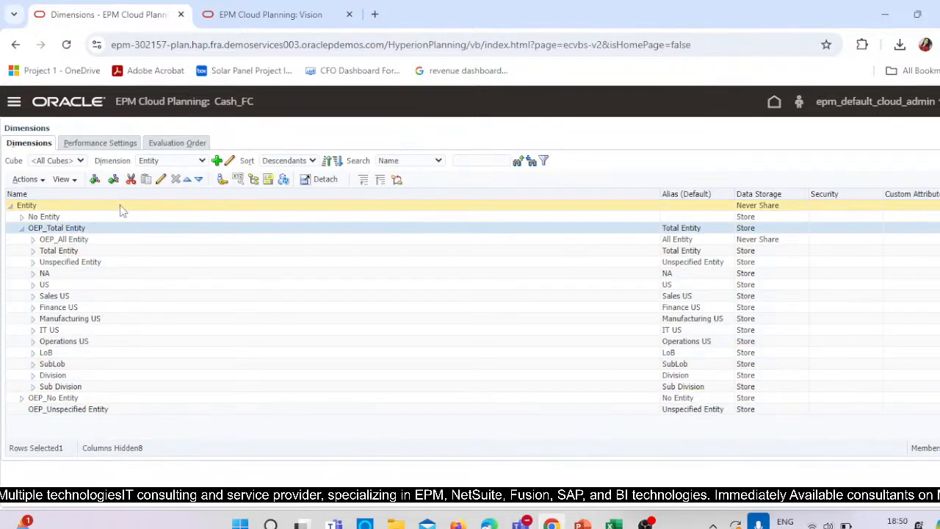
{"action": "left_click", "coordinate": [165, 180]}
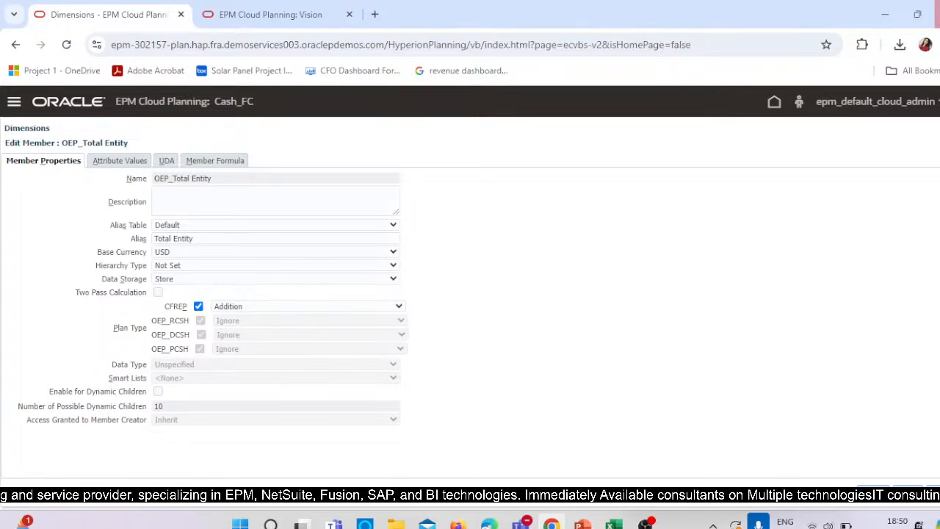
{"action": "left_click", "coordinate": [174, 279]}
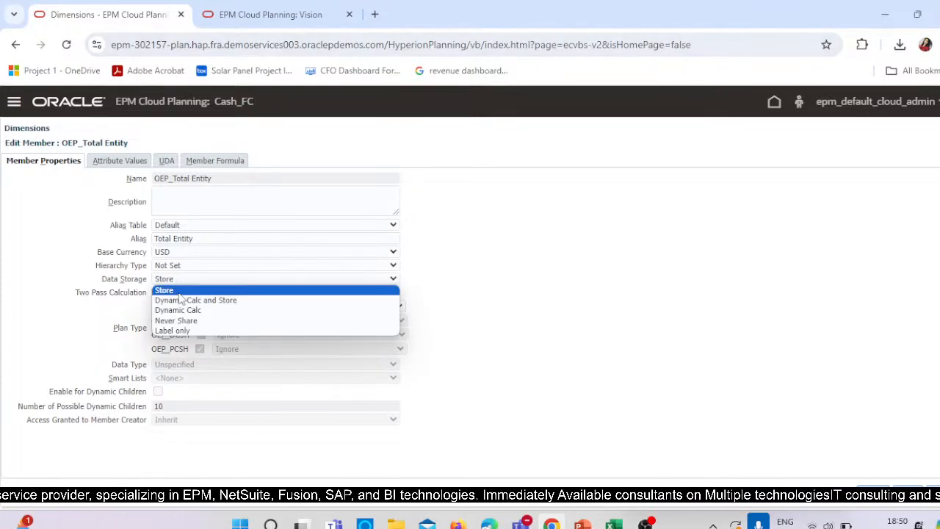
{"action": "left_click", "coordinate": [183, 330]}
{"action": "left_click", "coordinate": [908, 487]}
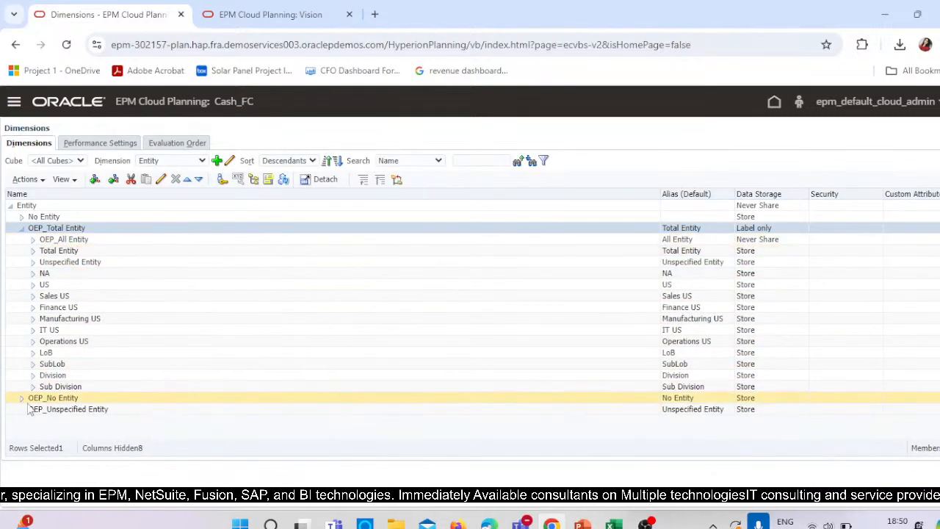
- Delete the OEP_No Entity member with its descendants from the Entity dimension
{"action": "left_click", "coordinate": [60, 397]}
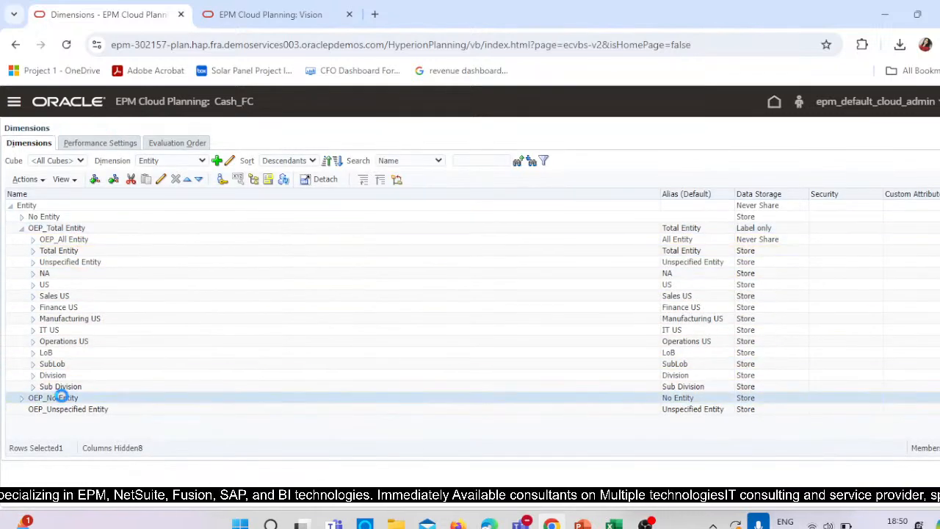
{"action": "left_click", "coordinate": [176, 179]}
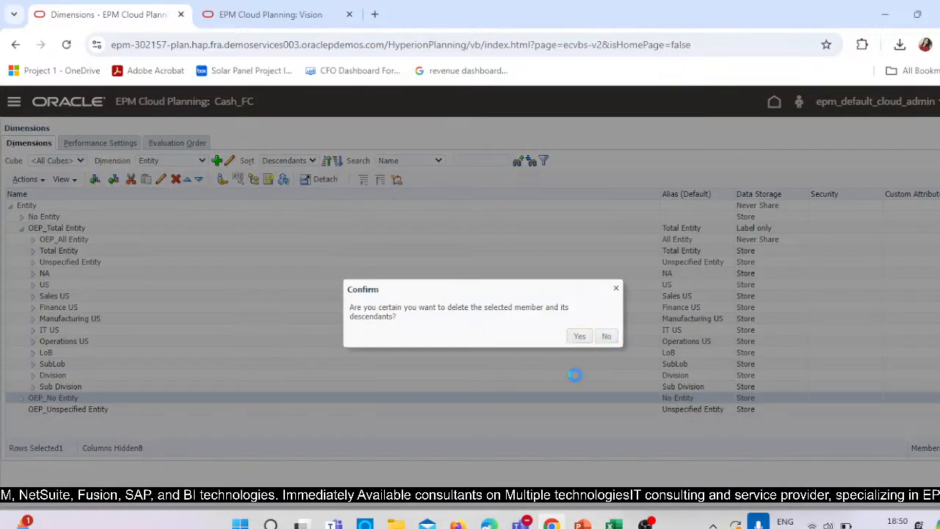
{"action": "left_click", "coordinate": [580, 336]}
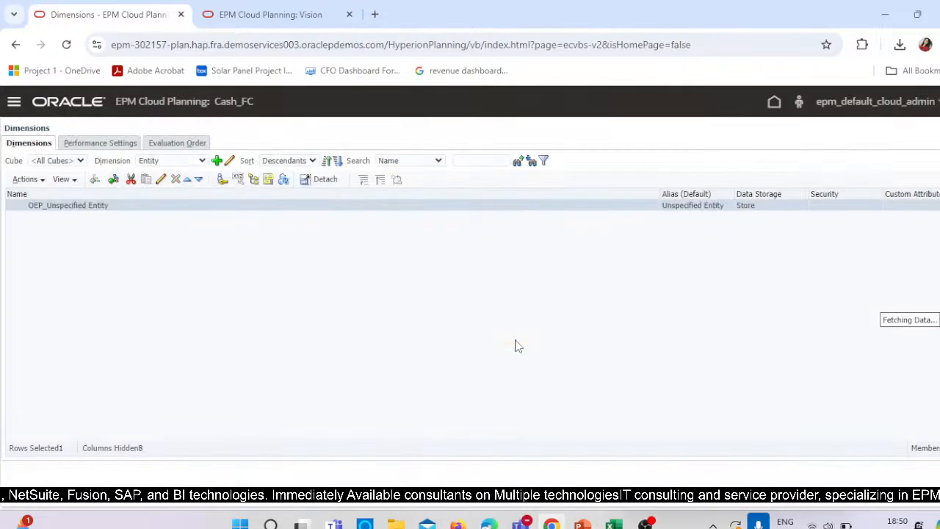
- Refresh the cube with the edited Entity dimension and close the progress report
{"action": "left_click", "coordinate": [285, 182]}
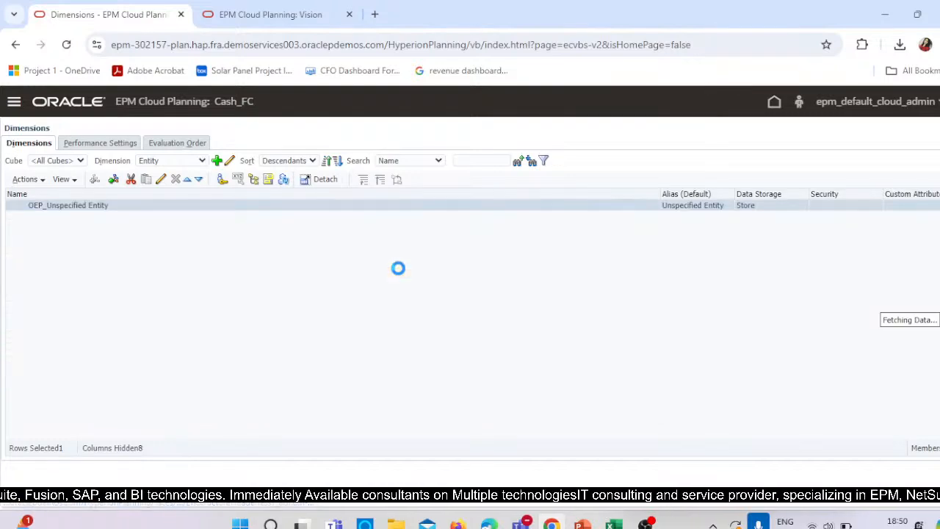
{"action": "left_click", "coordinate": [437, 315]}
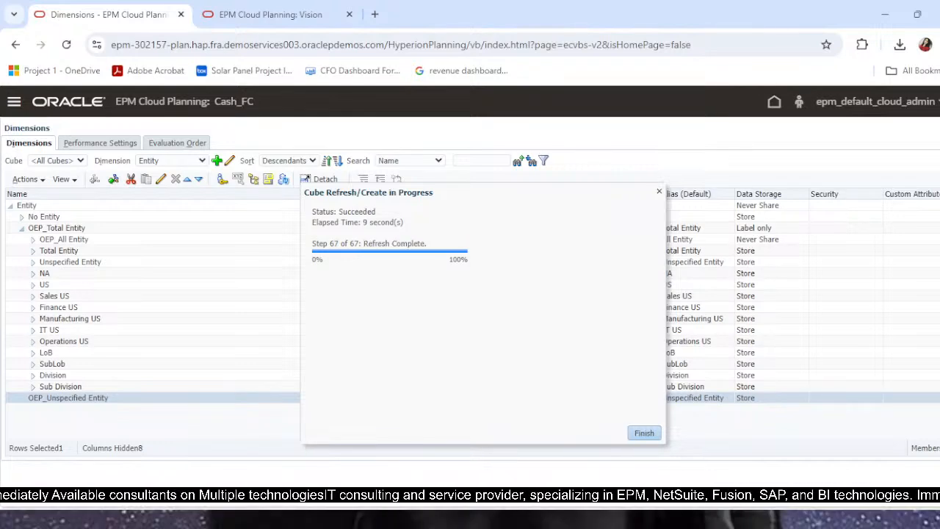
{"action": "left_click", "coordinate": [643, 434]}
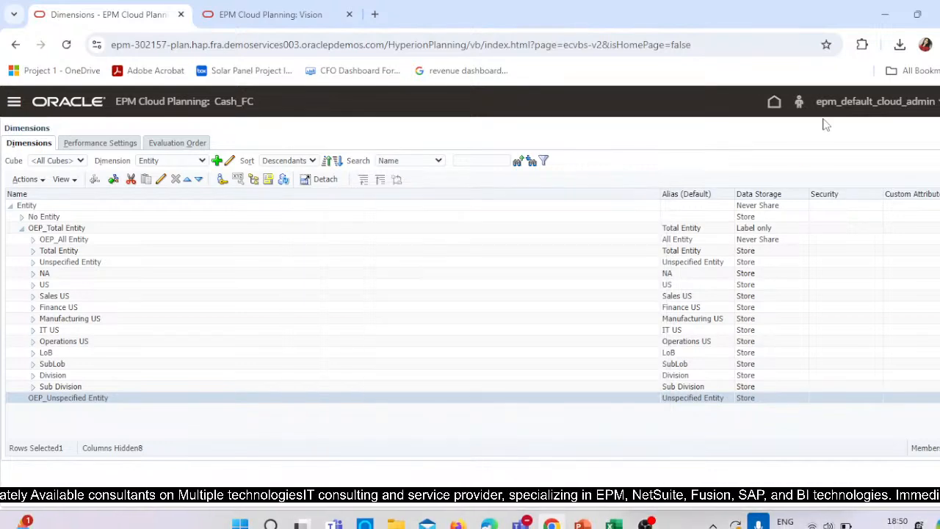
- Return to the home page and open the application's Variables page
{"action": "left_click", "coordinate": [775, 104]}
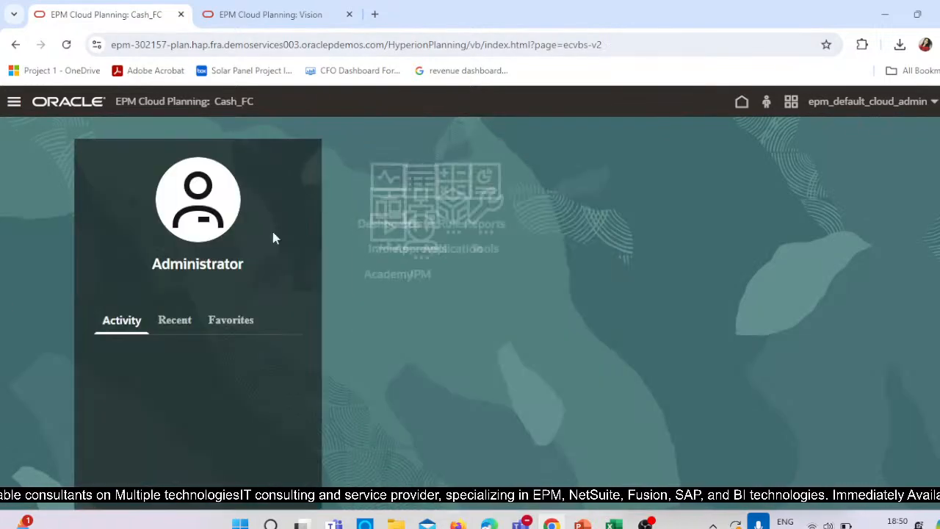
{"action": "left_click", "coordinate": [824, 304]}
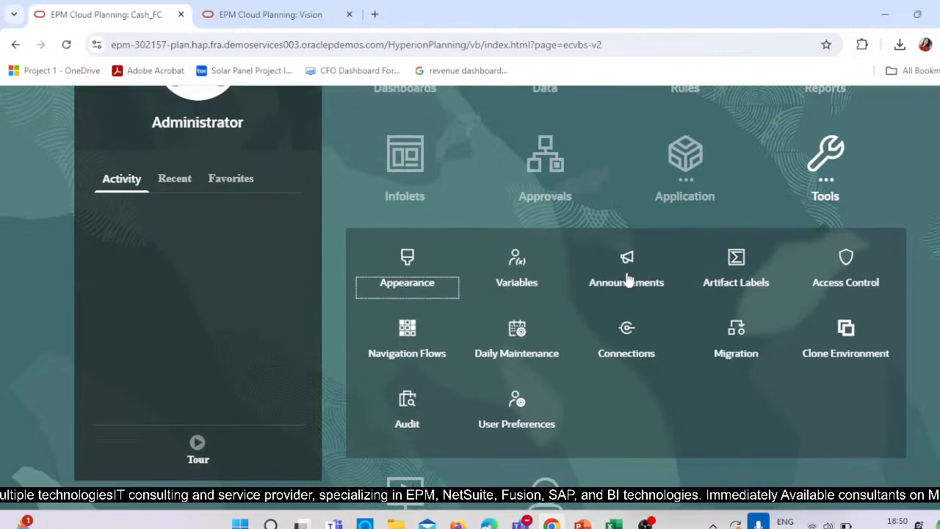
{"action": "left_click", "coordinate": [523, 285]}
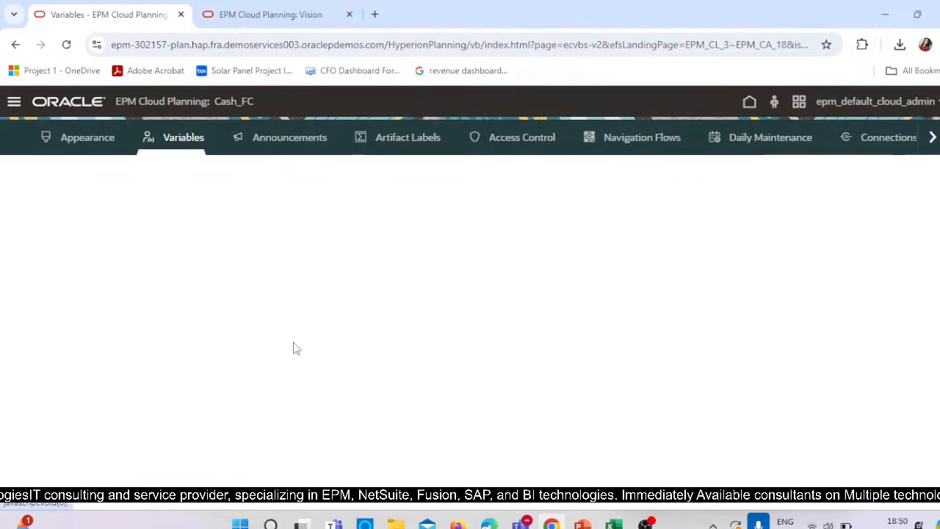
- Add the level 0 descendants of Party to the Customer user variable's definition
{"action": "scroll", "coordinate": [640, 451], "scroll_direction": "down", "scroll_amount": 1}
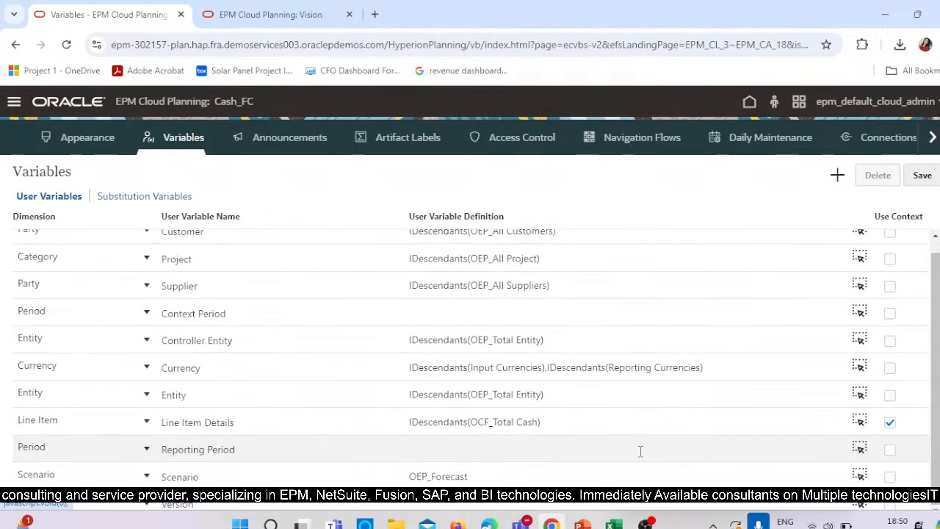
{"action": "scroll", "coordinate": [862, 266], "scroll_direction": "up", "scroll_amount": 1}
{"action": "left_click", "coordinate": [859, 243]}
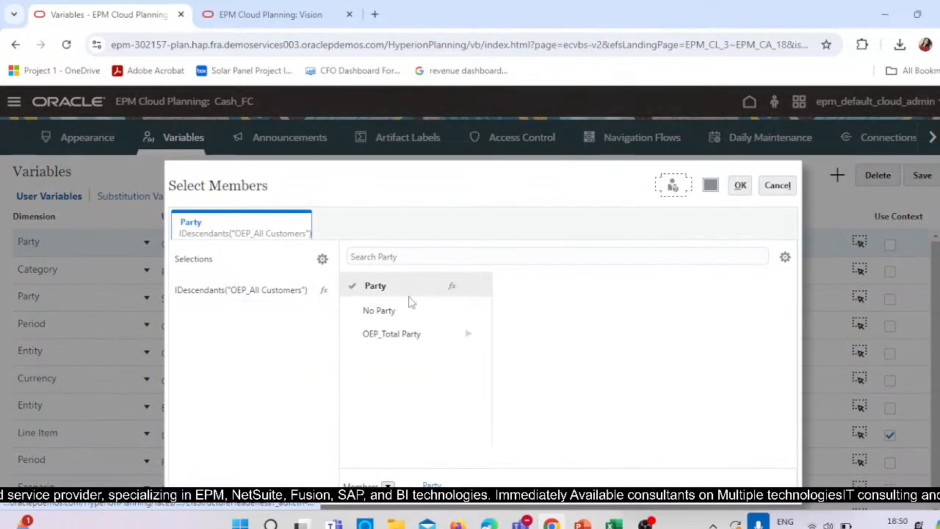
{"action": "left_click", "coordinate": [453, 336]}
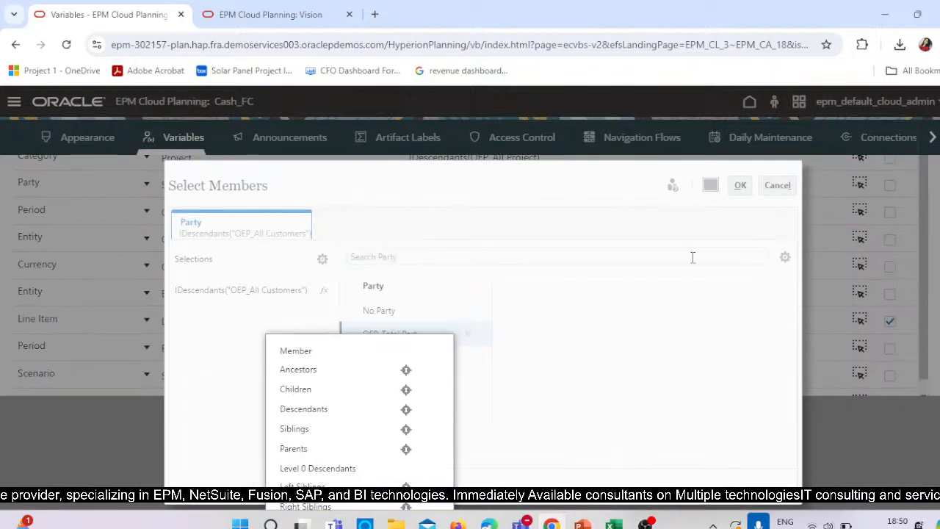
{"action": "left_click", "coordinate": [517, 330]}
{"action": "left_click", "coordinate": [450, 286]}
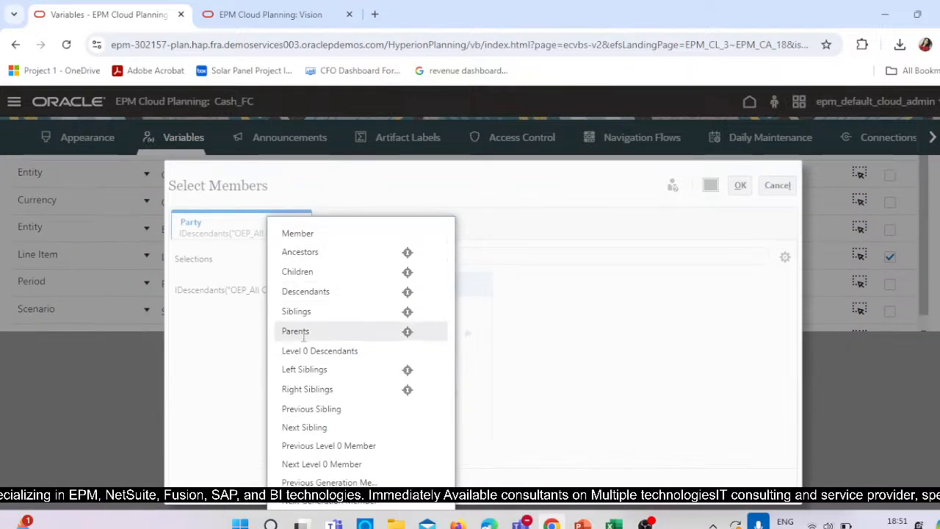
{"action": "left_click", "coordinate": [320, 351]}
{"action": "left_click", "coordinate": [741, 190]}
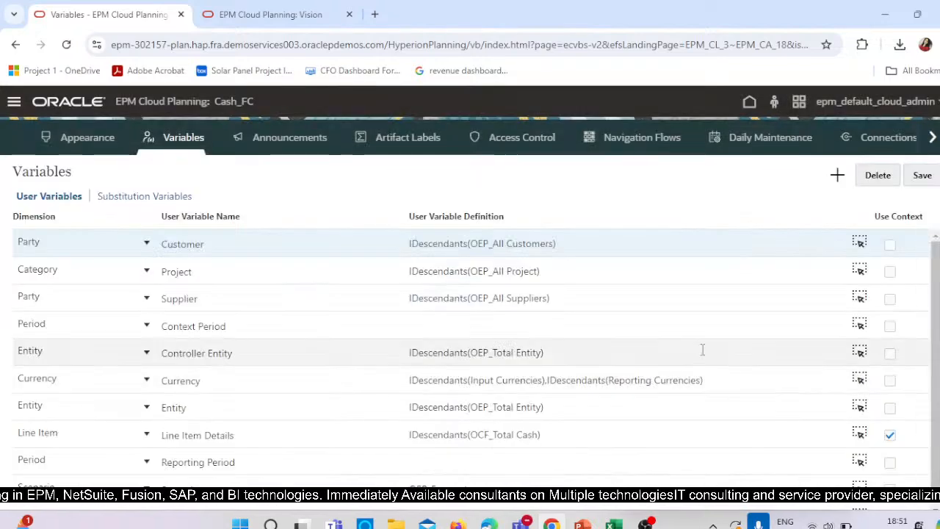
- Add the level 0 descendants of Category to the Project user variable's definition
{"action": "left_click", "coordinate": [859, 270]}
{"action": "left_click", "coordinate": [451, 288]}
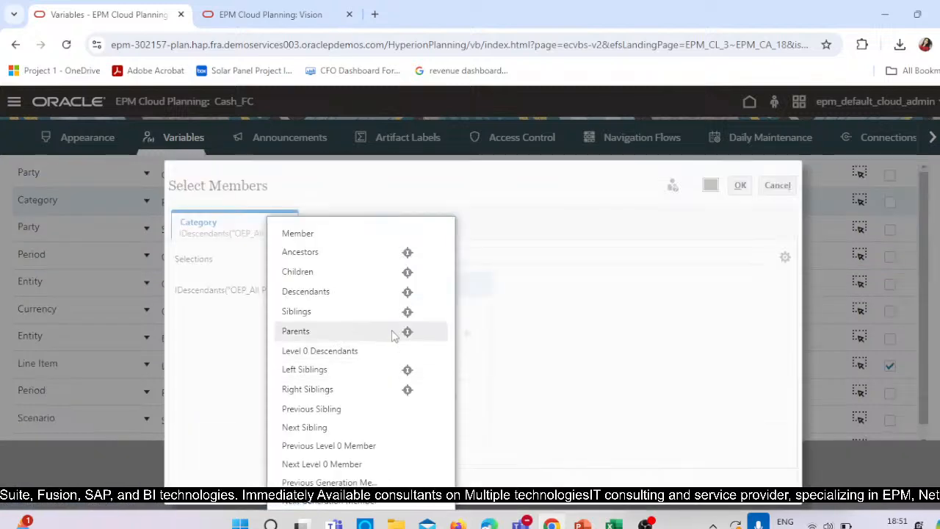
{"action": "left_click", "coordinate": [390, 348]}
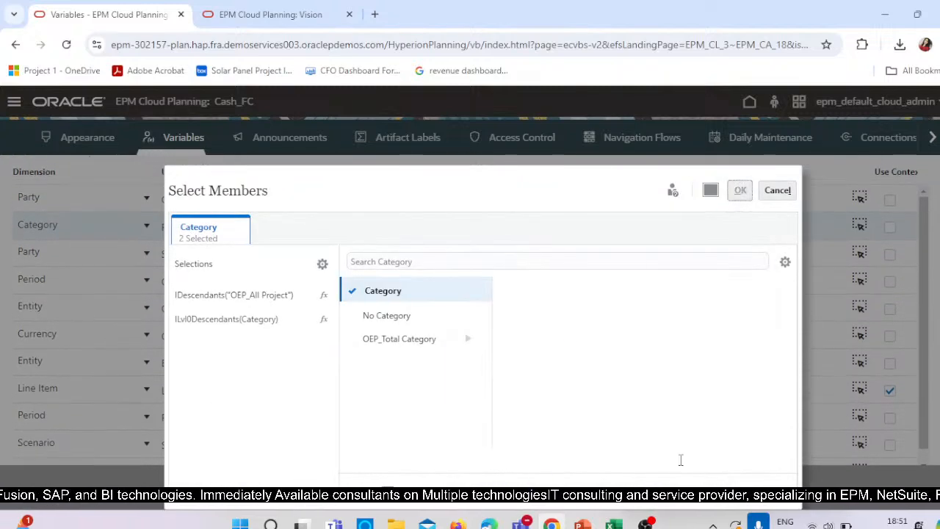
{"action": "left_click", "coordinate": [740, 190]}
- Add the level 0 descendants of Party to the Supplier user variable's definition
{"action": "left_click", "coordinate": [860, 298]}
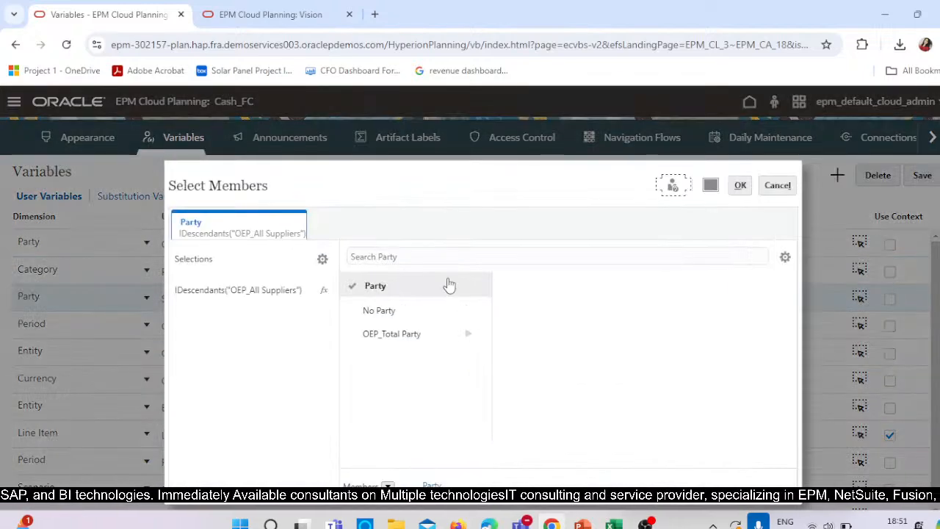
{"action": "left_click", "coordinate": [451, 286]}
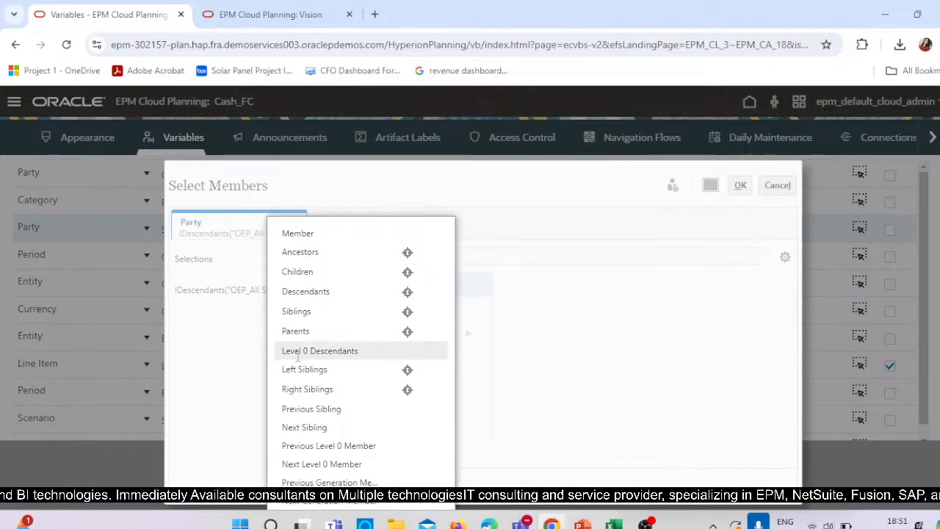
{"action": "left_click", "coordinate": [297, 358]}
{"action": "left_click", "coordinate": [740, 185]}
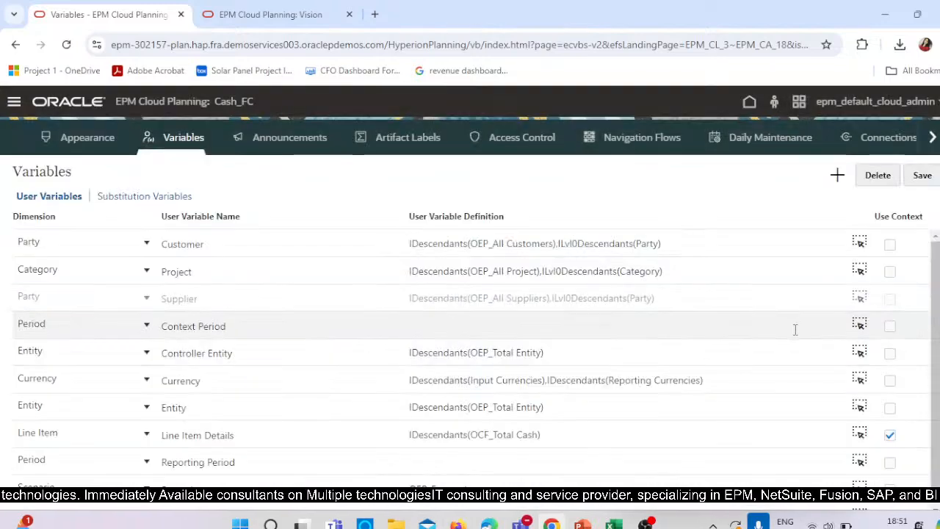
- Define the Context Period user variable as the level 0 descendants of Period
{"action": "left_click", "coordinate": [861, 327]}
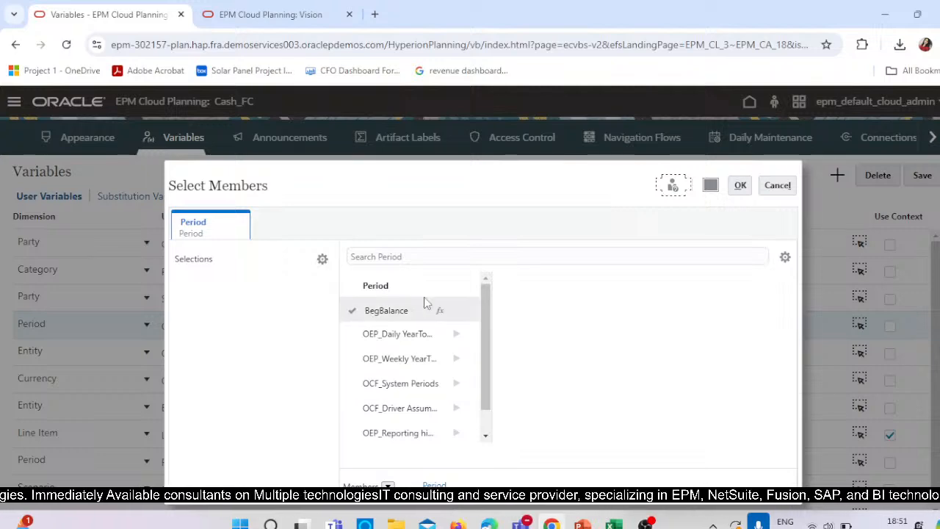
{"action": "left_click", "coordinate": [441, 287]}
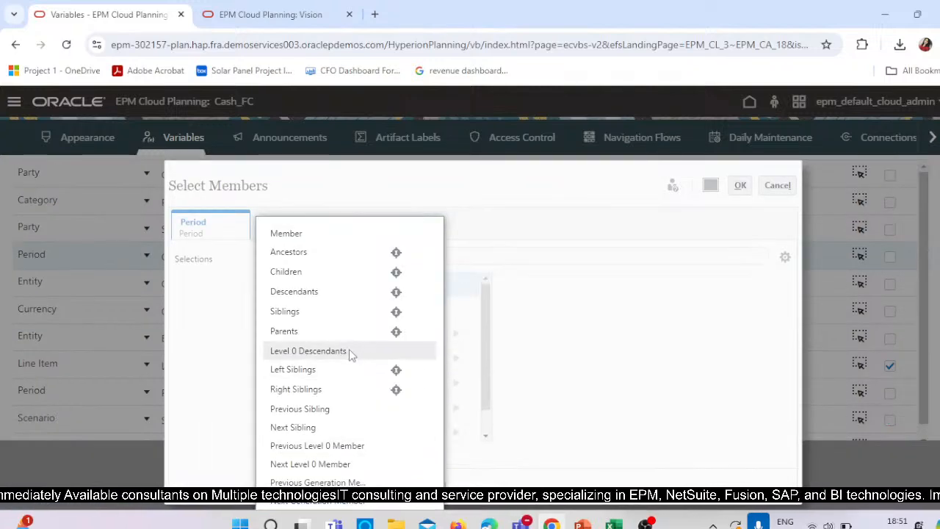
{"action": "left_click", "coordinate": [342, 350]}
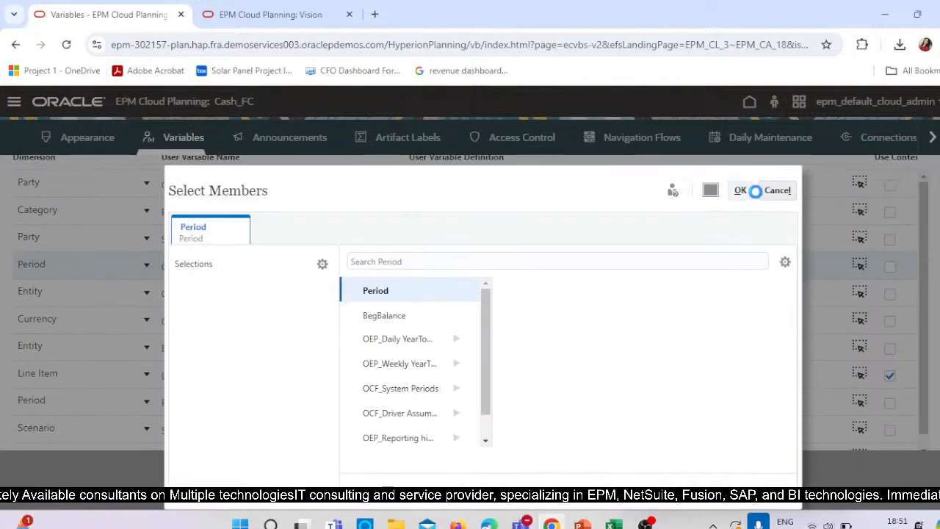
{"action": "left_click", "coordinate": [741, 191]}
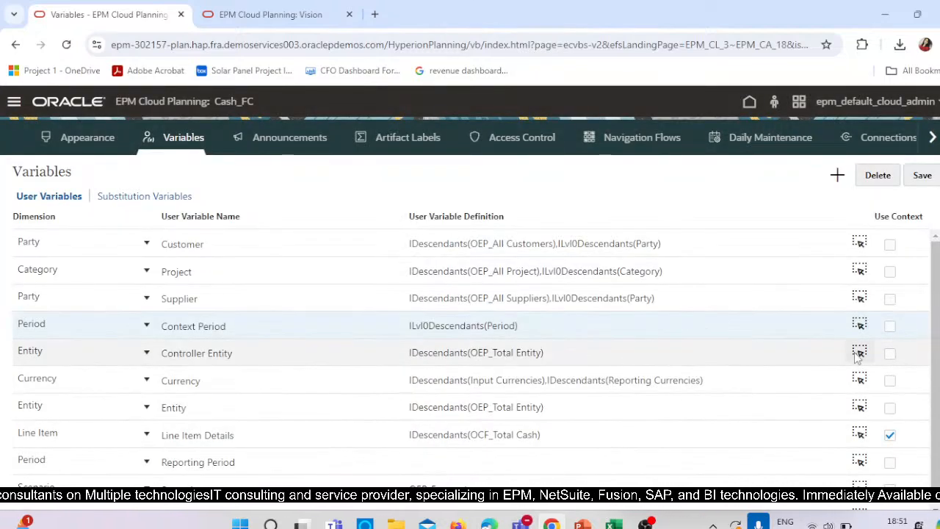
- Add the level 0 descendants of Entity to the Controller Entity user variable's definition
{"action": "left_click", "coordinate": [858, 354]}
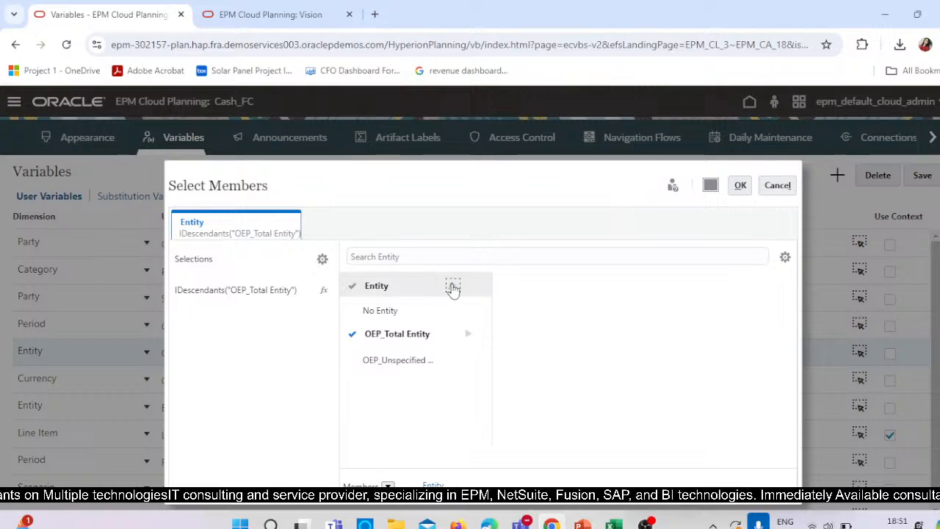
{"action": "left_click", "coordinate": [453, 288]}
{"action": "key", "text": "Escape"}
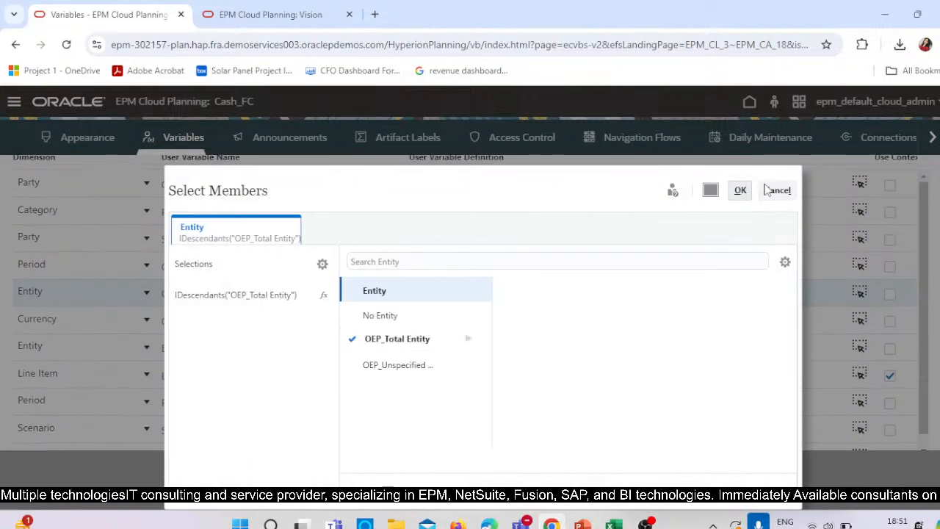
{"action": "left_click", "coordinate": [740, 190]}
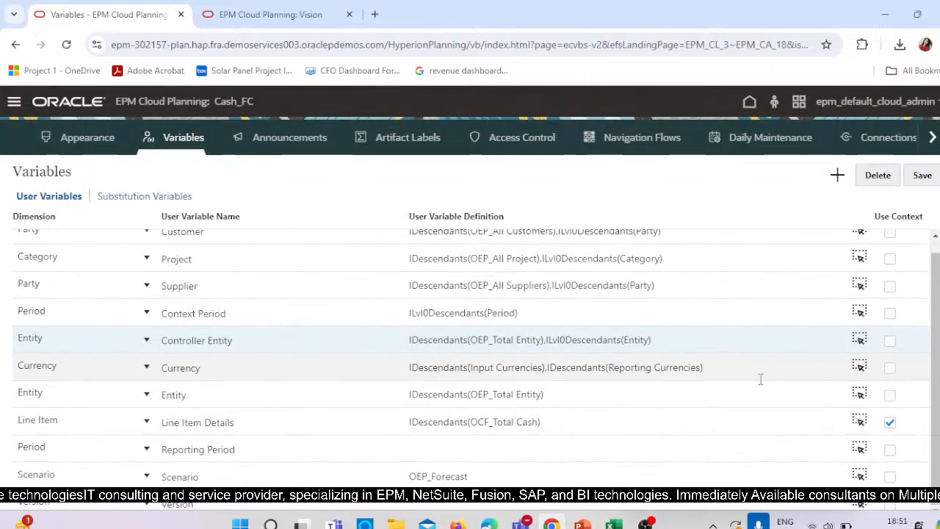
- Add the level 0 descendants of the Currency root member to the Currency user variable's definition
{"action": "left_click", "coordinate": [858, 365]}
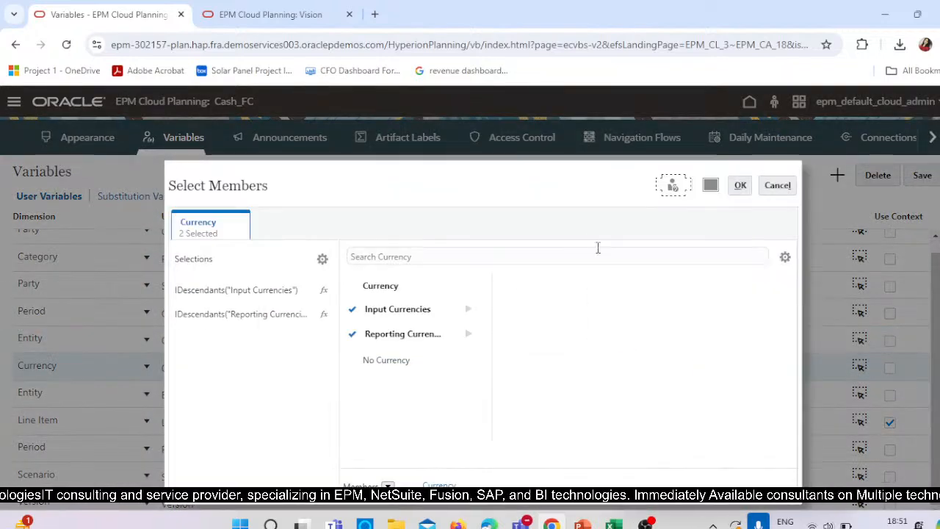
{"action": "left_click", "coordinate": [461, 285]}
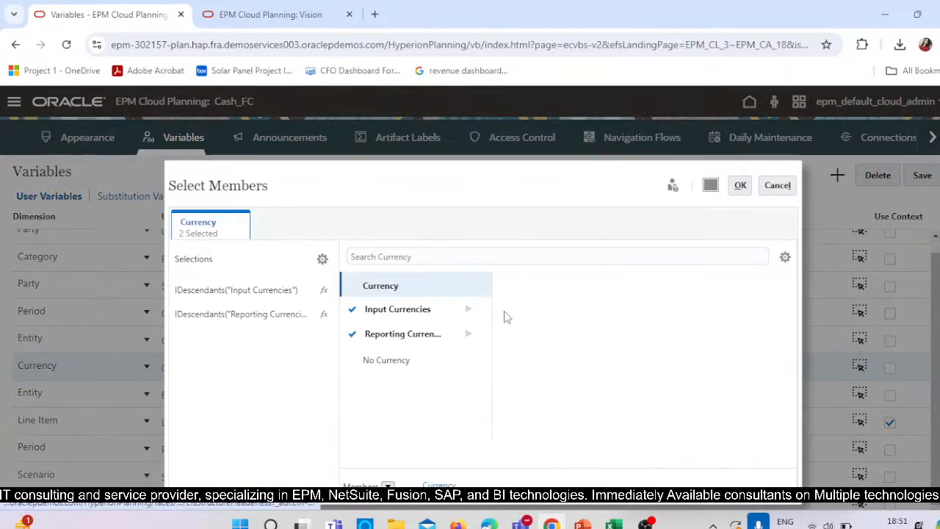
{"action": "left_click", "coordinate": [339, 352]}
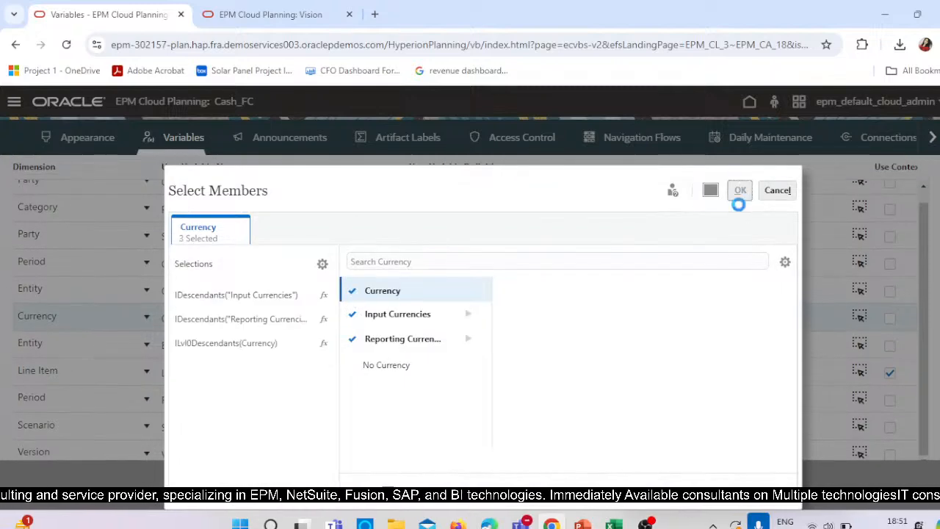
{"action": "left_click", "coordinate": [738, 187]}
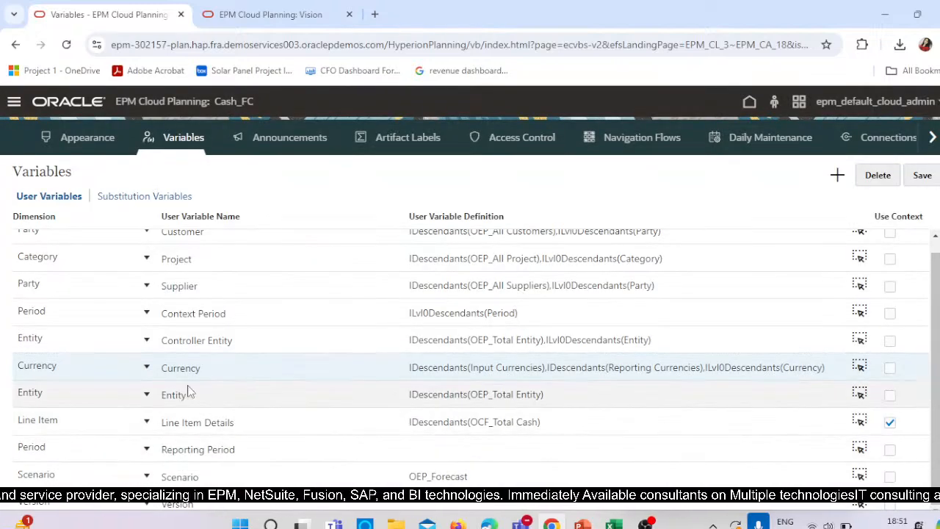
- Add the level 0 descendants of the Entity root member to the Entity user variable's definition
{"action": "left_click", "coordinate": [859, 394]}
{"action": "left_click", "coordinate": [451, 285]}
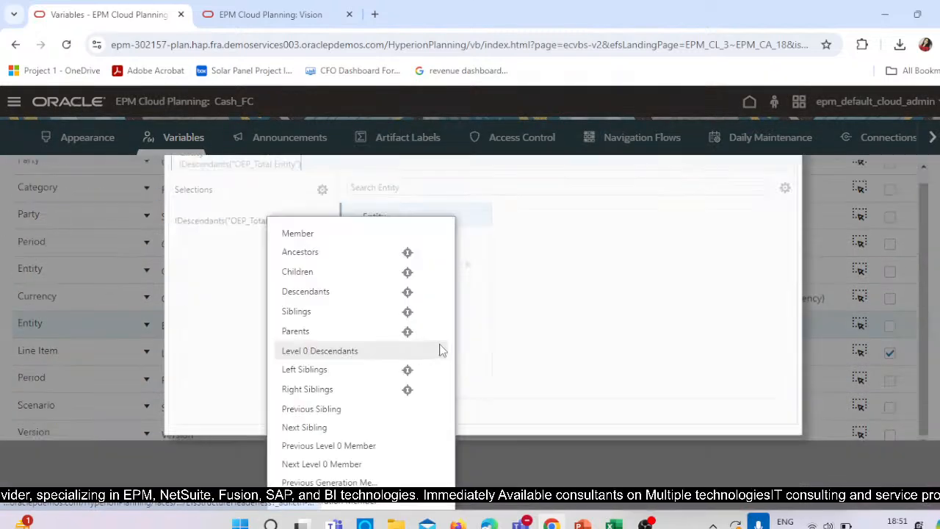
{"action": "left_click", "coordinate": [320, 350]}
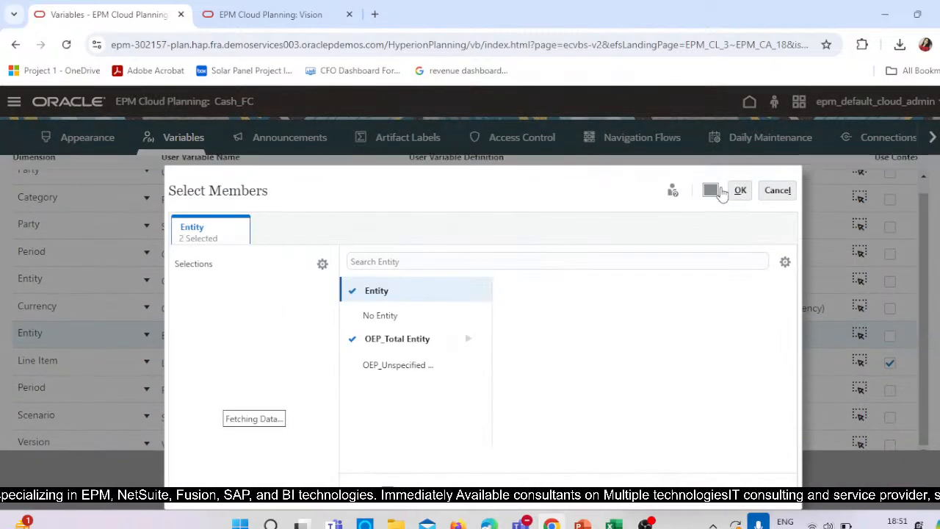
{"action": "left_click", "coordinate": [739, 186]}
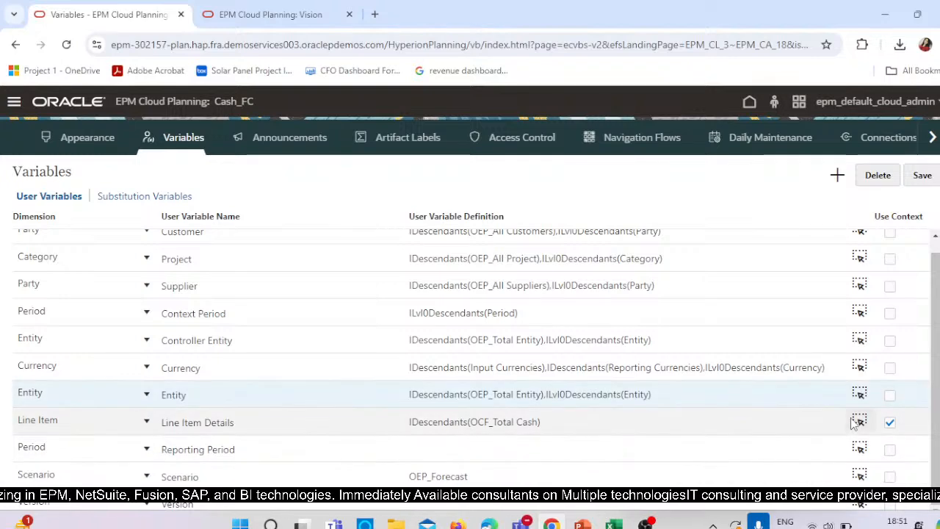
- Add the level 0 descendants of Line Item to the Line Item Details user variable's definition
{"action": "left_click", "coordinate": [859, 420]}
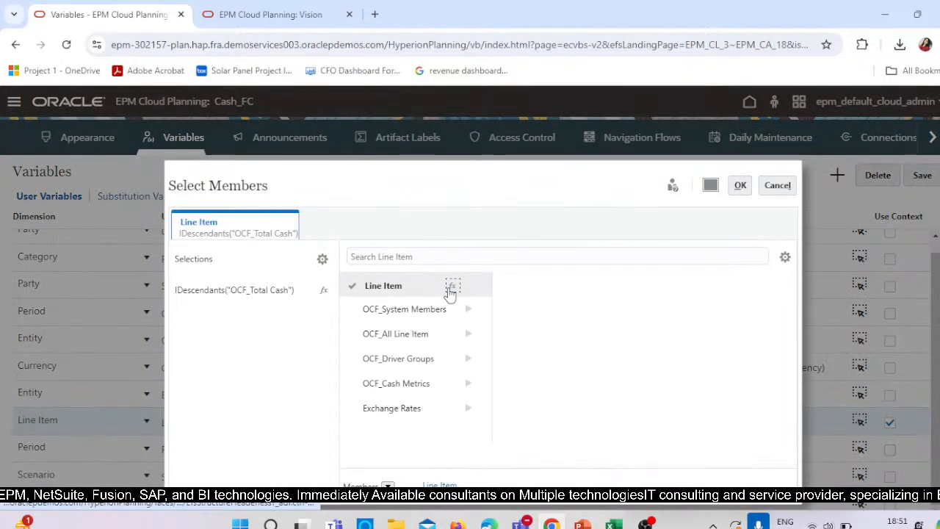
{"action": "left_click", "coordinate": [447, 285]}
{"action": "left_click", "coordinate": [320, 350]}
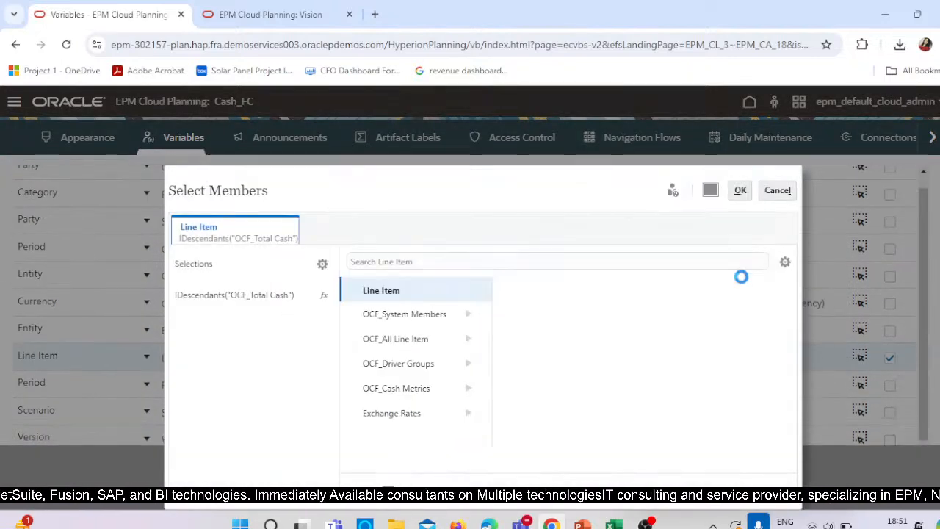
{"action": "left_click", "coordinate": [741, 190]}
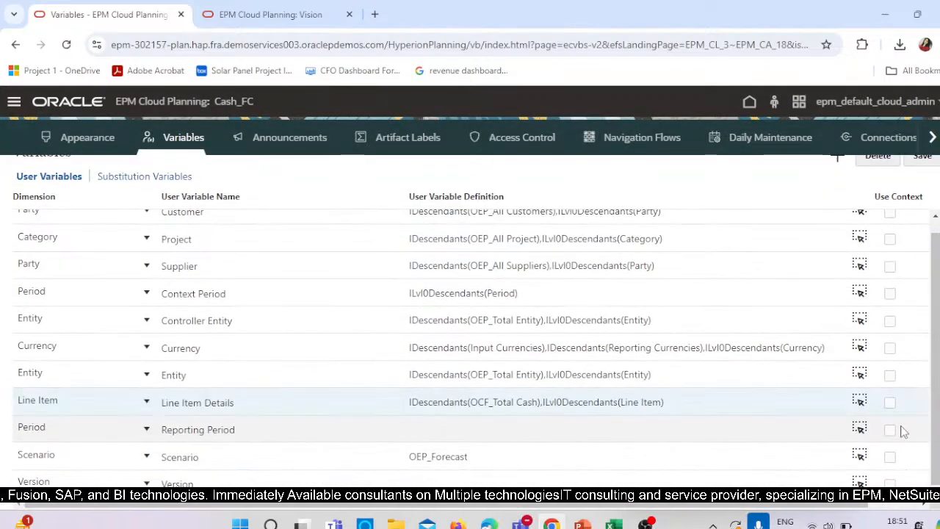
- Define the Reporting Period user variable as the level 0 descendants of Period
{"action": "left_click", "coordinate": [859, 427]}
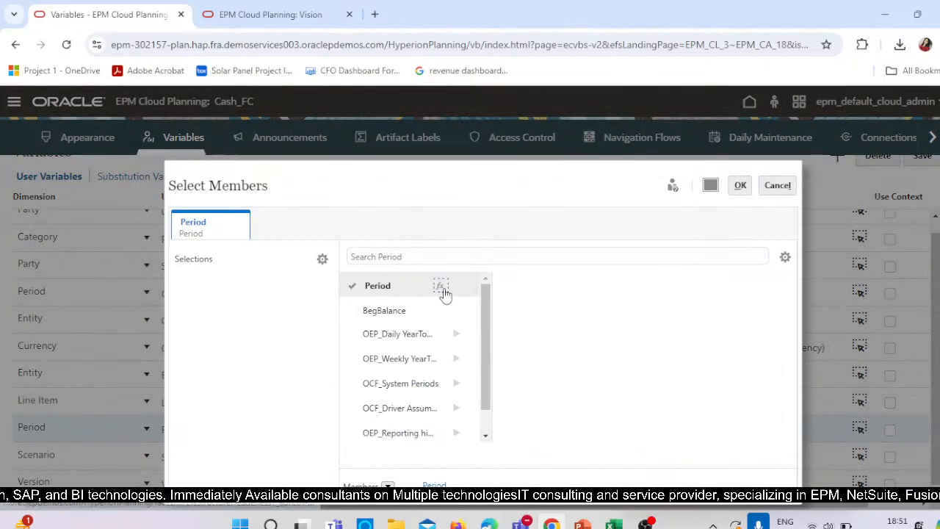
{"action": "left_click", "coordinate": [441, 294]}
{"action": "left_click", "coordinate": [323, 350]}
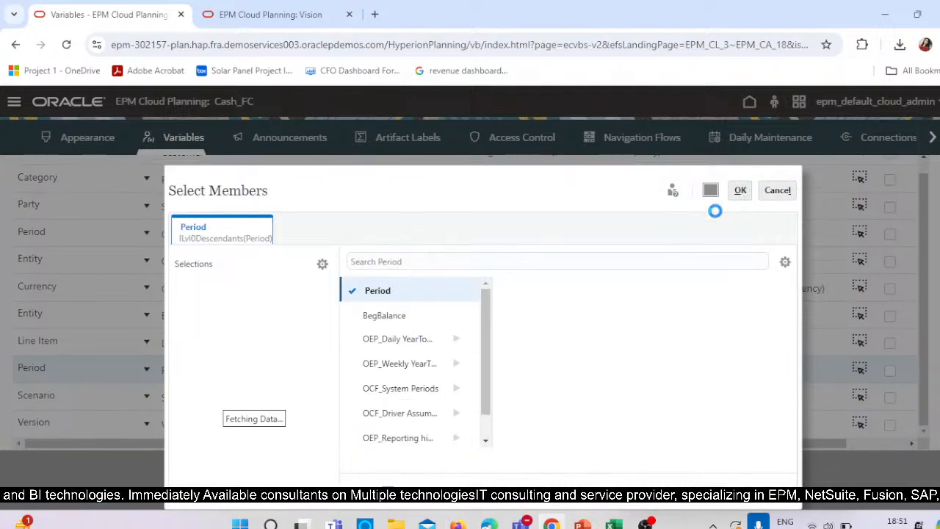
{"action": "left_click", "coordinate": [740, 185]}
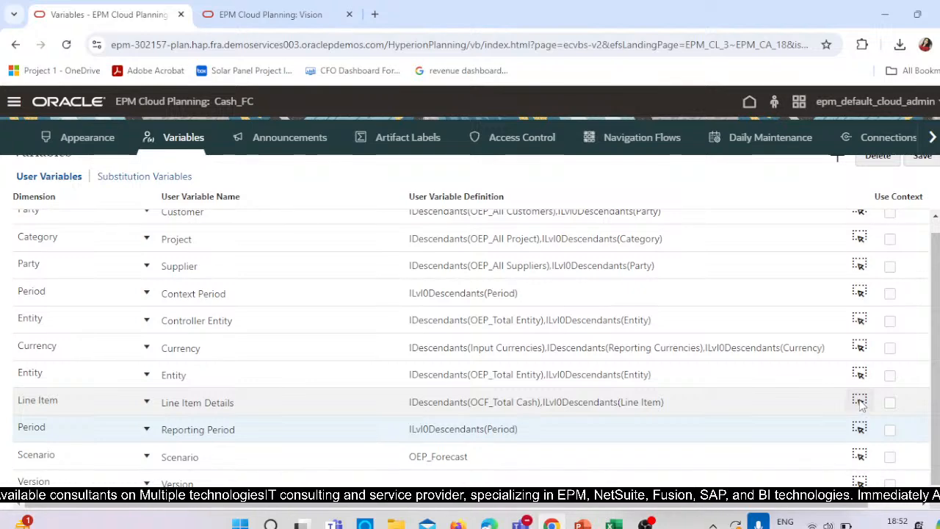
- Add the level 0 descendants of the Scenario root member to the Scenario user variable's definition
{"action": "left_click", "coordinate": [865, 457]}
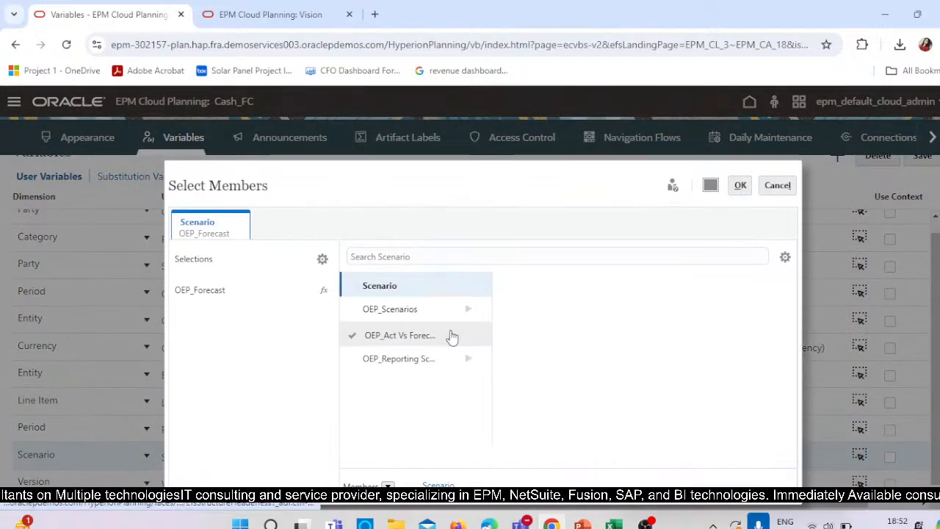
{"action": "left_click", "coordinate": [324, 291]}
{"action": "left_click", "coordinate": [749, 200]}
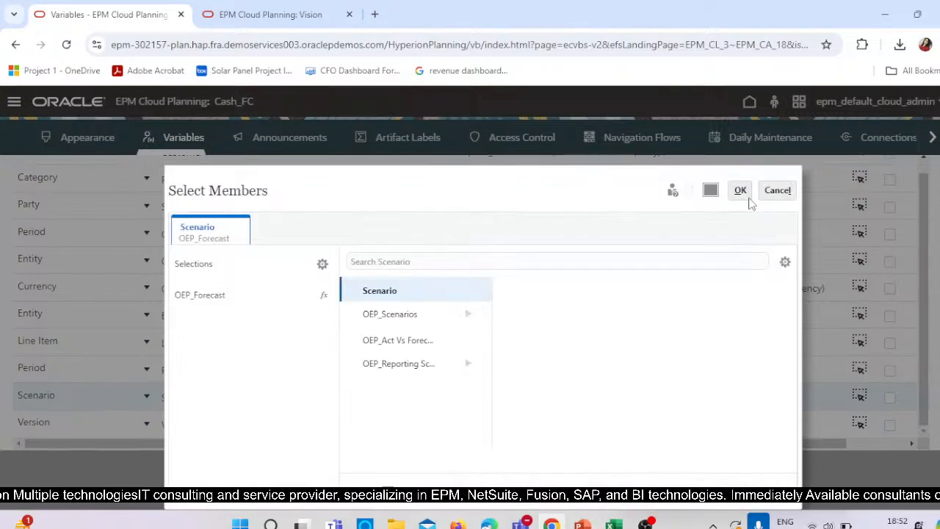
{"action": "left_click", "coordinate": [742, 191]}
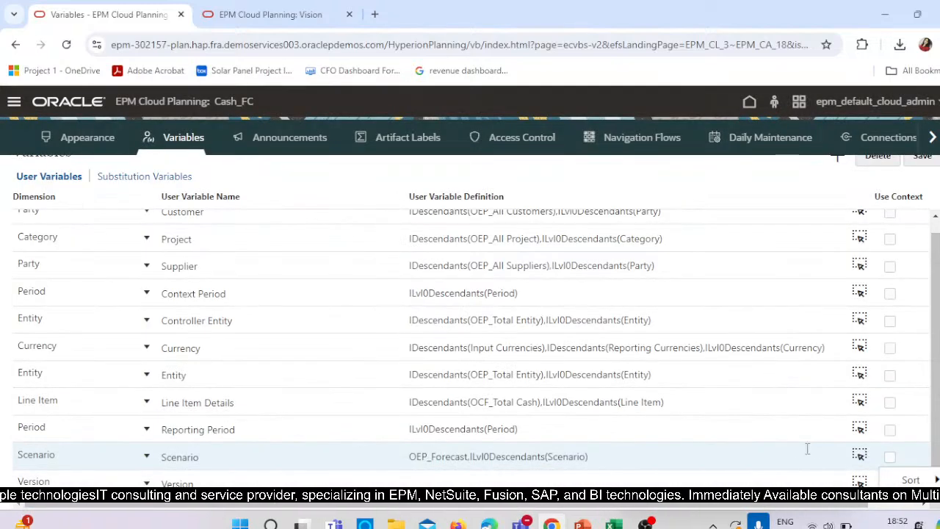
- Add the level 0 descendants of the Version root member to the Version user variable's definition and save the user variables
{"action": "left_click", "coordinate": [859, 482]}
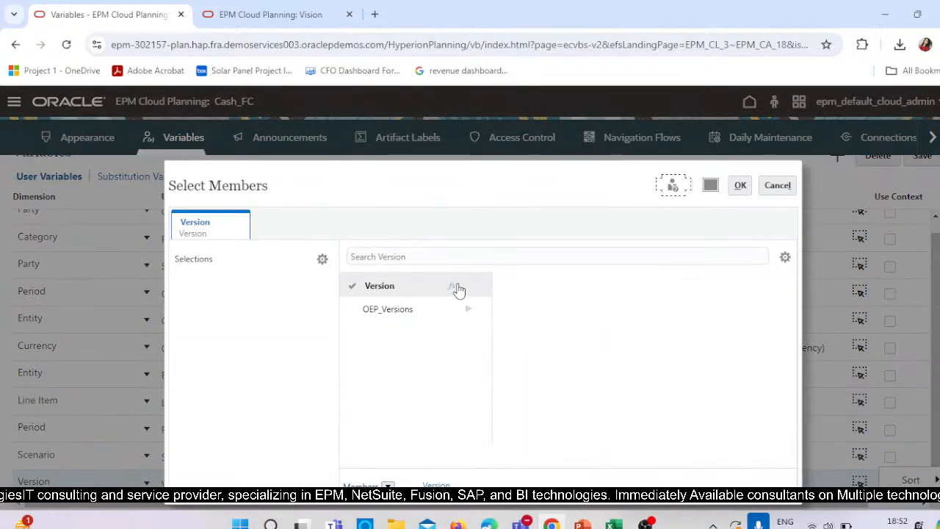
{"action": "left_click", "coordinate": [457, 287]}
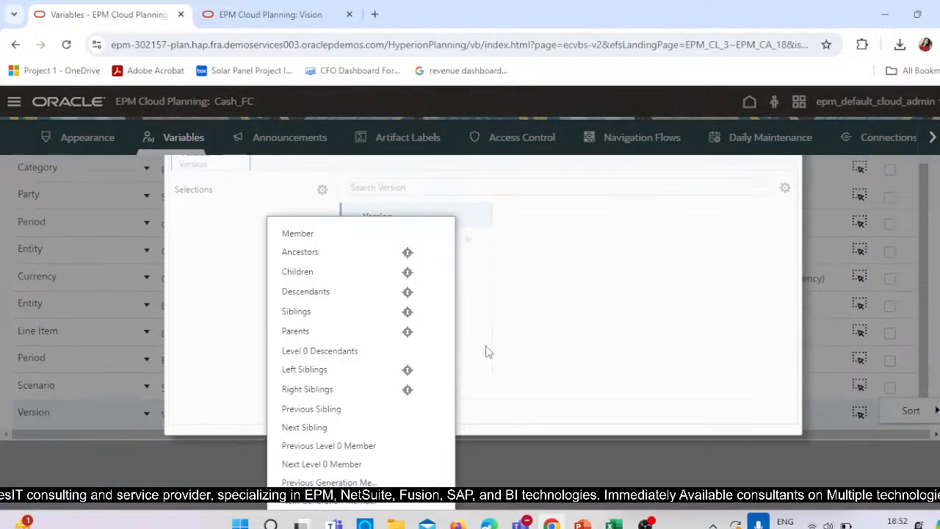
{"action": "left_click", "coordinate": [323, 349]}
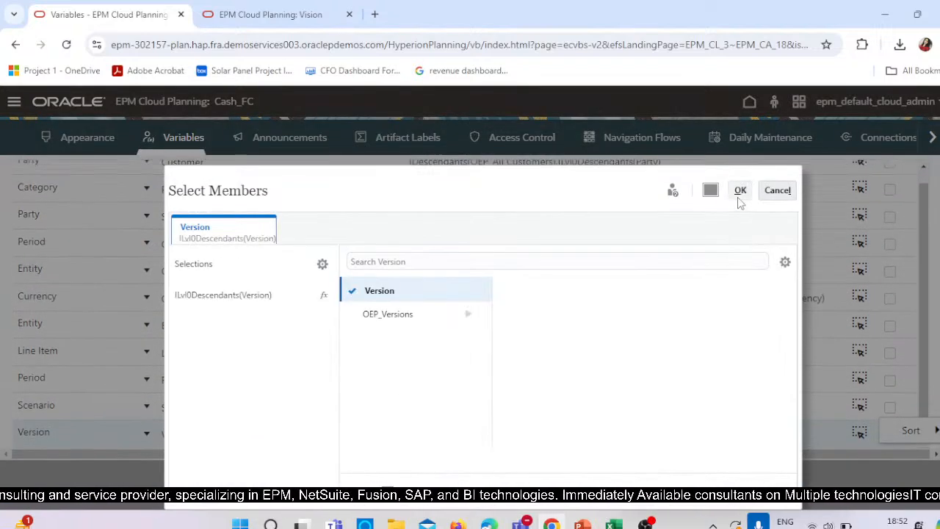
{"action": "left_click", "coordinate": [739, 190]}
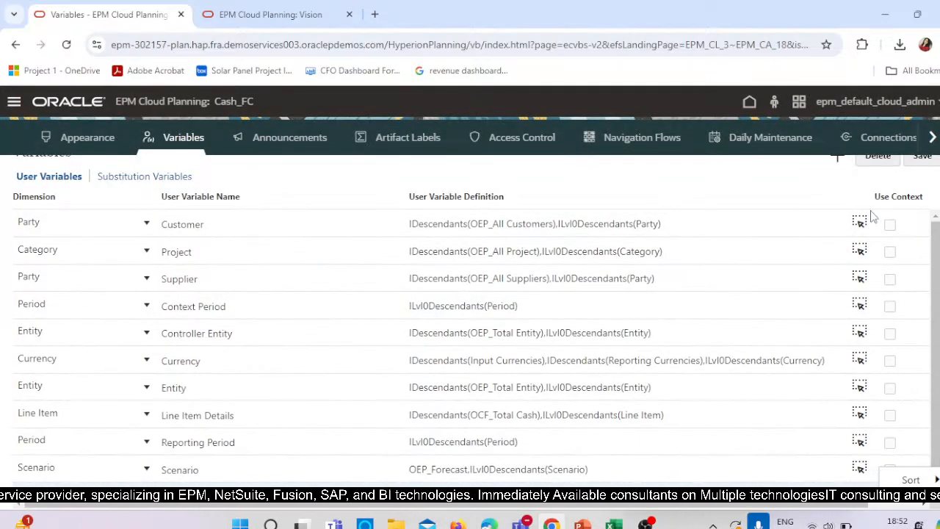
{"action": "left_click", "coordinate": [922, 158]}
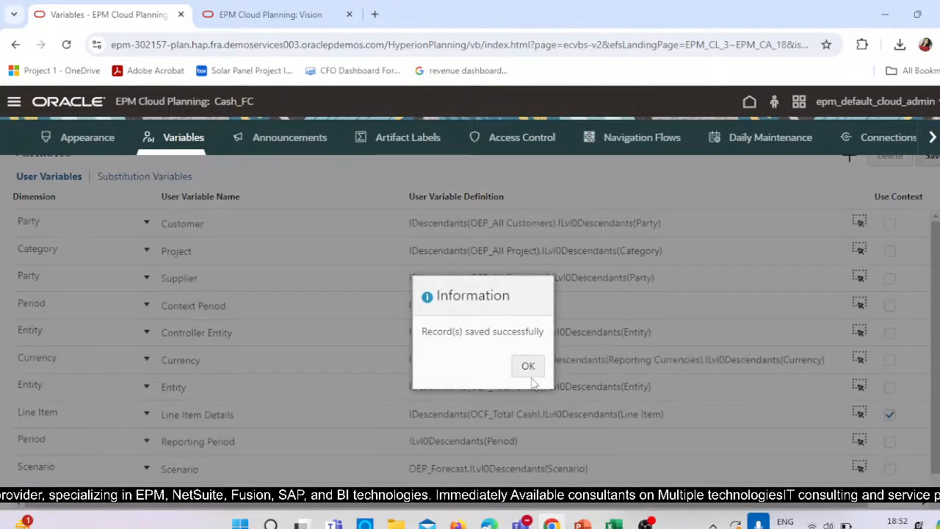
{"action": "key", "text": "Return"}
- Go to the user variable preferences and choose Gama_Entp from OEP_Top Customers as the Customer member
{"action": "left_click", "coordinate": [929, 137]}
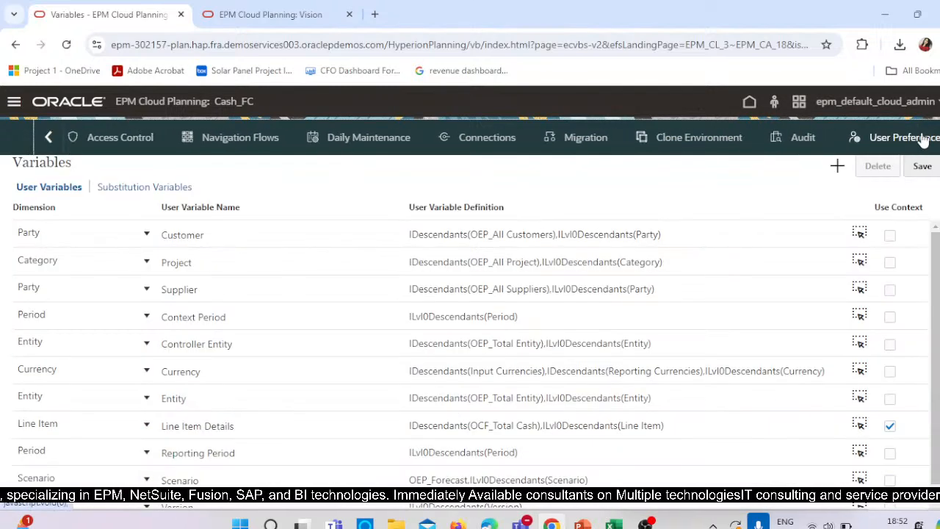
{"action": "left_click", "coordinate": [893, 139]}
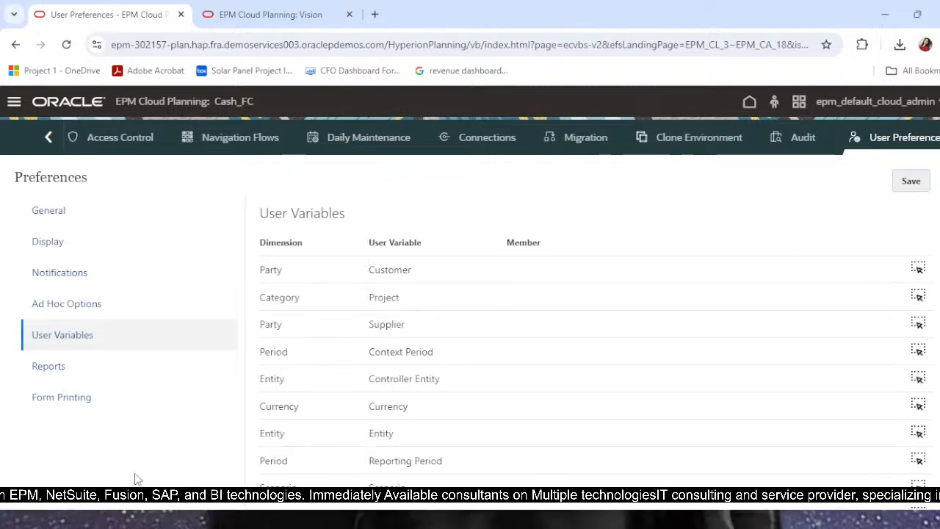
{"action": "left_click", "coordinate": [918, 268]}
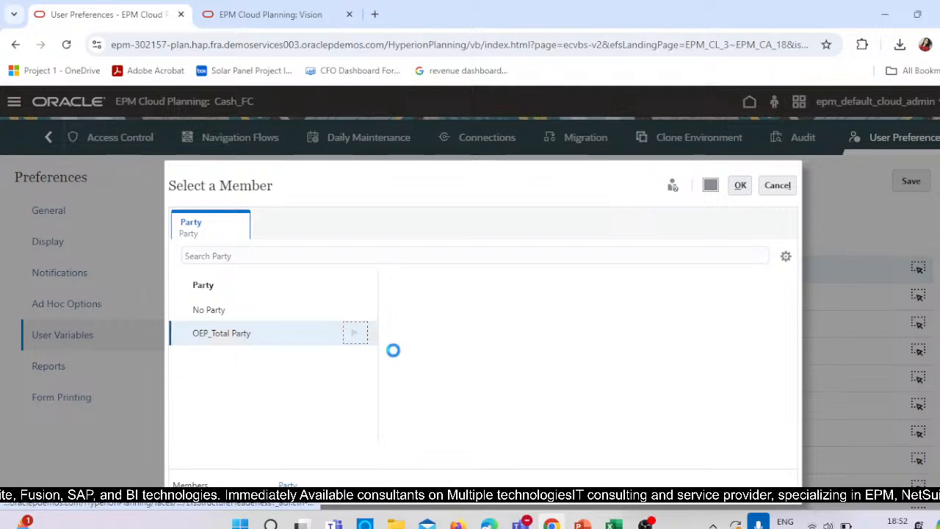
{"action": "left_click", "coordinate": [564, 308]}
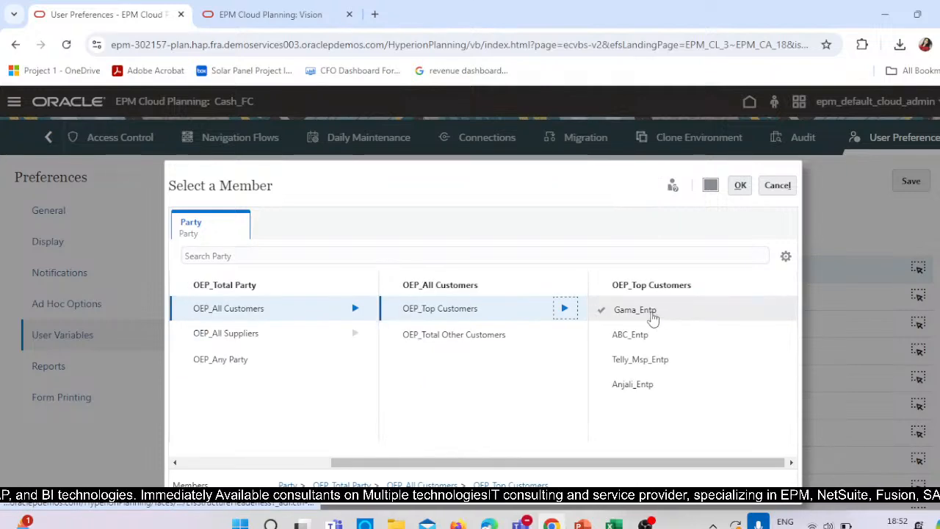
{"action": "left_click", "coordinate": [740, 188]}
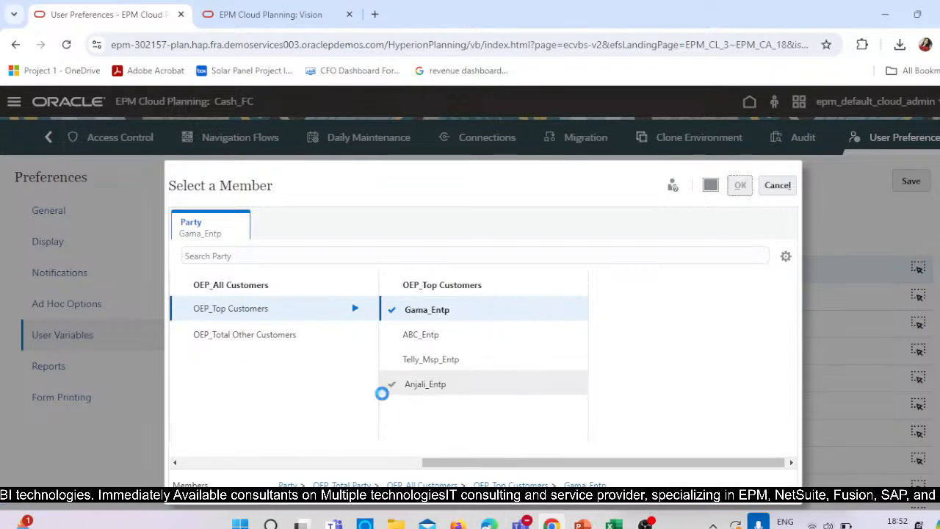
- Check the Category members available for the Project user variable and review the list of user variables
{"action": "left_click", "coordinate": [918, 295]}
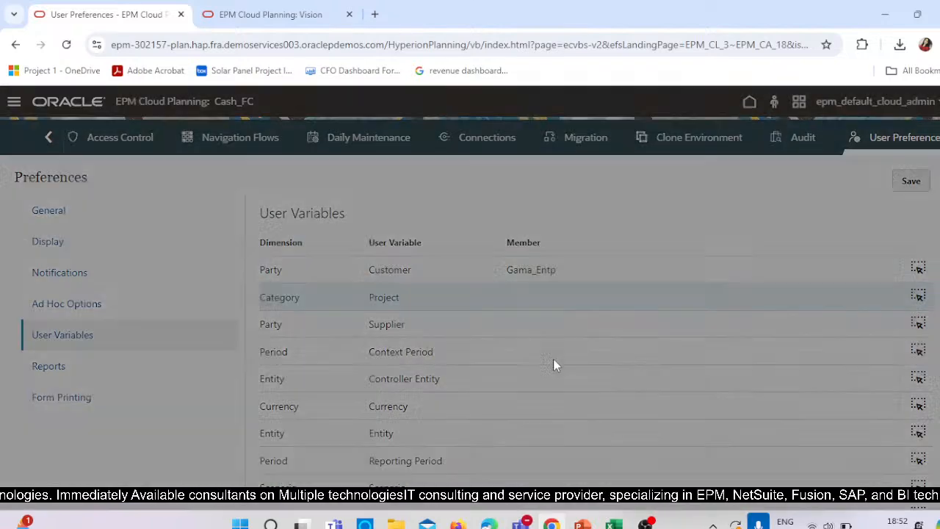
{"action": "left_click", "coordinate": [355, 333]}
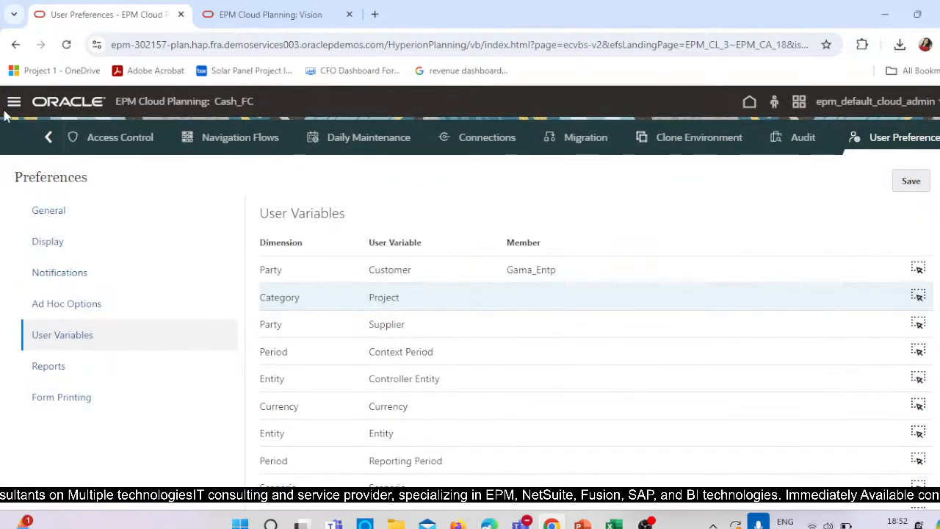
{"action": "scroll", "coordinate": [566, 340], "scroll_direction": "down", "scroll_amount": 3}
{"action": "scroll", "coordinate": [542, 399], "scroll_direction": "up", "scroll_amount": 3}
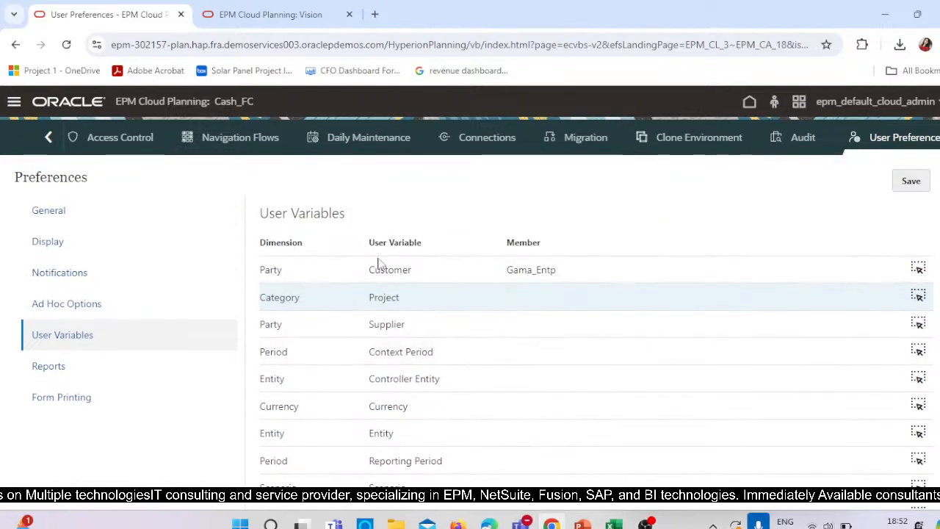
{"action": "scroll", "coordinate": [625, 277], "scroll_direction": "down", "scroll_amount": 2}
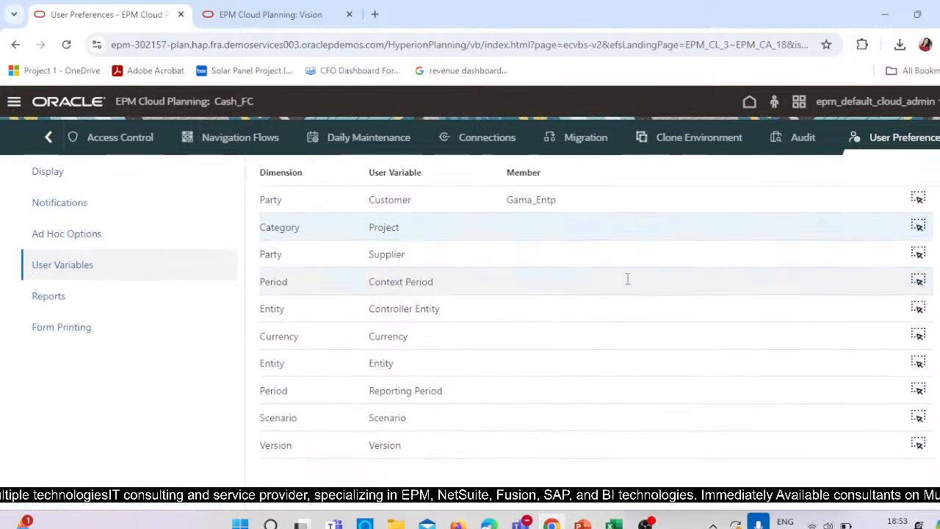
{"action": "scroll", "coordinate": [580, 414], "scroll_direction": "up", "scroll_amount": 2}
- Go to the Cash_FC dimension editor and check the files in the Metadata Files folder
{"action": "left_click", "coordinate": [14, 103]}
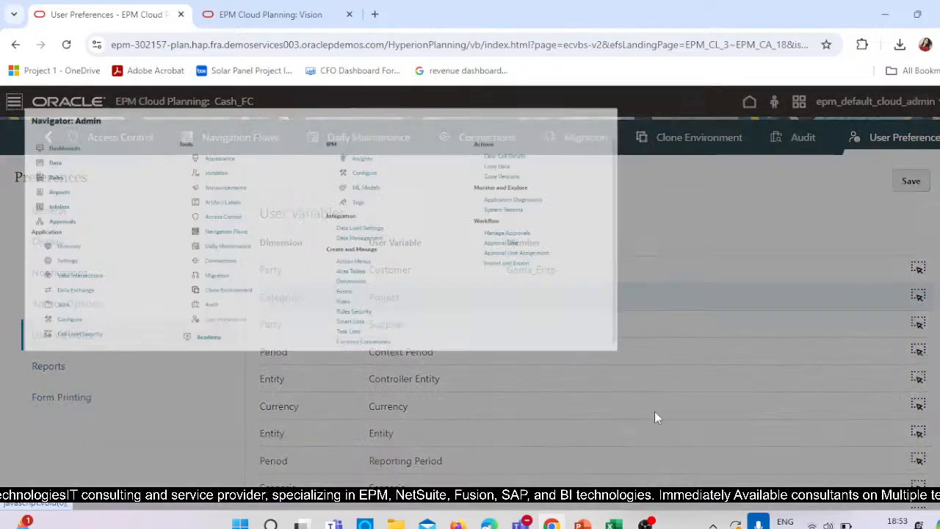
{"action": "left_click", "coordinate": [536, 379]}
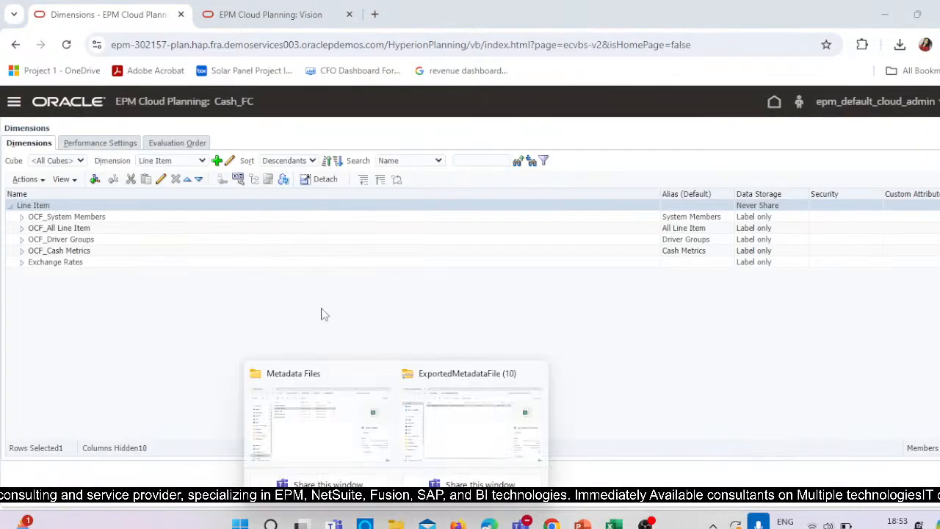
{"action": "left_click", "coordinate": [291, 420]}
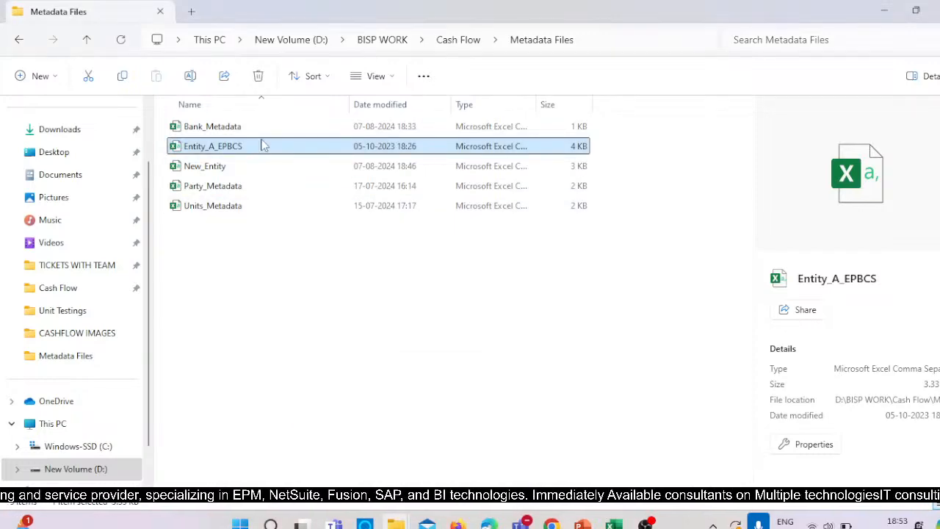
{"action": "left_click", "coordinate": [551, 523]}
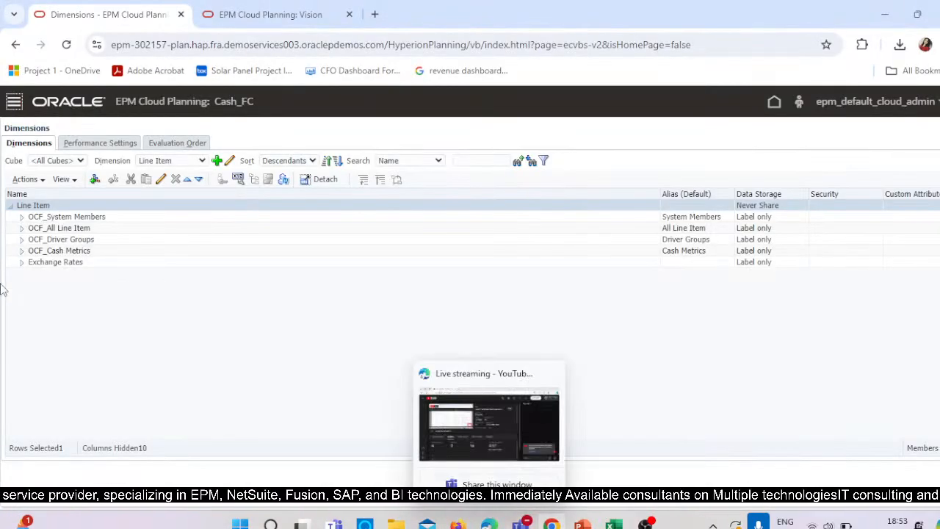
- Add a Rental_Project member under OEP_All Project in the Category dimension and refresh the database
{"action": "left_click", "coordinate": [152, 163]}
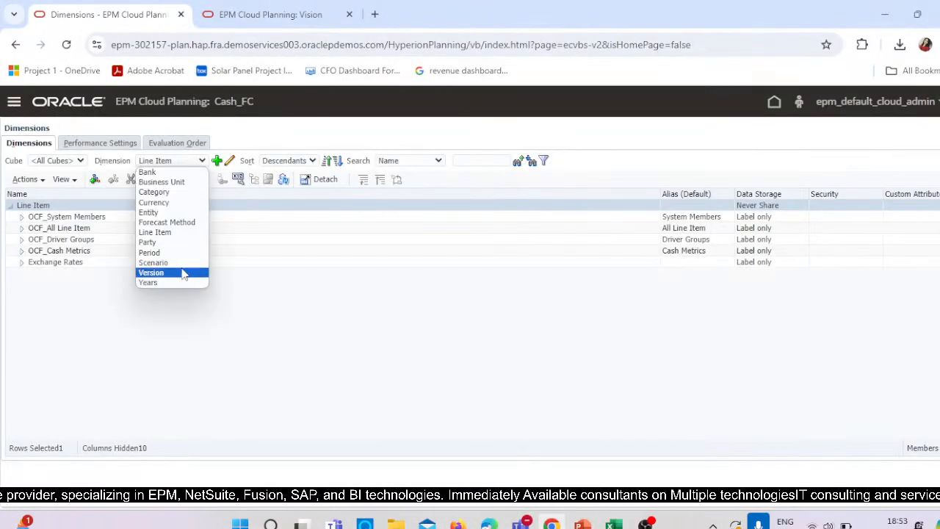
{"action": "left_click", "coordinate": [182, 192]}
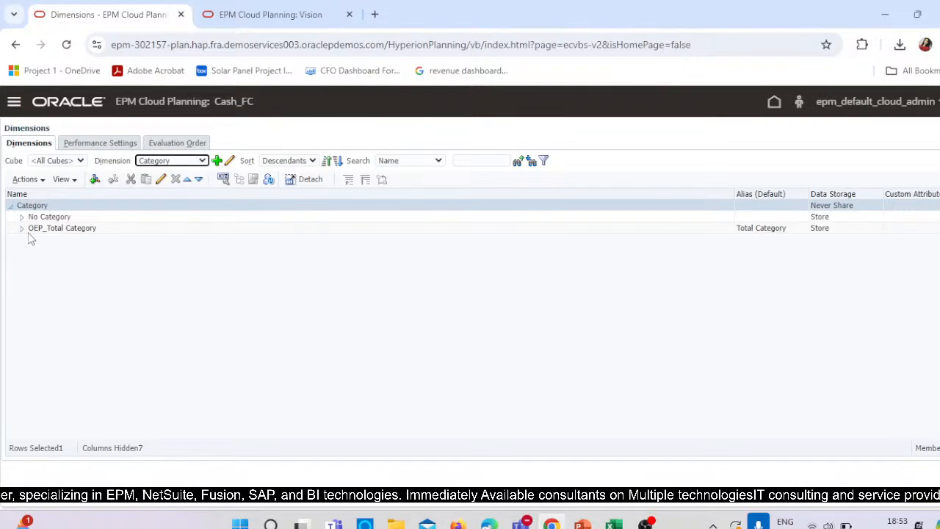
{"action": "left_click", "coordinate": [22, 228]}
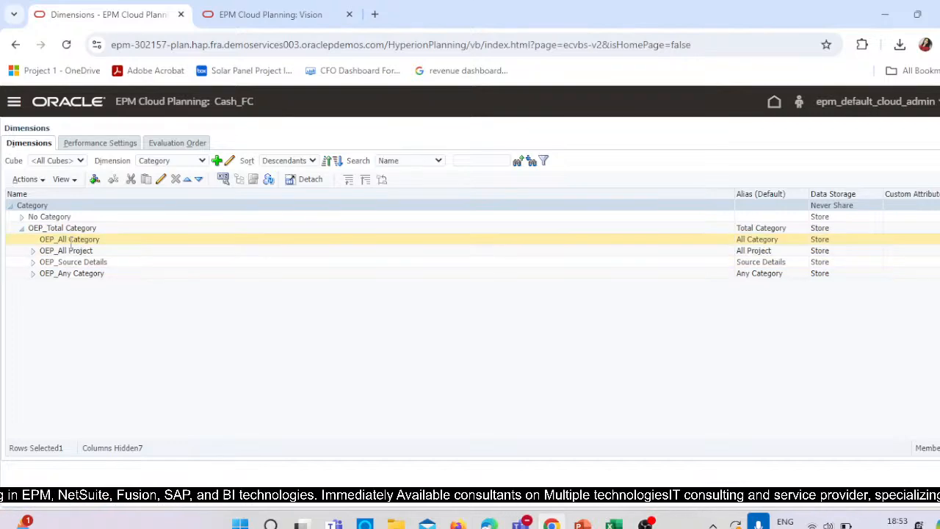
{"action": "left_click", "coordinate": [109, 250]}
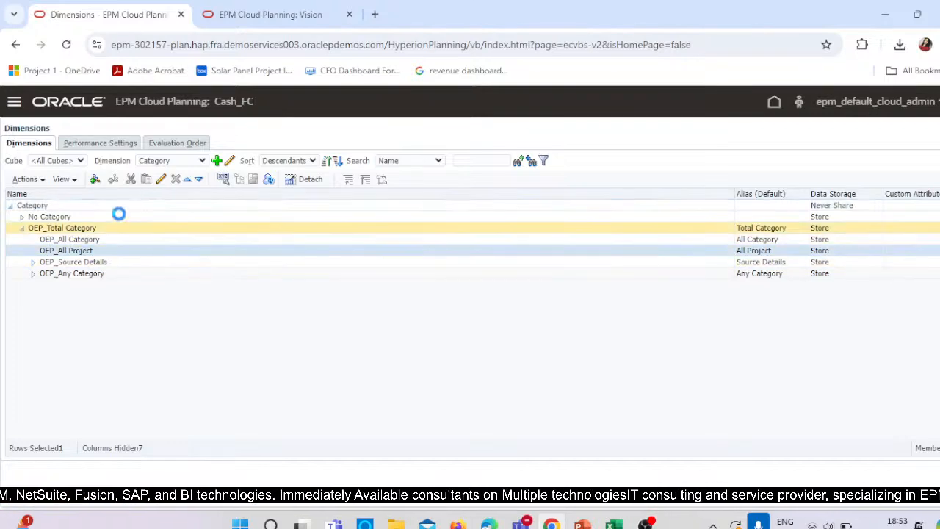
{"action": "left_click", "coordinate": [97, 180]}
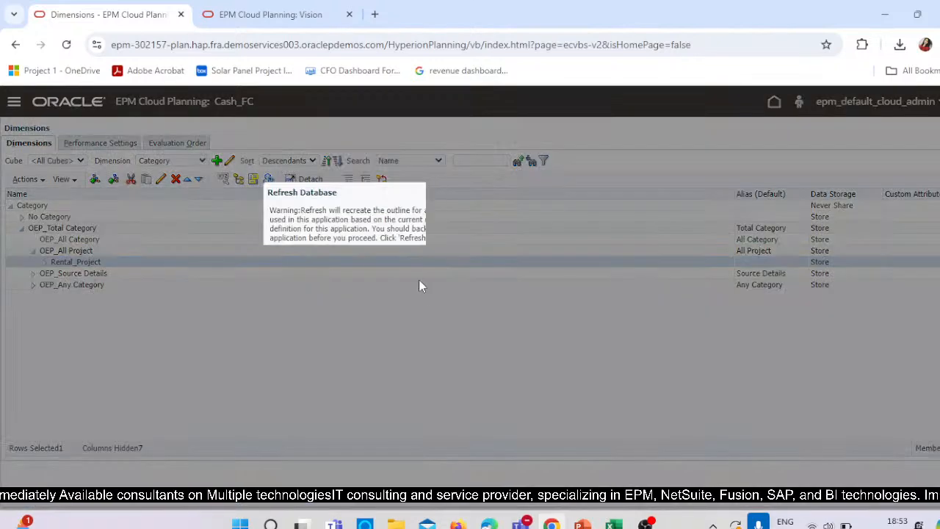
{"action": "left_click", "coordinate": [421, 256]}
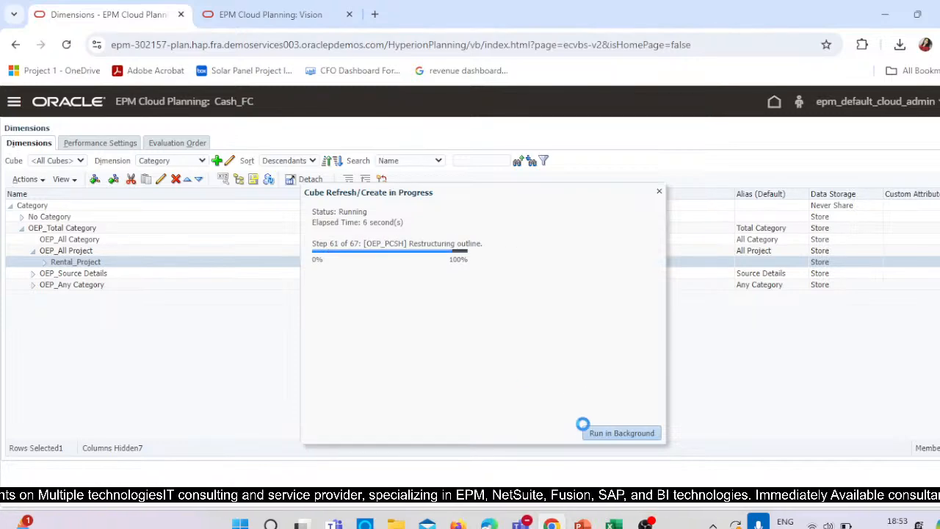
{"action": "left_click", "coordinate": [659, 192]}
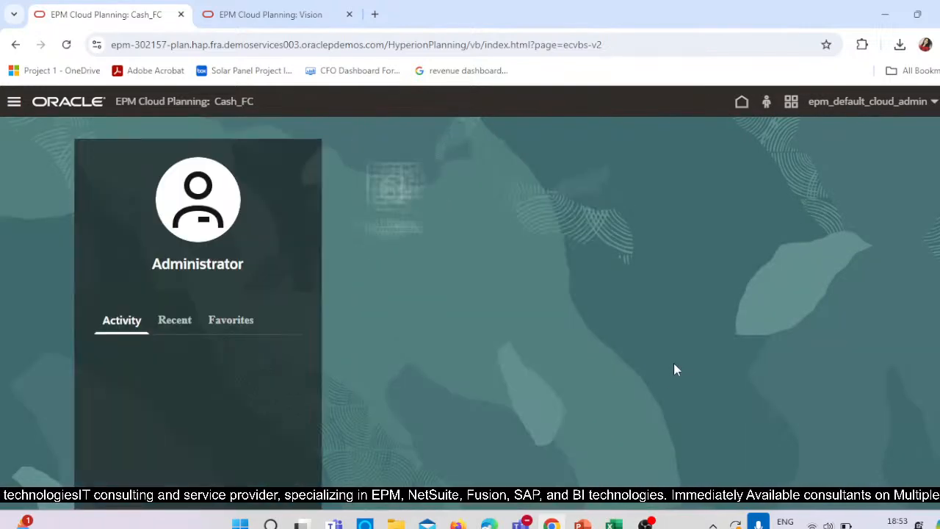
- Return to the user variable preferences and set the Customer variable to Gama_Entp under OEP_Top Customers
{"action": "left_click", "coordinate": [824, 299]}
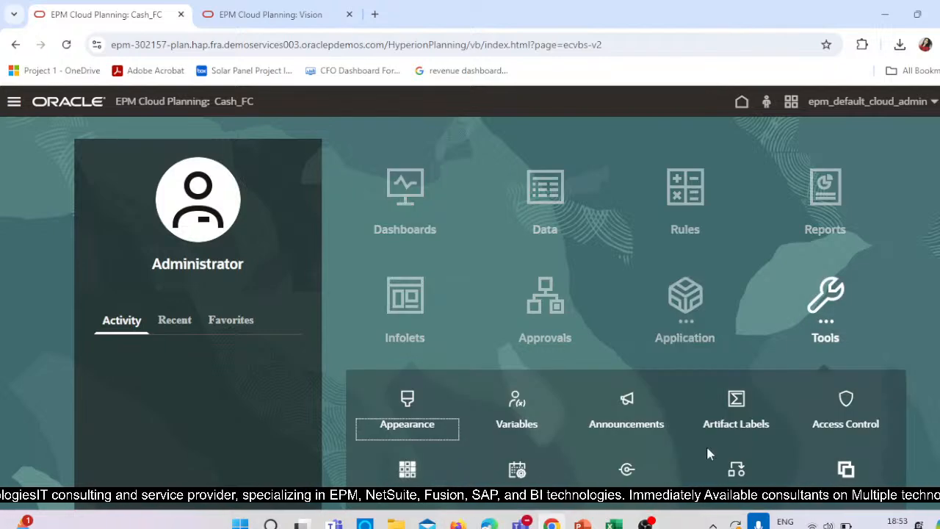
{"action": "scroll", "coordinate": [707, 454], "scroll_direction": "down", "scroll_amount": 1}
{"action": "left_click", "coordinate": [528, 479]}
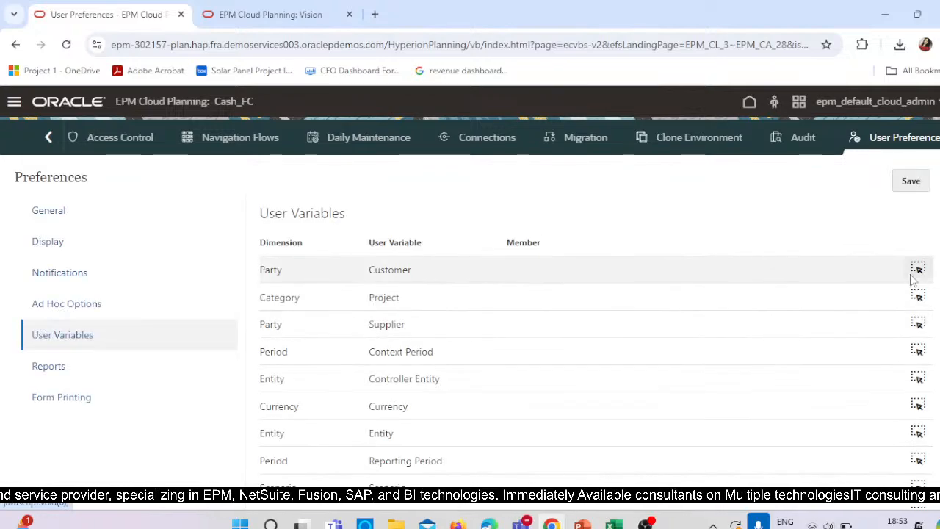
{"action": "left_click", "coordinate": [918, 269]}
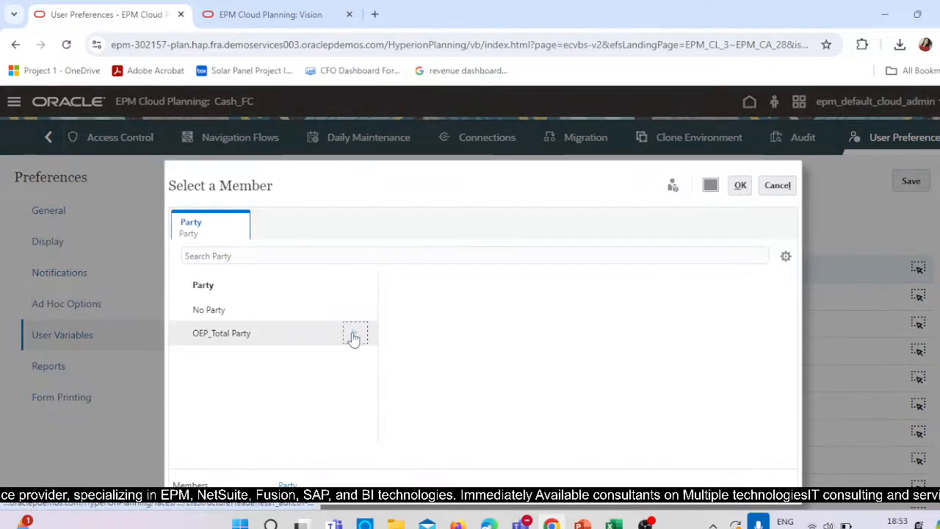
{"action": "left_click", "coordinate": [354, 333]}
{"action": "left_click", "coordinate": [564, 308]}
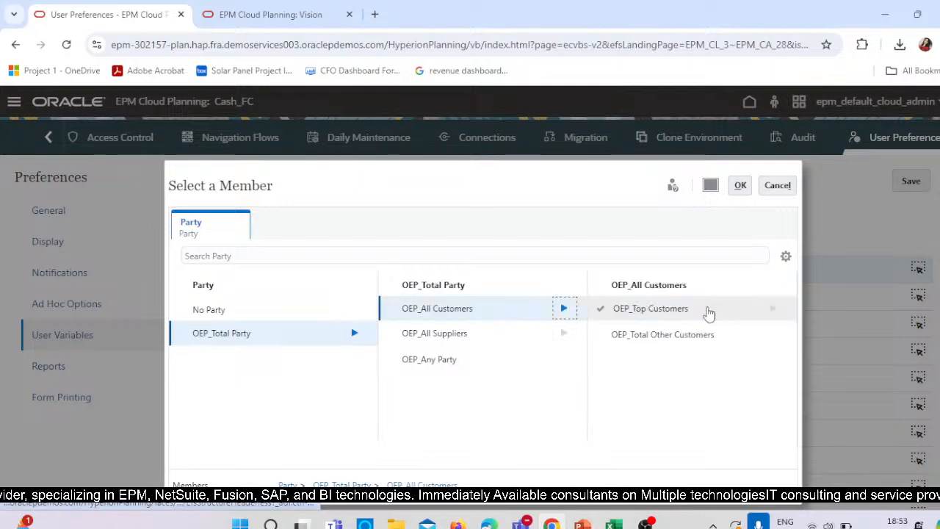
{"action": "left_click", "coordinate": [771, 309]}
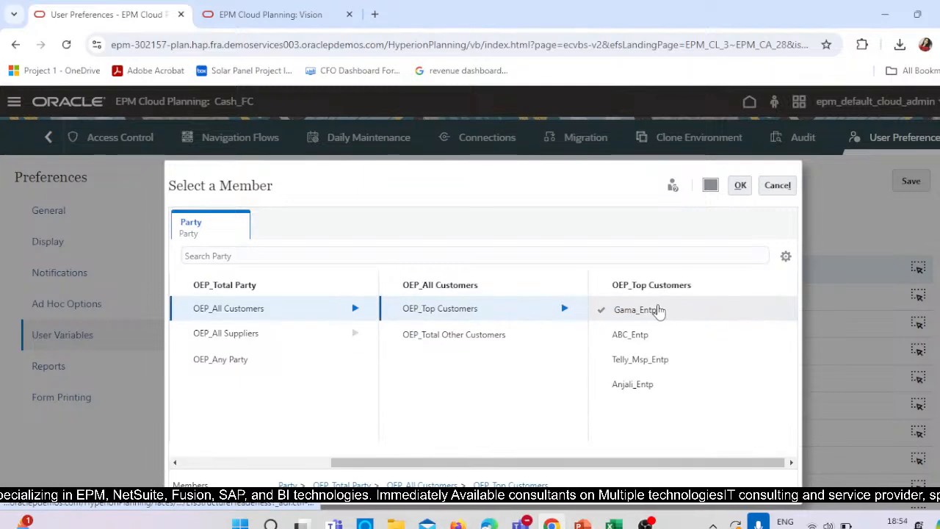
{"action": "left_click", "coordinate": [667, 311]}
{"action": "left_click", "coordinate": [739, 186]}
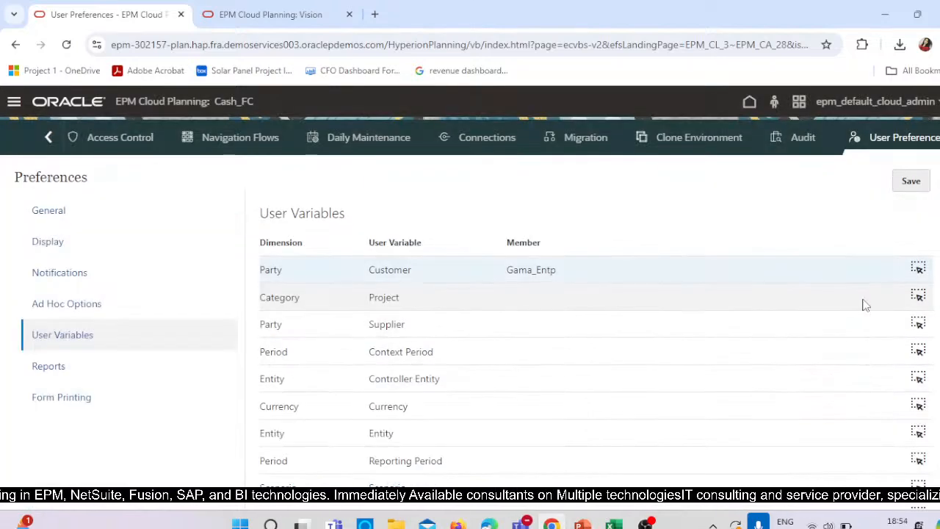
- Set the Project user variable to Rental_Project under OEP_All Project
{"action": "left_click", "coordinate": [918, 296]}
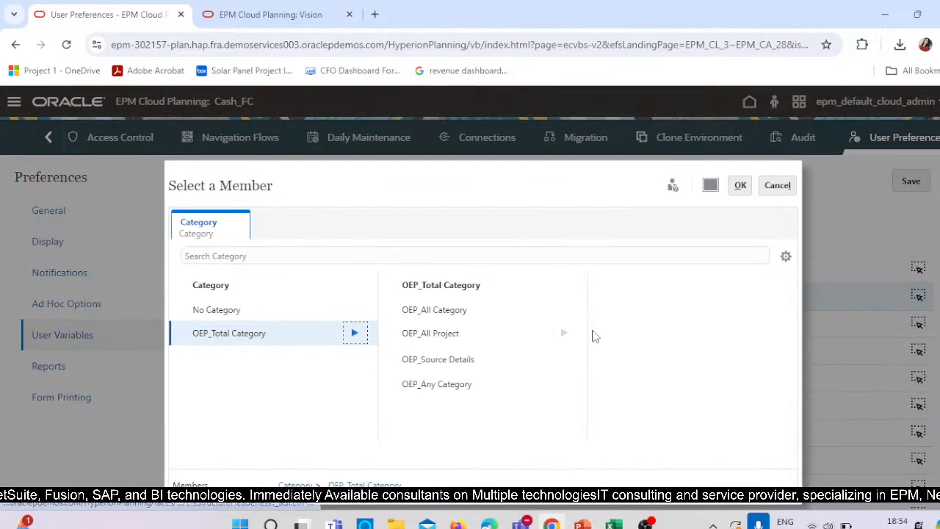
{"action": "left_click", "coordinate": [564, 332]}
{"action": "left_click", "coordinate": [739, 186]}
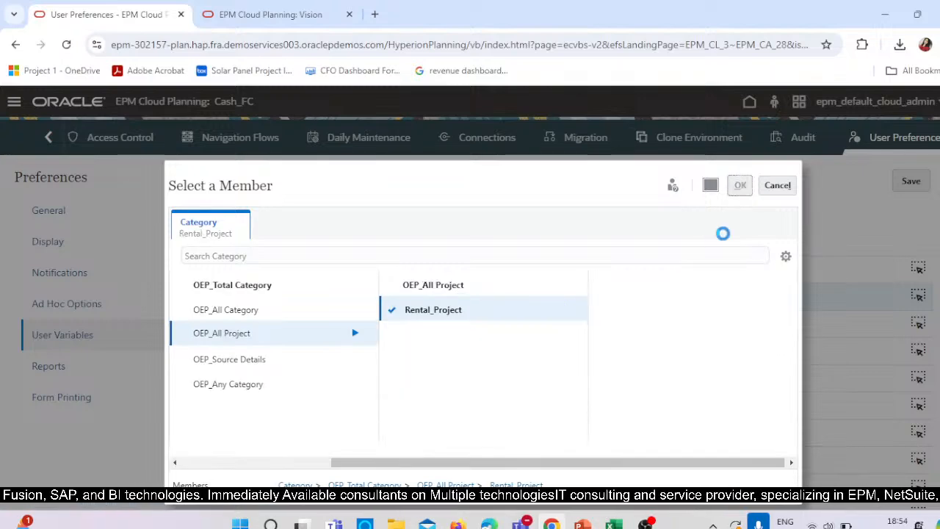
- Set the Supplier user variable to GG_Enterprises under OEP_Top Suppliers in the Party dimension
{"action": "left_click", "coordinate": [918, 324]}
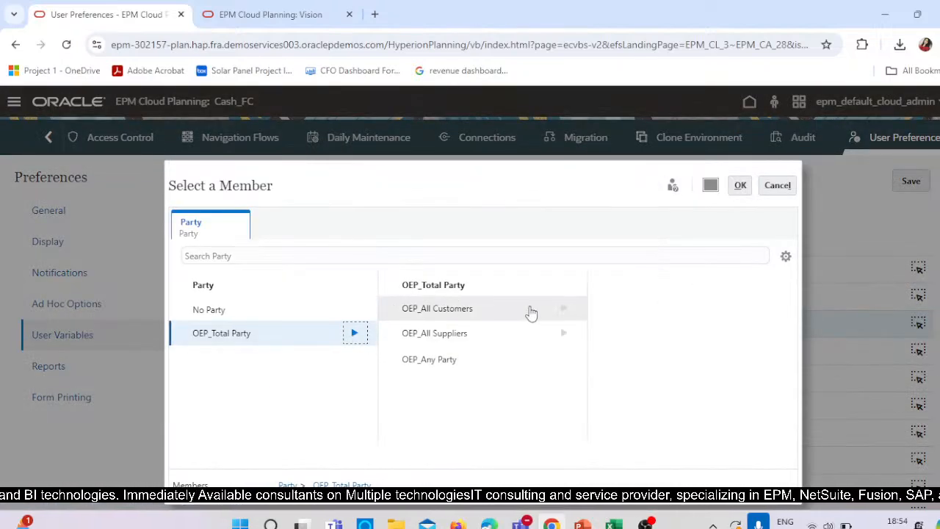
{"action": "left_click", "coordinate": [571, 334]}
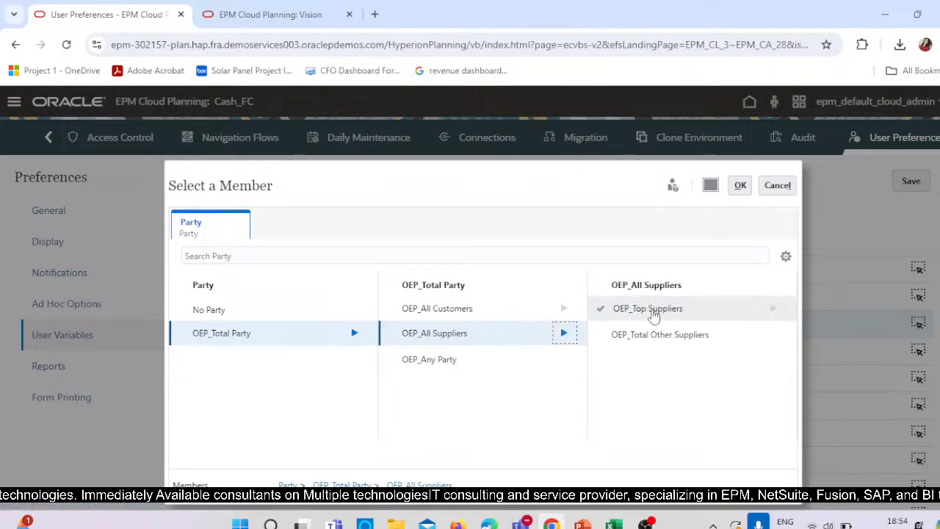
{"action": "left_click", "coordinate": [773, 309]}
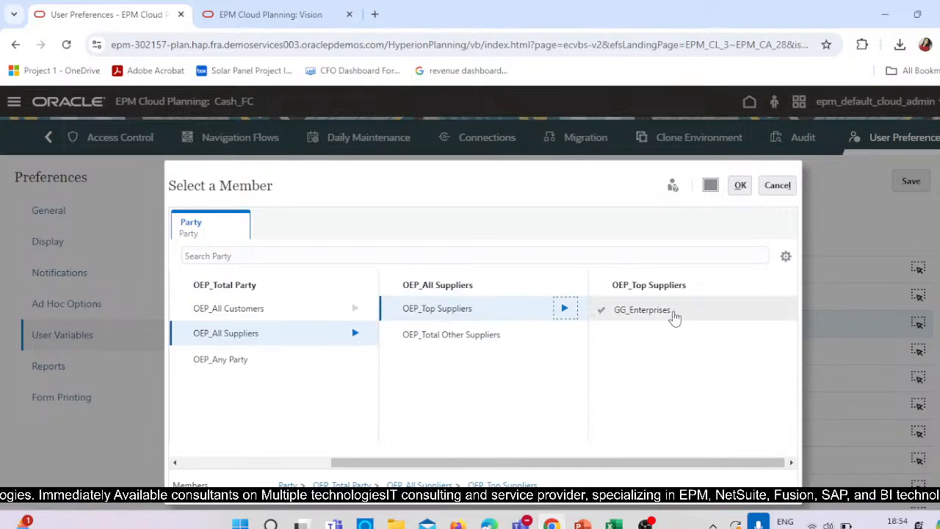
{"action": "left_click", "coordinate": [674, 298]}
{"action": "left_click", "coordinate": [739, 185]}
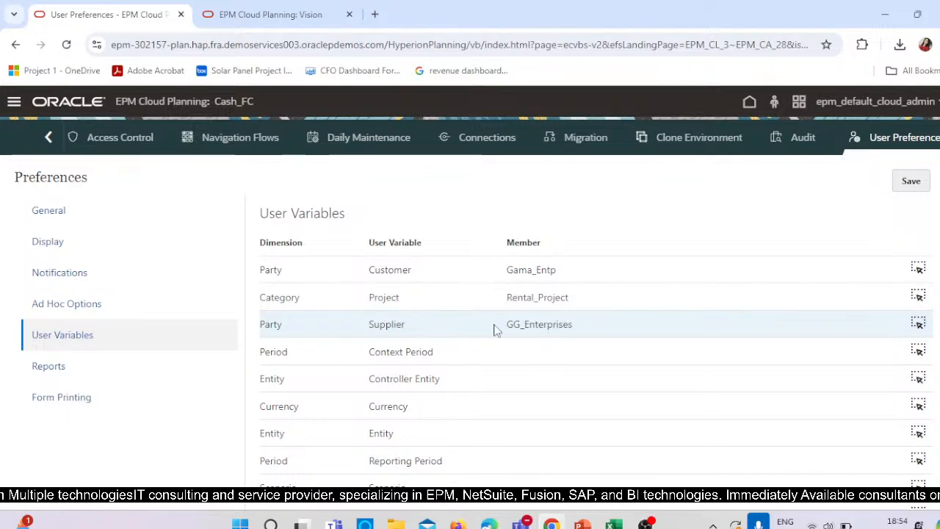
- Set the Context Period user variable to OEP_Day1, found under OEP_Daily YearTotal, OEP_Daily Q1, OEP_Jan
{"action": "left_click", "coordinate": [918, 351]}
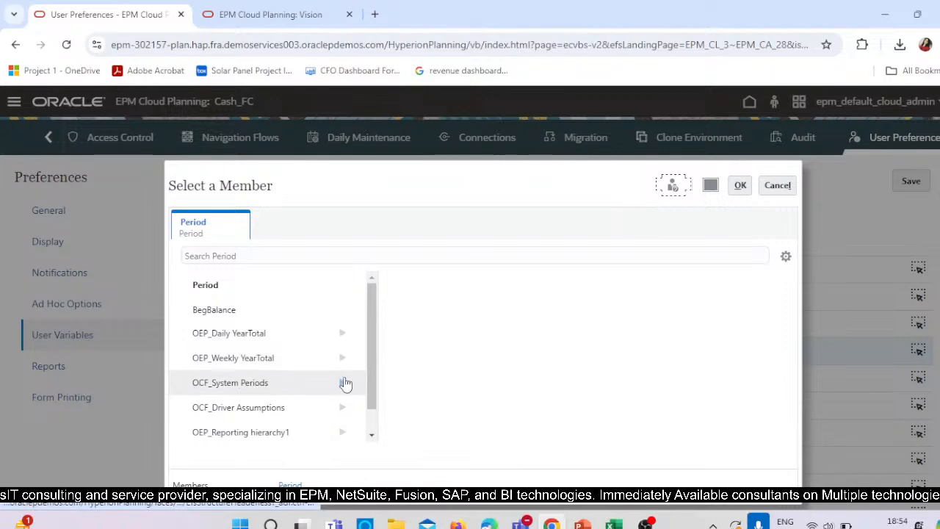
{"action": "left_click", "coordinate": [342, 408]}
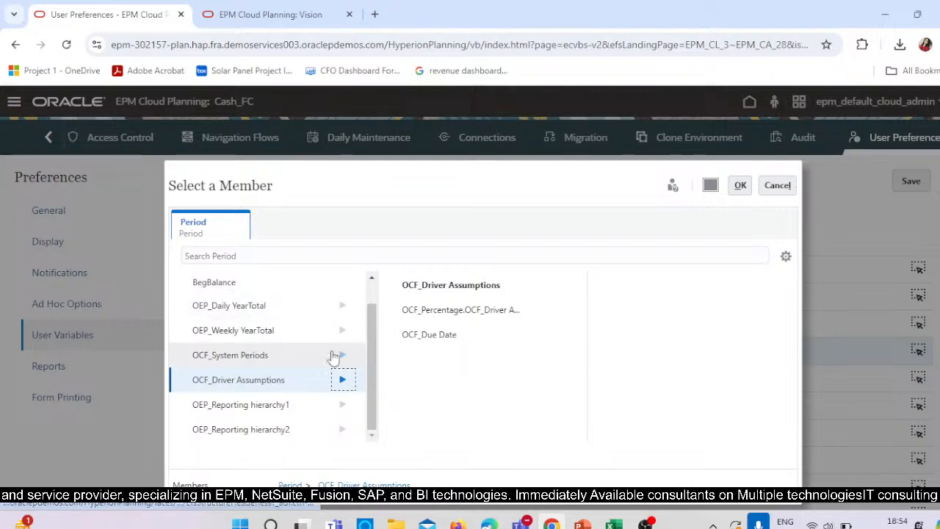
{"action": "left_click", "coordinate": [342, 305]}
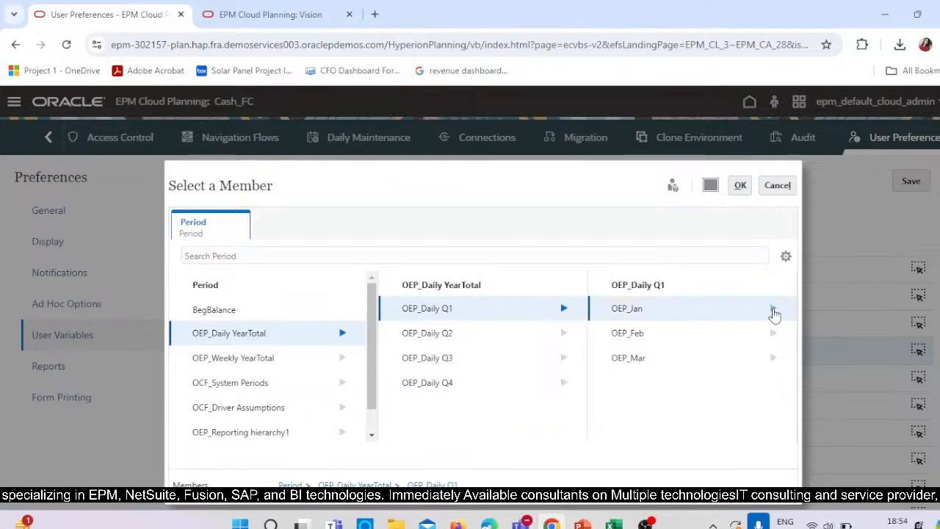
{"action": "left_click", "coordinate": [773, 310]}
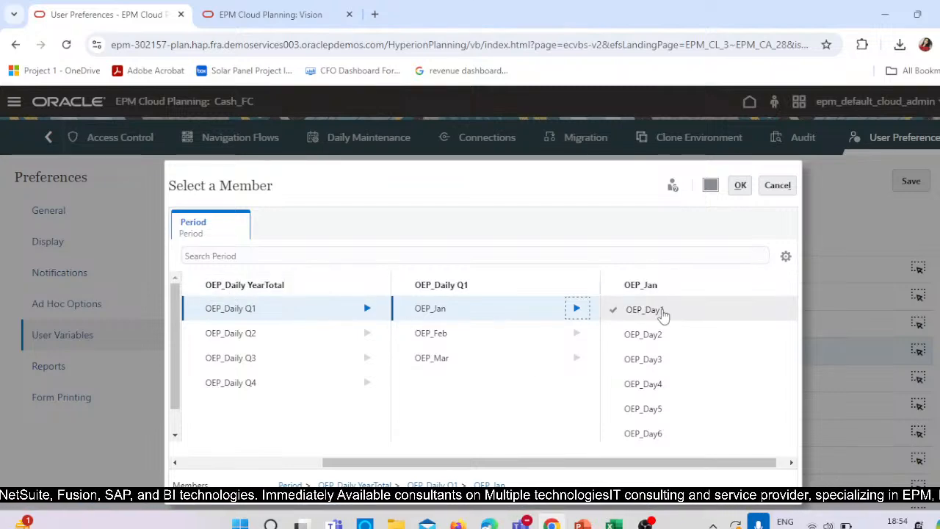
{"action": "left_click", "coordinate": [739, 185]}
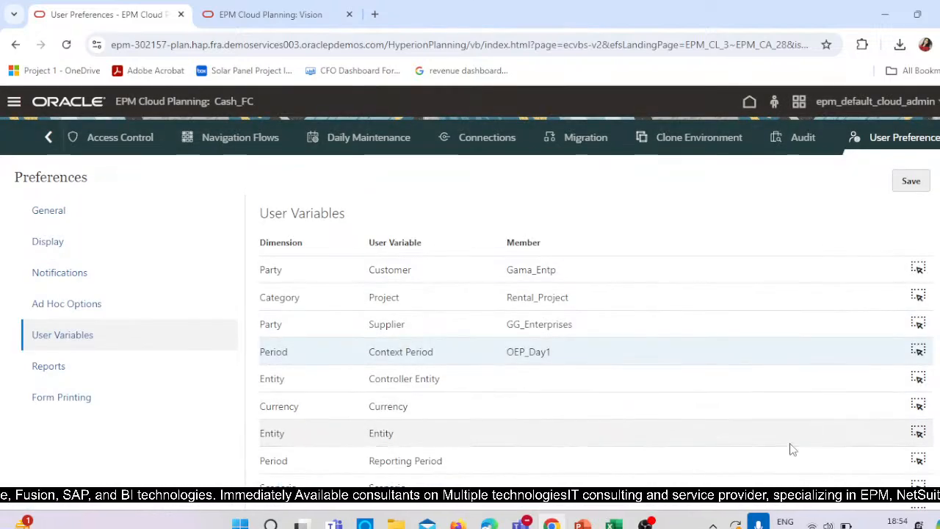
- Set the Controller Entity user variable to Finance US under OEP_Total Entity
{"action": "scroll", "coordinate": [791, 441], "scroll_direction": "down", "scroll_amount": 2}
{"action": "scroll", "coordinate": [824, 428], "scroll_direction": "up", "scroll_amount": 2}
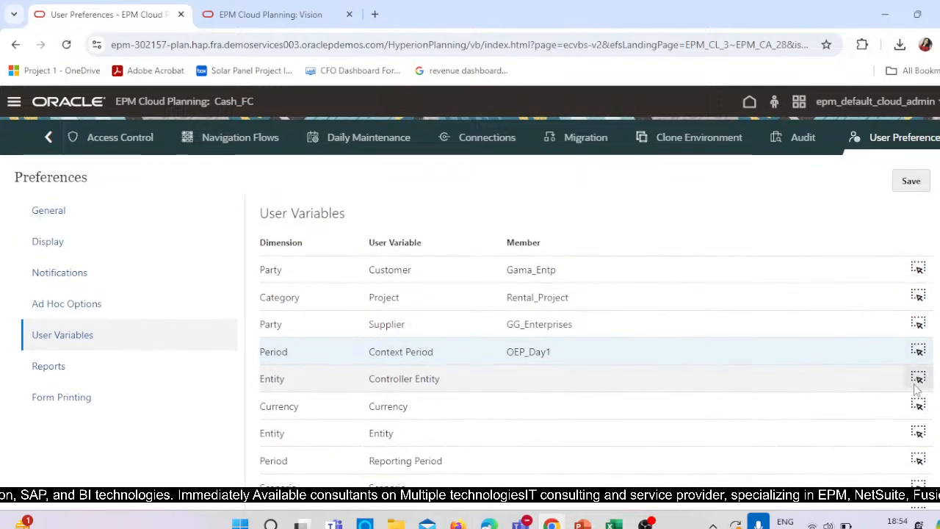
{"action": "left_click", "coordinate": [918, 379]}
{"action": "left_click", "coordinate": [355, 333]}
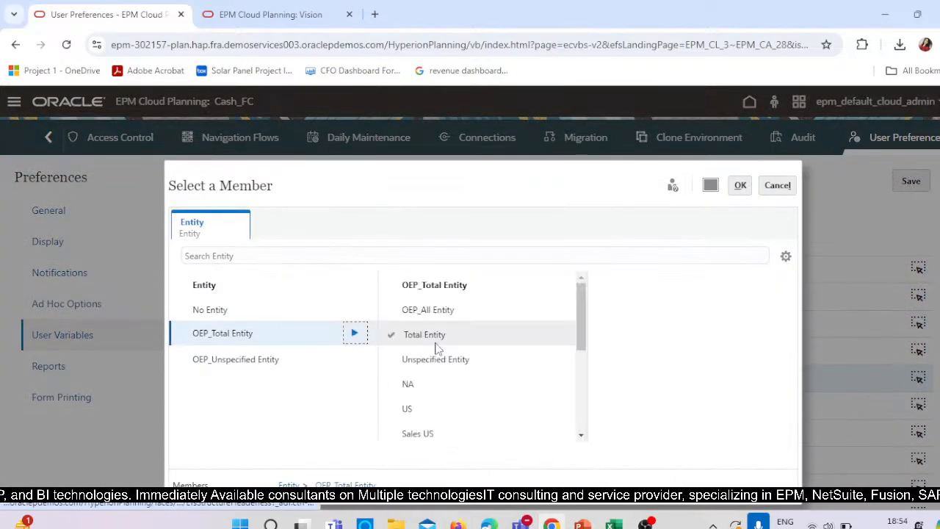
{"action": "scroll", "coordinate": [445, 440], "scroll_direction": "down", "scroll_amount": 1}
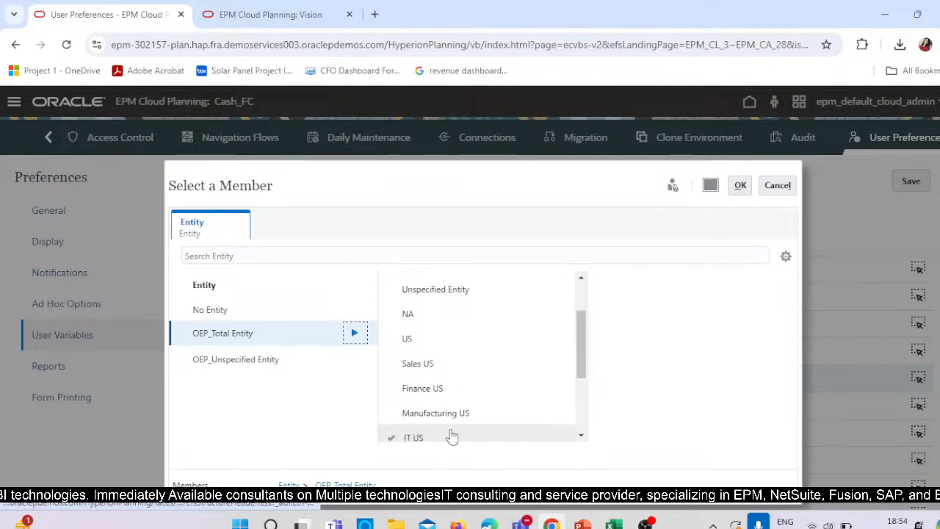
{"action": "left_click", "coordinate": [445, 395]}
{"action": "left_click", "coordinate": [740, 186]}
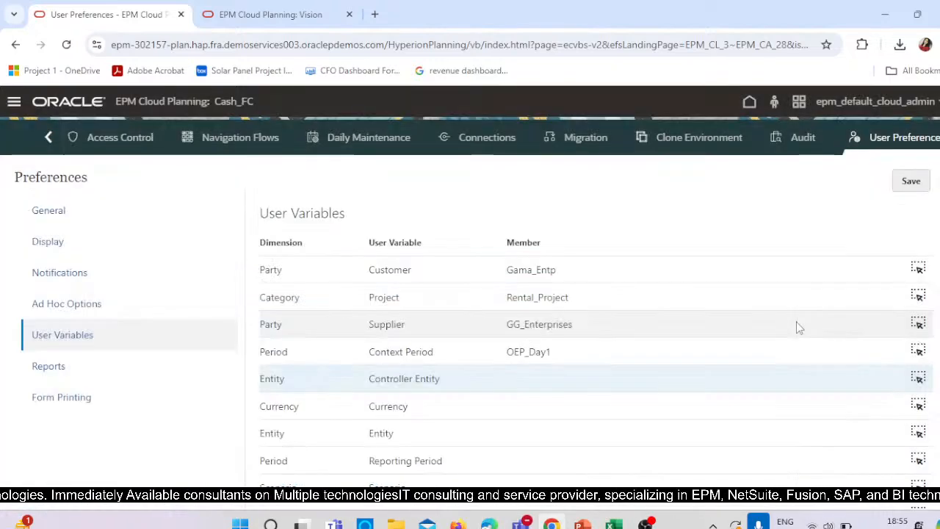
- Set the Currency user variable to USD under Input Currencies
{"action": "scroll", "coordinate": [852, 318], "scroll_direction": "down", "scroll_amount": 1}
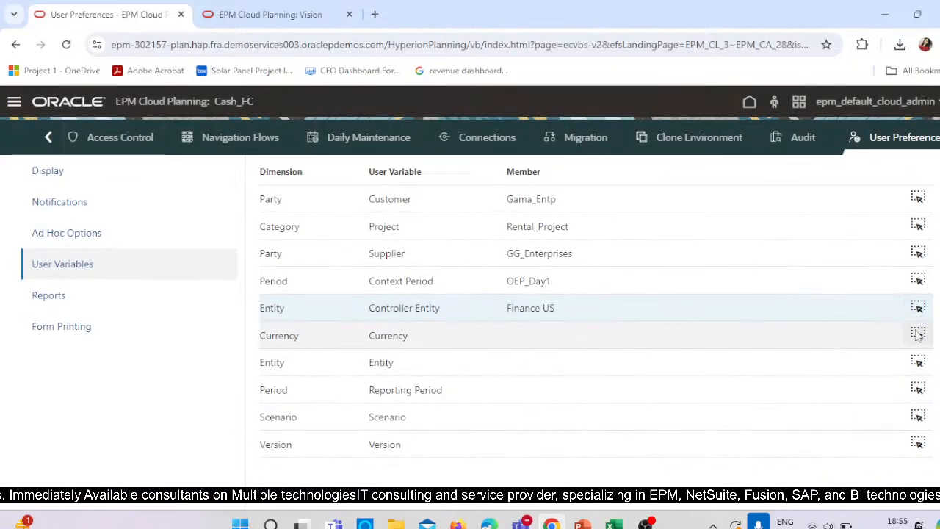
{"action": "left_click", "coordinate": [918, 334]}
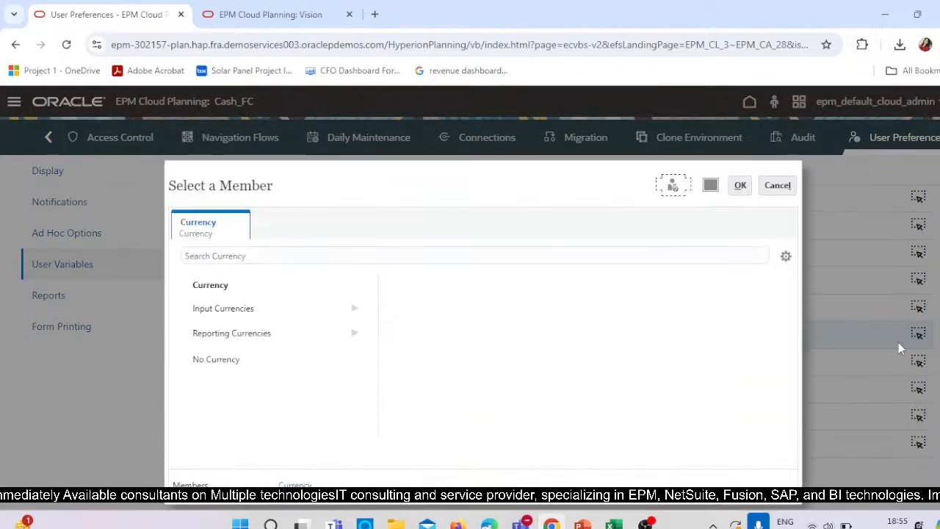
{"action": "left_click", "coordinate": [354, 307]}
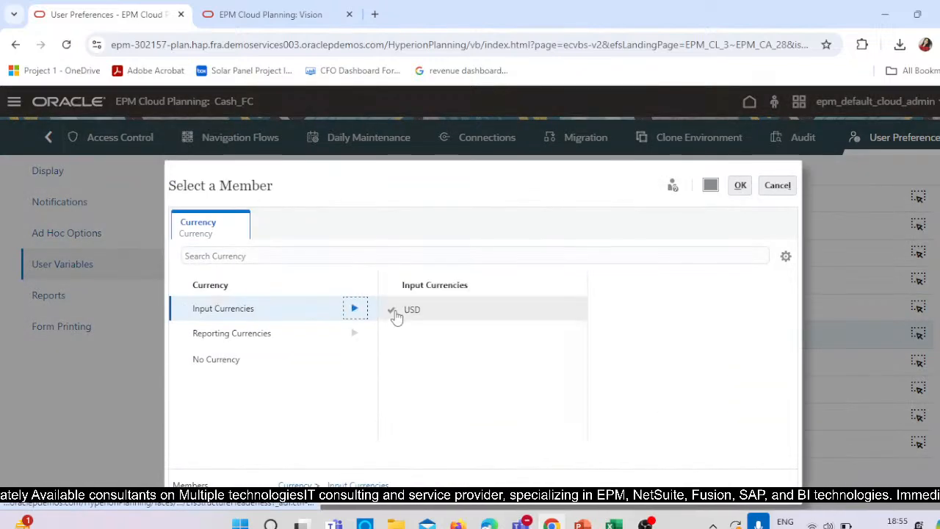
{"action": "left_click", "coordinate": [739, 187]}
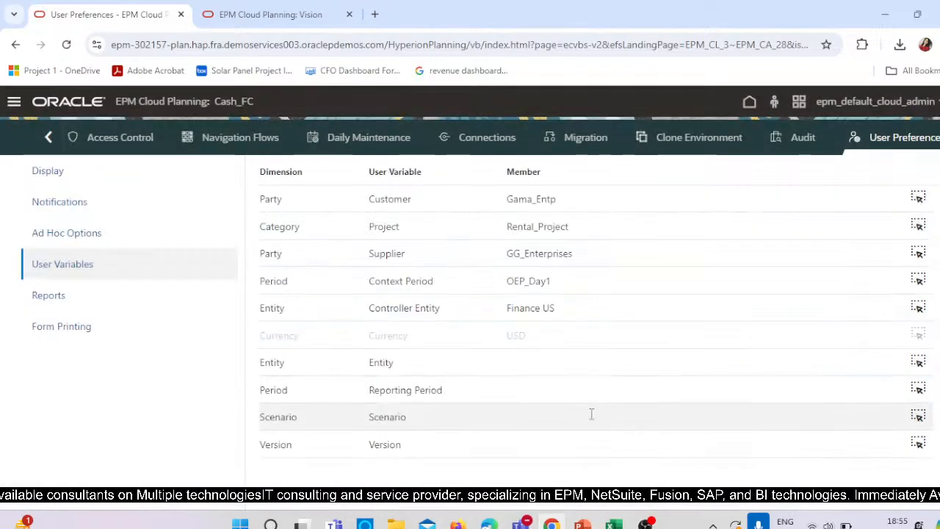
- Set the Entity user variable to Finance US and change the Controller Entity variable to US, both under OEP_Total Entity
{"action": "left_click", "coordinate": [919, 361]}
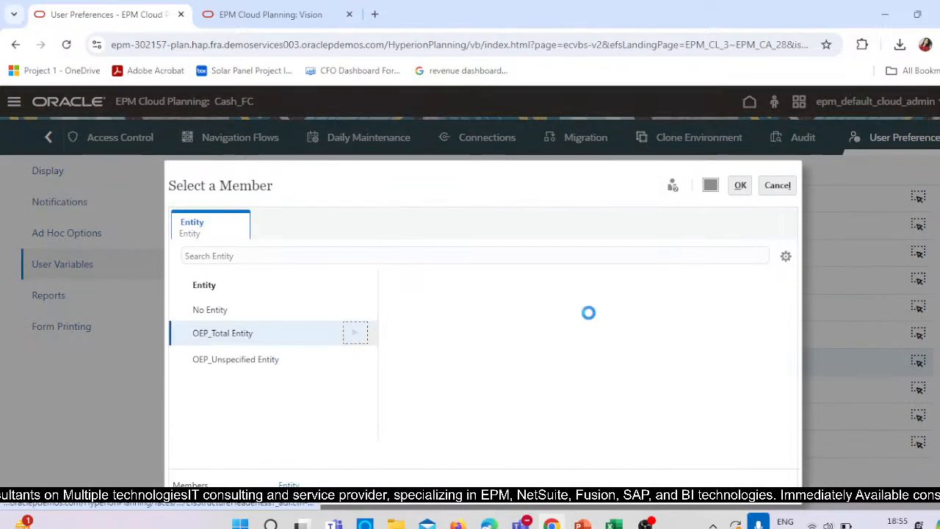
{"action": "scroll", "coordinate": [434, 397], "scroll_direction": "down", "scroll_amount": 2}
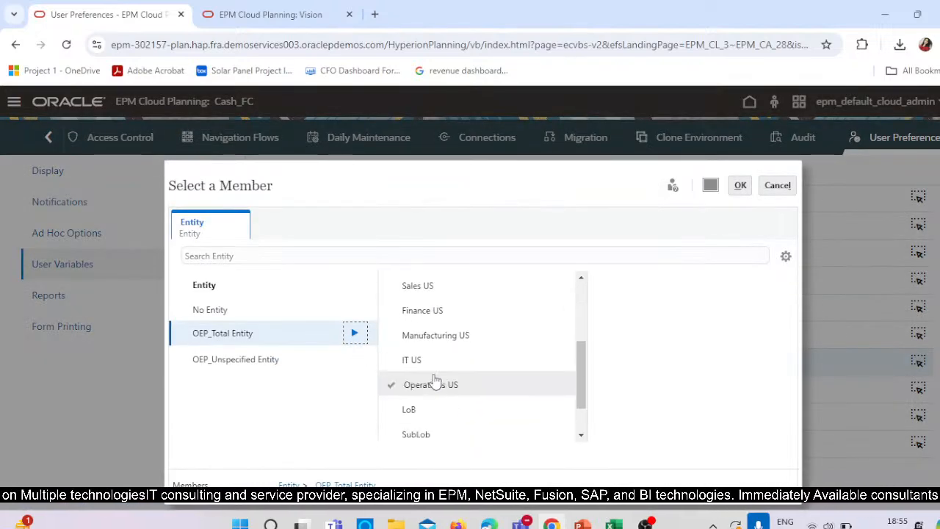
{"action": "left_click", "coordinate": [435, 311]}
{"action": "left_click", "coordinate": [740, 186]}
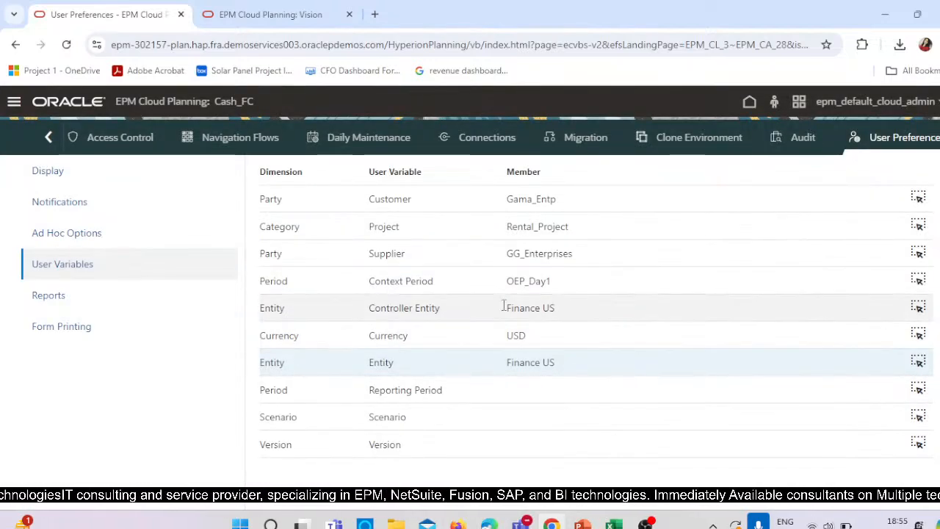
{"action": "left_click", "coordinate": [918, 307]}
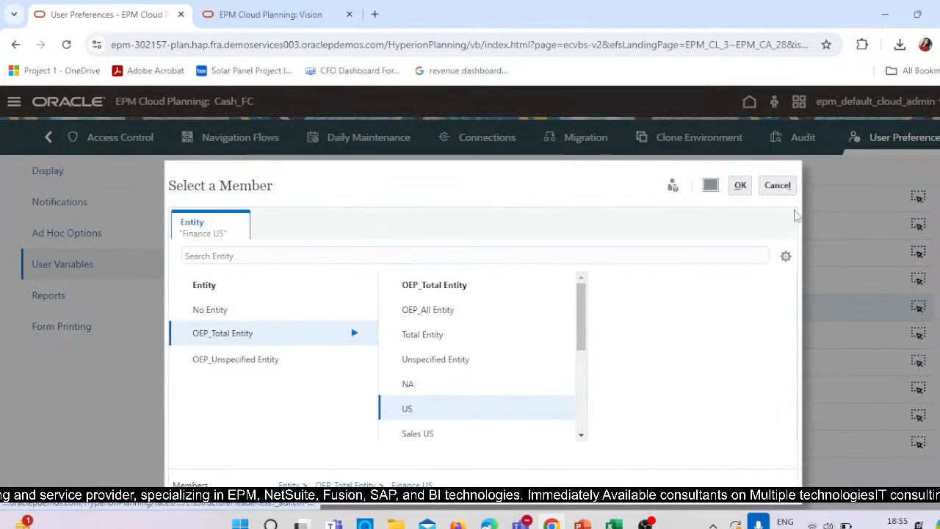
{"action": "left_click", "coordinate": [740, 185]}
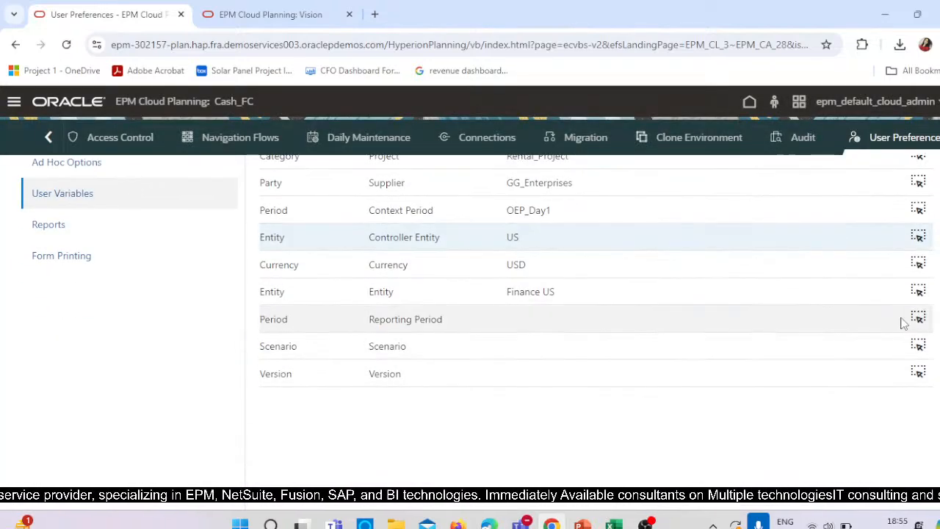
- Set the Reporting Period user variable to OCF_Due Date under OCF_Driver Assumptions
{"action": "left_click", "coordinate": [919, 318]}
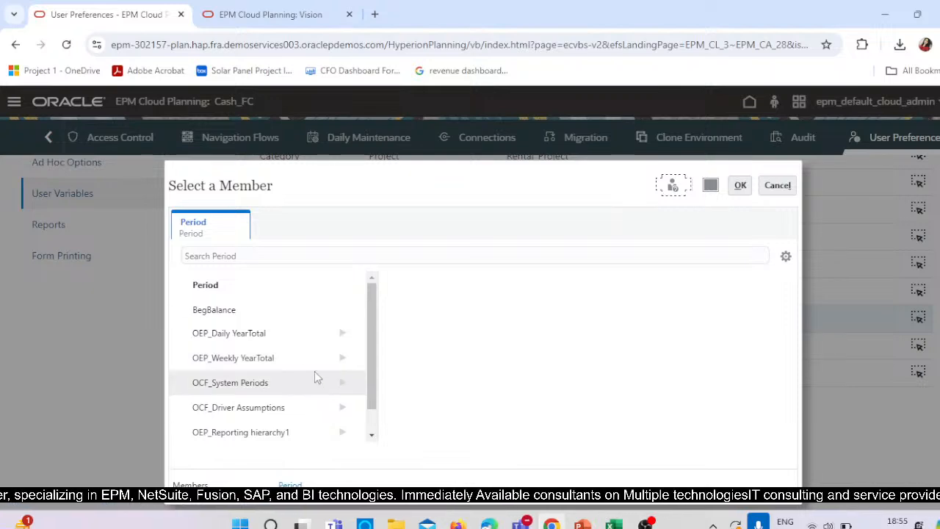
{"action": "left_click", "coordinate": [342, 335]}
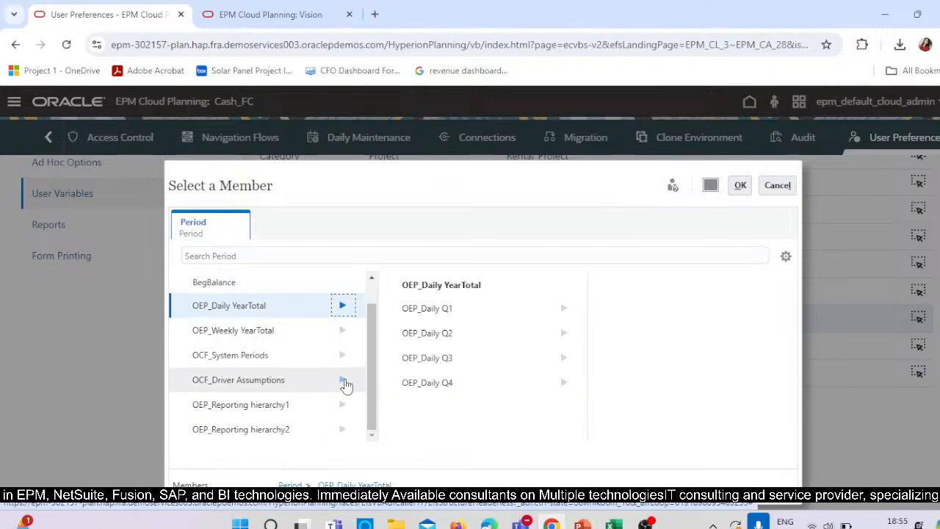
{"action": "left_click", "coordinate": [343, 380]}
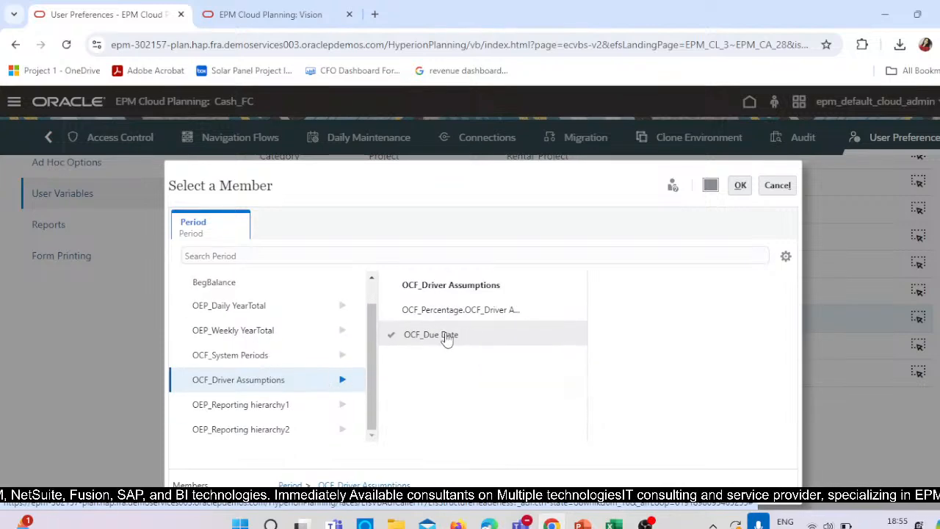
{"action": "left_click", "coordinate": [445, 335]}
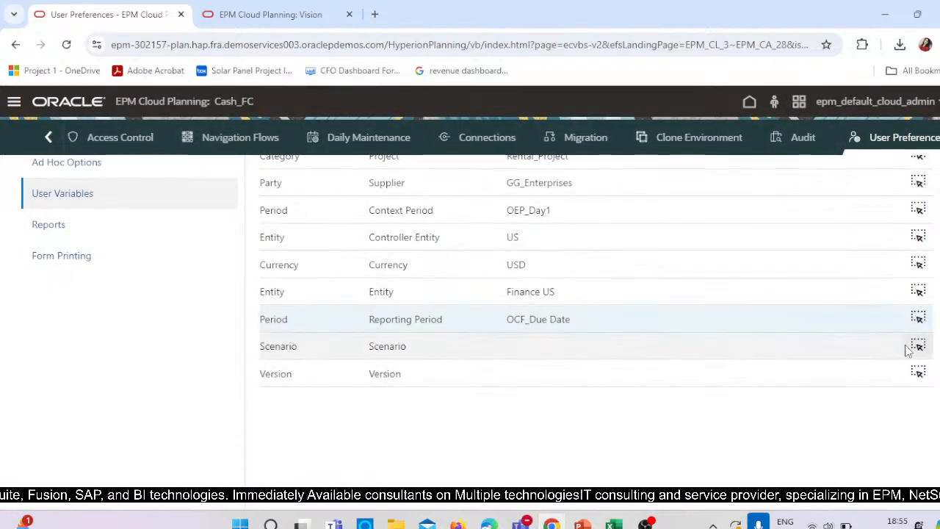
- Set the Scenario user variable to OEP_Forecast under OEP_Scenarios and choose a member for the Version variable
{"action": "left_click", "coordinate": [918, 346]}
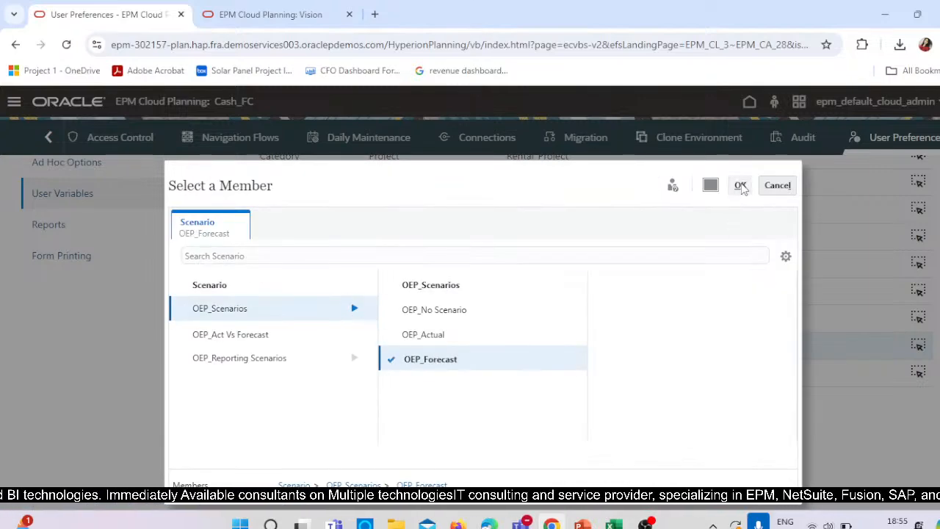
{"action": "left_click", "coordinate": [740, 185]}
{"action": "left_click", "coordinate": [918, 372]}
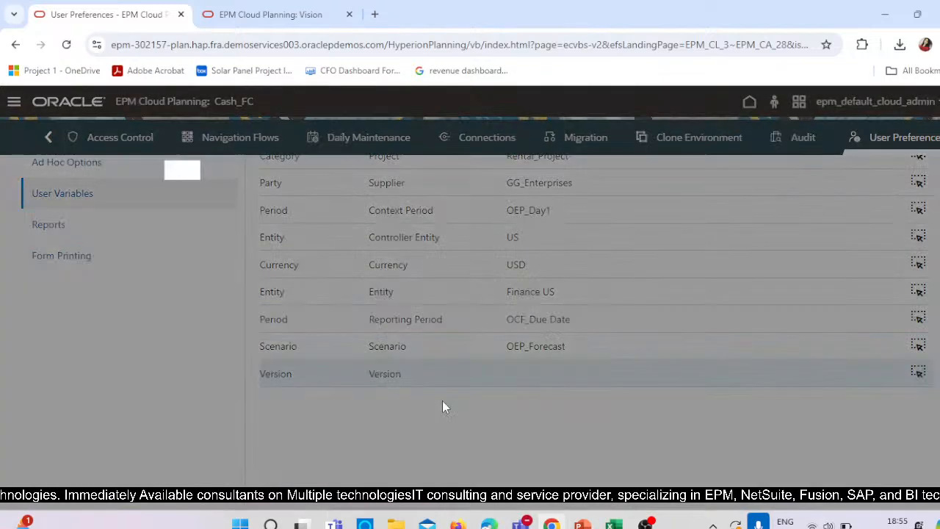
{"action": "left_click", "coordinate": [354, 308]}
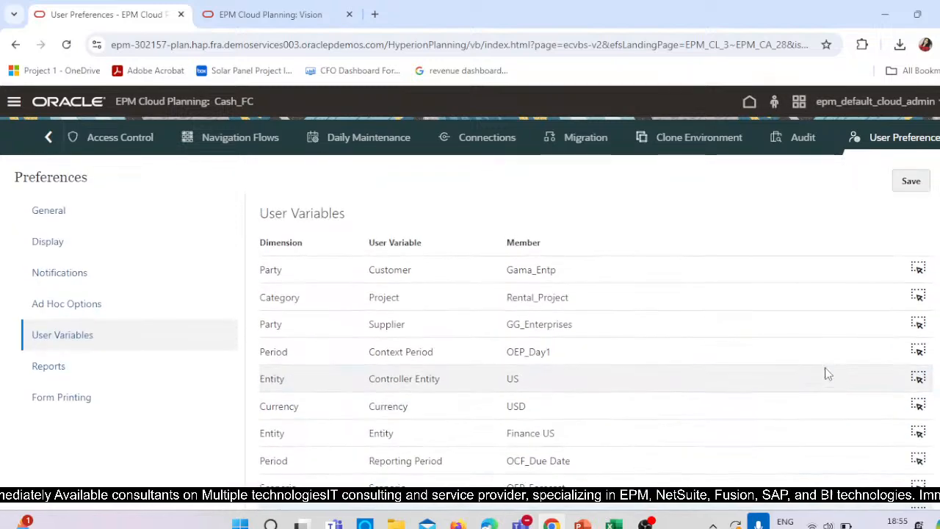
- Save the user variable preferences and return to the Cash_FC home page
{"action": "left_click", "coordinate": [911, 181]}
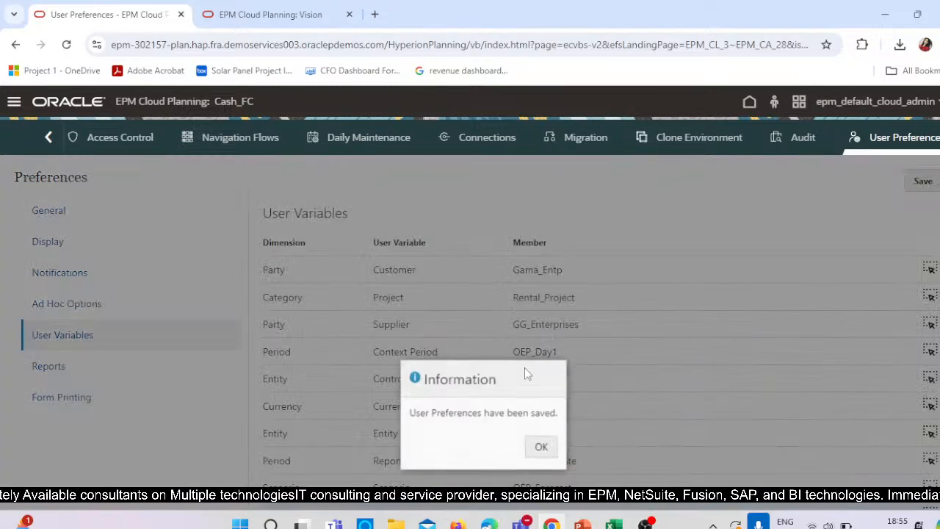
{"action": "left_click", "coordinate": [541, 445]}
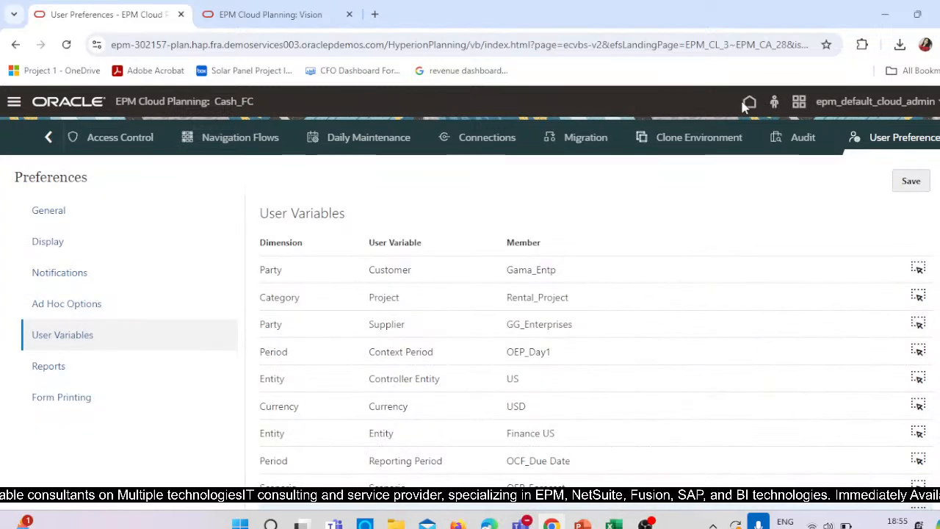
{"action": "left_click", "coordinate": [748, 102]}
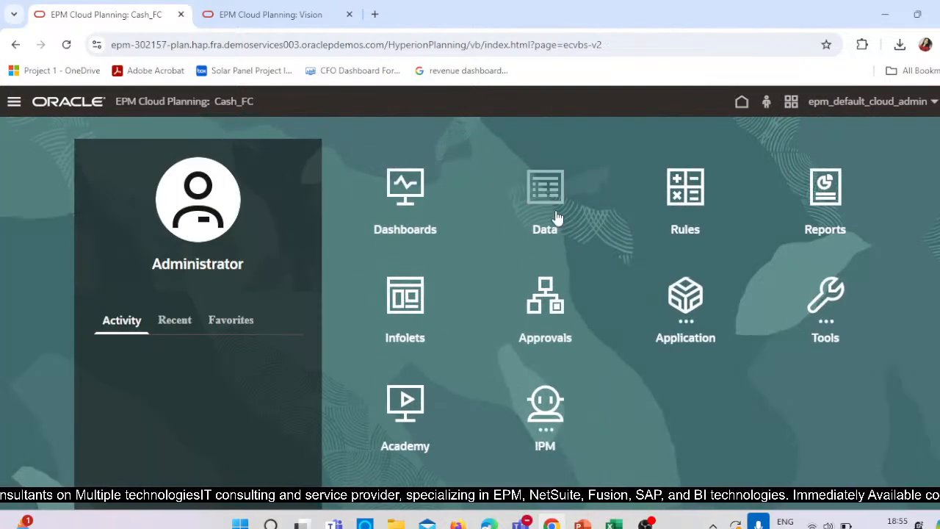
- Go to the data entry forms and expand the Cashflow and Cashflow - Daily folders in the library
{"action": "left_click", "coordinate": [552, 215]}
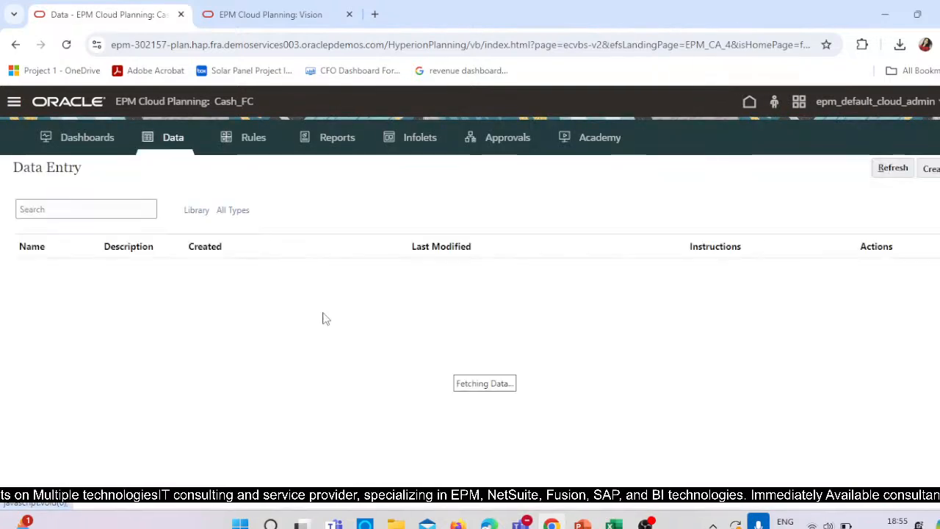
{"action": "left_click", "coordinate": [46, 311]}
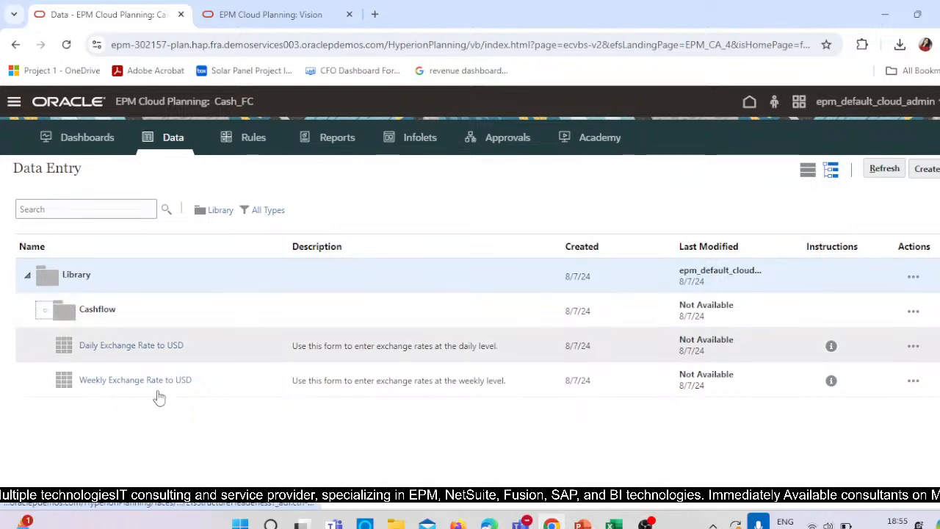
{"action": "left_click", "coordinate": [62, 346]}
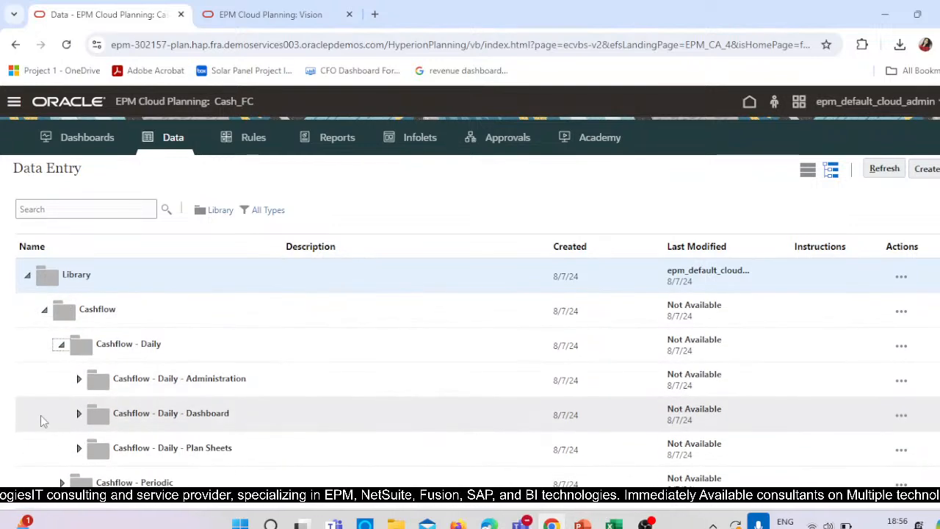
- Expand the Cashflow - Daily - Administration folder, look through its forms and open the Salary Pay Terms form
{"action": "left_click", "coordinate": [79, 378]}
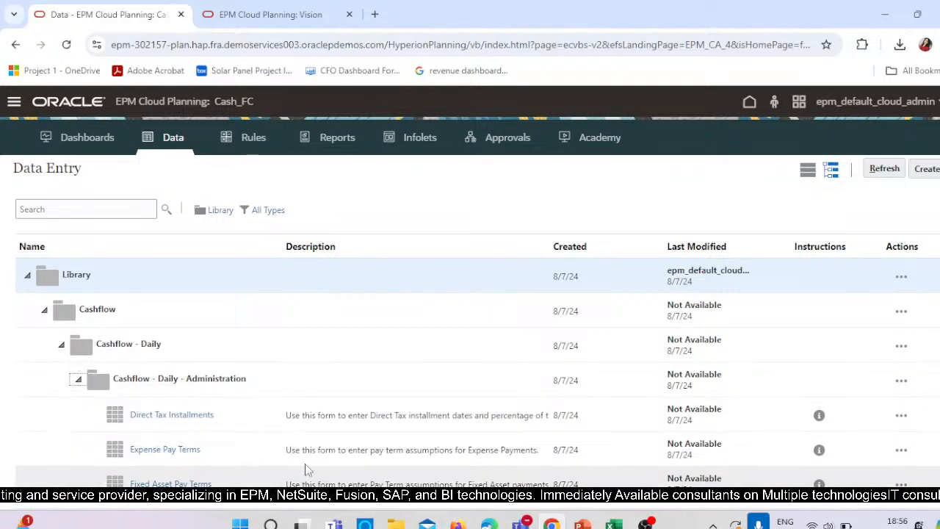
{"action": "scroll", "coordinate": [317, 454], "scroll_direction": "down", "scroll_amount": 2}
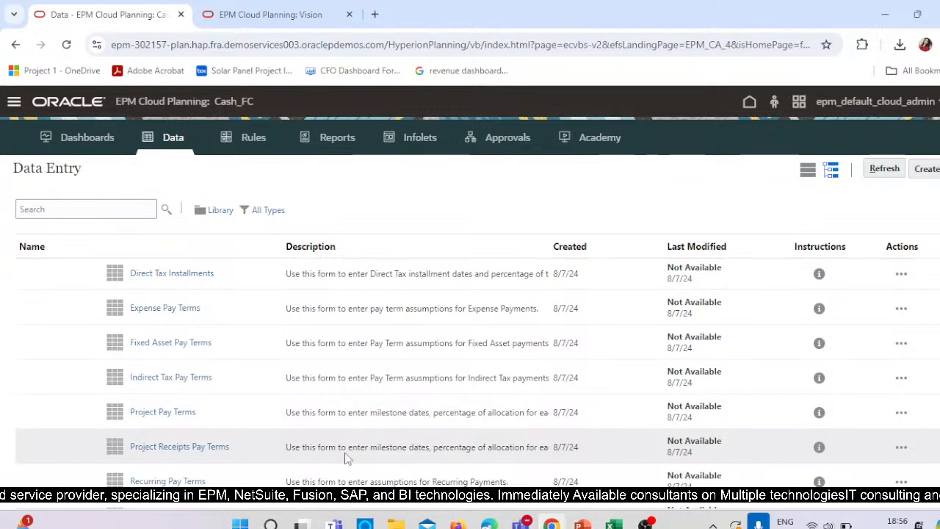
{"action": "scroll", "coordinate": [309, 412], "scroll_direction": "up", "scroll_amount": 1}
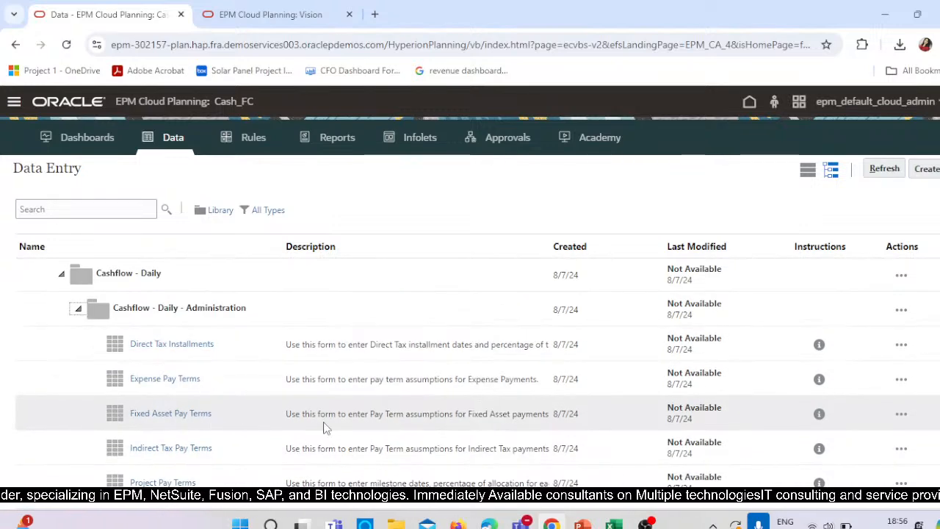
{"action": "scroll", "coordinate": [331, 434], "scroll_direction": "down", "scroll_amount": 3}
{"action": "scroll", "coordinate": [330, 440], "scroll_direction": "down", "scroll_amount": 2}
{"action": "scroll", "coordinate": [176, 363], "scroll_direction": "up", "scroll_amount": 3}
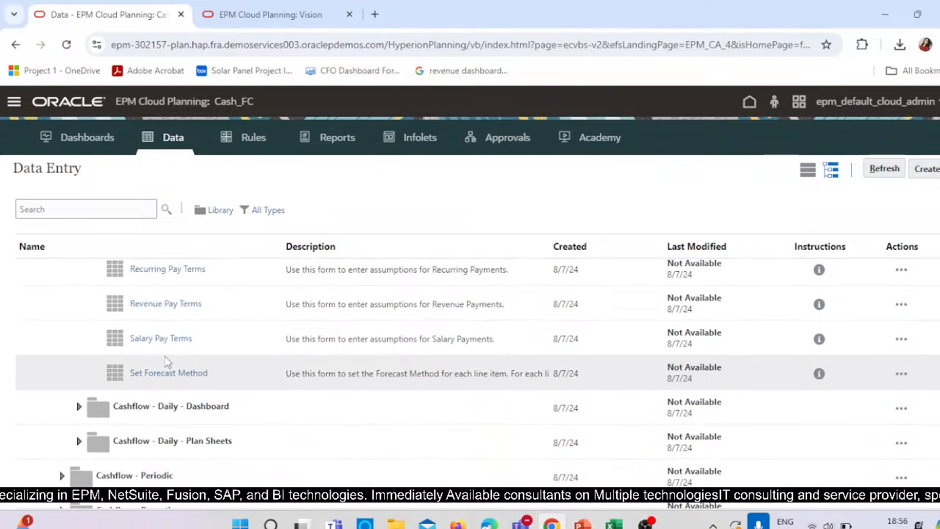
{"action": "scroll", "coordinate": [200, 375], "scroll_direction": "down", "scroll_amount": 1}
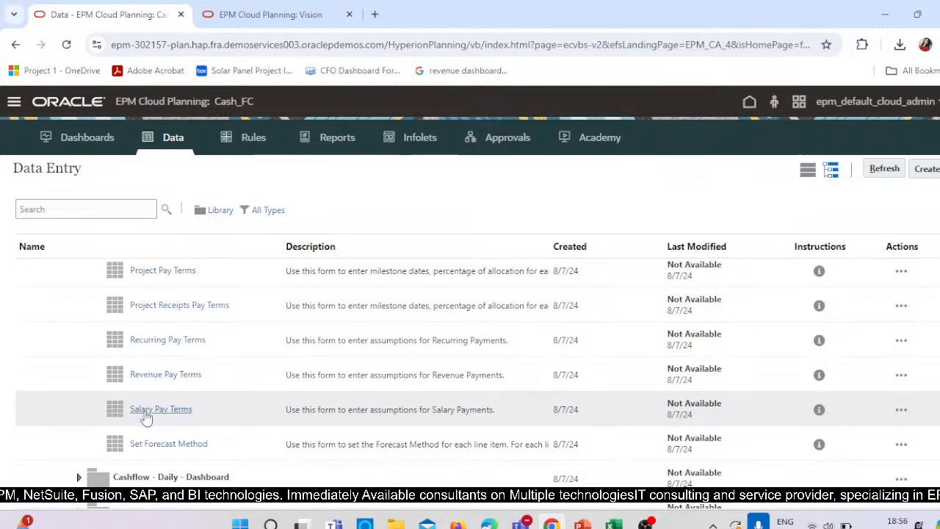
{"action": "left_click", "coordinate": [180, 409]}
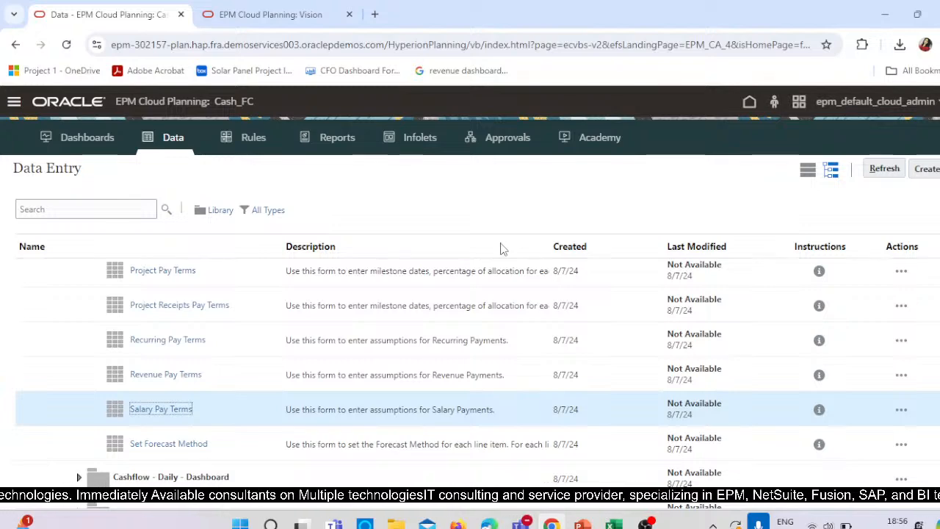
{"action": "left_click", "coordinate": [145, 409]}
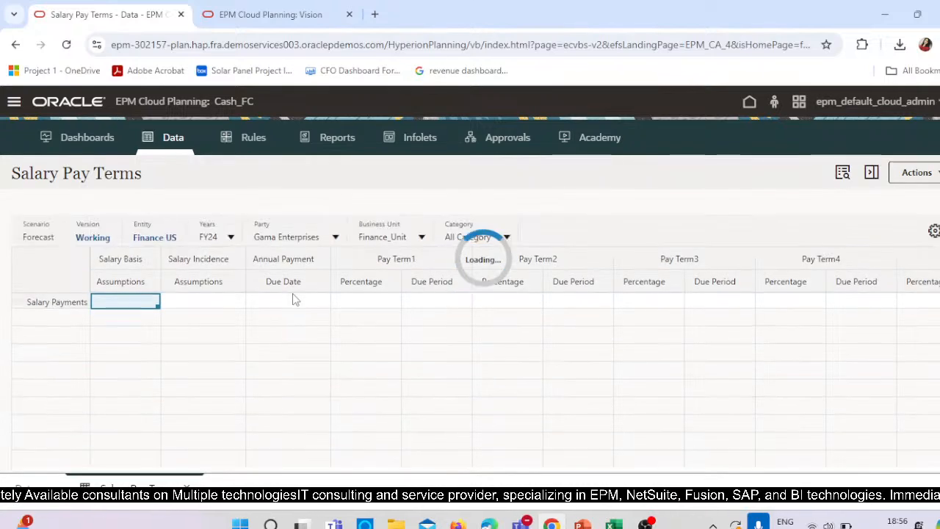
- Examine the members offered for Party, Business Unit and Category in the Salary Pay Terms form
{"action": "left_click", "coordinate": [337, 238]}
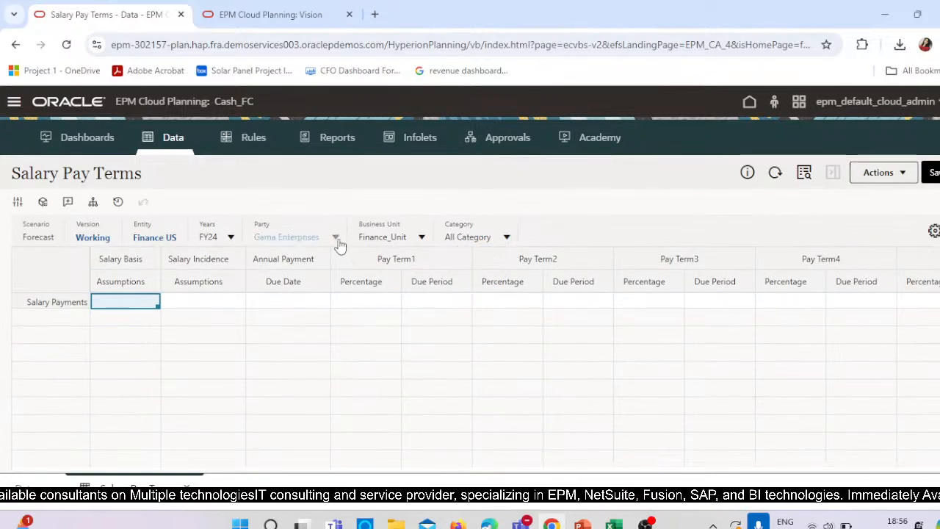
{"action": "left_click", "coordinate": [421, 238]}
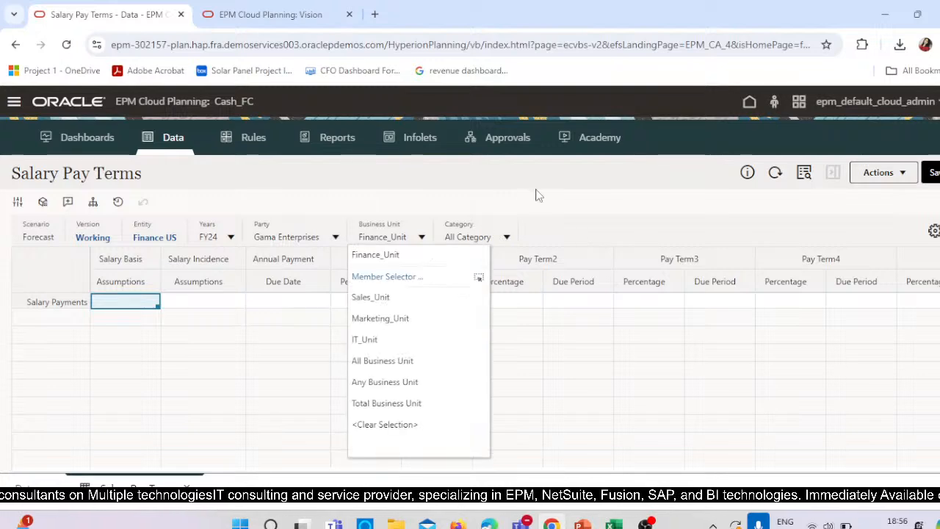
{"action": "left_click", "coordinate": [506, 238]}
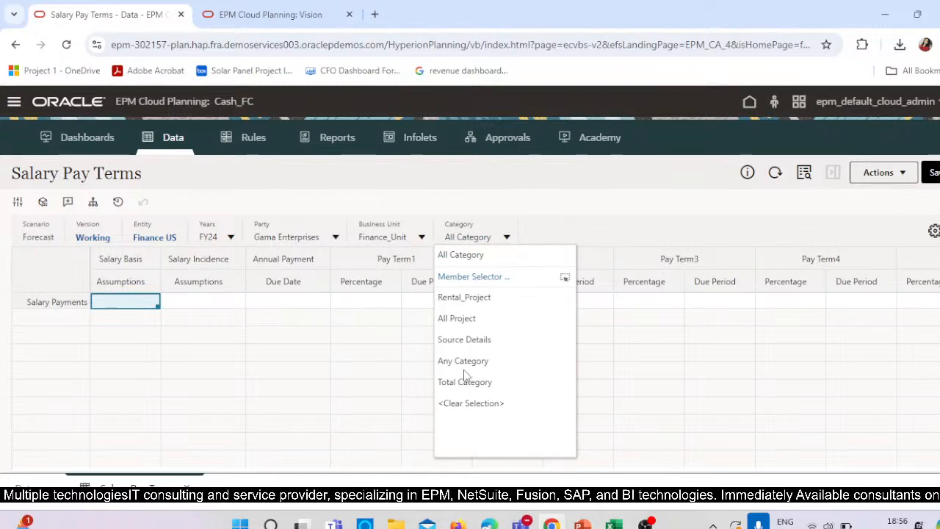
{"action": "left_click", "coordinate": [527, 300]}
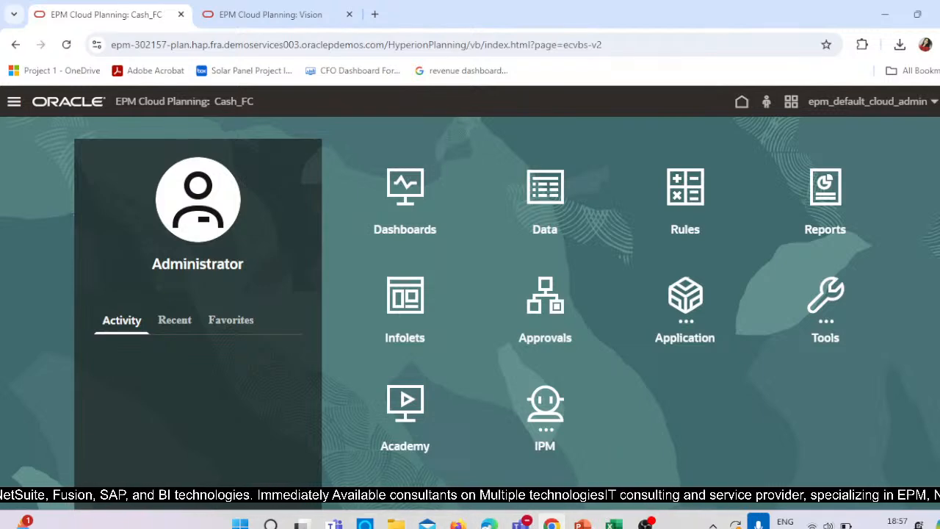
- Switch to the CASH FLOW PPT presentation in PowerPoint and show the final Thankyou slide
{"action": "left_click", "coordinate": [582, 524]}
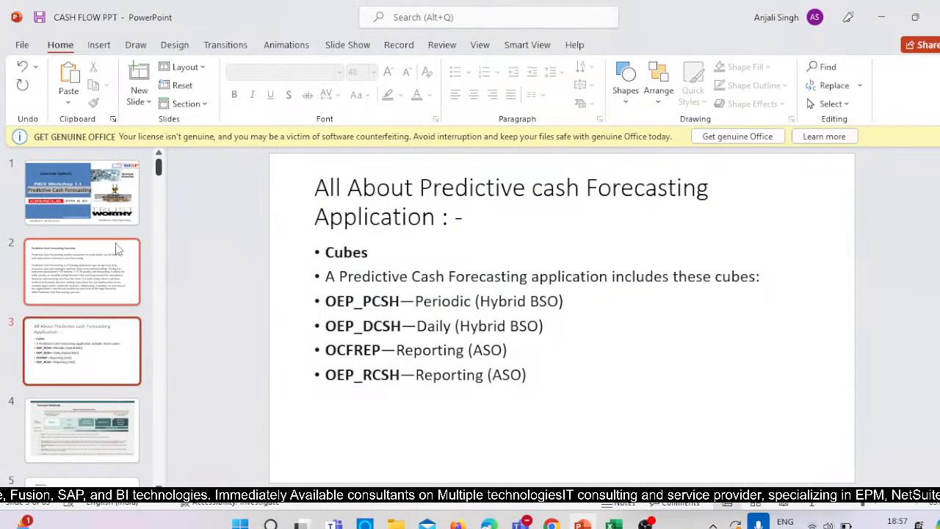
{"action": "left_click_drag", "start_coordinate": [158, 172], "coordinate": [158, 490]}
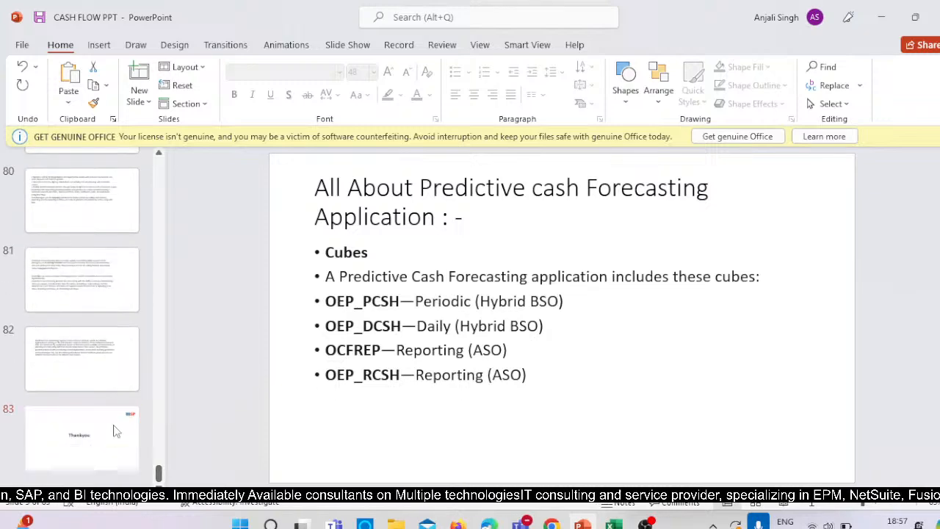
{"action": "left_click", "coordinate": [81, 437]}
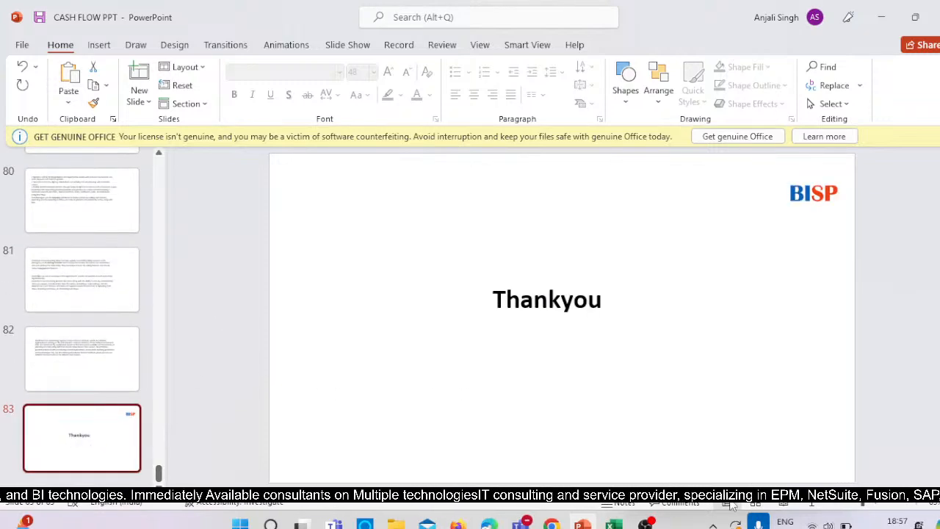
- Switch to YouTube Studio in the other browser, end the live stream and confirm ending it
{"action": "mouse_move", "coordinate": [489, 523]}
{"action": "left_click", "coordinate": [488, 422]}
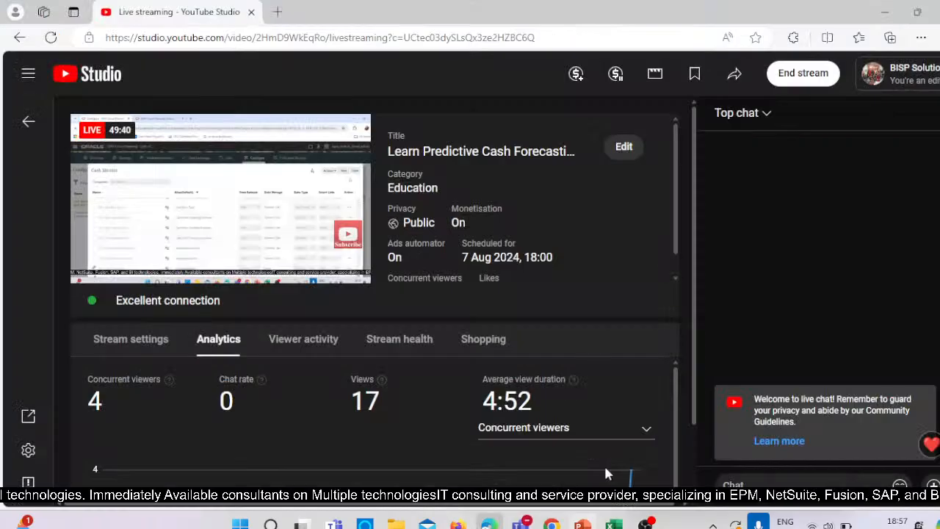
{"action": "left_click", "coordinate": [802, 72]}
{"action": "left_click", "coordinate": [604, 335]}
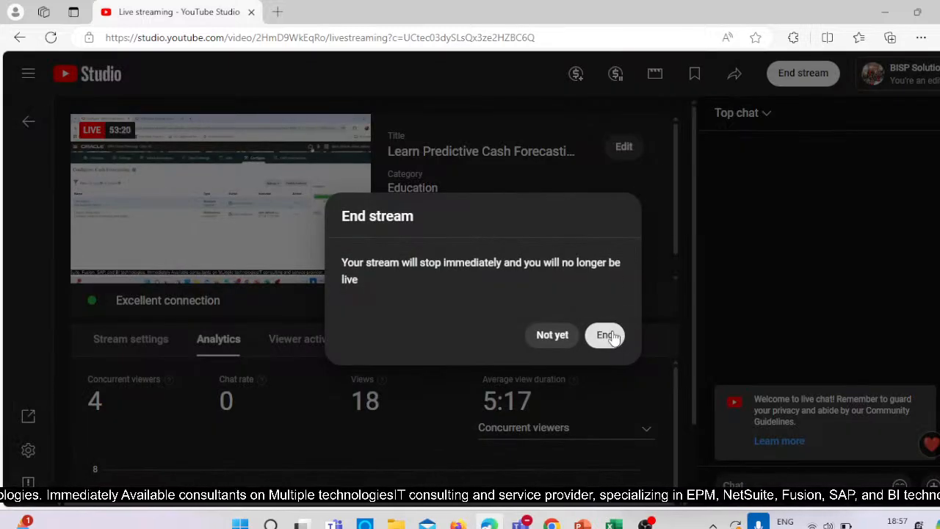